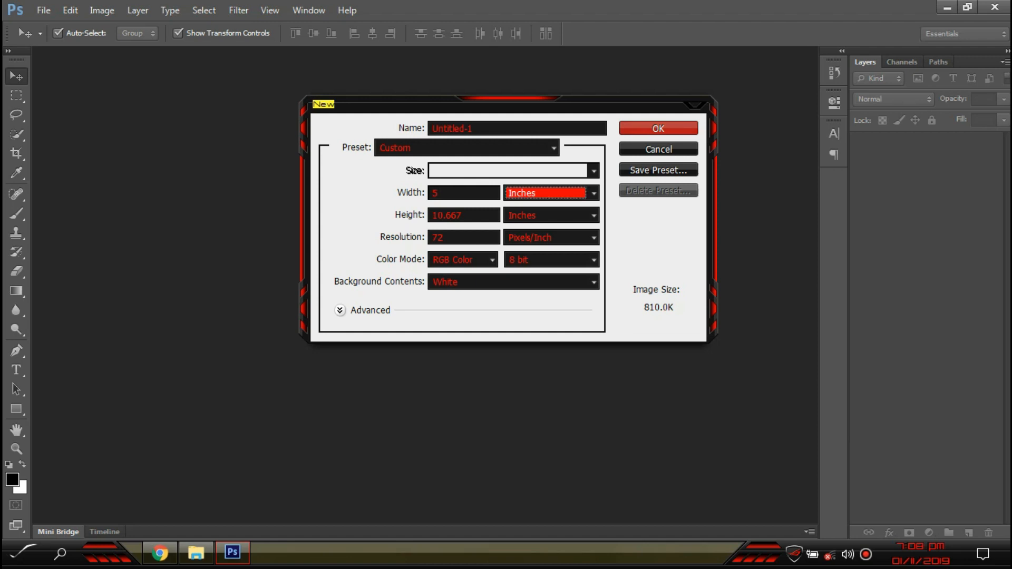
# - Create a new 5 × 3.5 inch blank document at 300 pixels per inch
pyautogui.write('3.5')
pyautogui.press('Tab')
pyautogui.press('Tab')
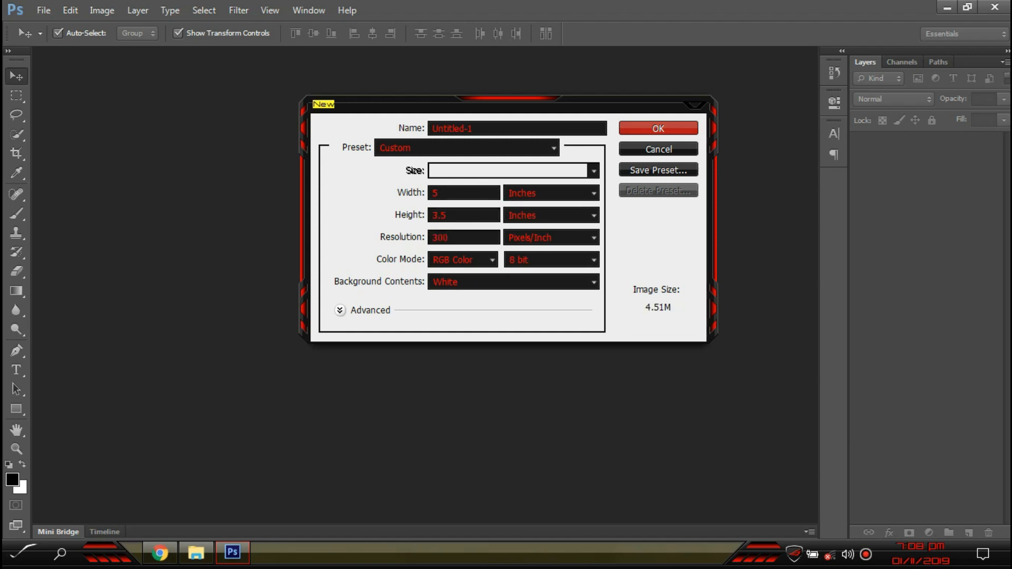
pyautogui.press('Return')
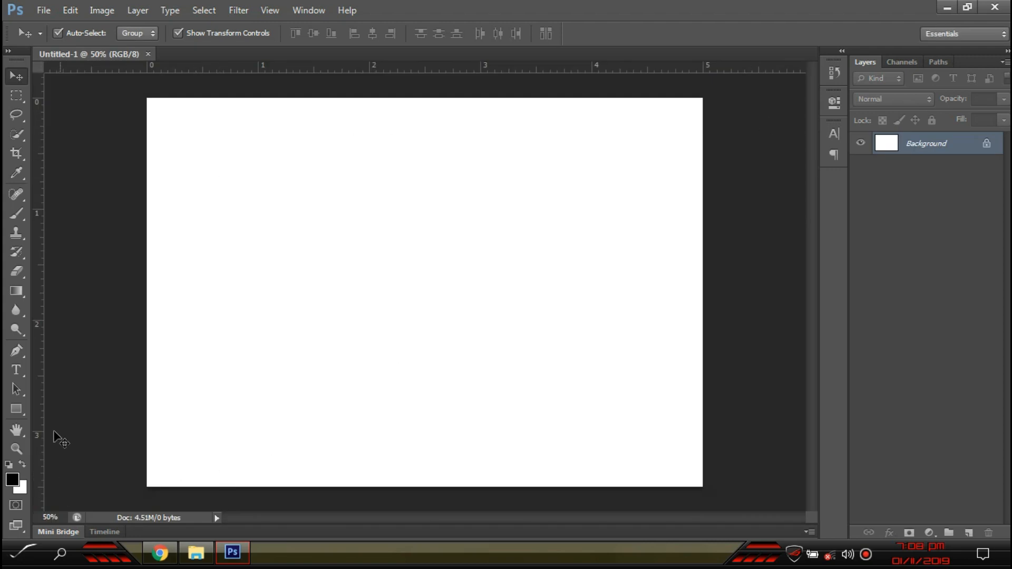
pyautogui.click(740, 455)
# - Drag the girl photo and the tutu photo from the desktop onto the canvas as layers
pyautogui.click(1008, 555)
pyautogui.click(330, 192)
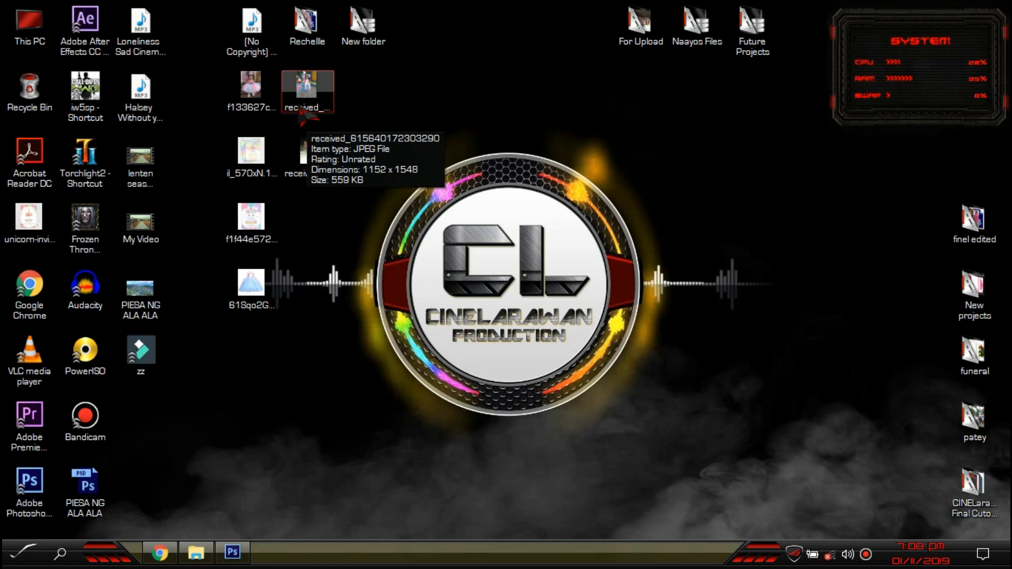
pyautogui.click(298, 105)
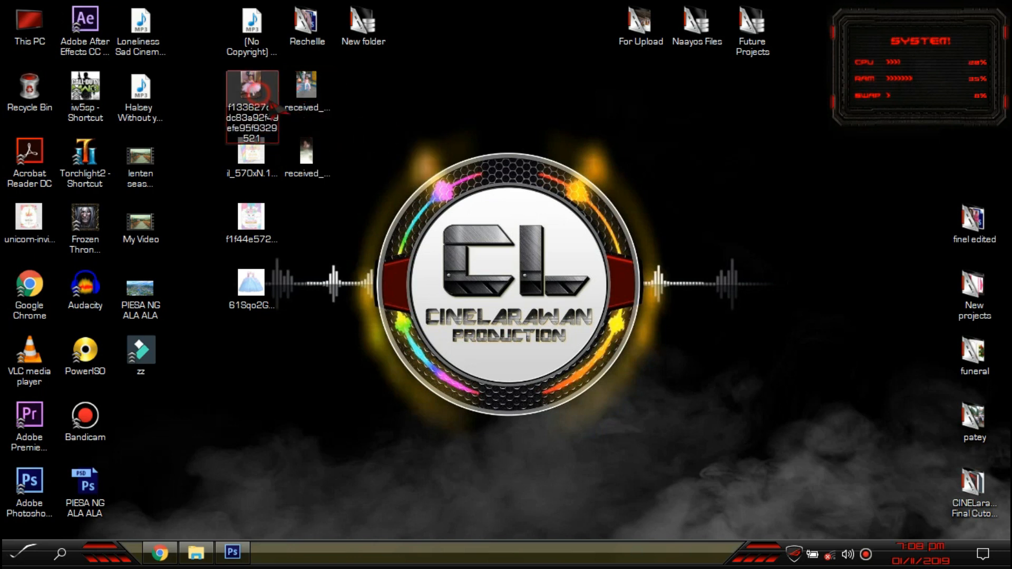
pyautogui.keyDown('ctrl'); pyautogui.click(260, 106); pyautogui.keyUp('ctrl')
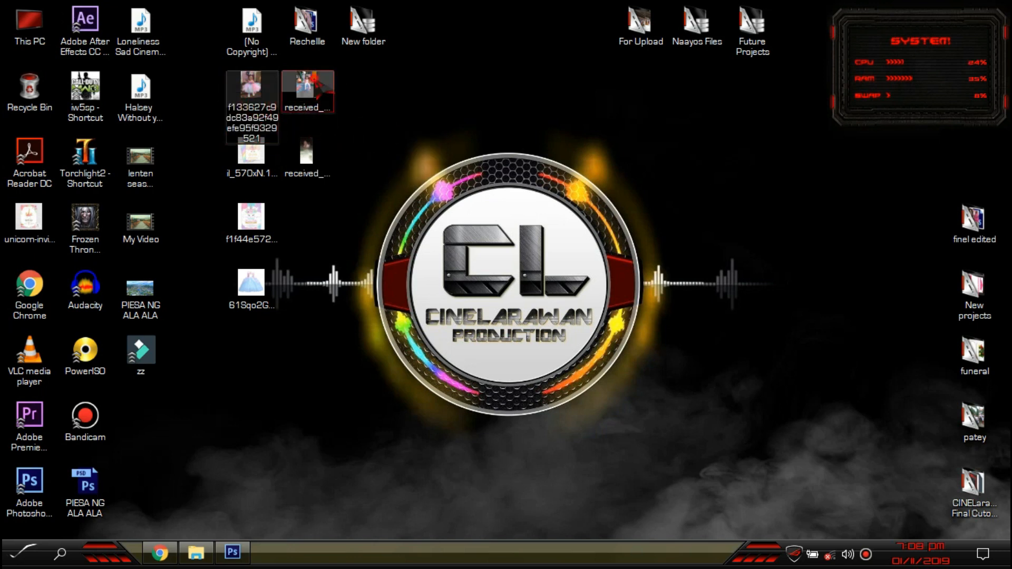
pyautogui.moveTo(316, 129); pyautogui.dragTo(283, 244)
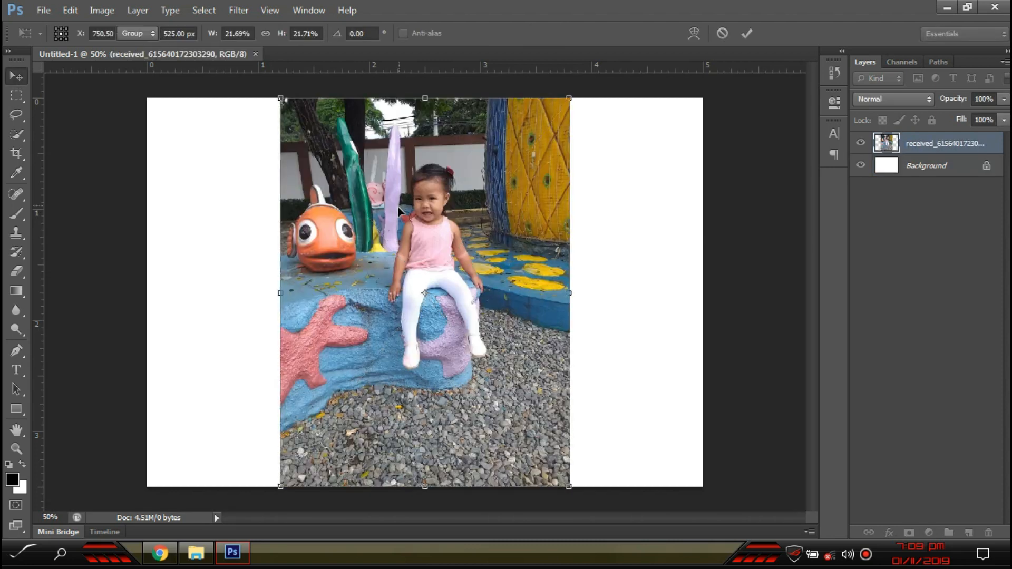
pyautogui.press('Return')
pyautogui.press('Return')
pyautogui.scroll(5, 397, 270)
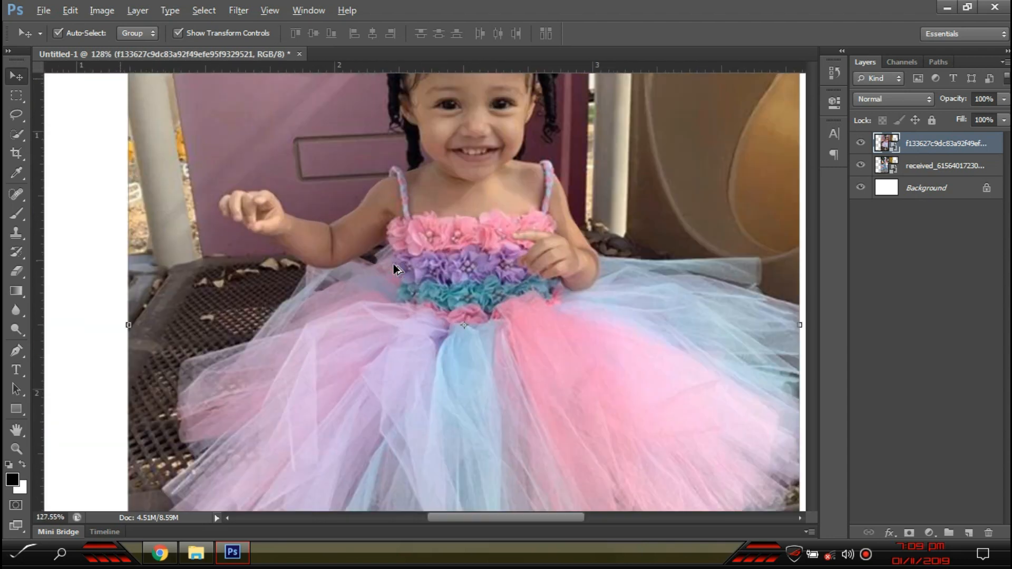
pyautogui.scroll(-5, 397, 270)
pyautogui.scroll(2, 397, 270)
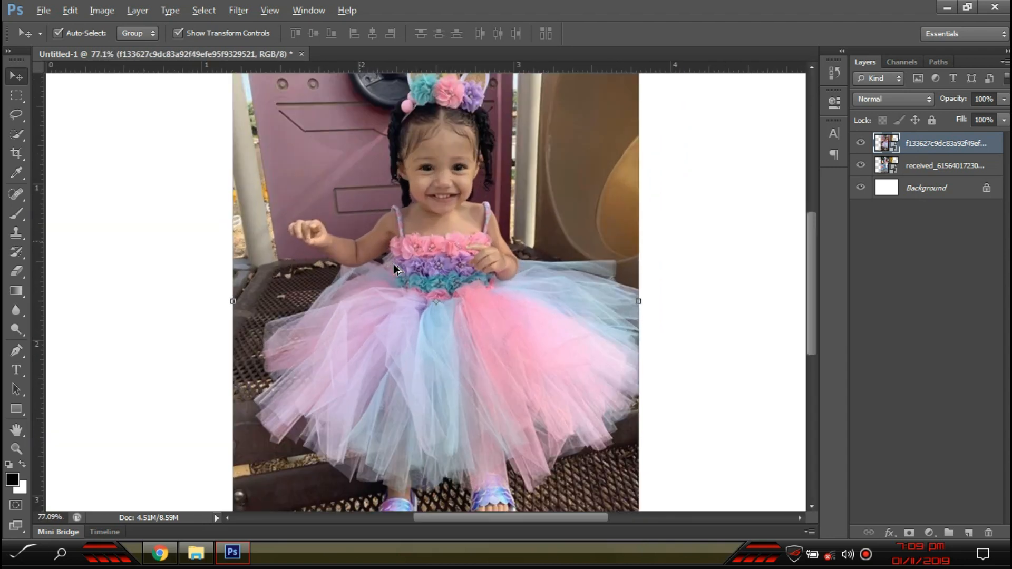
pyautogui.scroll(-2, 389, 265)
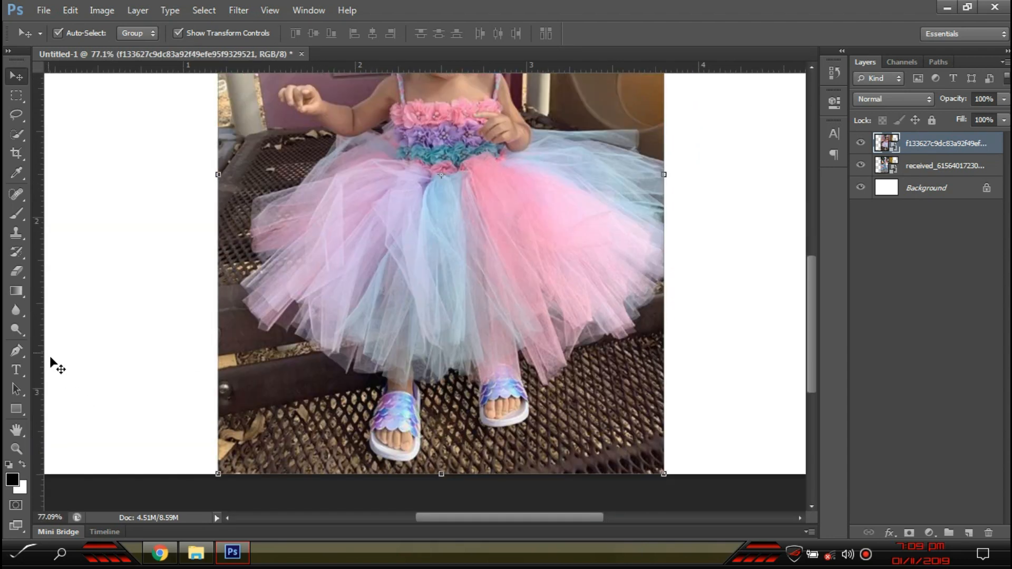
pyautogui.click(16, 351)
# - Choose the standard Pen Tool and zoom in on the tutu photo
pyautogui.rightClick(22, 353)
pyautogui.click(63, 348)
pyautogui.scroll(4, 315, 441)
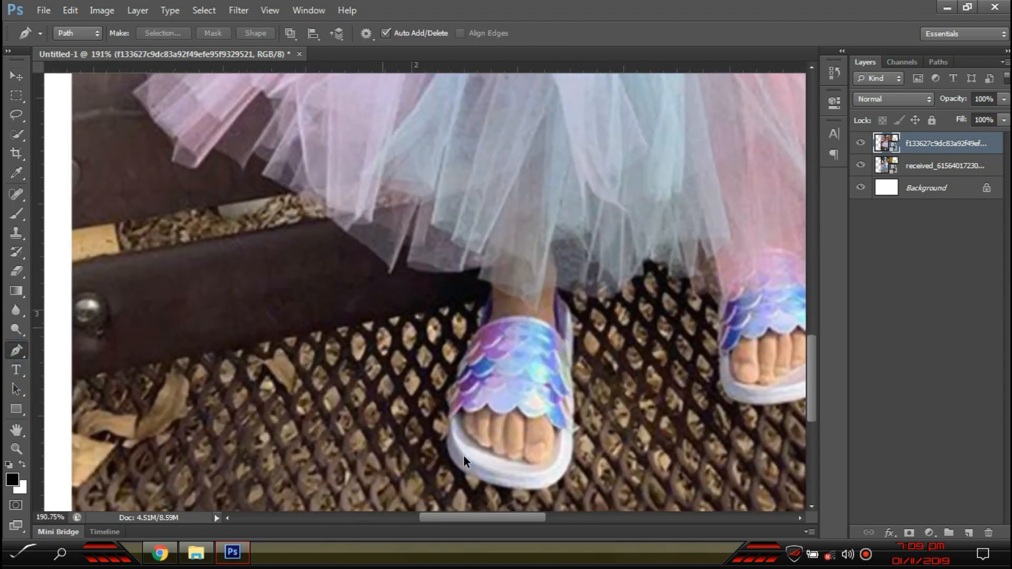
pyautogui.scroll(3, 464, 457)
# - Start the path at the sandal, placing anchor points up its edge and strap
pyautogui.click(446, 470)
pyautogui.click(432, 350)
pyautogui.click(431, 335)
pyautogui.click(434, 328)
pyautogui.click(443, 316)
pyautogui.click(450, 306)
pyautogui.click(451, 296)
pyautogui.click(455, 278)
pyautogui.click(458, 266)
pyautogui.click(461, 256)
pyautogui.click(467, 248)
pyautogui.click(472, 238)
pyautogui.click(477, 225)
pyautogui.click(494, 205)
pyautogui.click(511, 191)
pyautogui.click(527, 156)
pyautogui.click(522, 125)
# - Continue the path along the dark shoe edge, up the leg and onto the tutu
pyautogui.scroll(5, 519, 186)
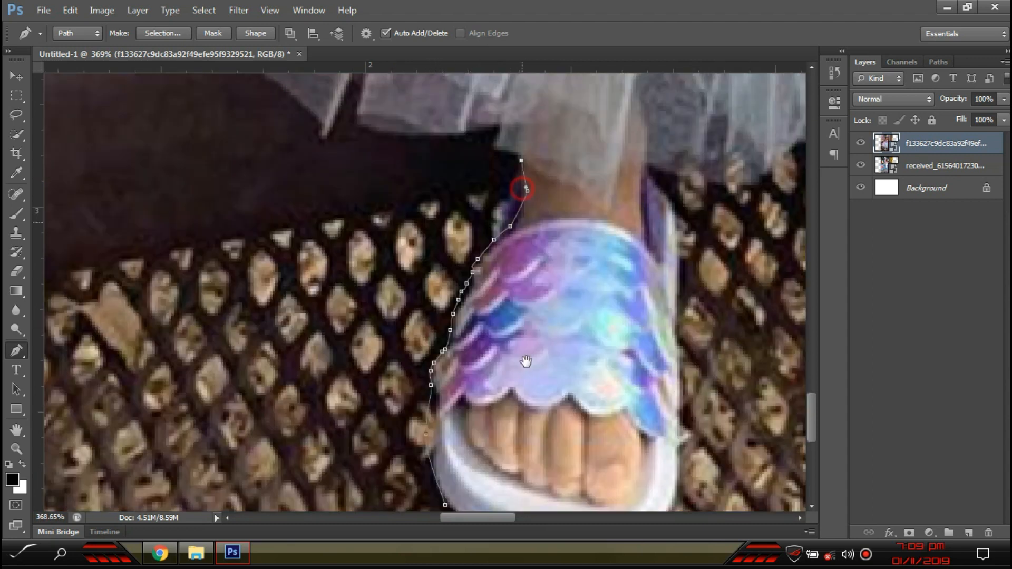
pyautogui.click(496, 292)
pyautogui.click(501, 271)
pyautogui.click(441, 283)
pyautogui.click(378, 277)
pyautogui.click(362, 272)
pyautogui.click(367, 233)
pyautogui.click(351, 230)
pyautogui.click(330, 283)
pyautogui.click(324, 282)
pyautogui.click(323, 269)
# - Trace the jagged lower tutu edge toward the upper left, panning as needed
pyautogui.click(196, 157)
pyautogui.click(145, 131)
pyautogui.click(84, 96)
pyautogui.moveTo(85, 96); pyautogui.dragTo(241, 351)
pyautogui.click(249, 320)
pyautogui.click(227, 306)
pyautogui.click(202, 336)
pyautogui.click(166, 301)
pyautogui.click(145, 297)
pyautogui.click(107, 334)
pyautogui.moveTo(201, 389); pyautogui.dragTo(400, 441)
pyautogui.click(329, 409)
pyautogui.click(332, 373)
pyautogui.click(254, 275)
pyautogui.click(279, 247)
pyautogui.click(276, 240)
pyautogui.click(244, 185)
# - Extend the path up the tutu edge, making one anchor a sharp corner
pyautogui.moveTo(328, 192); pyautogui.dragTo(296, 375)
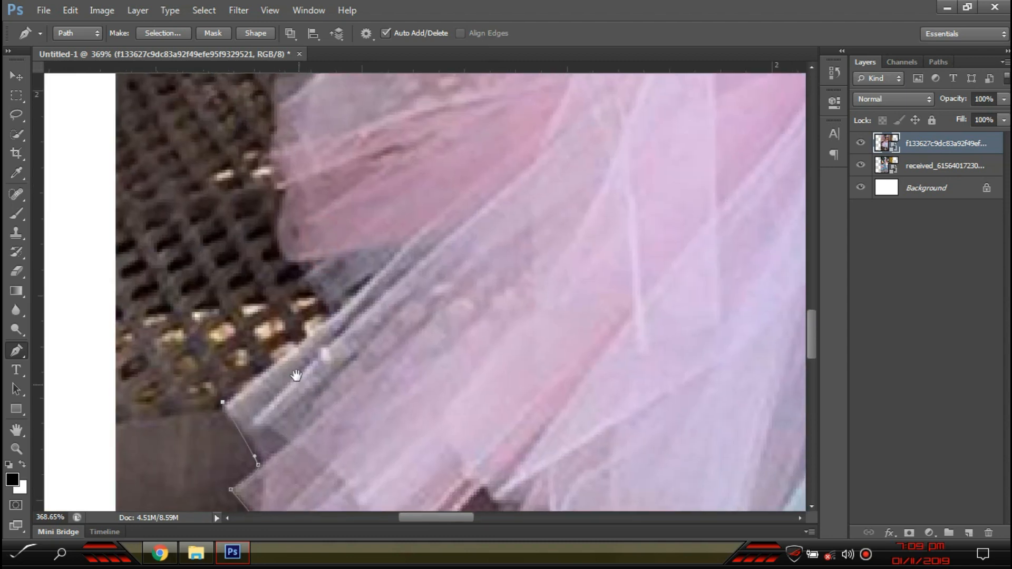
pyautogui.moveTo(372, 395); pyautogui.dragTo(311, 397)
pyautogui.click(322, 340)
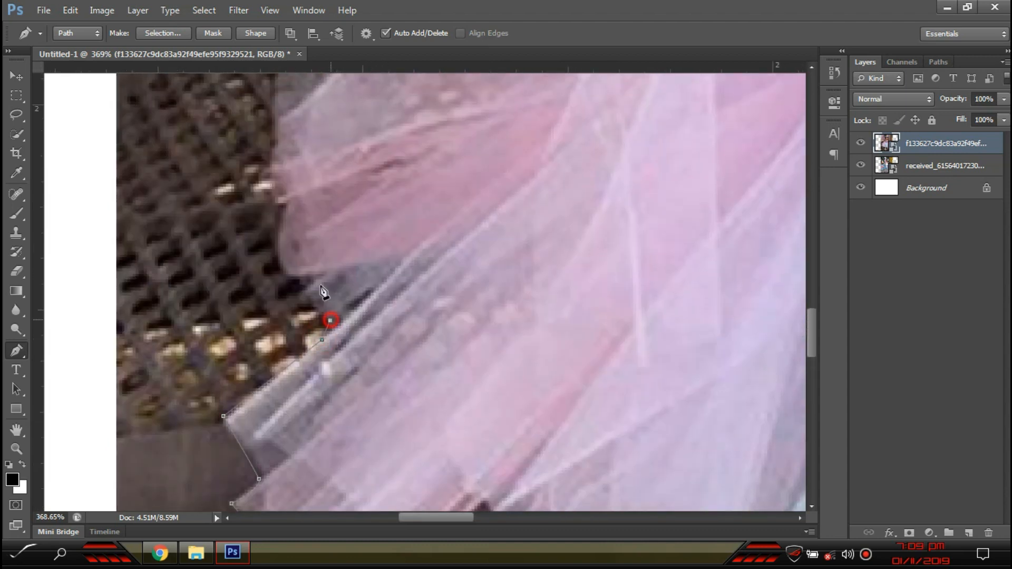
pyautogui.click(299, 274)
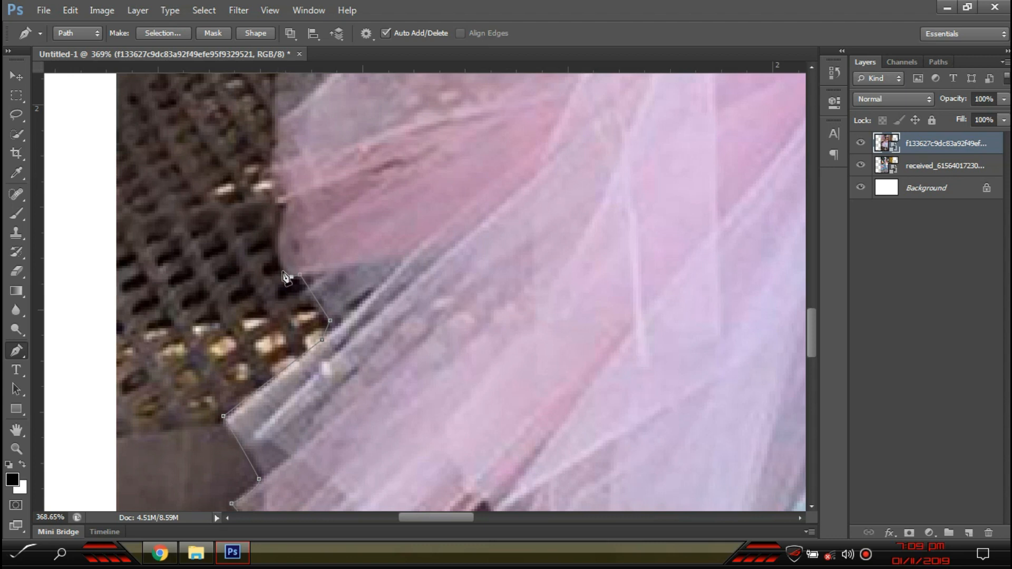
pyautogui.click(282, 203)
pyautogui.click(277, 160)
pyautogui.click(272, 127)
pyautogui.moveTo(287, 199); pyautogui.dragTo(280, 397)
pyautogui.click(274, 216)
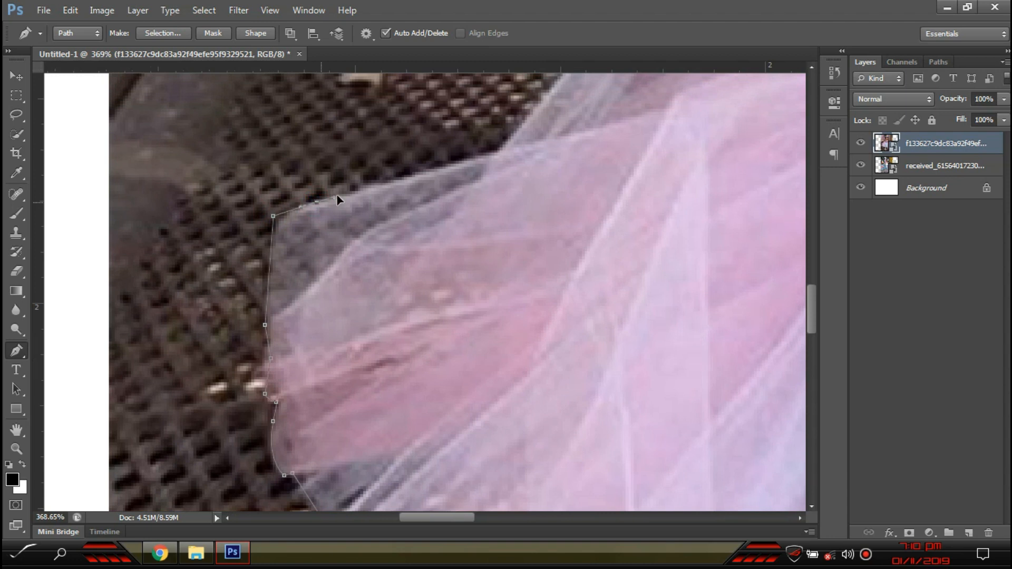
# - Trace the tutu's top and upper left edge toward the girl's raised arm
pyautogui.click(494, 154)
pyautogui.moveTo(520, 155); pyautogui.dragTo(342, 437)
pyautogui.moveTo(540, 137); pyautogui.dragTo(413, 331)
pyautogui.click(408, 328)
pyautogui.click(438, 309)
pyautogui.click(480, 234)
pyautogui.click(479, 205)
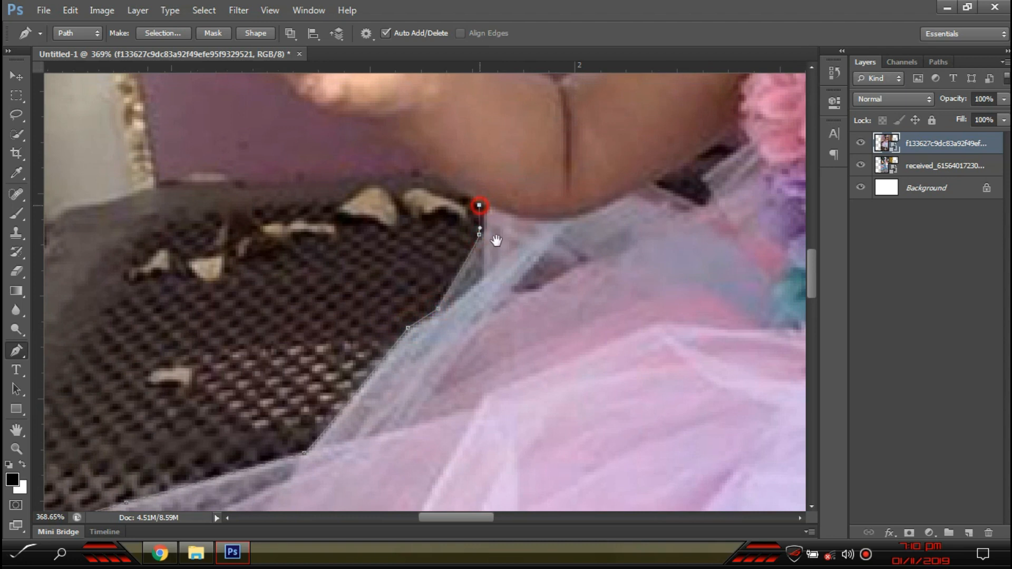
pyautogui.moveTo(495, 230); pyautogui.dragTo(490, 412)
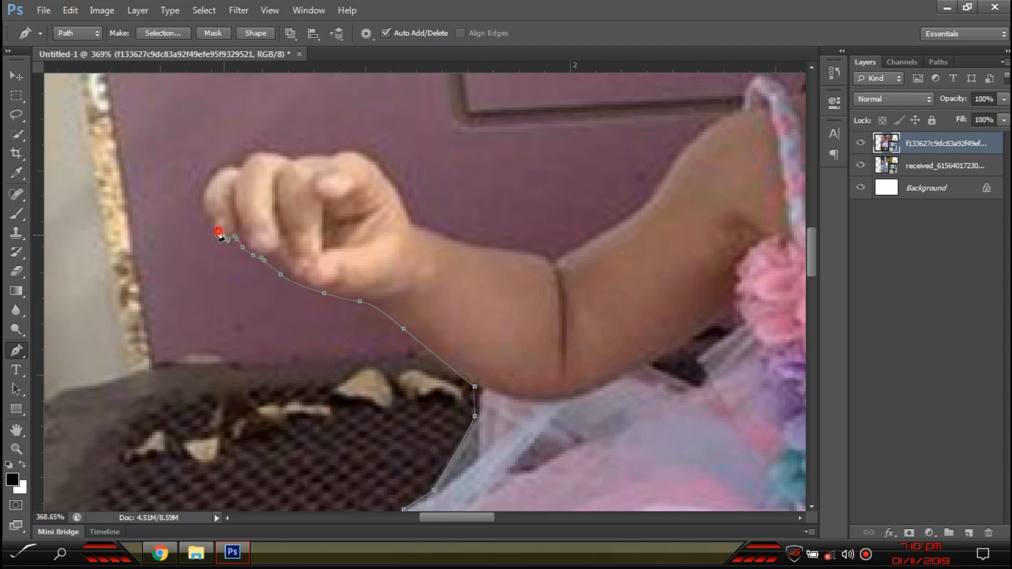
# - Extend the pen path up the finger, over the fist and along the forearm to the elbow
pyautogui.click(207, 194)
pyautogui.click(217, 172)
pyautogui.click(311, 157)
pyautogui.click(328, 157)
pyautogui.click(339, 152)
pyautogui.moveTo(368, 159); pyautogui.dragTo(380, 174)
pyautogui.click(406, 213)
pyautogui.click(409, 225)
pyautogui.moveTo(497, 247); pyautogui.dragTo(519, 257)
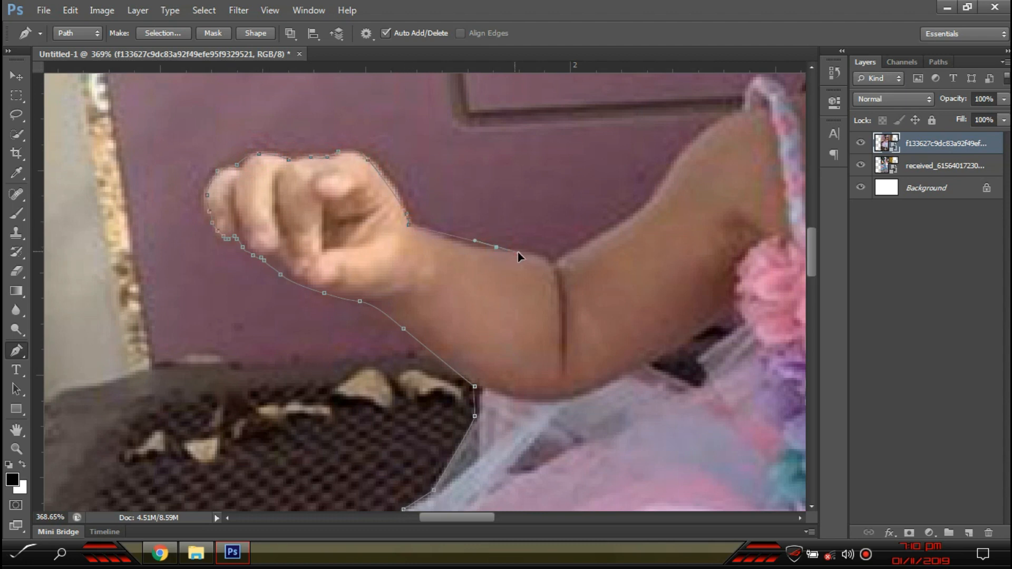
pyautogui.click(546, 262)
# - Trace the upper arm up to where it meets the dress strap
pyautogui.moveTo(617, 226); pyautogui.dragTo(419, 306)
pyautogui.moveTo(456, 252); pyautogui.dragTo(477, 231)
pyautogui.click(505, 219)
pyautogui.click(514, 194)
pyautogui.moveTo(555, 204); pyautogui.dragTo(227, 352)
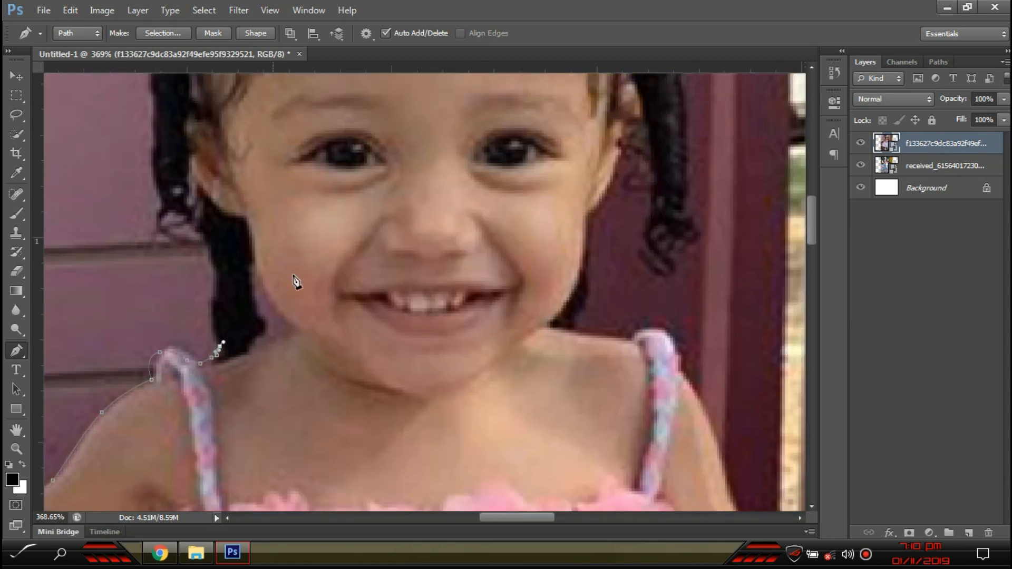
pyautogui.scroll(-4, 295, 280)
pyautogui.scroll(3, 226, 355)
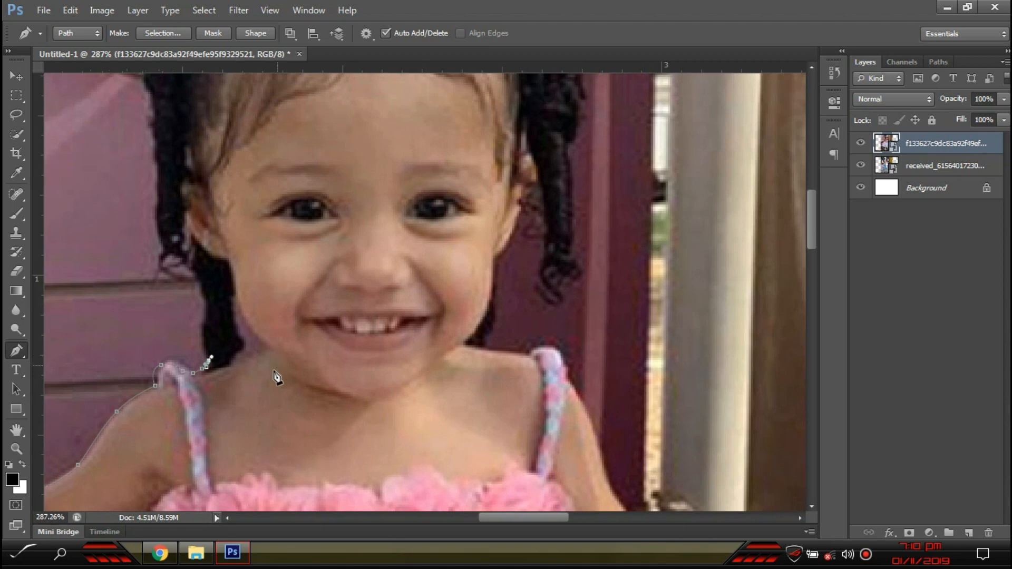
# - Run the outline across to the other shoulder and down the other arm
pyautogui.click(245, 292)
pyautogui.click(396, 267)
pyautogui.click(472, 279)
pyautogui.click(491, 289)
pyautogui.click(469, 339)
pyautogui.click(530, 354)
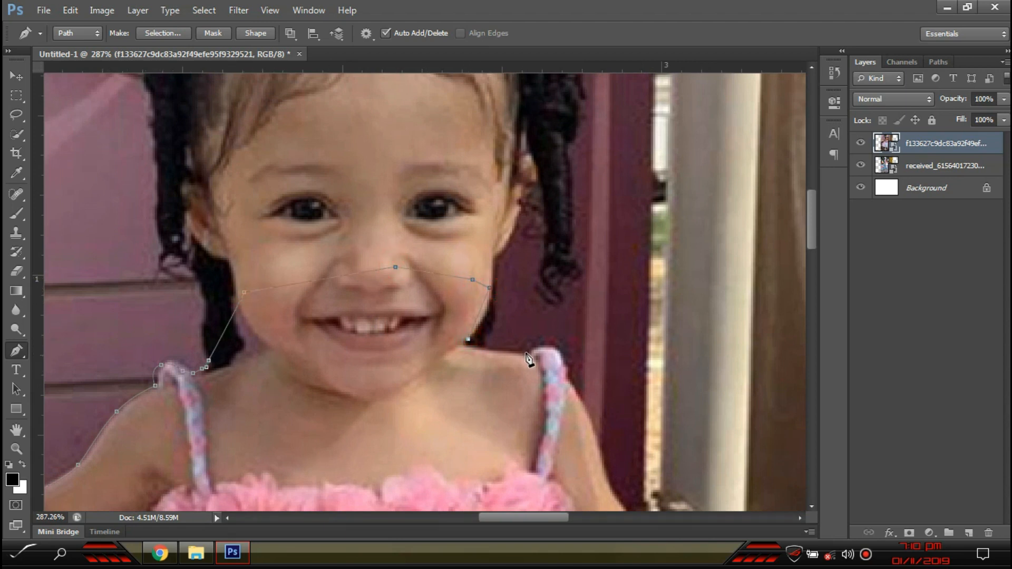
pyautogui.click(557, 346)
pyautogui.click(569, 380)
pyautogui.click(591, 428)
pyautogui.click(600, 453)
pyautogui.click(606, 483)
# - Outline the other wrist, the tutu's top and its upper right edge
pyautogui.moveTo(610, 494); pyautogui.dragTo(439, 188)
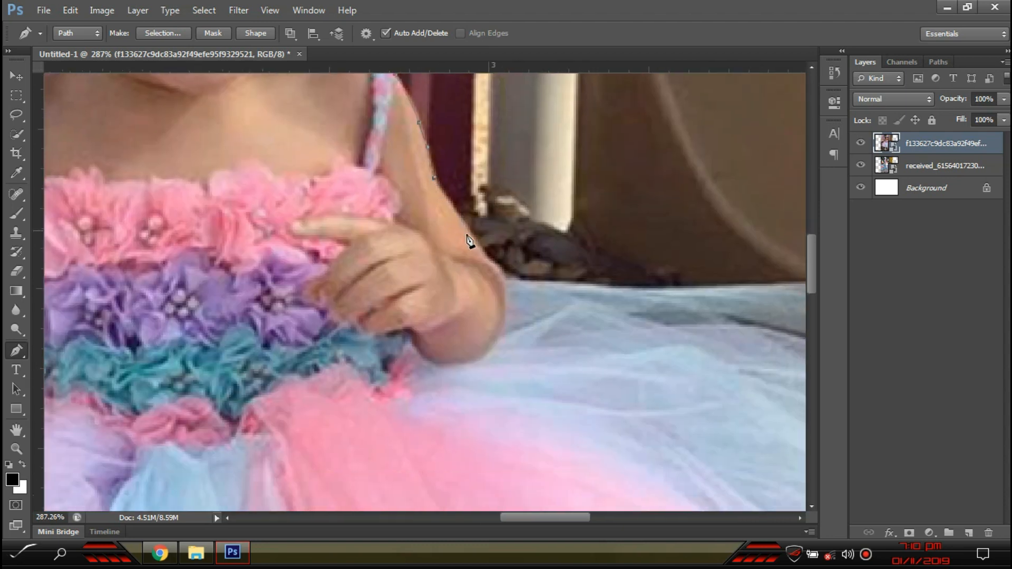
pyautogui.click(500, 274)
pyautogui.moveTo(493, 311); pyautogui.dragTo(108, 162)
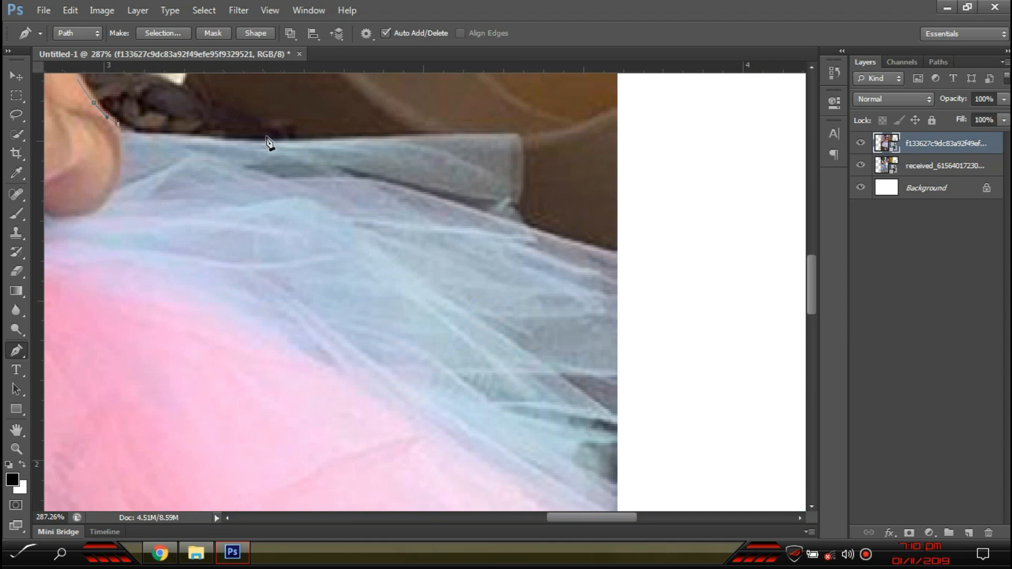
pyautogui.moveTo(340, 138); pyautogui.dragTo(384, 133)
pyautogui.click(519, 137)
pyautogui.click(521, 200)
pyautogui.click(517, 222)
pyautogui.click(611, 247)
pyautogui.moveTo(644, 344); pyautogui.dragTo(589, 177)
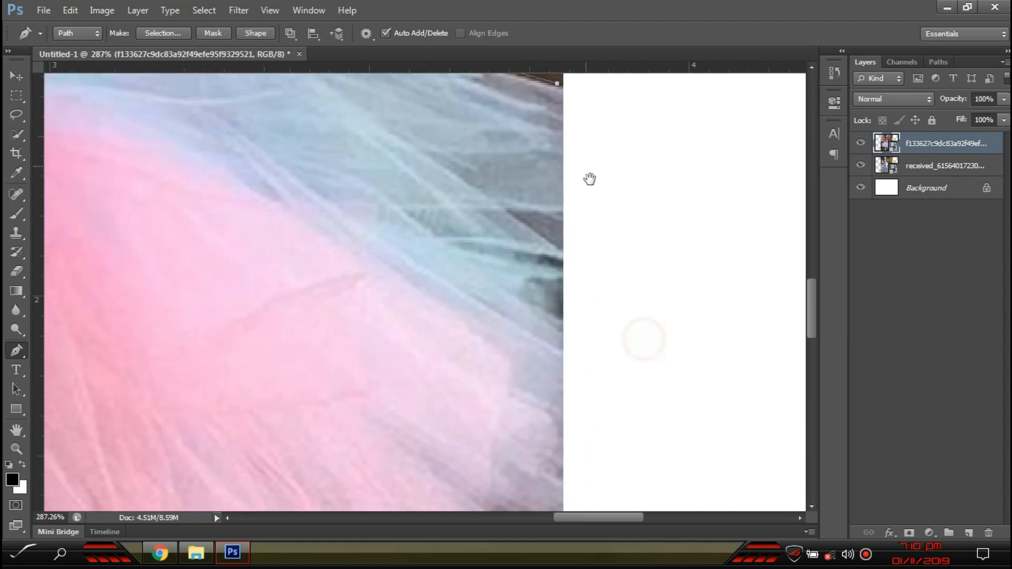
pyautogui.click(562, 467)
# - Trace anchor points along the tutu's ruffled hem
pyautogui.moveTo(534, 424); pyautogui.dragTo(507, 143)
pyautogui.click(525, 260)
pyautogui.click(478, 327)
pyautogui.click(447, 374)
pyautogui.click(431, 399)
pyautogui.click(422, 422)
pyautogui.click(423, 441)
pyautogui.click(400, 459)
pyautogui.click(376, 467)
pyautogui.click(331, 458)
pyautogui.click(328, 454)
pyautogui.click(308, 464)
pyautogui.click(295, 474)
# - Continue the hem outline down toward the legs
pyautogui.moveTo(260, 488); pyautogui.dragTo(602, 324)
pyautogui.click(539, 335)
pyautogui.click(532, 342)
pyautogui.click(518, 374)
pyautogui.click(505, 400)
pyautogui.click(501, 417)
pyautogui.click(495, 430)
pyautogui.click(486, 445)
pyautogui.click(452, 464)
pyautogui.click(434, 477)
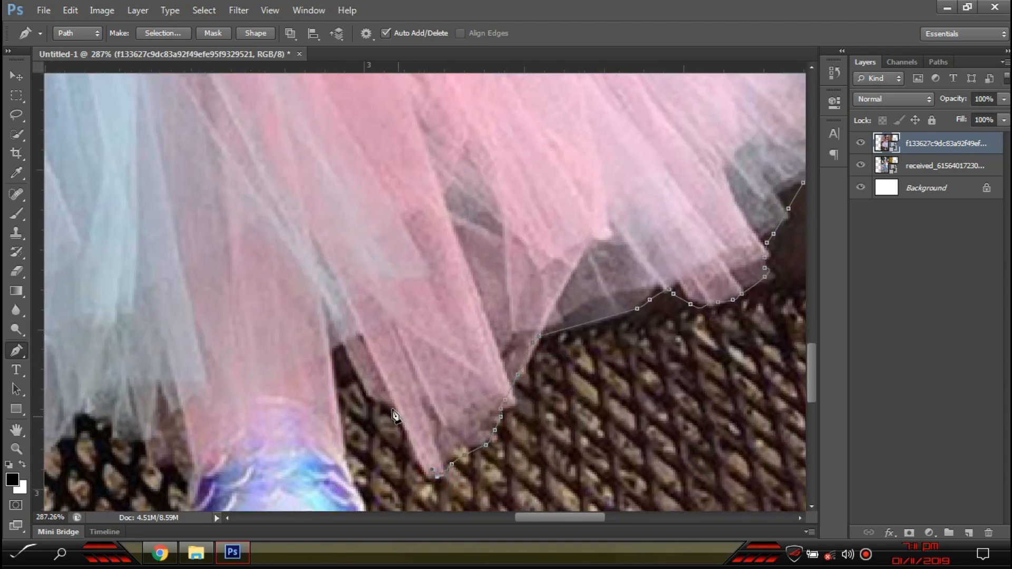
pyautogui.click(334, 349)
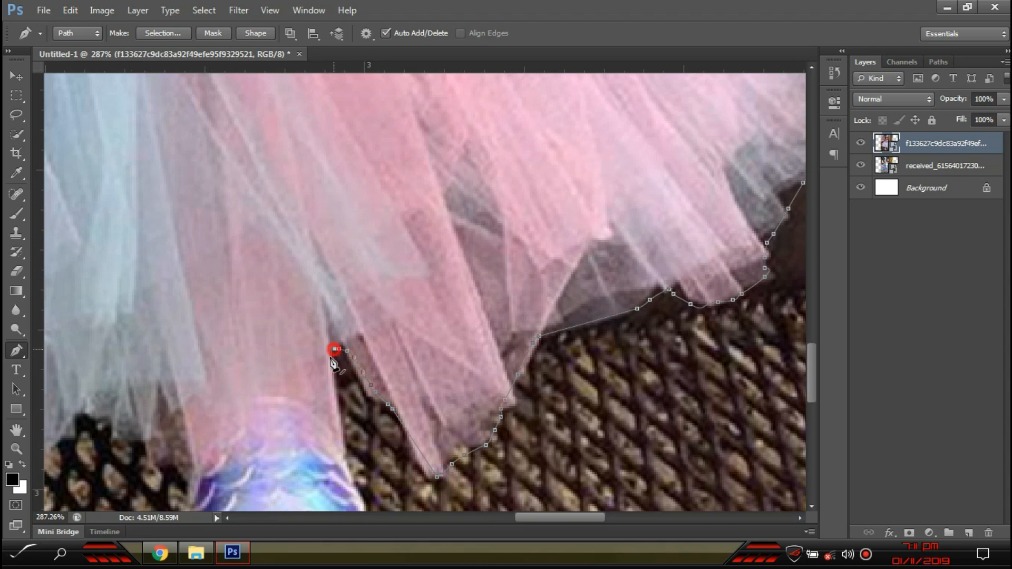
# - Curve the path down the right edge of the first sandal
pyautogui.moveTo(338, 401); pyautogui.dragTo(439, 303)
pyautogui.moveTo(465, 419); pyautogui.dragTo(474, 452)
pyautogui.click(474, 451)
pyautogui.click(475, 467)
pyautogui.click(473, 481)
pyautogui.click(469, 495)
# - Trace the first sandal's sole and up its left side
pyautogui.moveTo(466, 489); pyautogui.dragTo(549, 321)
pyautogui.click(510, 355)
pyautogui.click(486, 361)
pyautogui.click(449, 362)
pyautogui.click(430, 362)
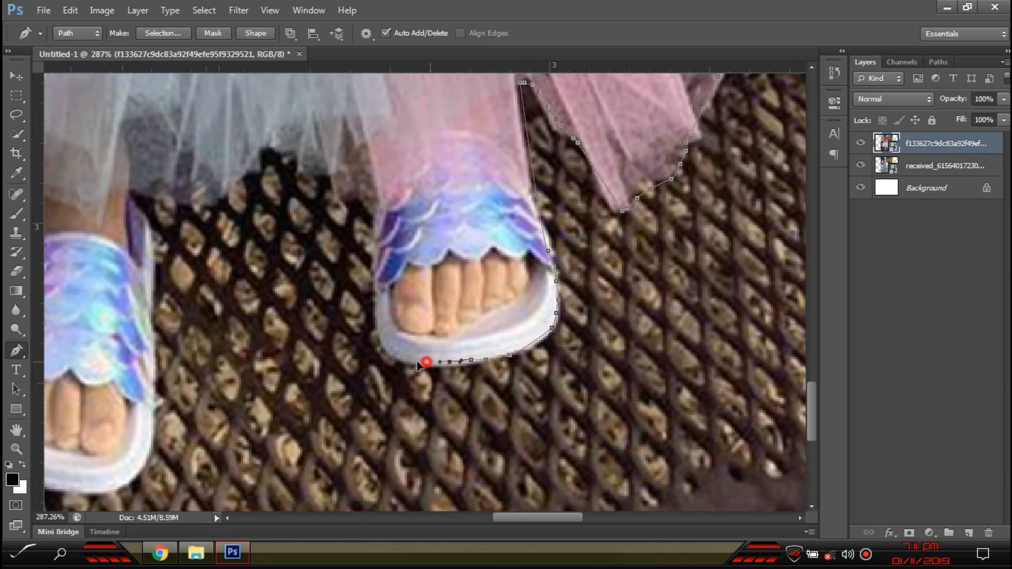
pyautogui.click(371, 334)
pyautogui.click(371, 287)
pyautogui.click(371, 268)
pyautogui.click(371, 246)
pyautogui.click(371, 220)
pyautogui.click(366, 208)
pyautogui.click(346, 196)
pyautogui.click(339, 188)
# - Outline the tutu's lower edge between the legs
pyautogui.click(286, 159)
pyautogui.click(280, 153)
pyautogui.click(254, 162)
pyautogui.click(233, 176)
pyautogui.click(218, 193)
pyautogui.click(211, 207)
pyautogui.click(197, 208)
pyautogui.click(129, 198)
# - Trace around the other sandal and close the path at its first anchor
pyautogui.moveTo(134, 240); pyautogui.dragTo(407, 244)
pyautogui.click(422, 213)
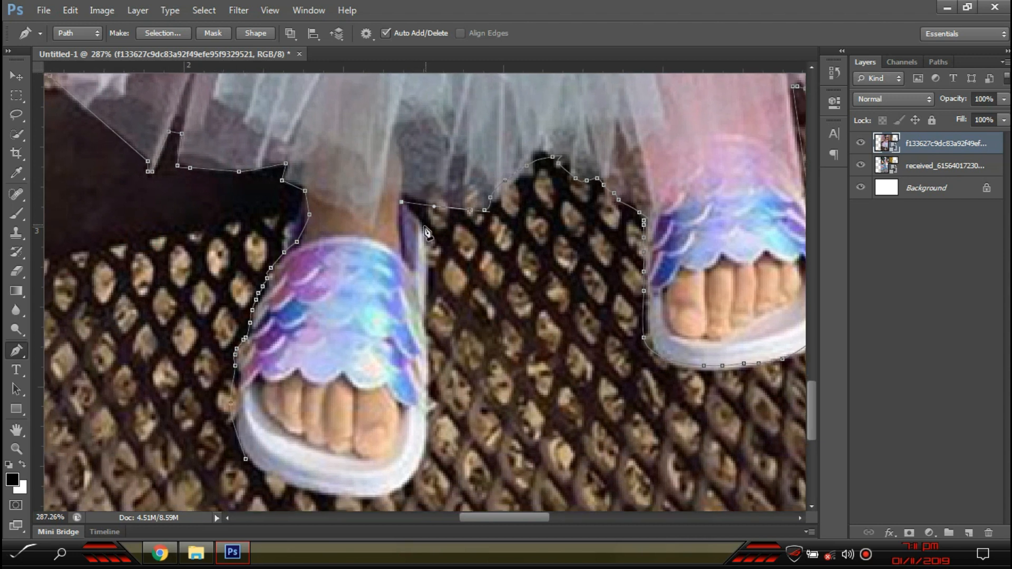
pyautogui.click(424, 386)
pyautogui.click(372, 502)
pyautogui.click(319, 496)
pyautogui.click(294, 489)
pyautogui.click(246, 460)
pyautogui.scroll(-10, 363, 464)
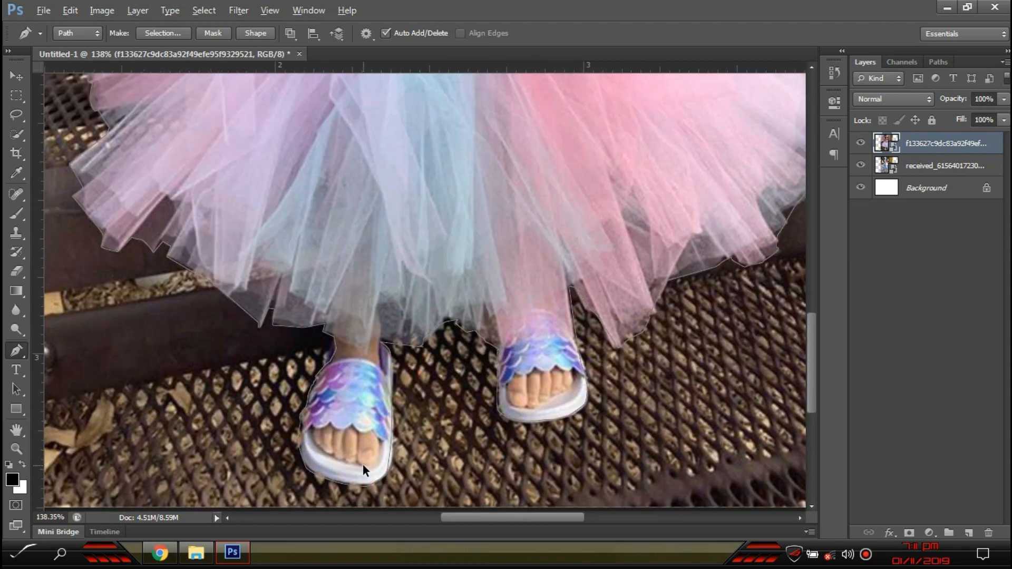
# - Convert the closed pen path to a selection using Make Selection with Feather Radius 0
pyautogui.scroll(2, 443, 288)
pyautogui.scroll(-5, 443, 287)
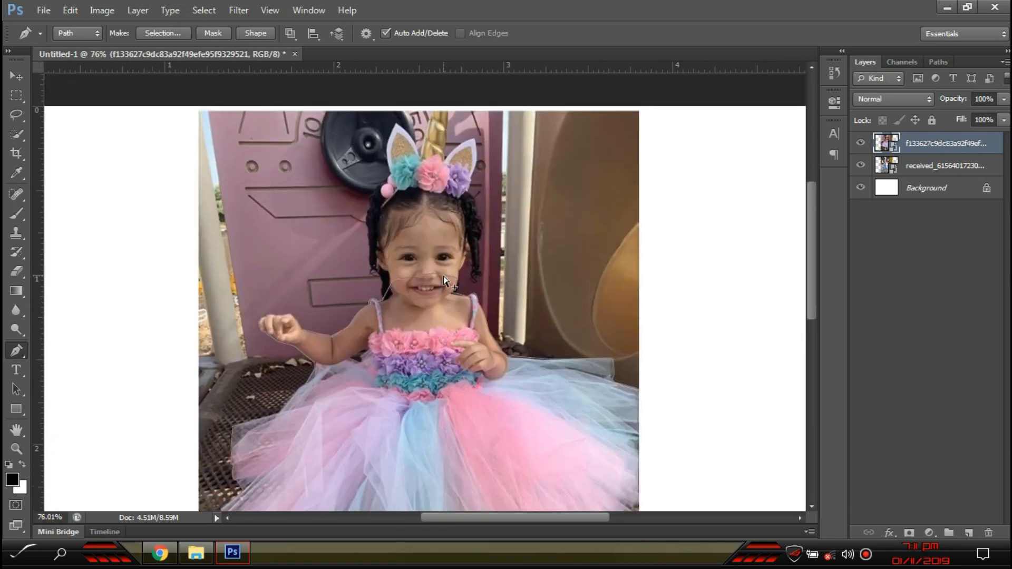
pyautogui.scroll(3, 498, 230)
pyautogui.scroll(1, 479, 267)
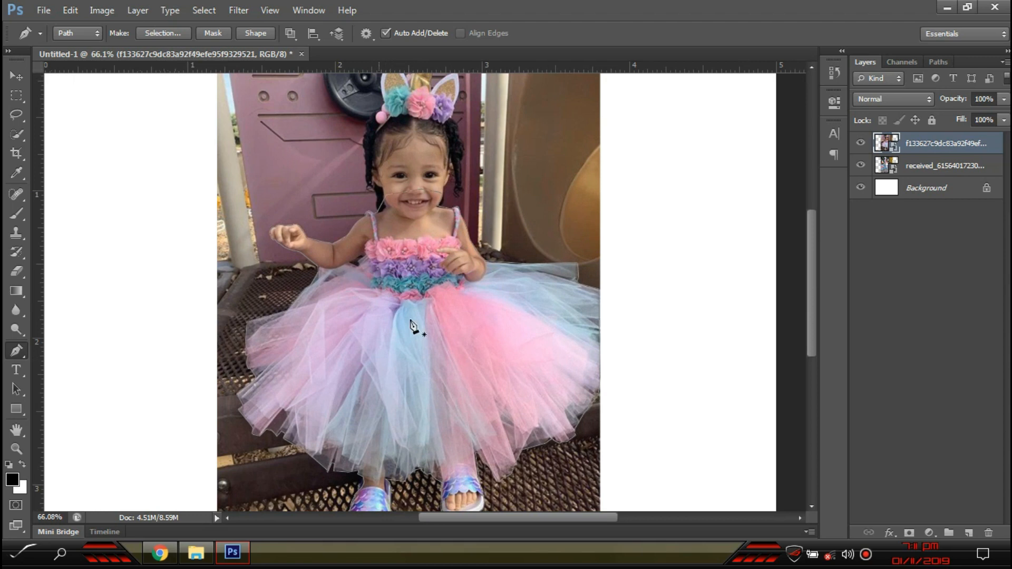
pyautogui.rightClick(428, 301)
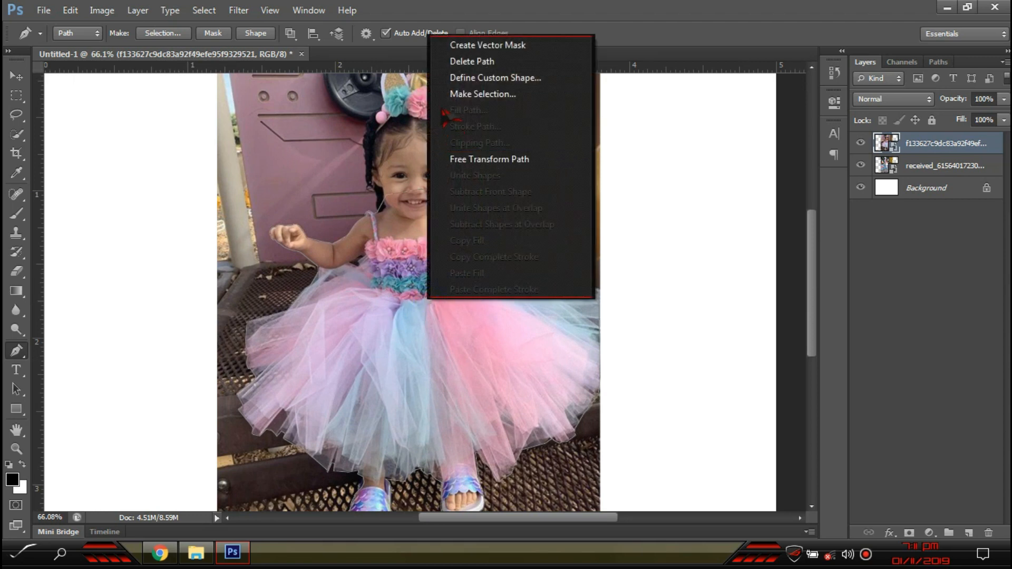
pyautogui.click(496, 94)
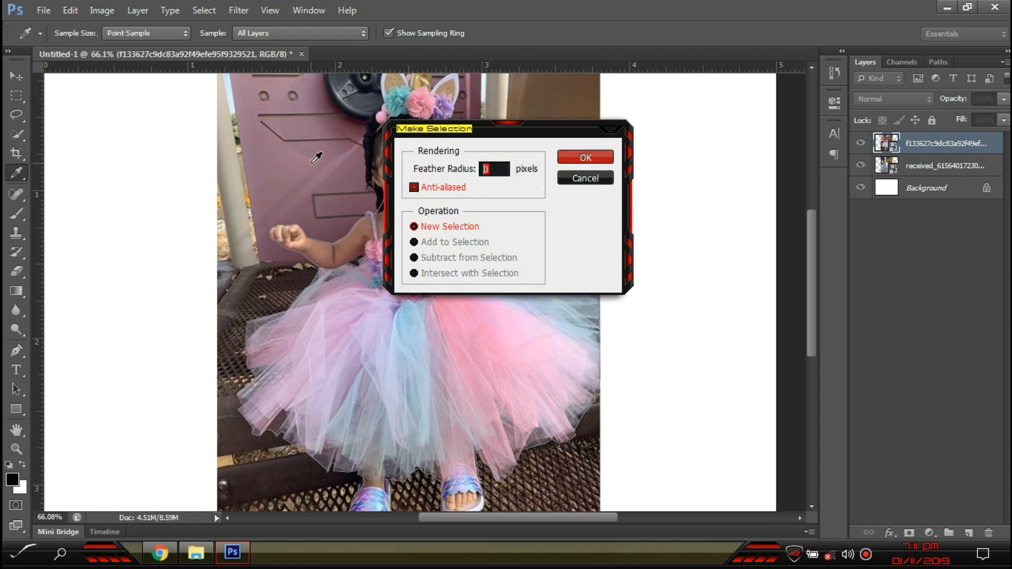
pyautogui.click(586, 157)
pyautogui.scroll(3, 401, 243)
pyautogui.scroll(2, 403, 211)
pyautogui.scroll(-3, 366, 232)
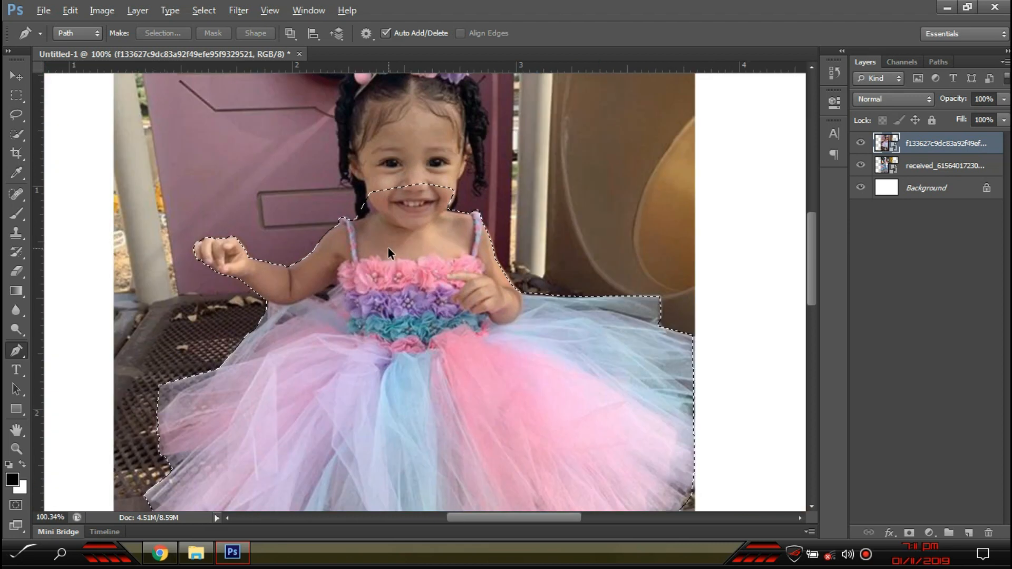
pyautogui.click(20, 136)
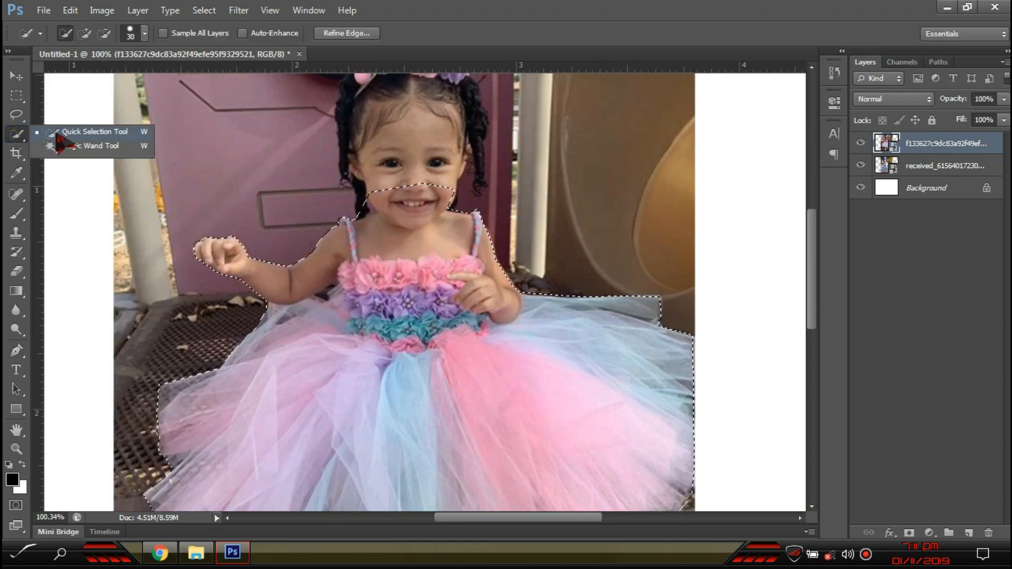
# - Feather the girl's selection edges to about 3.5 px in Refine Edge
pyautogui.scroll(-3, 401, 311)
pyautogui.scroll(-1, 400, 308)
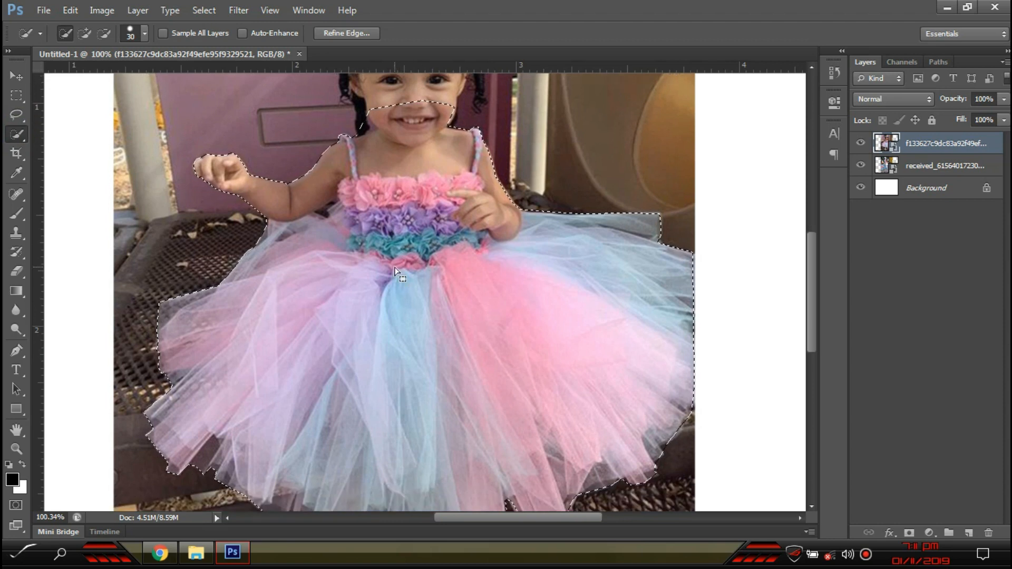
pyautogui.rightClick(401, 231)
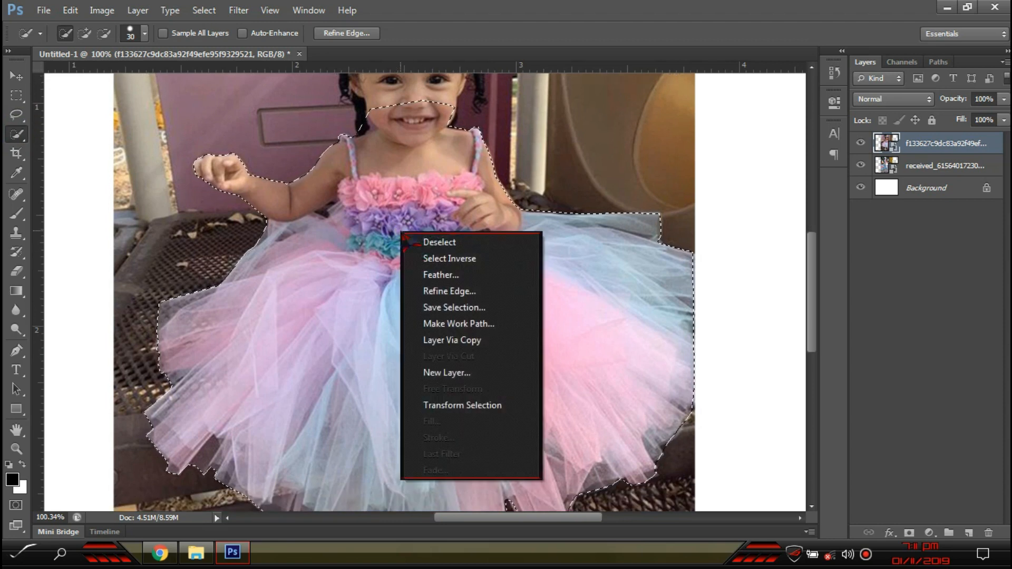
pyautogui.click(457, 292)
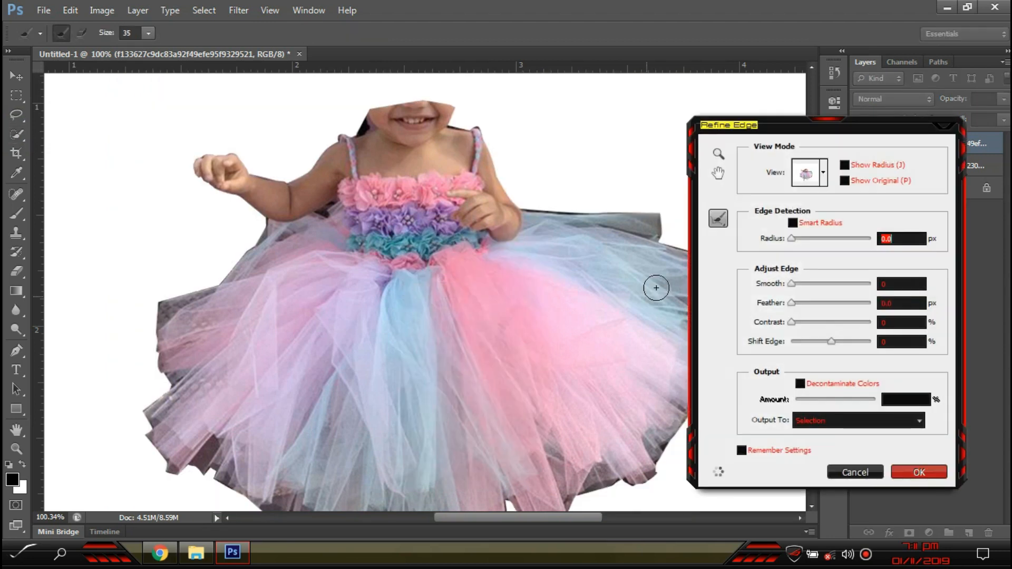
pyautogui.moveTo(795, 306); pyautogui.dragTo(807, 310)
pyautogui.moveTo(807, 306); pyautogui.dragTo(804, 305)
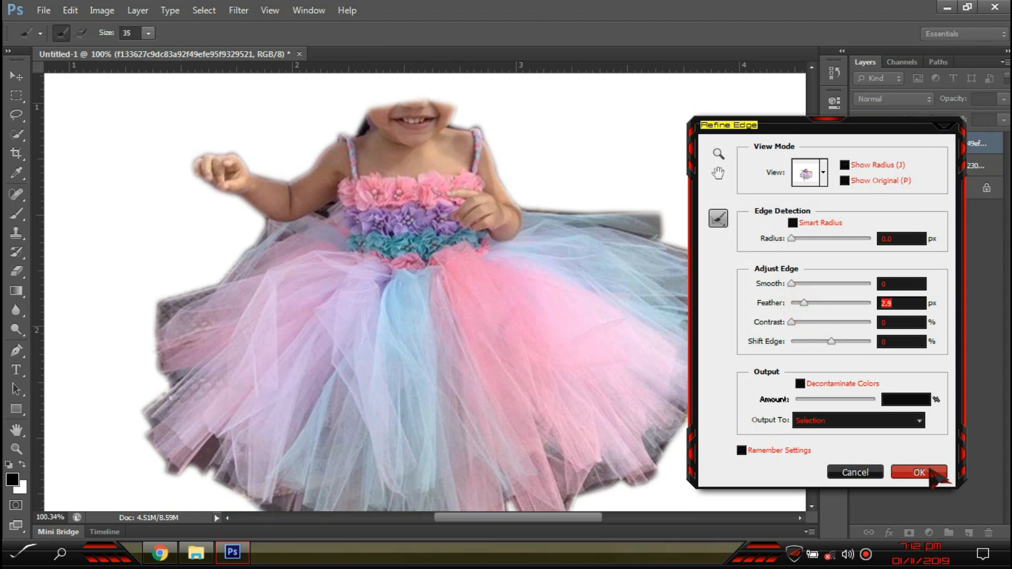
pyautogui.click(920, 472)
# - Copy the selected girl to Layer 1 with Ctrl+J and move it left
pyautogui.scroll(3, 454, 252)
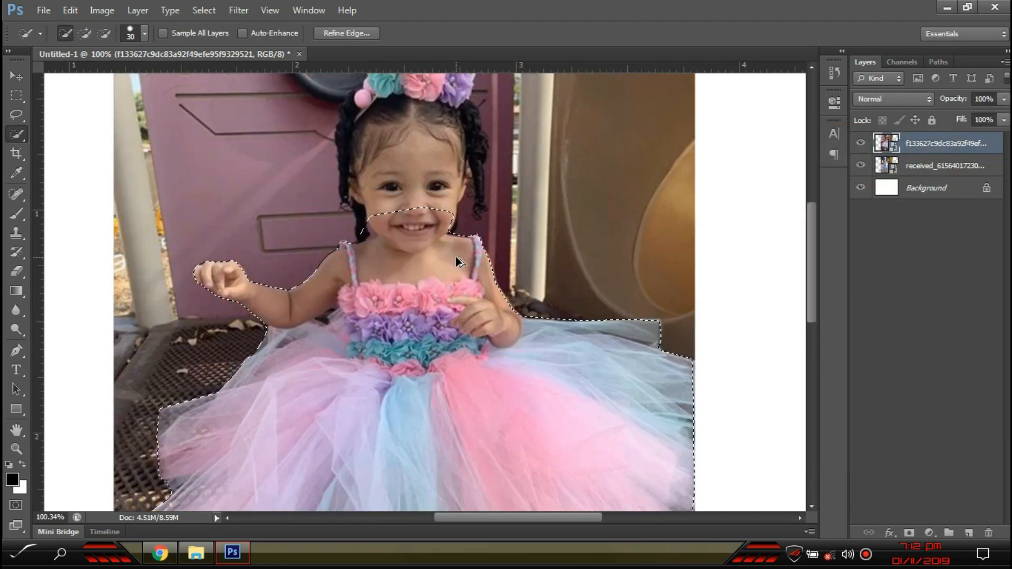
pyautogui.scroll(-2, 455, 256)
pyautogui.scroll(5, 455, 256)
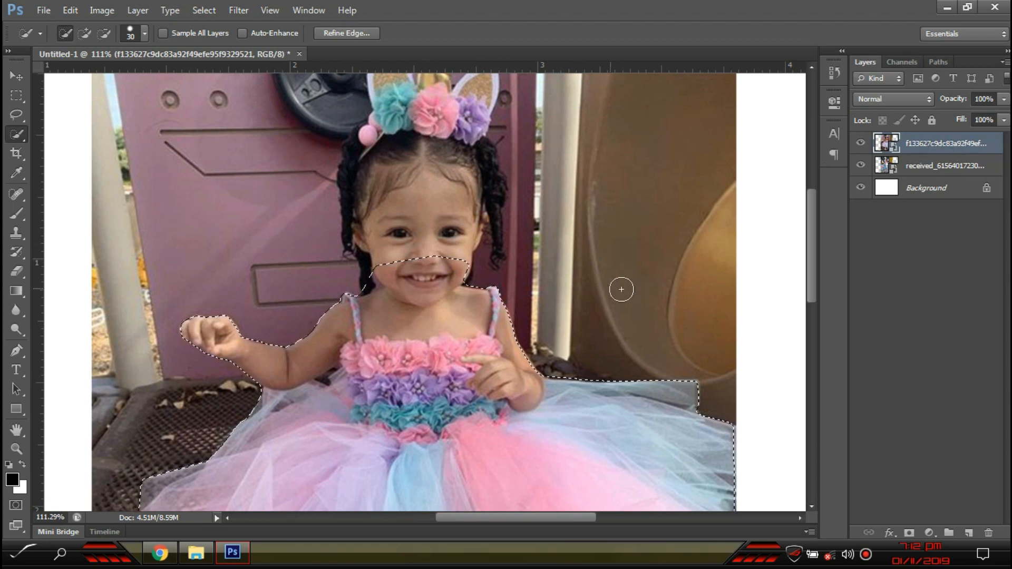
pyautogui.hotkey('ctrl', 'j')
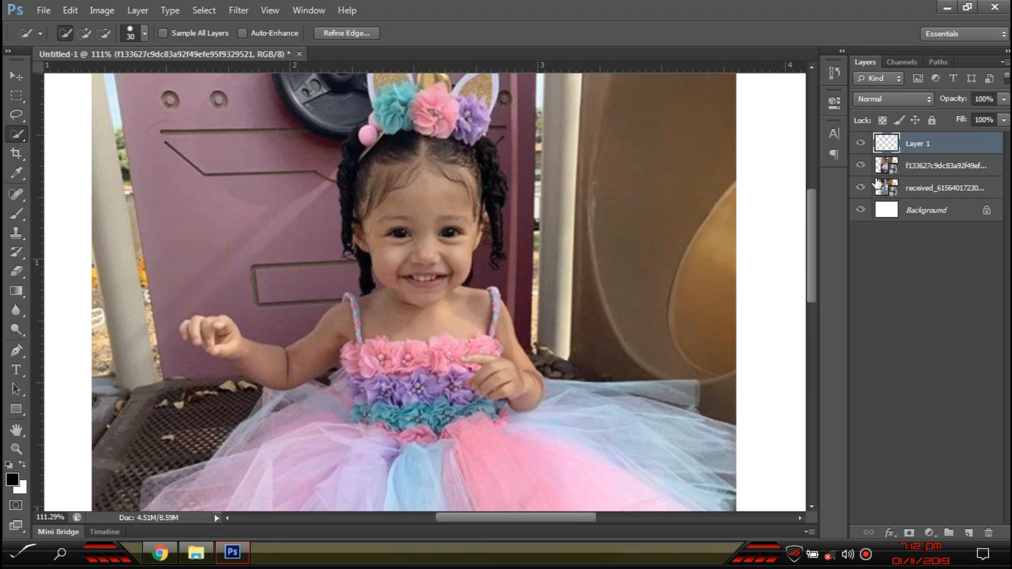
pyautogui.click(17, 76)
pyautogui.moveTo(426, 189); pyautogui.dragTo(426, 200)
pyautogui.hotkey('ctrl', '0')
pyautogui.moveTo(395, 254); pyautogui.dragTo(454, 447)
# - On the original photo layer, start a Pen path curving up the pink pompom toward the flowers
pyautogui.click(430, 145)
pyautogui.scroll(8, 429, 145)
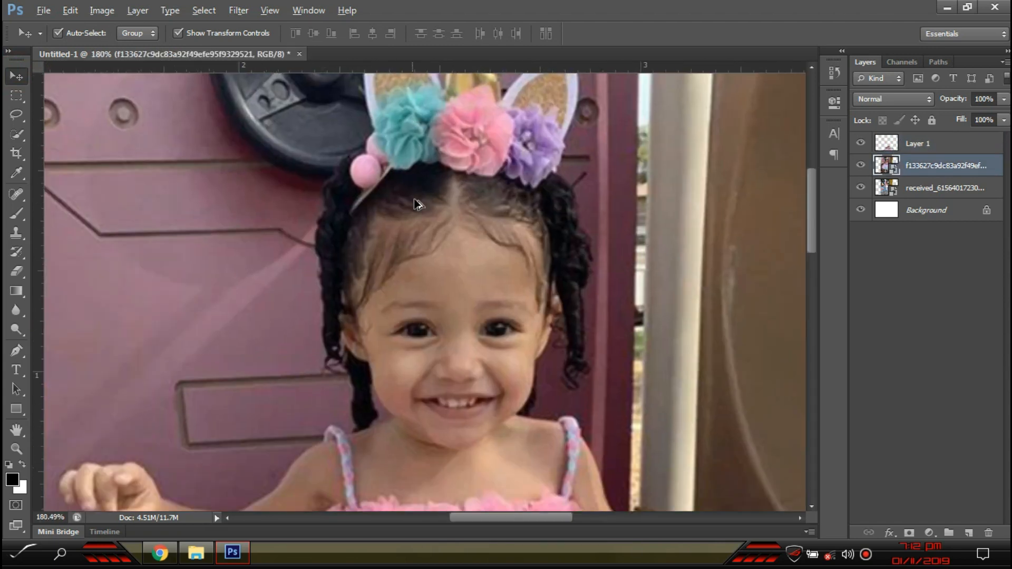
pyautogui.scroll(5, 581, 192)
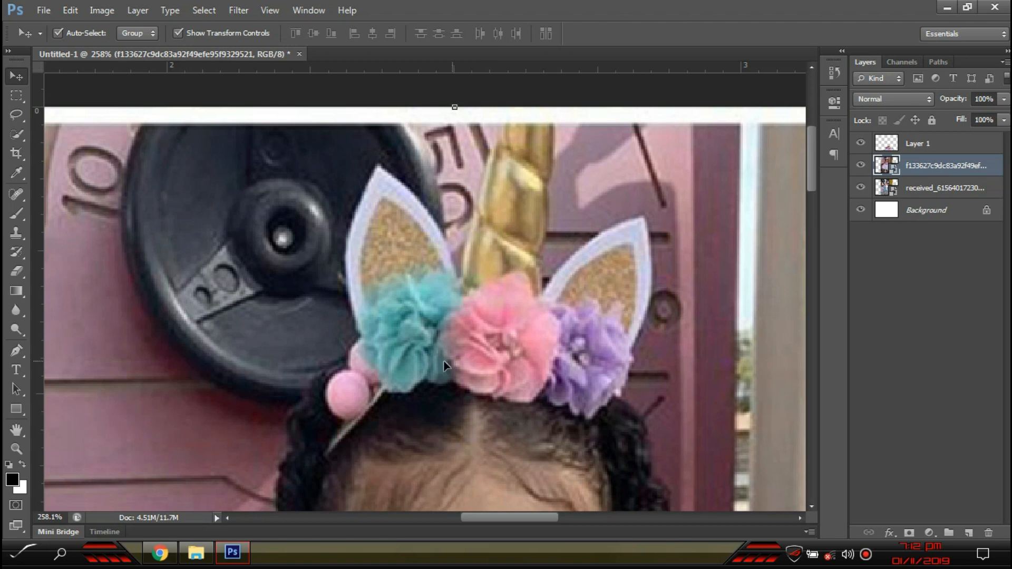
pyautogui.scroll(-2, 48, 316)
pyautogui.click(17, 352)
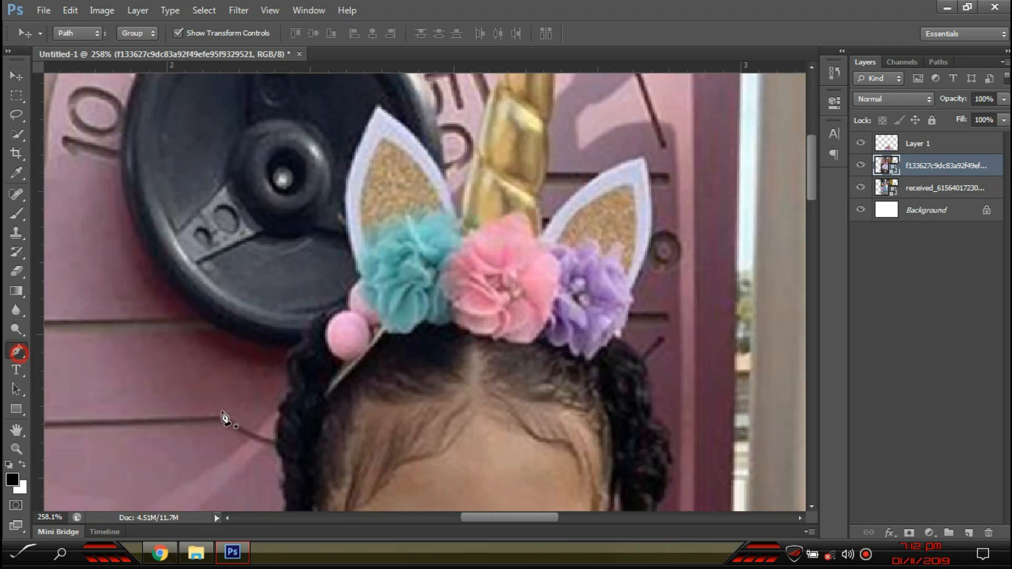
pyautogui.scroll(4, 316, 415)
pyautogui.click(324, 482)
pyautogui.moveTo(303, 424); pyautogui.dragTo(317, 373)
pyautogui.moveTo(324, 310); pyautogui.dragTo(336, 267)
pyautogui.moveTo(342, 227); pyautogui.dragTo(348, 209)
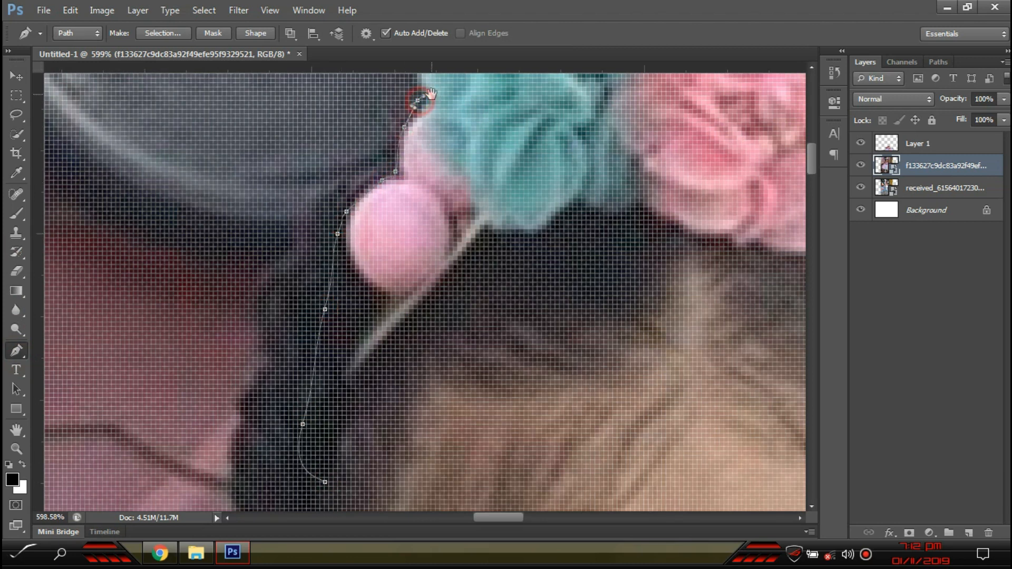
# - Continue the path around the left ear, up and over the horn, and along the right ear
pyautogui.moveTo(432, 93); pyautogui.dragTo(326, 397)
pyautogui.scroll(-2, 308, 327)
pyautogui.moveTo(297, 200); pyautogui.dragTo(323, 133)
pyautogui.click(353, 81)
pyautogui.moveTo(457, 194); pyautogui.dragTo(468, 219)
pyautogui.click(491, 280)
pyautogui.moveTo(504, 260); pyautogui.dragTo(506, 242)
pyautogui.moveTo(524, 140); pyautogui.dragTo(530, 125)
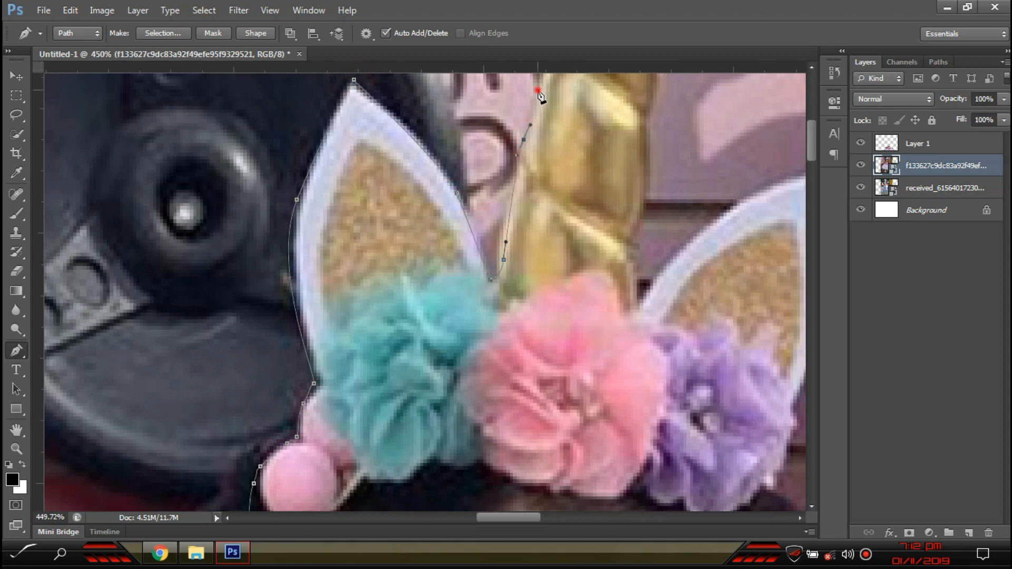
pyautogui.click(538, 90)
pyautogui.moveTo(513, 179); pyautogui.dragTo(454, 351)
pyautogui.click(506, 183)
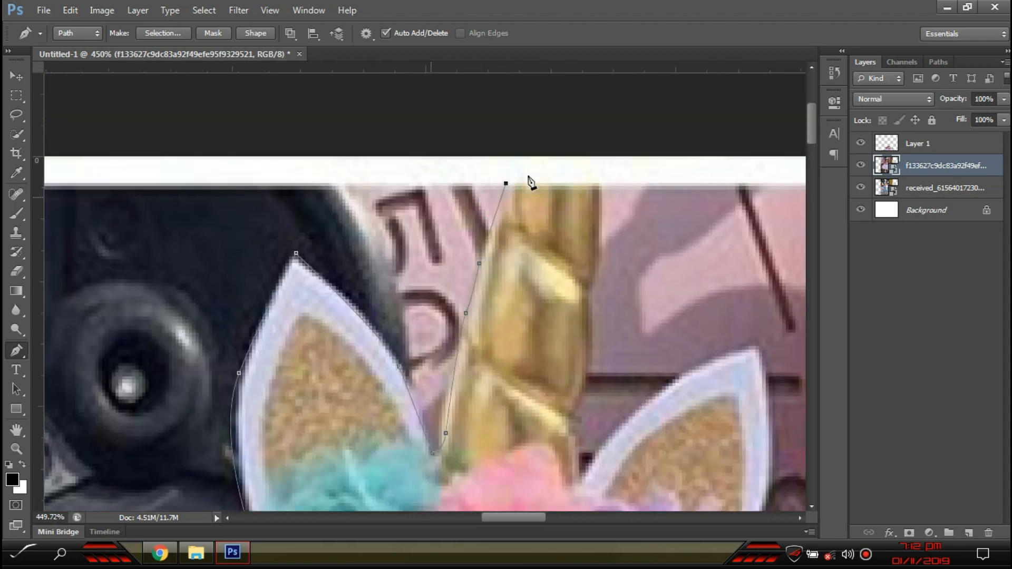
pyautogui.click(600, 189)
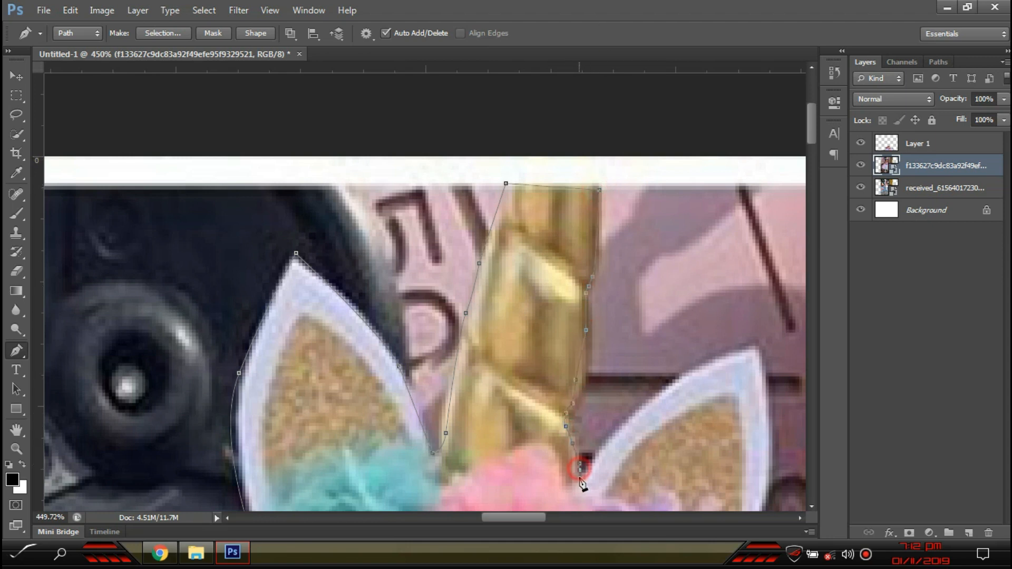
pyautogui.moveTo(699, 371); pyautogui.dragTo(742, 352)
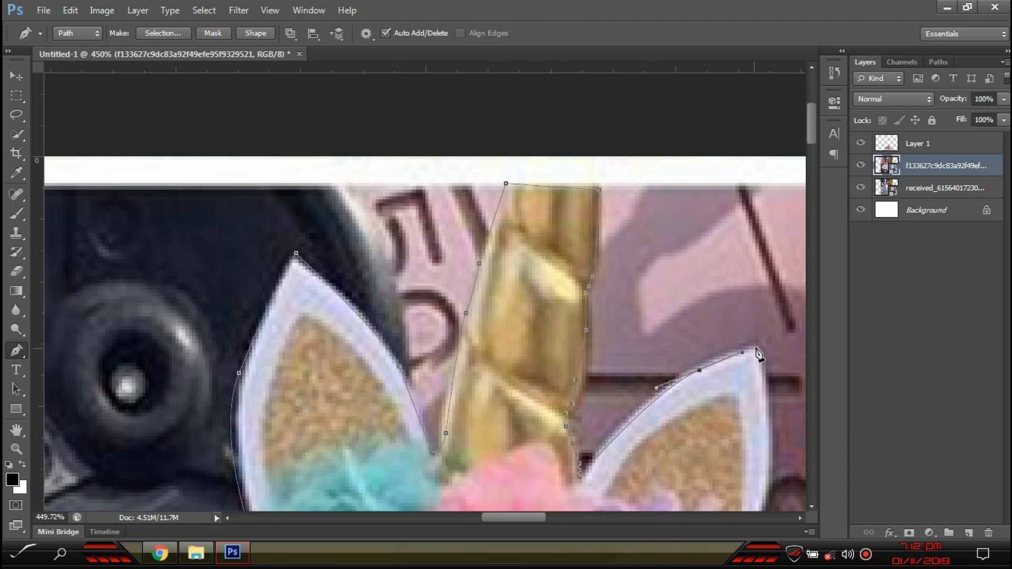
pyautogui.moveTo(771, 445); pyautogui.dragTo(658, 271)
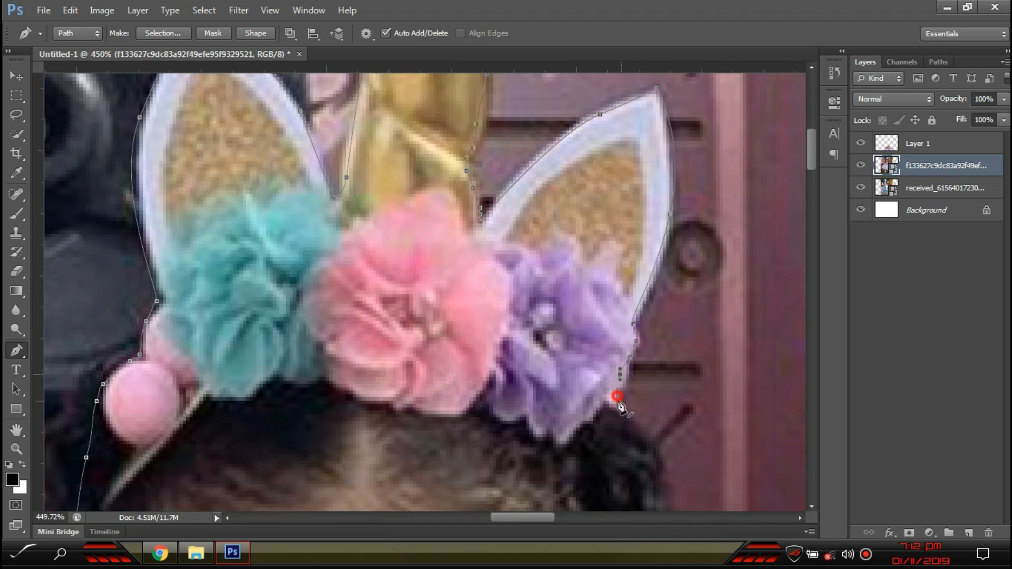
# - Trace past the purple flower and along the forehead hairline, closing the path at its start
pyautogui.moveTo(659, 481); pyautogui.dragTo(654, 188)
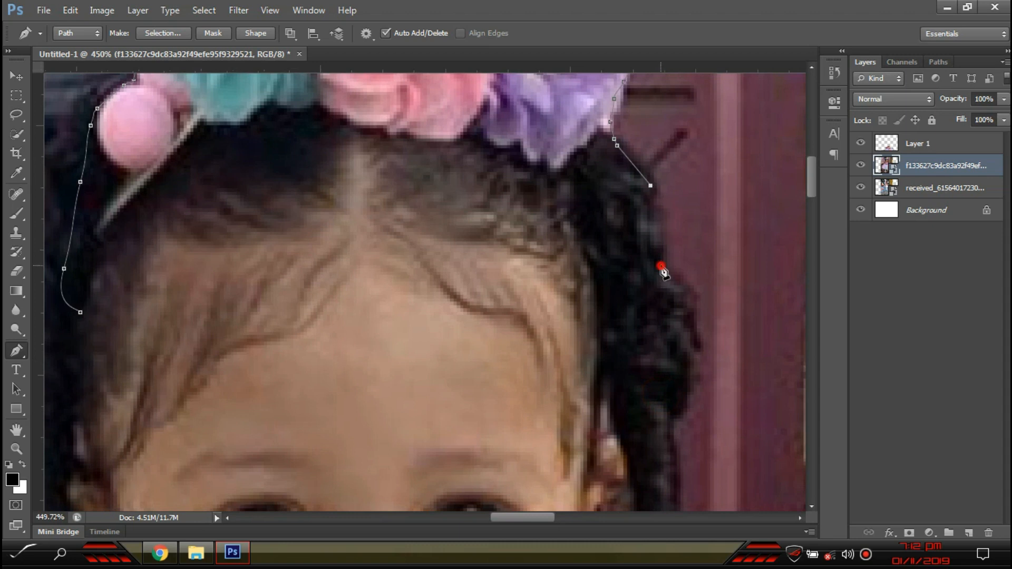
pyautogui.click(689, 357)
pyautogui.click(691, 375)
pyautogui.click(635, 420)
pyautogui.click(602, 348)
pyautogui.click(588, 316)
pyautogui.click(561, 235)
pyautogui.click(541, 208)
pyautogui.click(487, 180)
pyautogui.click(407, 155)
pyautogui.click(278, 149)
pyautogui.click(242, 156)
pyautogui.click(219, 161)
pyautogui.click(164, 201)
pyautogui.click(131, 229)
pyautogui.click(97, 267)
pyautogui.click(86, 282)
pyautogui.click(81, 312)
pyautogui.scroll(-6, 232, 356)
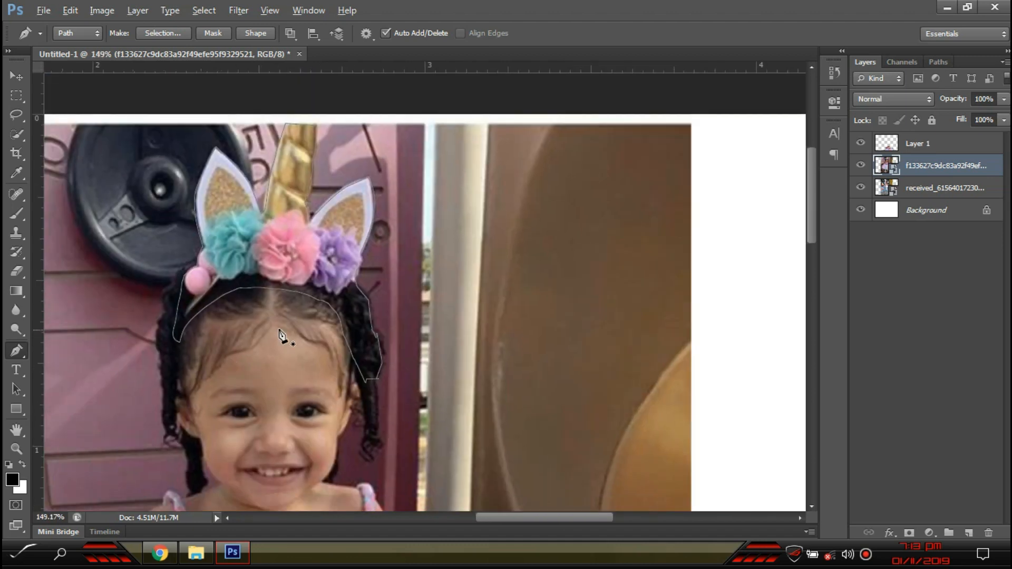
pyautogui.scroll(3, 269, 332)
# - Turn the headband path into a selection with 0 px feather
pyautogui.rightClick(269, 332)
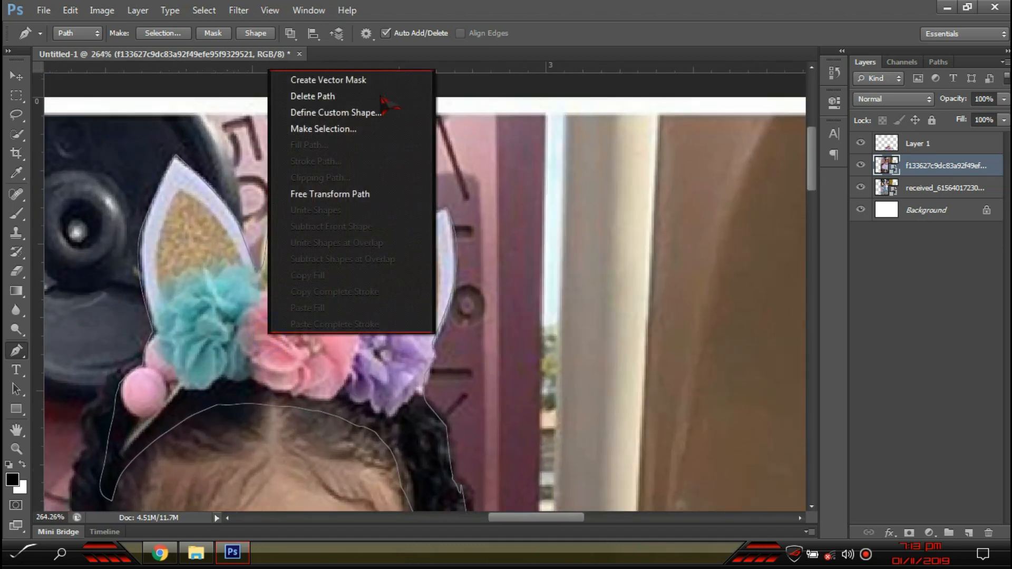
pyautogui.click(329, 129)
pyautogui.click(581, 156)
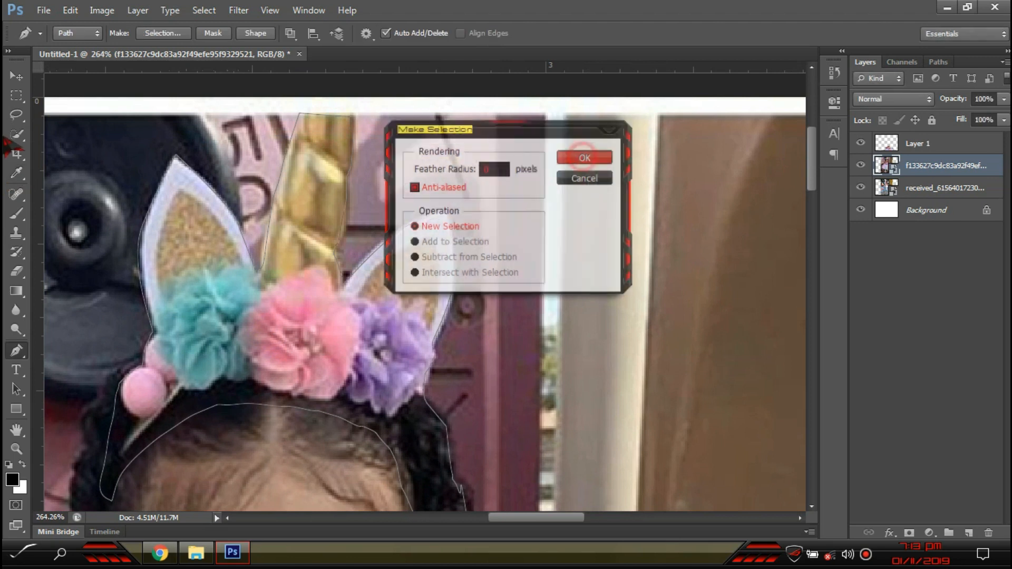
# - Refine the selection edge with a 4.5 px feather and copy the headband to a new Layer 2
pyautogui.rightClick(17, 134)
pyautogui.click(79, 133)
pyautogui.rightClick(254, 261)
pyautogui.click(293, 319)
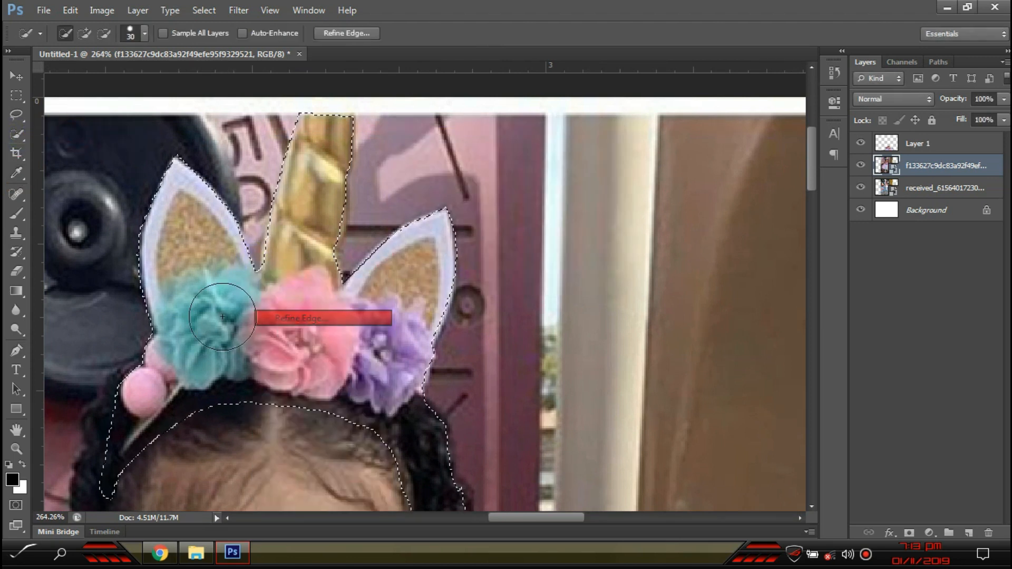
pyautogui.moveTo(793, 303); pyautogui.dragTo(815, 311)
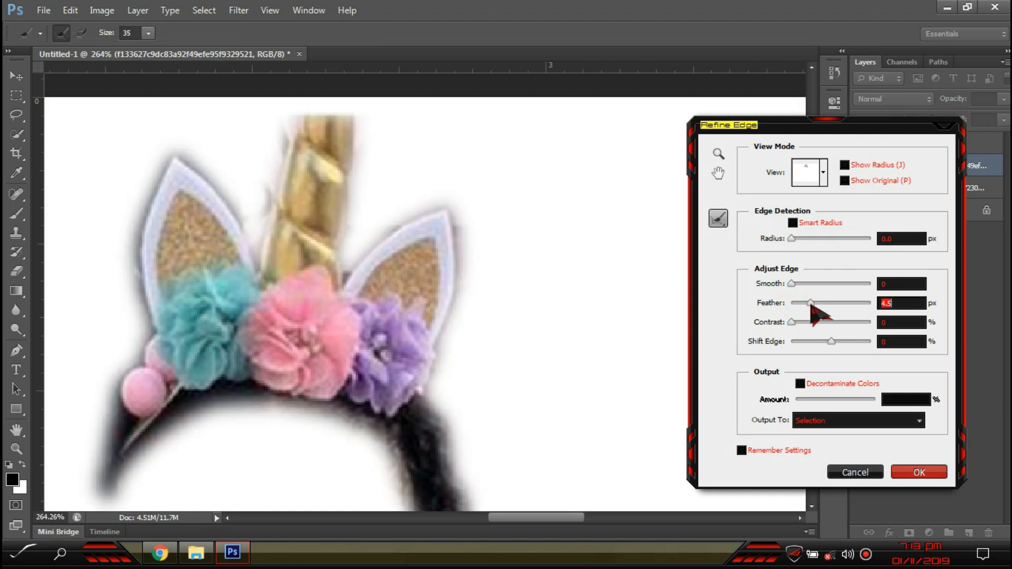
pyautogui.click(928, 467)
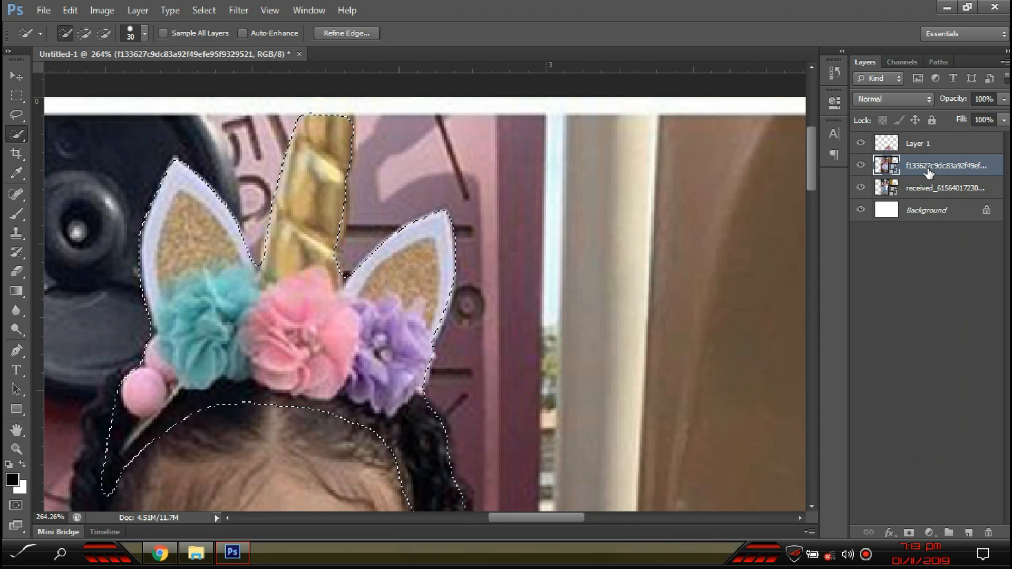
pyautogui.hotkey('ctrl', 'j')
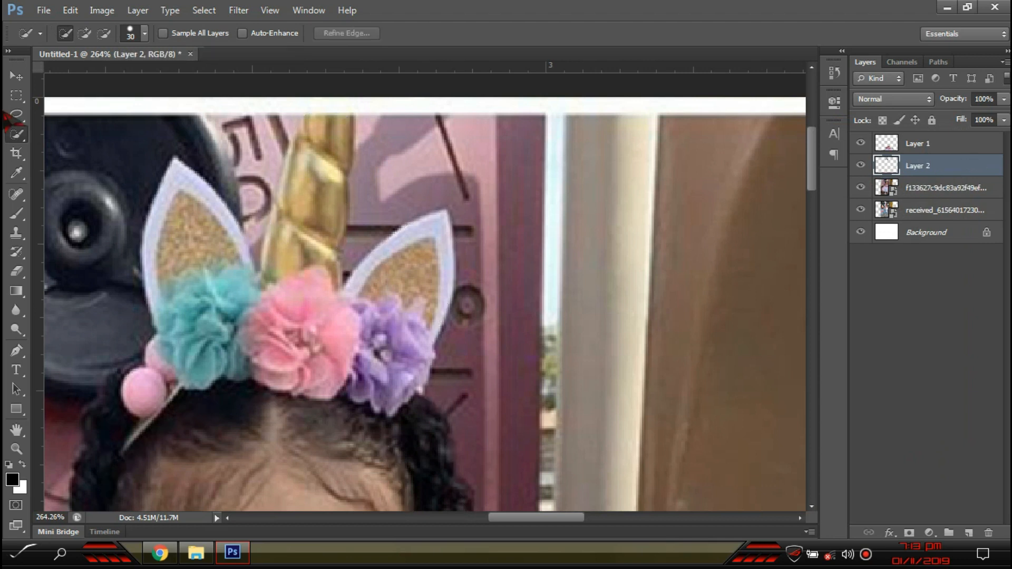
# - Hide the f133627 headband photo layer, select the second girl's received_ photo layer and zoom in on her face
pyautogui.click(16, 76)
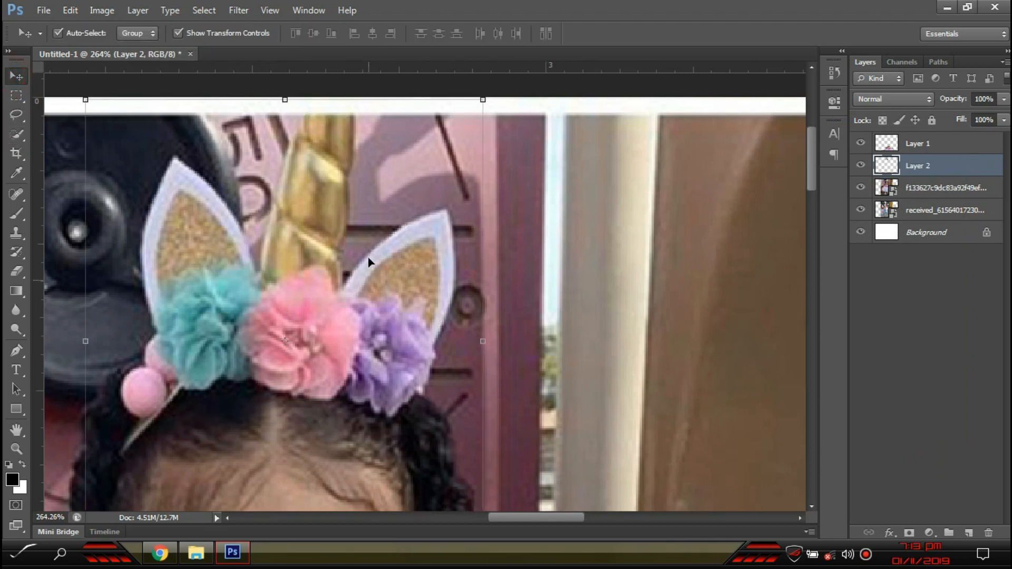
pyautogui.scroll(-4, 178, 154)
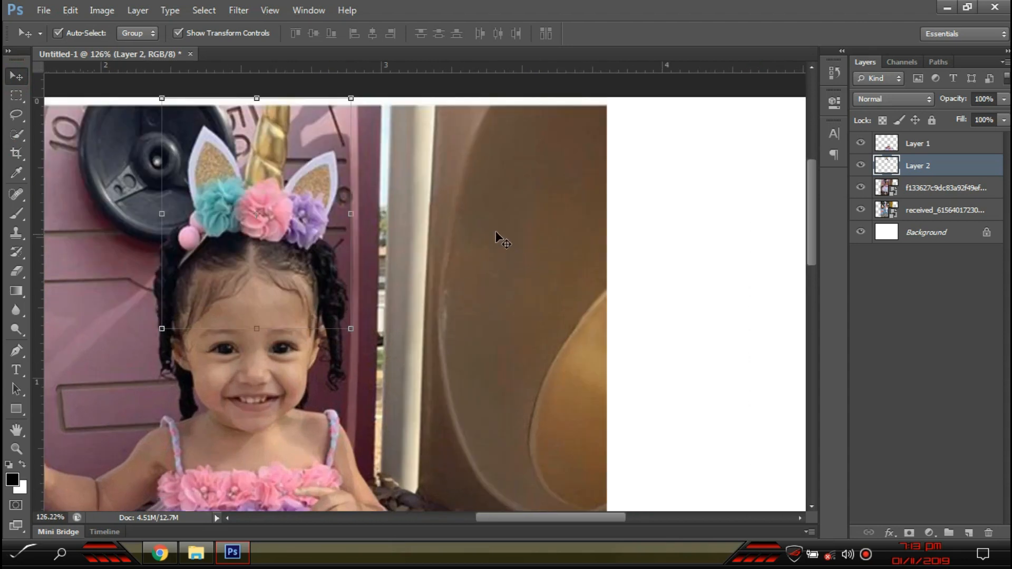
pyautogui.click(923, 188)
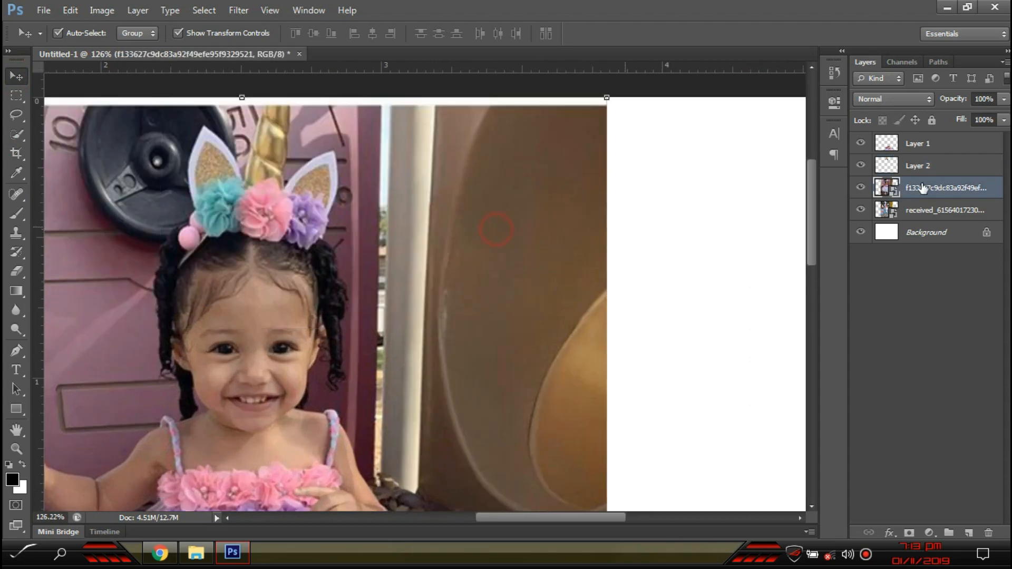
pyautogui.click(860, 188)
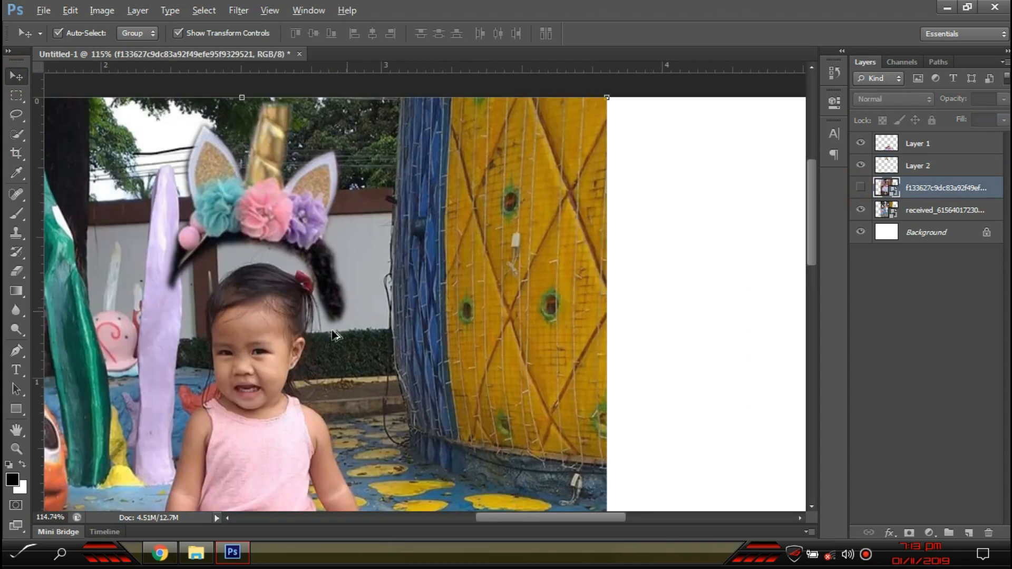
pyautogui.scroll(-6, 334, 333)
pyautogui.scroll(4, 289, 348)
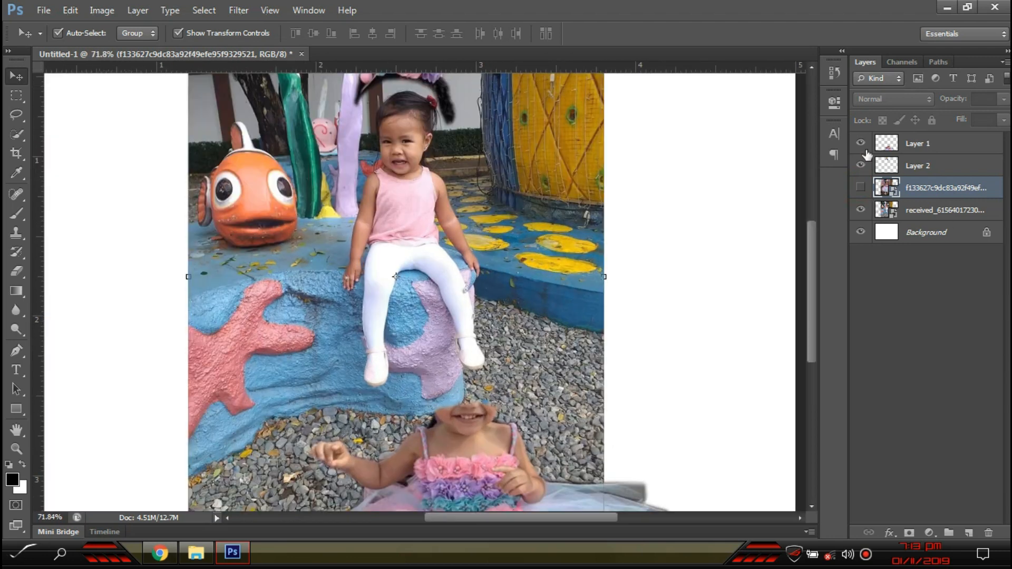
pyautogui.moveTo(467, 204); pyautogui.dragTo(384, 178)
pyautogui.scroll(7, 412, 311)
pyautogui.scroll(5, 354, 196)
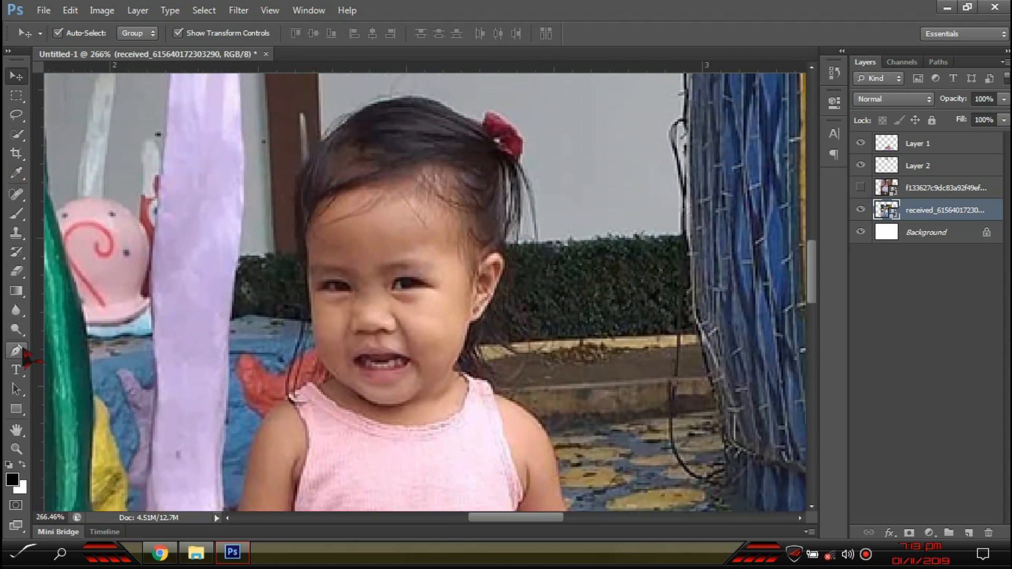
# - With the Pen tool, outline the second girl's hair top, neckline and side of the head
pyautogui.click(16, 350)
pyautogui.scroll(2, 369, 208)
pyautogui.scroll(-4, 366, 207)
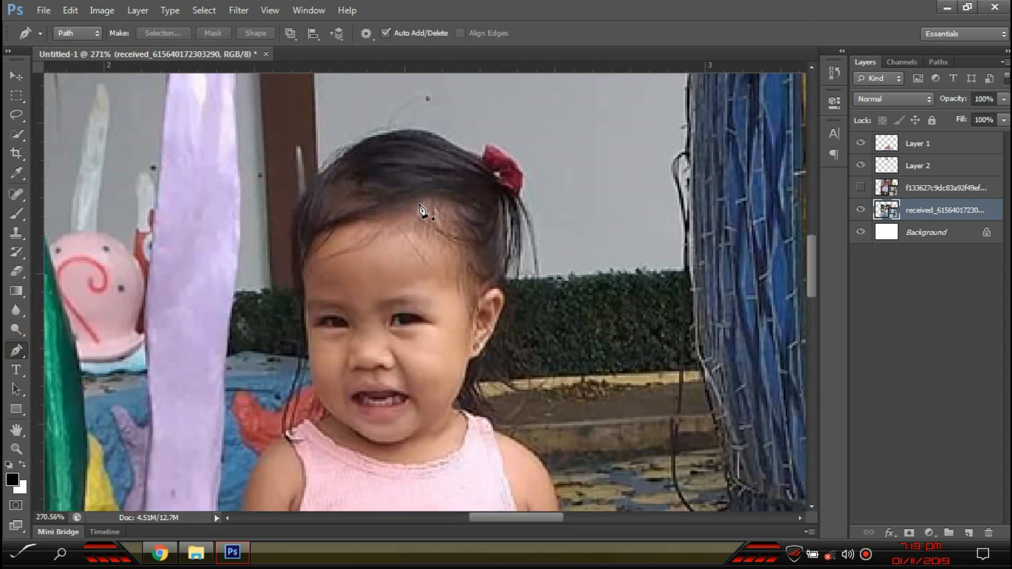
pyautogui.scroll(5, 434, 146)
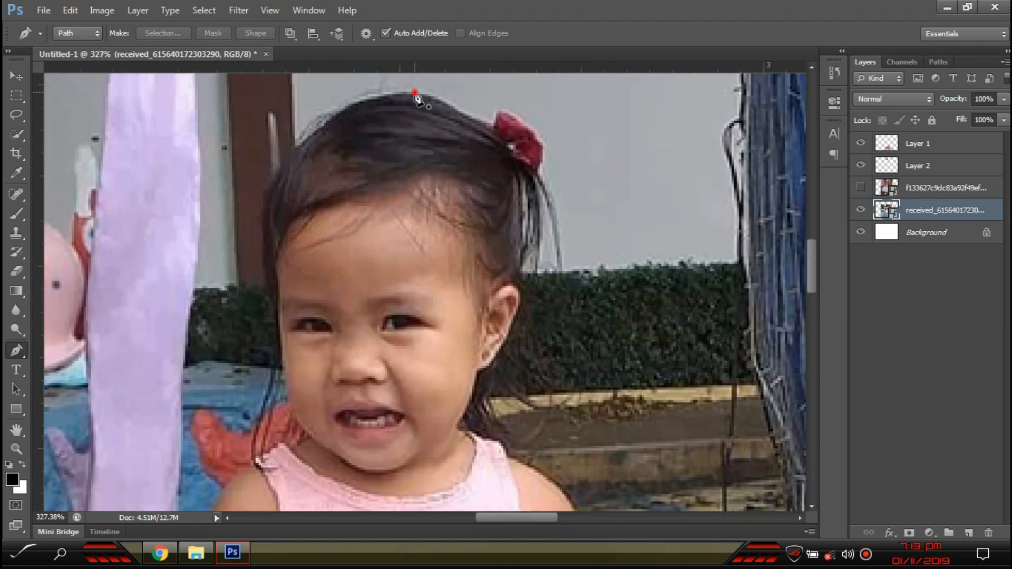
pyautogui.click(415, 93)
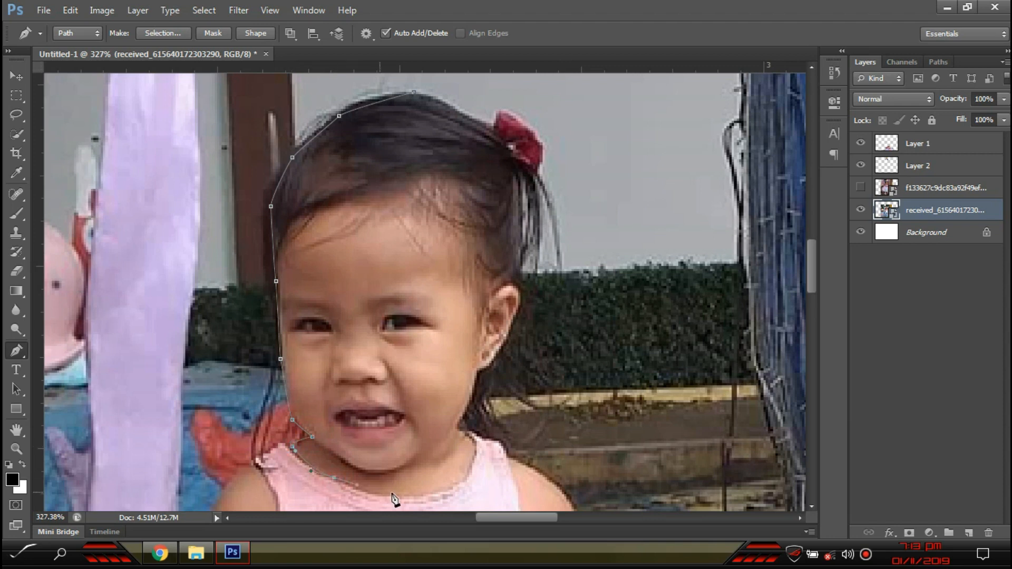
pyautogui.moveTo(460, 472); pyautogui.dragTo(471, 457)
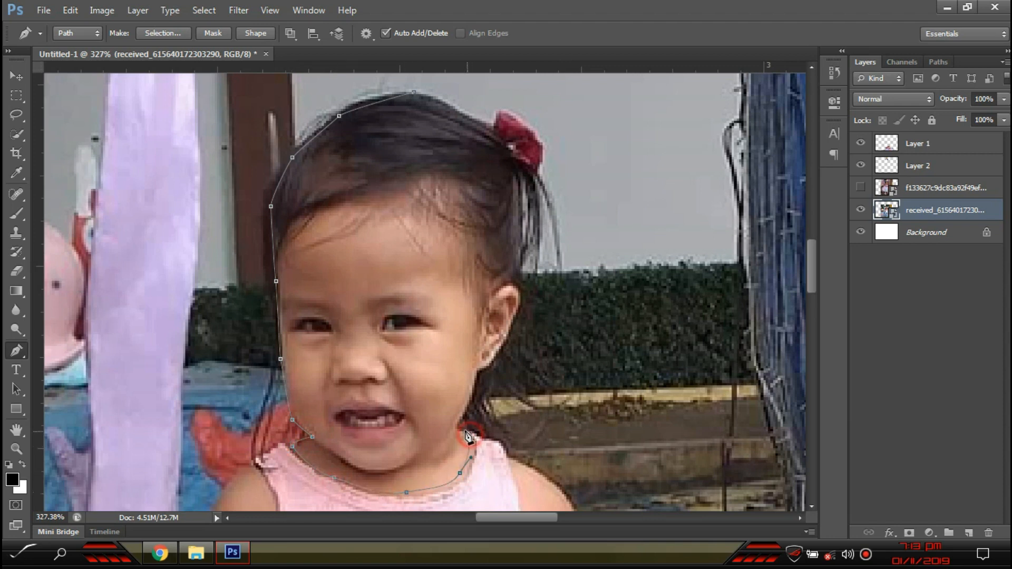
pyautogui.click(480, 376)
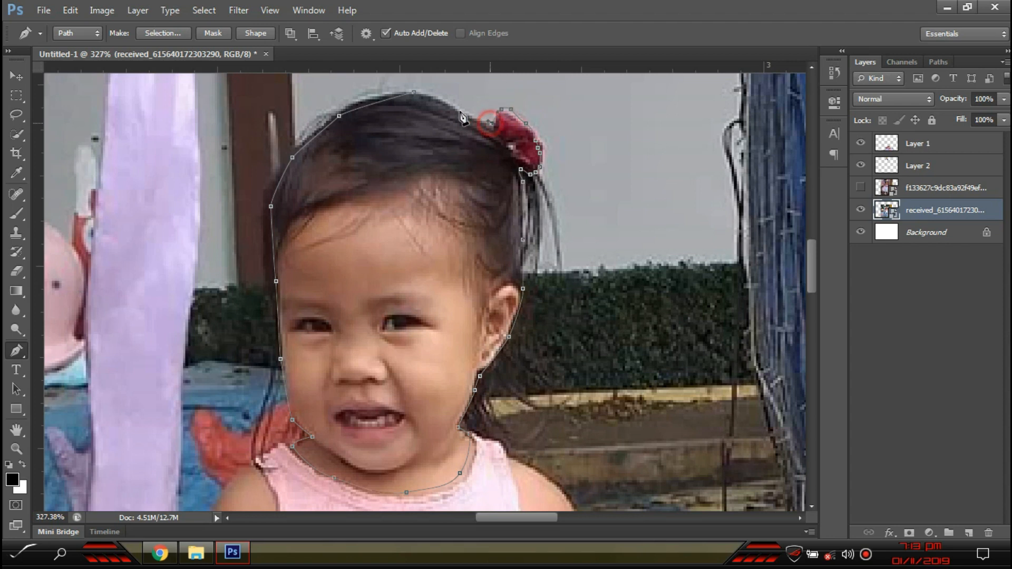
pyautogui.scroll(-3, 315, 329)
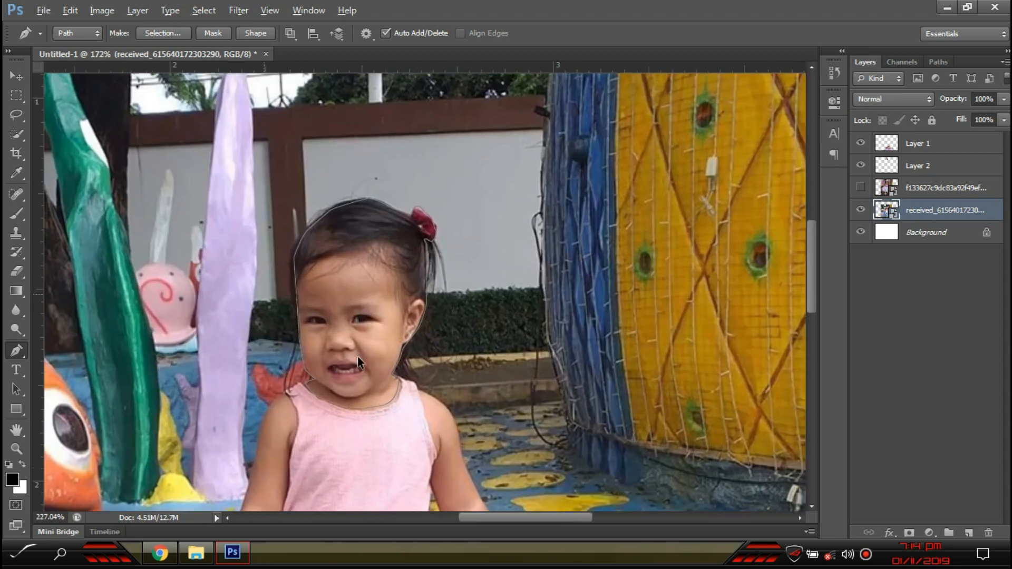
# - Convert the head outline path into a selection without feathering
pyautogui.scroll(2, 335, 364)
pyautogui.rightClick(369, 233)
pyautogui.click(404, 287)
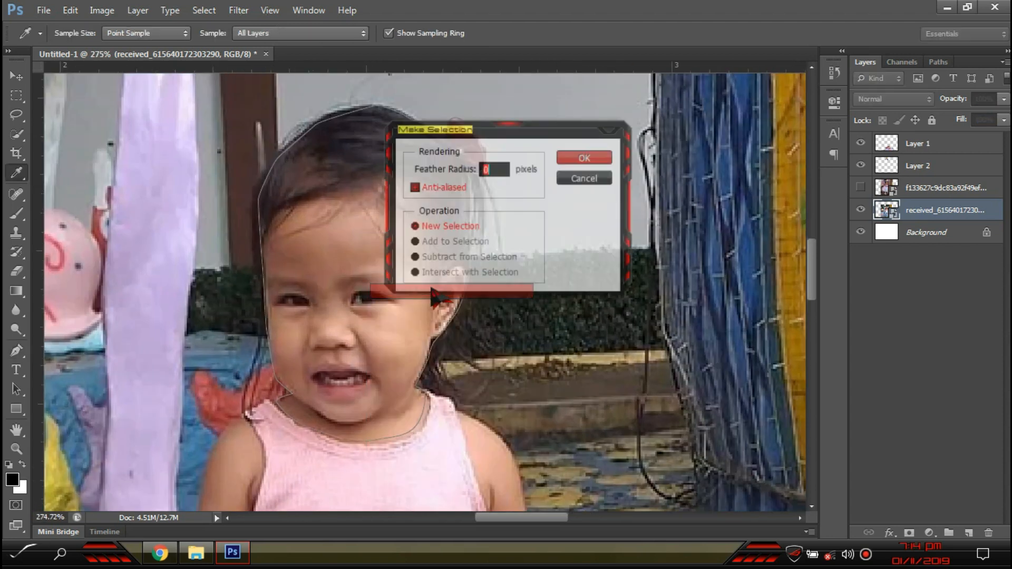
pyautogui.click(585, 158)
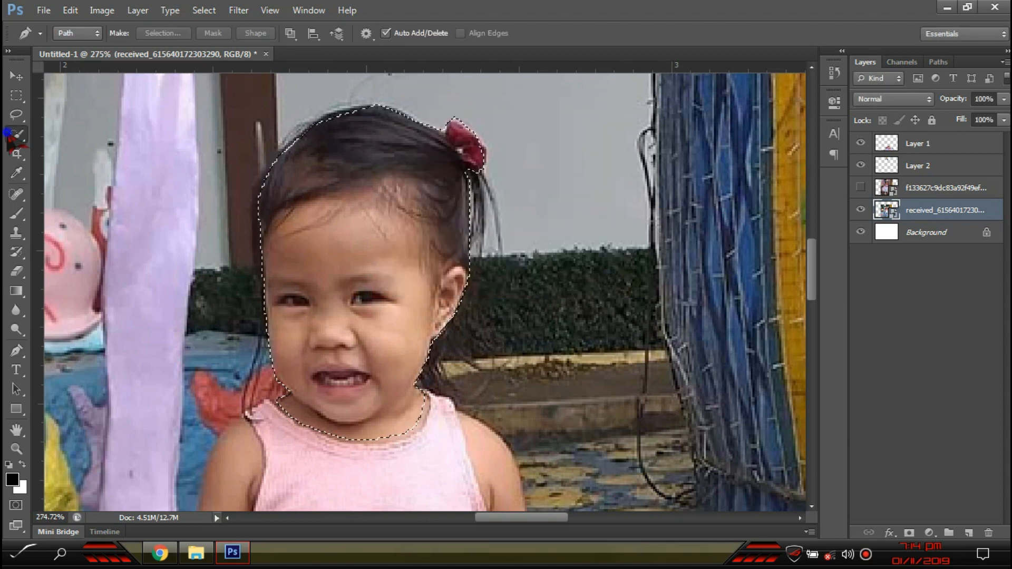
# - Feather the selection edge to 1.6 px with Refine Edge and copy the head to Layer 3
pyautogui.click(17, 135)
pyautogui.click(102, 132)
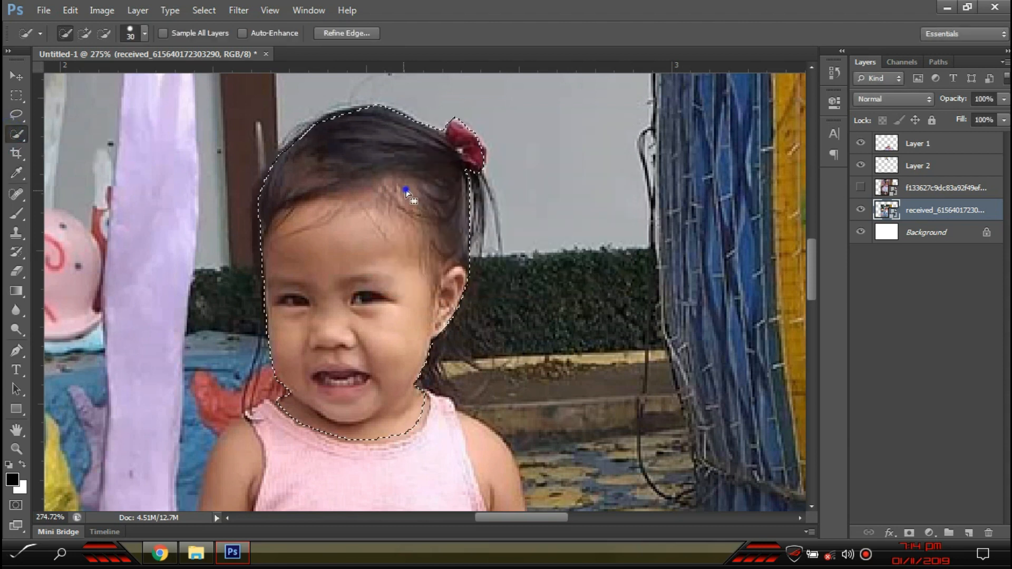
pyautogui.rightClick(407, 192)
pyautogui.click(444, 252)
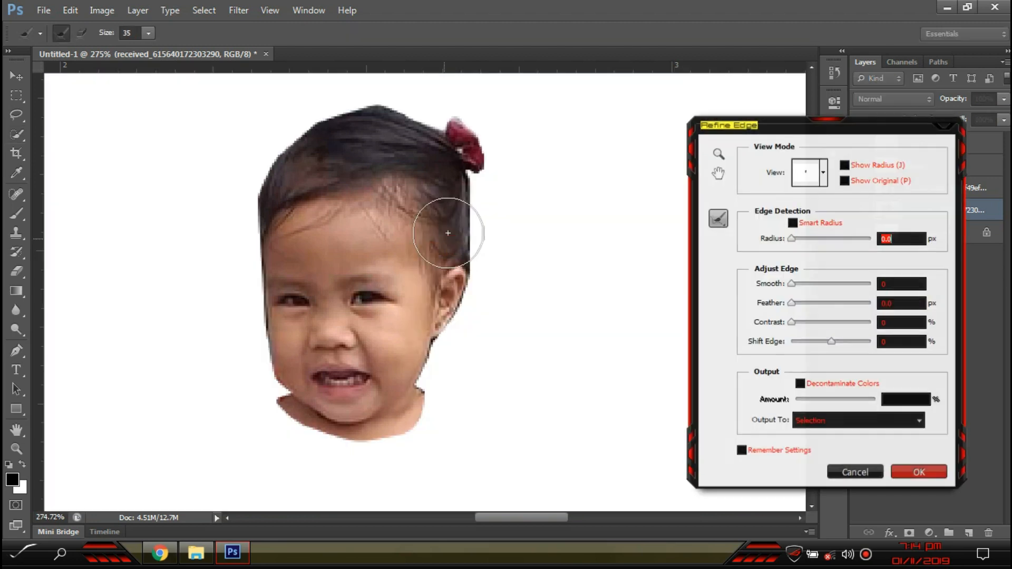
pyautogui.moveTo(796, 303); pyautogui.dragTo(798, 303)
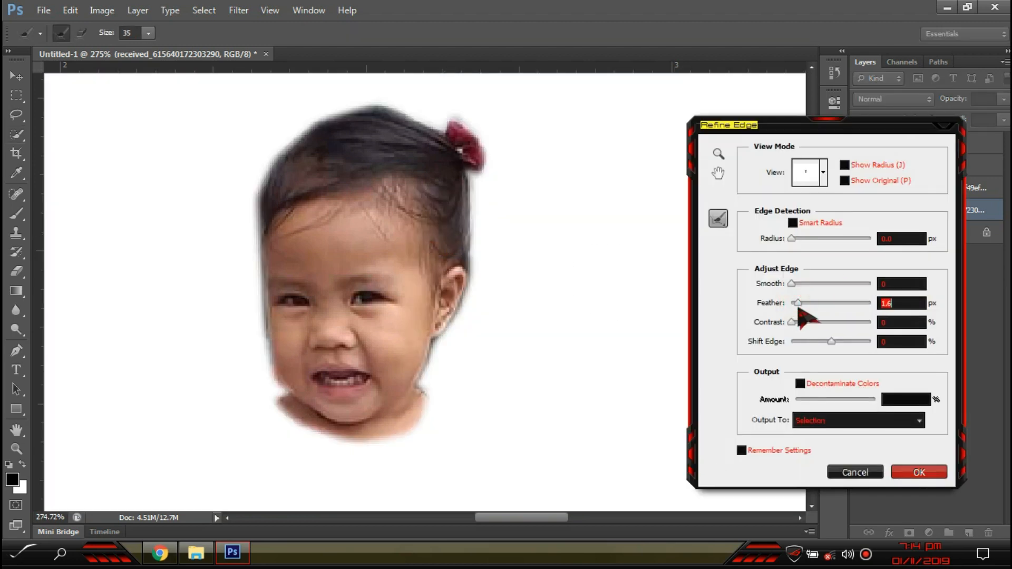
pyautogui.click(940, 475)
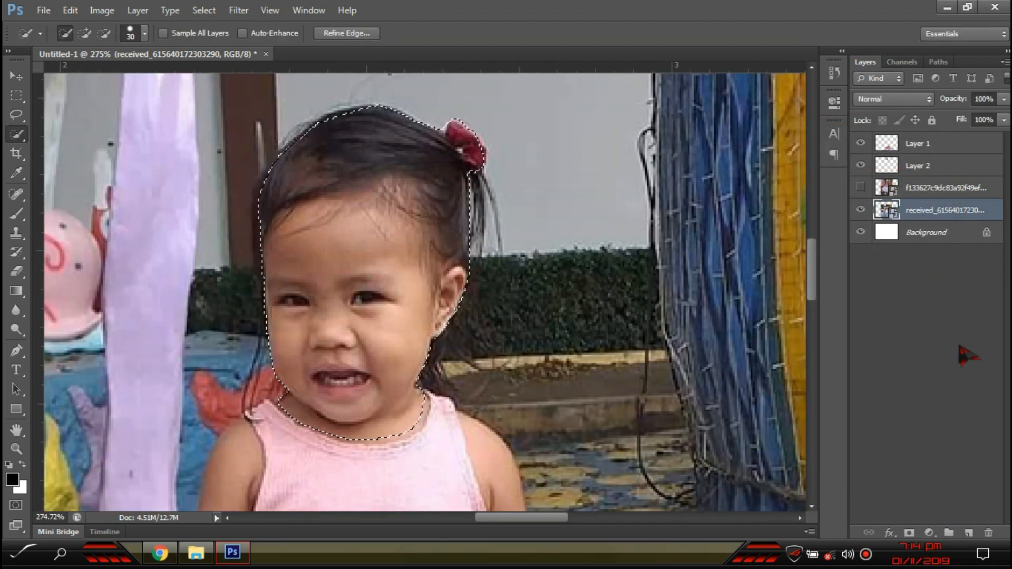
pyautogui.hotkey('ctrl', 'j')
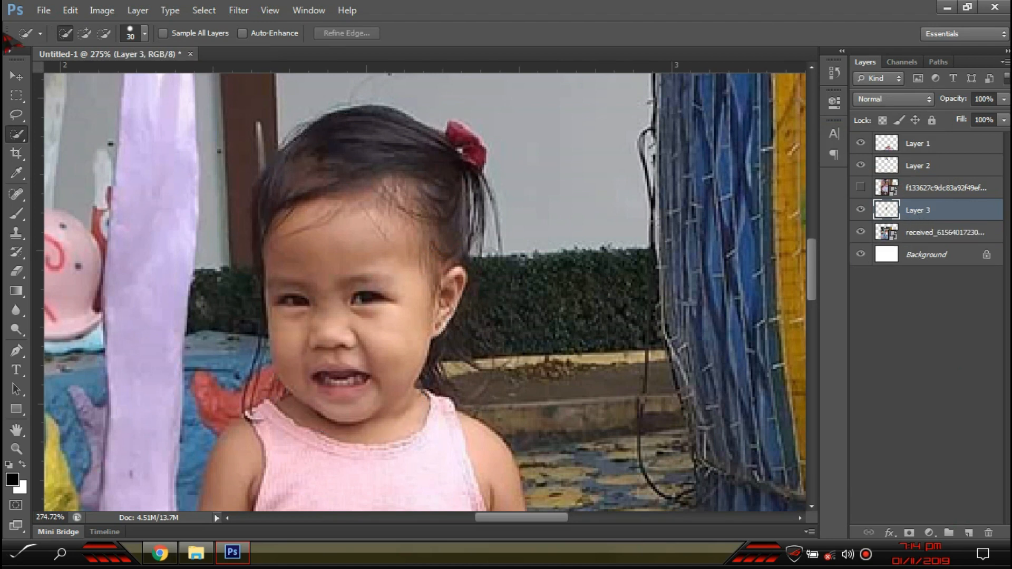
pyautogui.click(17, 77)
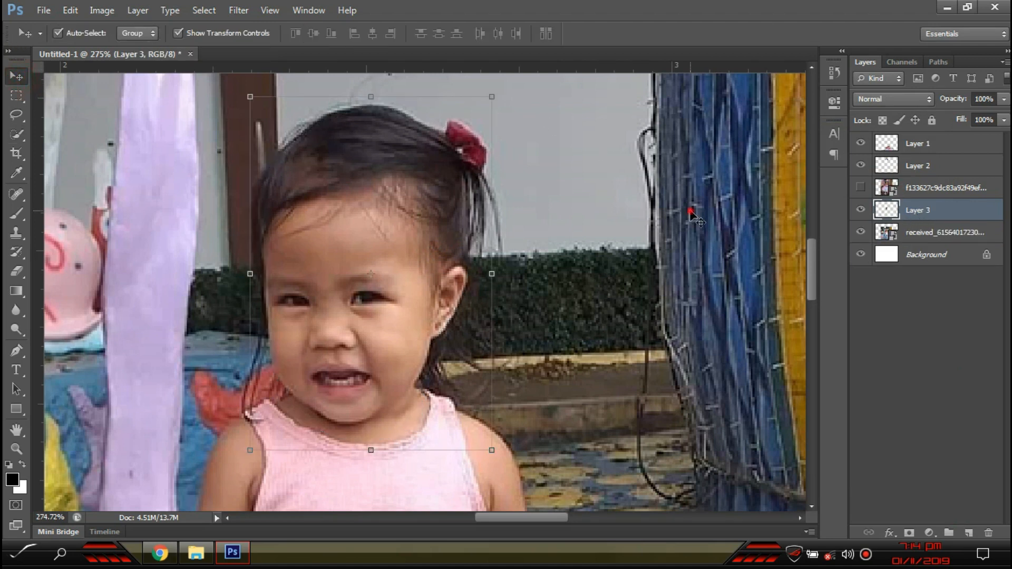
# - Hide the original second-girl photo, fit the canvas in view and reposition the tutu body upright
pyautogui.click(957, 224)
pyautogui.click(858, 233)
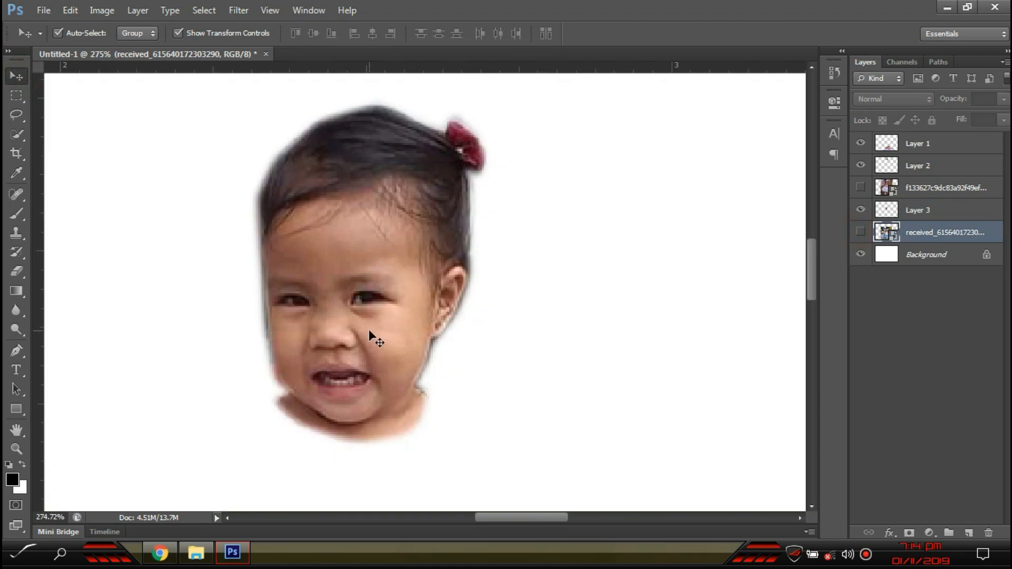
pyautogui.scroll(-5, 356, 308)
pyautogui.hotkey('ctrl', '0')
pyautogui.moveTo(488, 433); pyautogui.dragTo(312, 292)
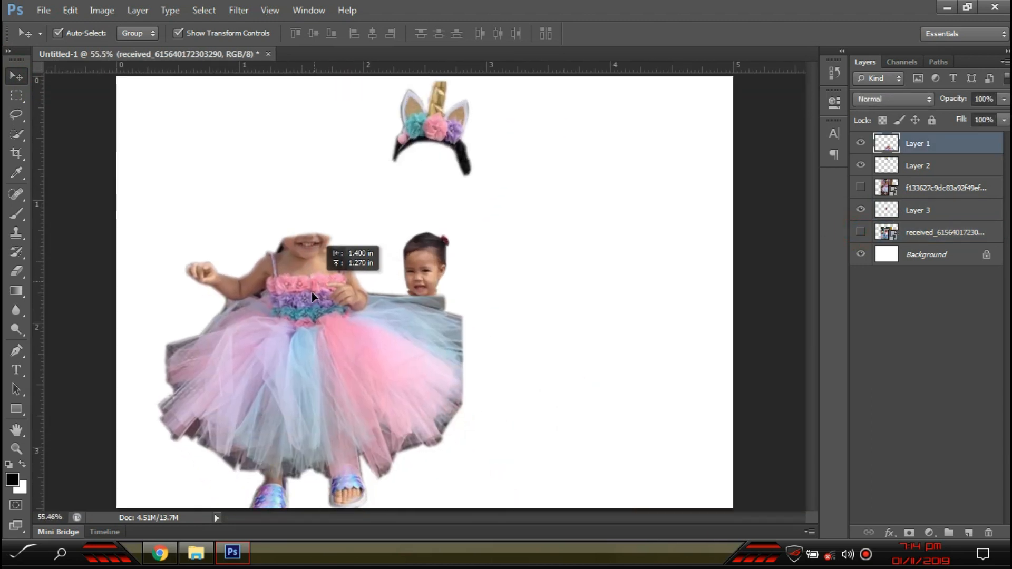
pyautogui.scroll(2, 317, 316)
pyautogui.click(525, 361)
pyautogui.moveTo(525, 360); pyautogui.dragTo(533, 366)
pyautogui.press('Return')
pyautogui.press('Escape')
pyautogui.click(638, 362)
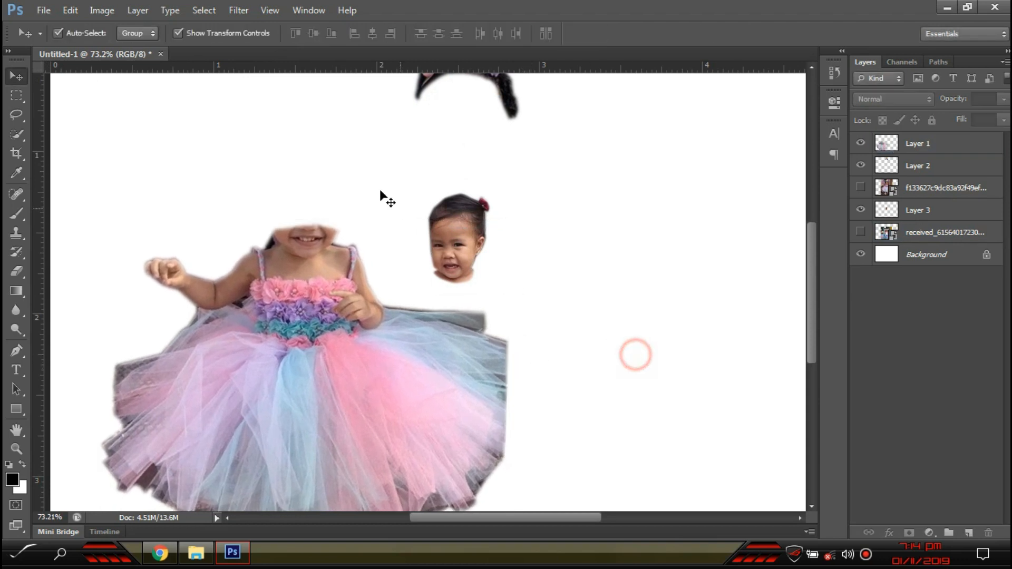
# - Move the cut-out face onto the girl's head, put its layer on top and enlarge it
pyautogui.scroll(3, 343, 238)
pyautogui.scroll(-1, 369, 359)
pyautogui.moveTo(521, 380); pyautogui.dragTo(317, 336)
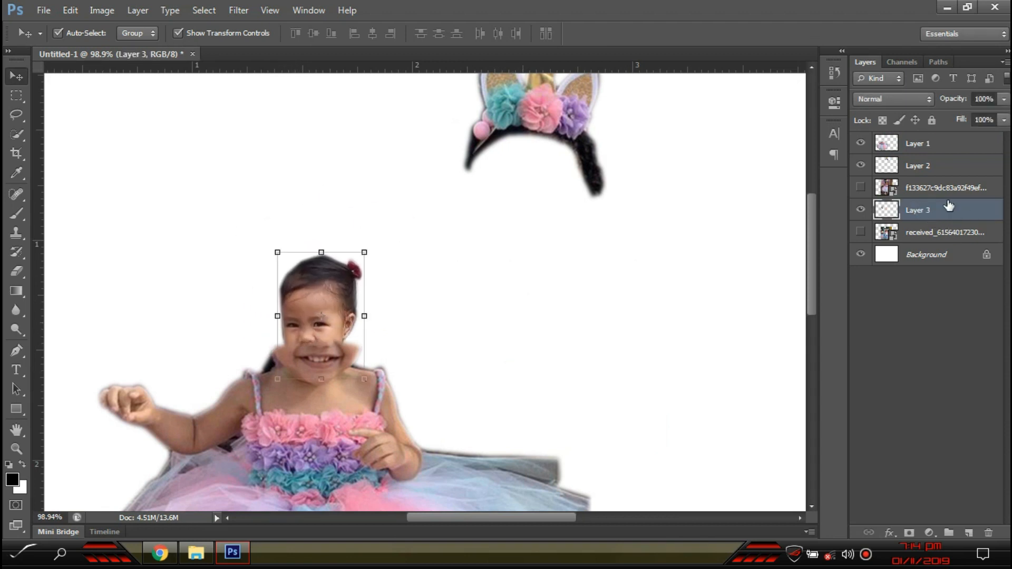
pyautogui.moveTo(347, 293); pyautogui.dragTo(327, 242)
pyautogui.moveTo(966, 212); pyautogui.dragTo(935, 138)
pyautogui.moveTo(344, 195); pyautogui.dragTo(423, 141)
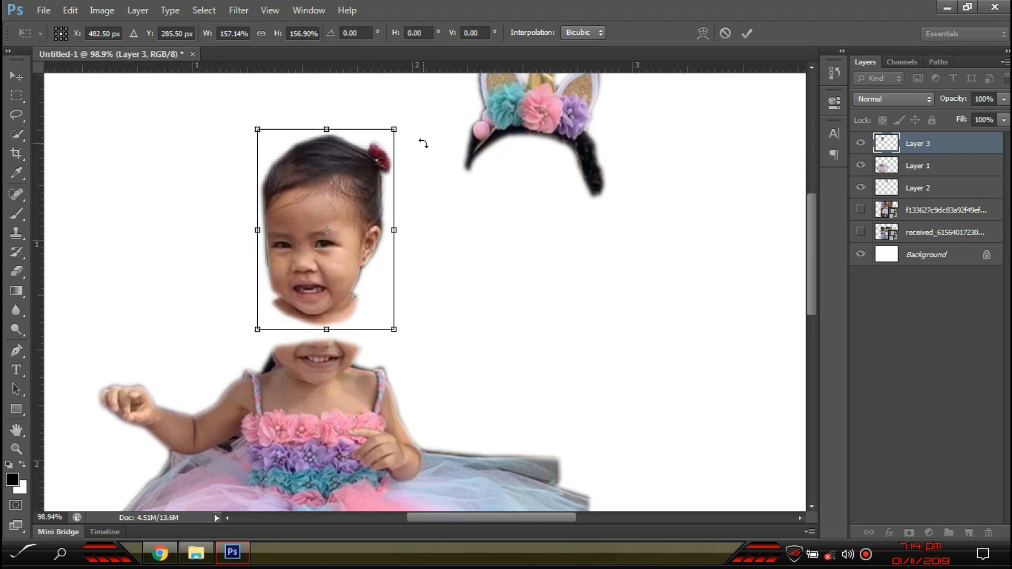
# - Resize the cut-out face to about 97.9% and nudge it onto the neck
pyautogui.press('Return')
pyautogui.scroll(-1, 409, 165)
pyautogui.moveTo(354, 221); pyautogui.dragTo(356, 297)
pyautogui.scroll(1, 352, 306)
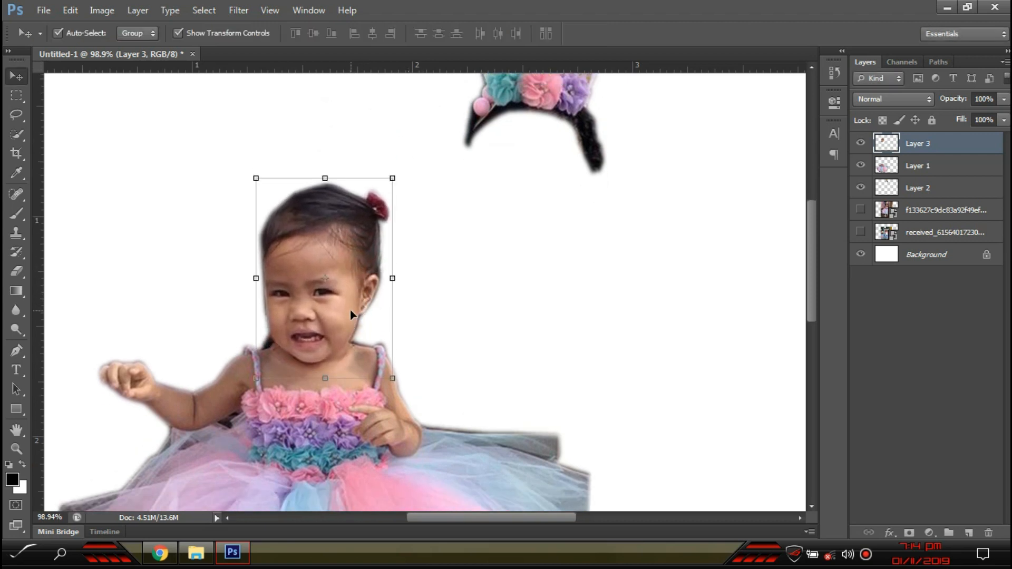
pyautogui.scroll(-4, 333, 330)
pyautogui.scroll(3, 280, 346)
pyautogui.scroll(3, 409, 316)
pyautogui.moveTo(433, 107)
pyautogui.mouseDown()
pyautogui.moveTo(429, 124)
pyautogui.moveTo(437, 122)
pyautogui.moveTo(430, 114)
pyautogui.mouseUp()
pyautogui.moveTo(384, 215)
pyautogui.mouseDown()
pyautogui.moveTo(399, 186)
pyautogui.moveTo(413, 225)
pyautogui.moveTo(391, 215)
pyautogui.mouseUp()
pyautogui.press('Up')
pyautogui.press('Left')
pyautogui.press('Up')
pyautogui.press('Up')
pyautogui.press('Down')
pyautogui.press('Down')
pyautogui.press('Left')
pyautogui.press('Left')
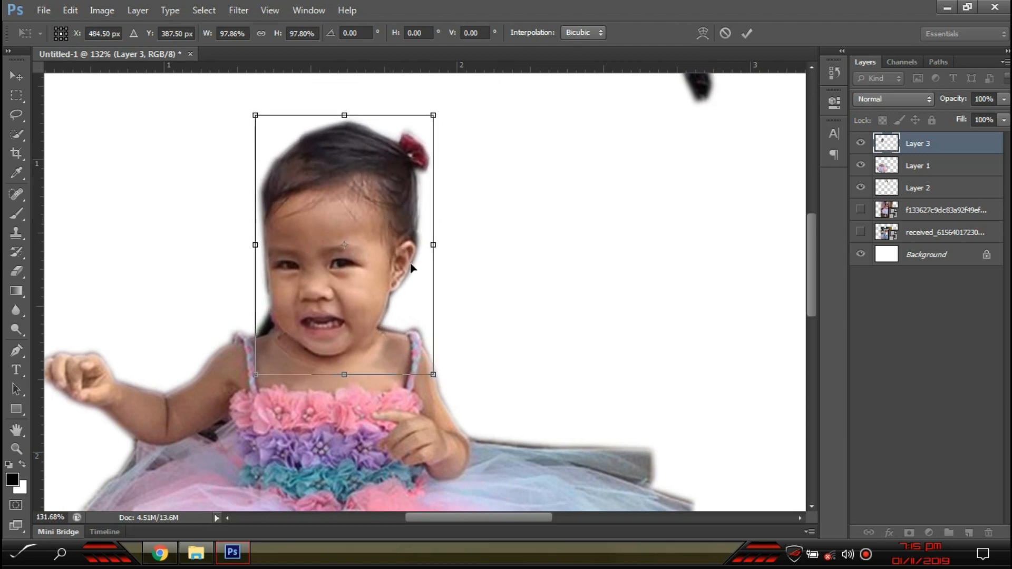
pyautogui.scroll(-5, 411, 269)
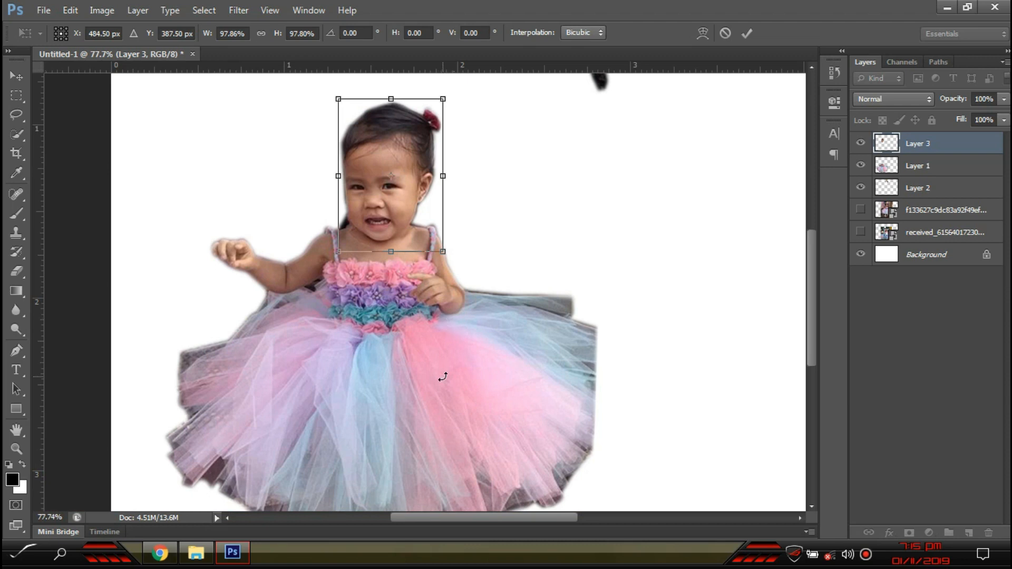
pyautogui.press('Return')
# - Tilt the tutu body by about -0.9° and nudge the head into place on its shoulders
pyautogui.click(442, 374)
pyautogui.moveTo(615, 387); pyautogui.dragTo(622, 376)
pyautogui.press('Return')
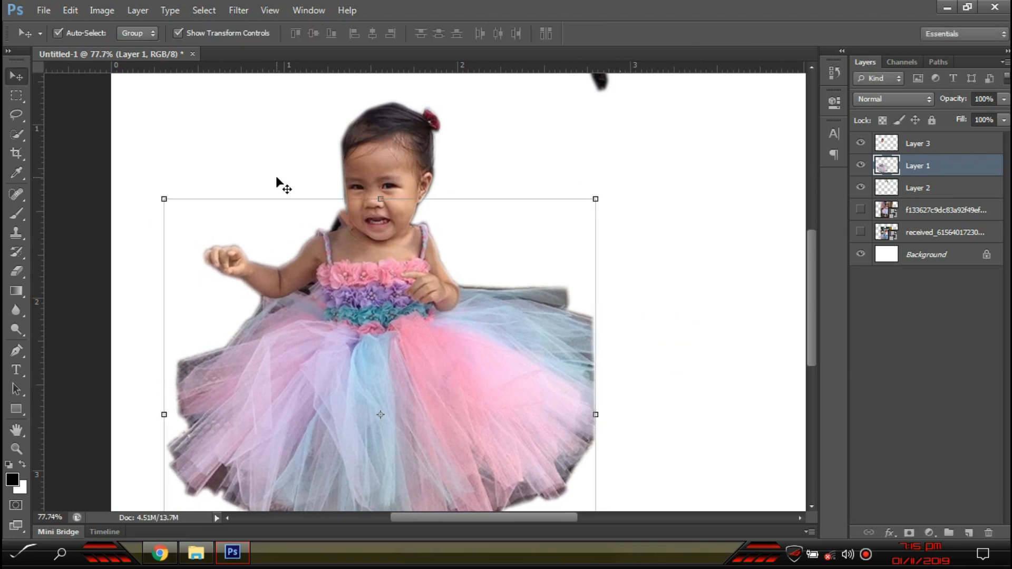
pyautogui.scroll(2, 299, 178)
pyautogui.moveTo(414, 194)
pyautogui.mouseDown()
pyautogui.moveTo(393, 167)
pyautogui.moveTo(401, 193)
pyautogui.mouseUp()
pyautogui.press('Up')
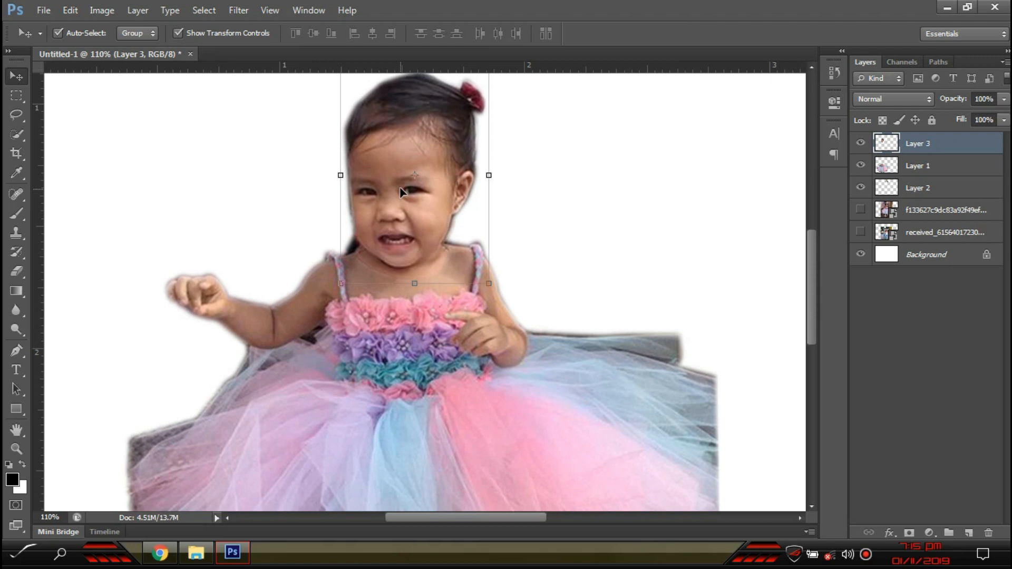
pyautogui.press('Right')
pyautogui.press('Up')
pyautogui.press('Up')
pyautogui.press('Left')
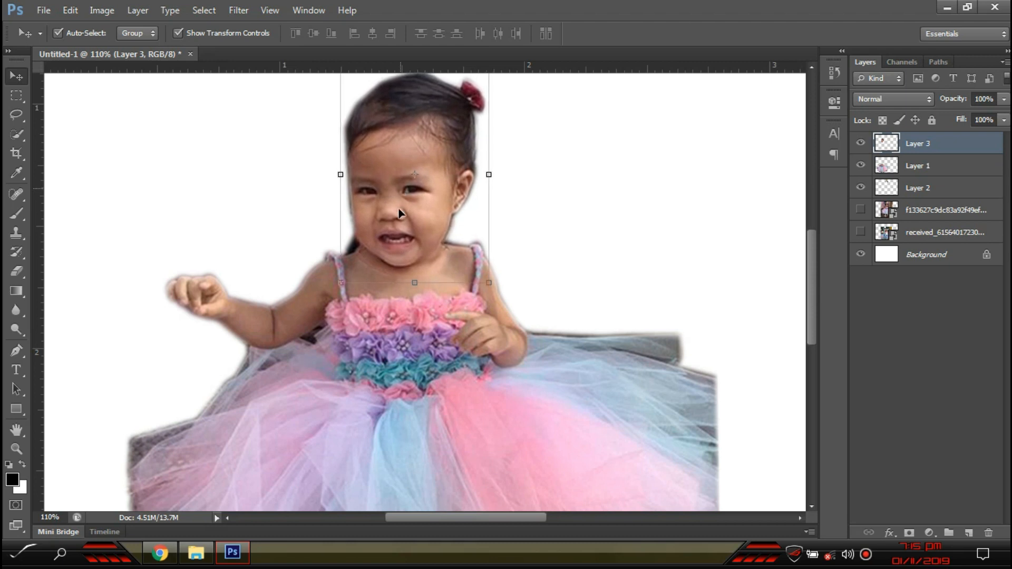
# - Try shifting the tutu body left and down under the head, then undo the move
pyautogui.click(419, 353)
pyautogui.scroll(6, 343, 293)
pyautogui.scroll(2, 392, 195)
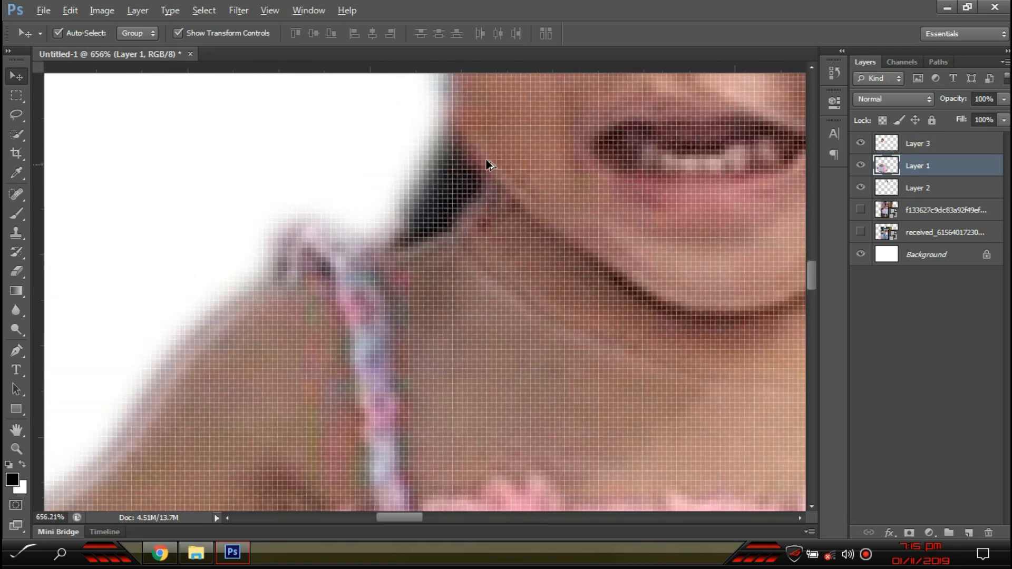
pyautogui.scroll(-5, 450, 186)
pyautogui.scroll(1, 534, 332)
pyautogui.moveTo(481, 372); pyautogui.dragTo(362, 473)
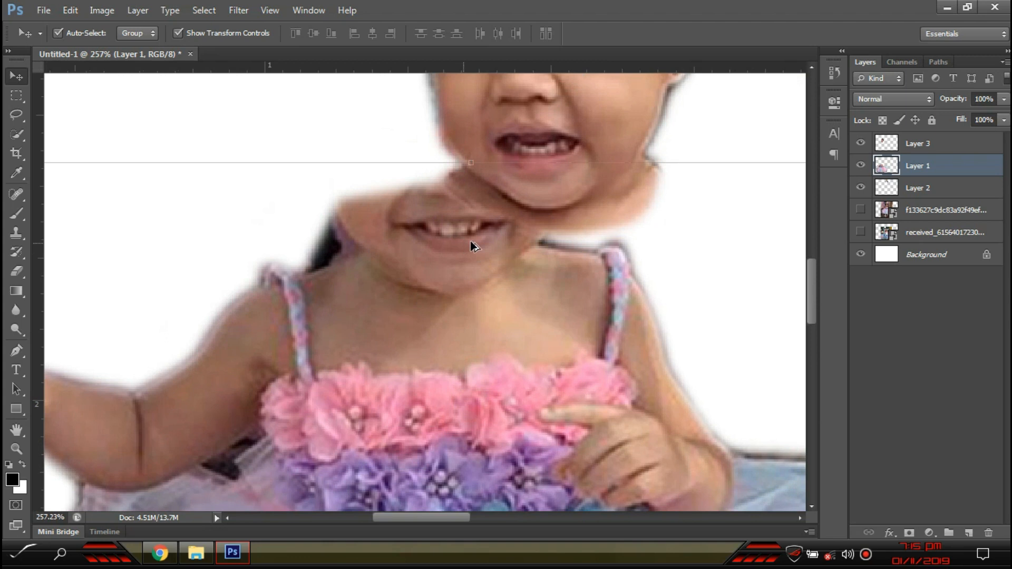
pyautogui.hotkey('ctrl', 'z')
pyautogui.scroll(2, 456, 271)
# - Make Layer 1 the active layer and pick the Eraser tool in Brush mode
pyautogui.click(309, 176)
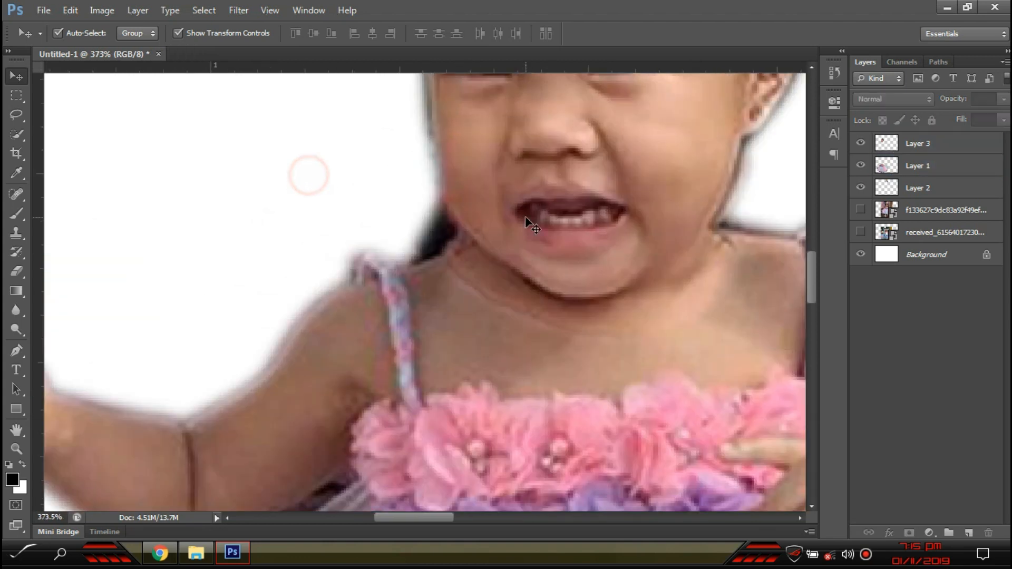
pyautogui.scroll(2, 525, 216)
pyautogui.click(16, 271)
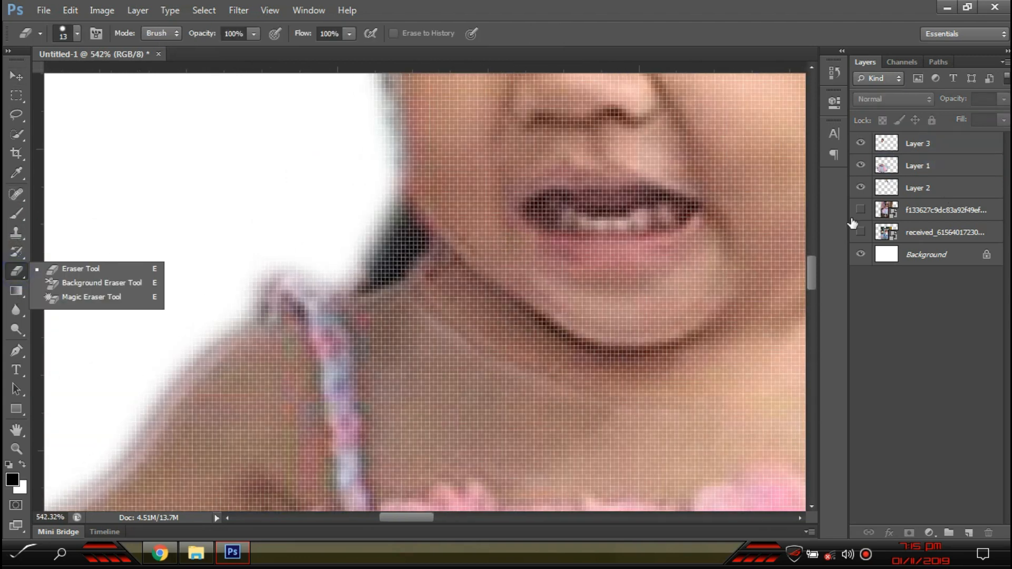
pyautogui.click(930, 170)
pyautogui.click(931, 169)
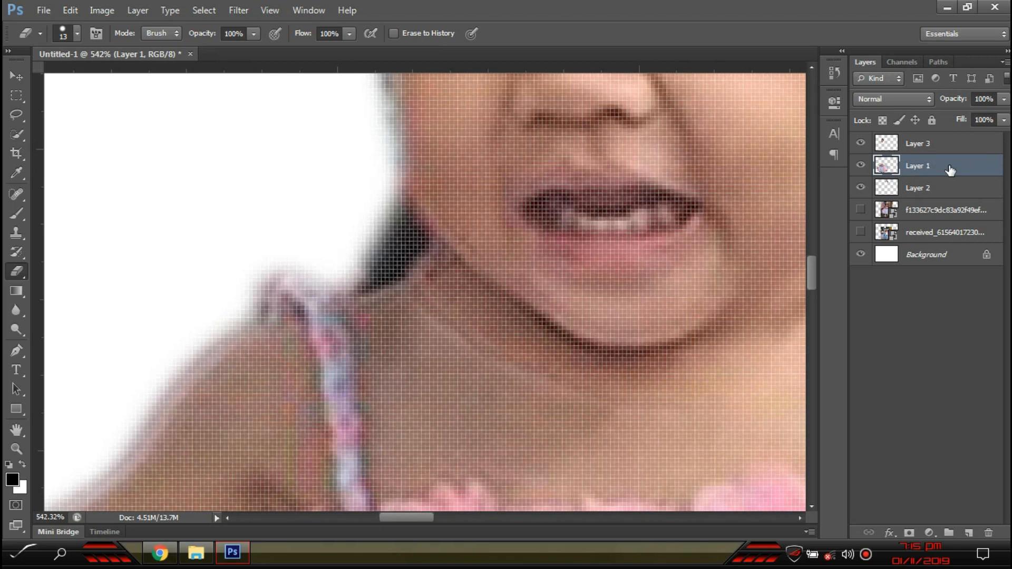
pyautogui.click(17, 272)
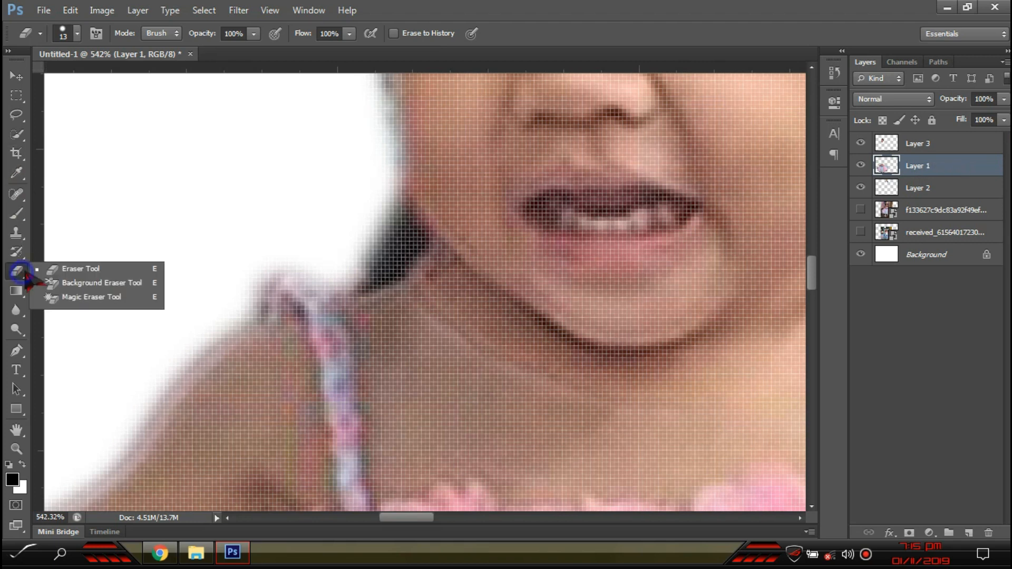
# - With the plain Eraser, erase the dark patch under the chin and the white edge beside the neck
pyautogui.click(60, 270)
pyautogui.moveTo(408, 185)
pyautogui.mouseDown()
pyautogui.moveTo(405, 221)
pyautogui.moveTo(355, 245)
pyautogui.moveTo(417, 217)
pyautogui.moveTo(434, 191)
pyautogui.moveTo(399, 242)
pyautogui.moveTo(340, 262)
pyautogui.moveTo(394, 251)
pyautogui.mouseUp()
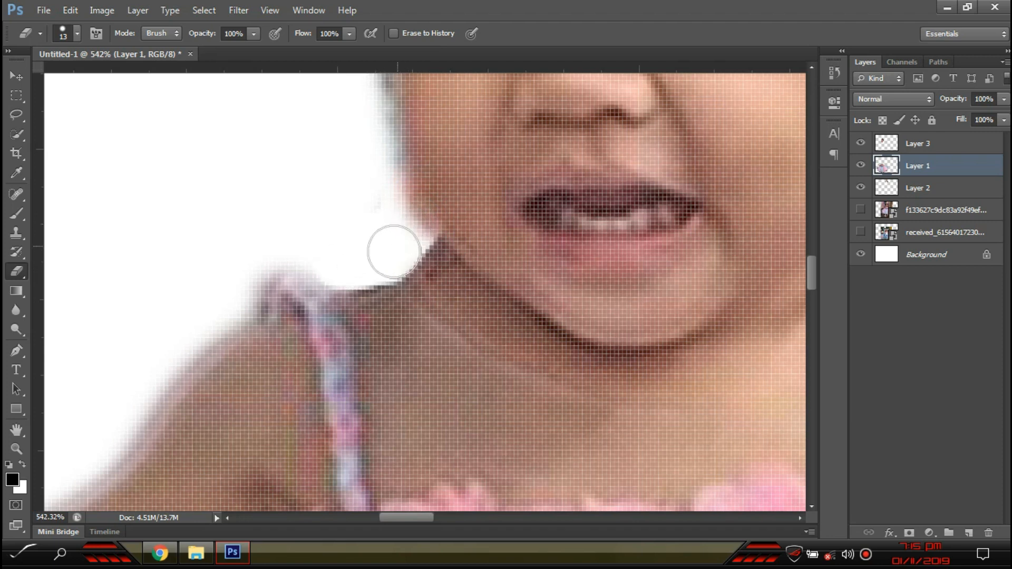
pyautogui.scroll(-7, 398, 248)
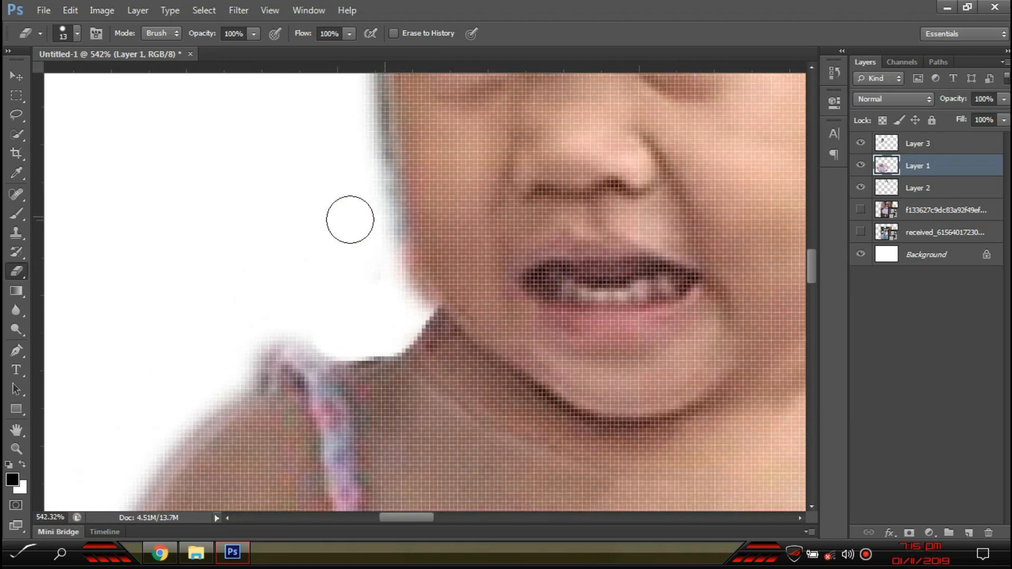
pyautogui.scroll(7, 311, 245)
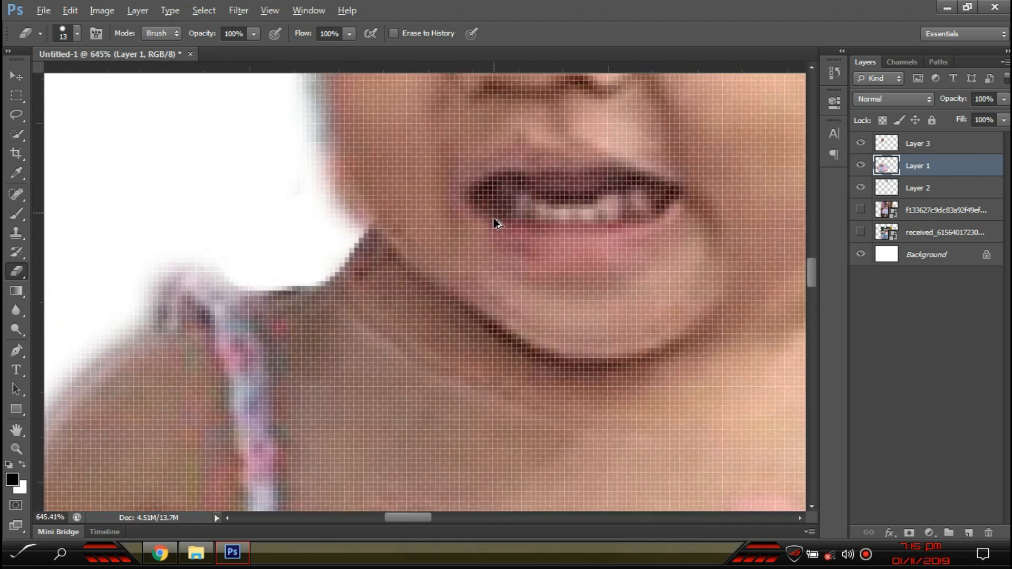
pyautogui.moveTo(322, 215)
pyautogui.mouseDown()
pyautogui.moveTo(356, 199)
pyautogui.moveTo(258, 249)
pyautogui.moveTo(306, 210)
pyautogui.moveTo(288, 253)
pyautogui.moveTo(302, 232)
pyautogui.moveTo(262, 259)
pyautogui.mouseUp()
pyautogui.scroll(-7, 263, 259)
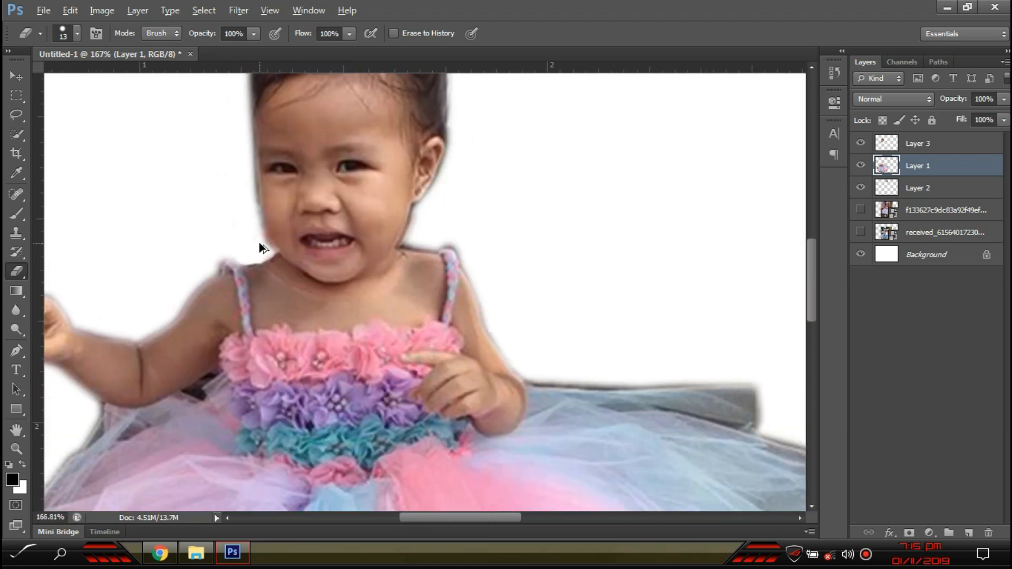
pyautogui.scroll(7, 259, 245)
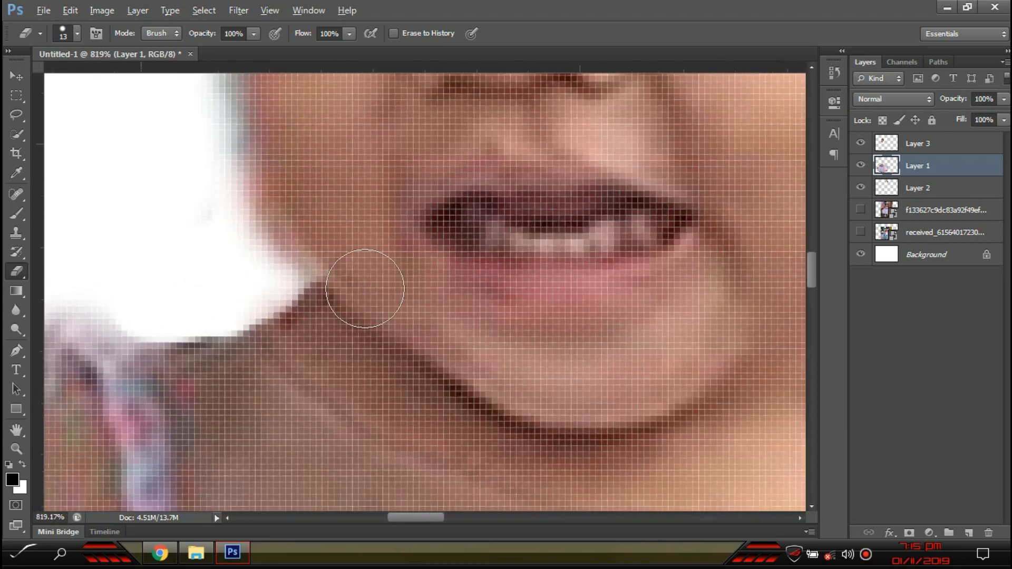
pyautogui.scroll(-5, 258, 296)
pyautogui.scroll(3, 312, 324)
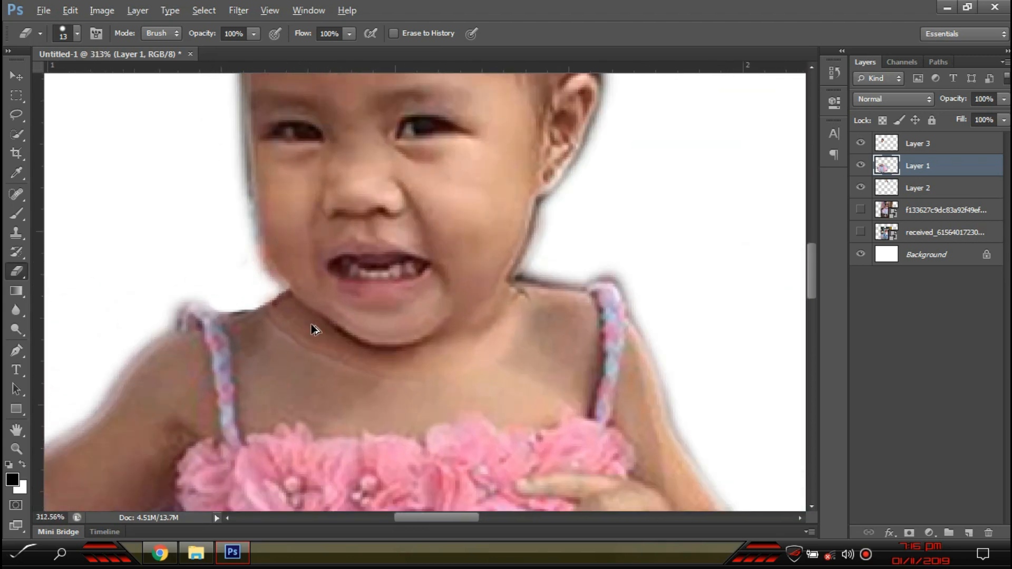
# - Undo an accidental Move-tool shift of Layer 3 and pan the view toward the chin and neck
pyautogui.click(22, 79)
pyautogui.scroll(3, 280, 308)
pyautogui.moveTo(321, 358); pyautogui.dragTo(355, 190)
pyautogui.hotkey('ctrl', 'z')
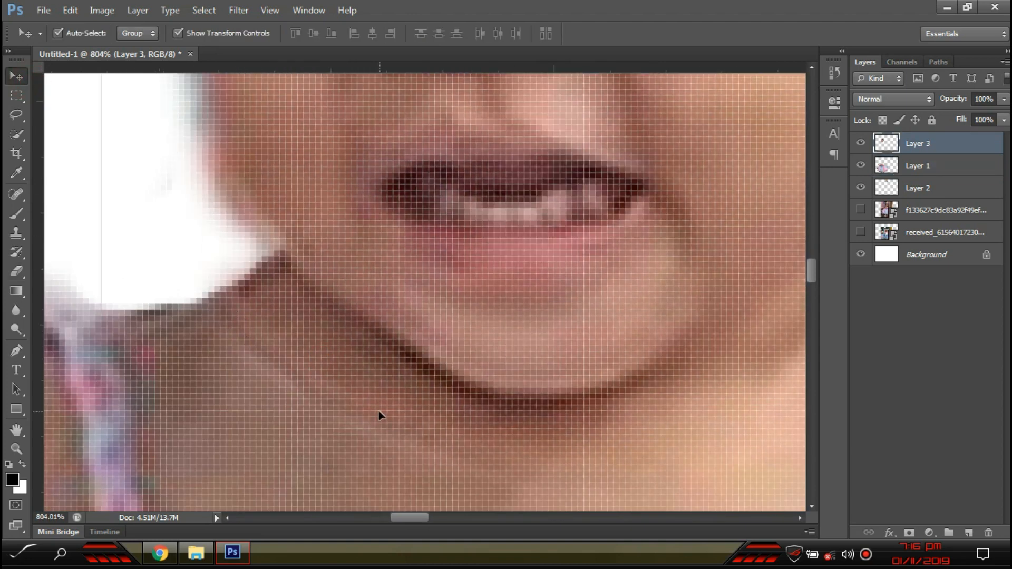
pyautogui.moveTo(536, 397); pyautogui.dragTo(161, 306)
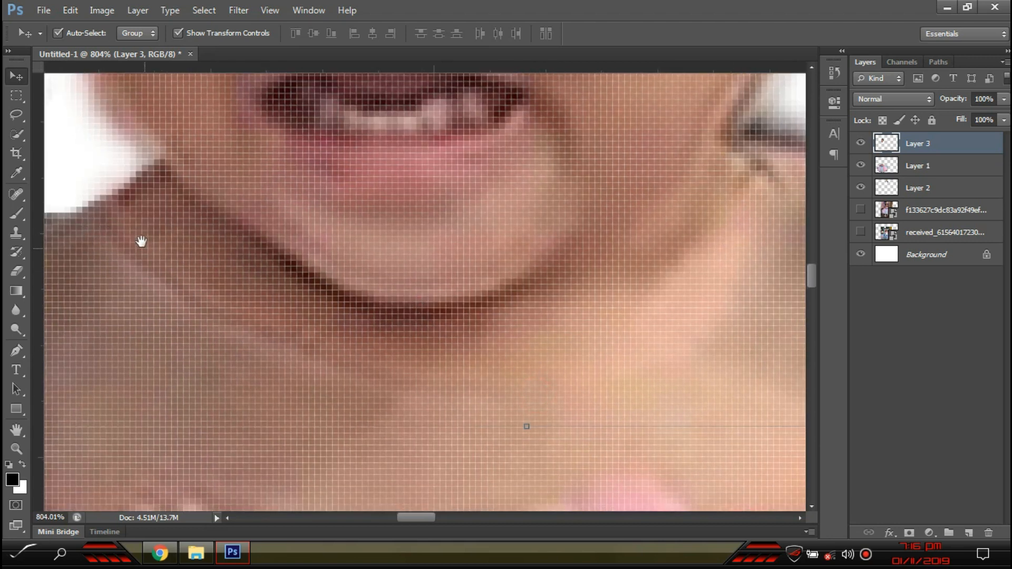
pyautogui.scroll(-10, 135, 294)
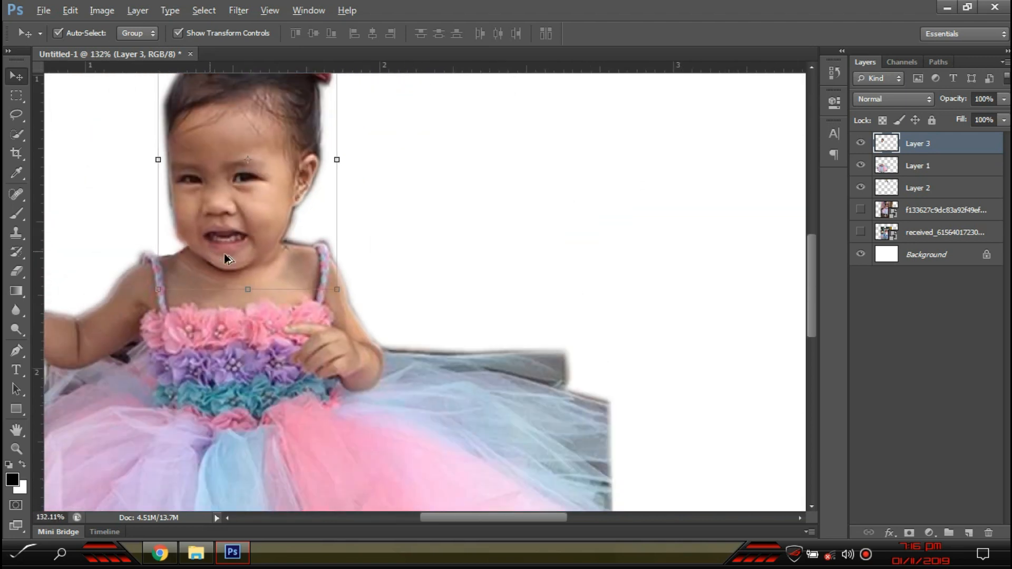
# - Choose the plain Eraser, open its brush settings, and dismiss the no-layer-selected error
pyautogui.click(710, 264)
pyautogui.scroll(10, 263, 266)
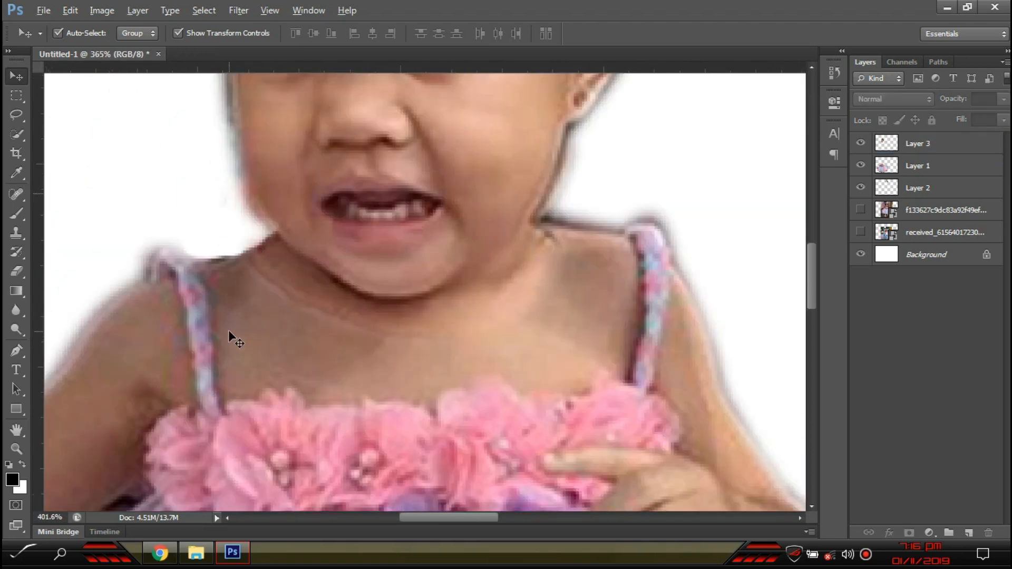
pyautogui.scroll(1, 233, 335)
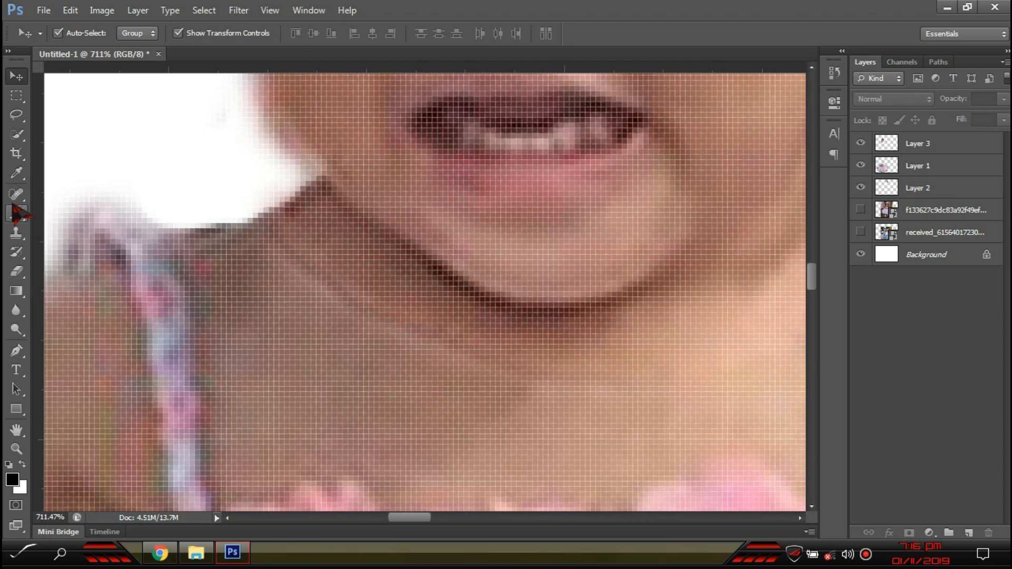
pyautogui.click(16, 272)
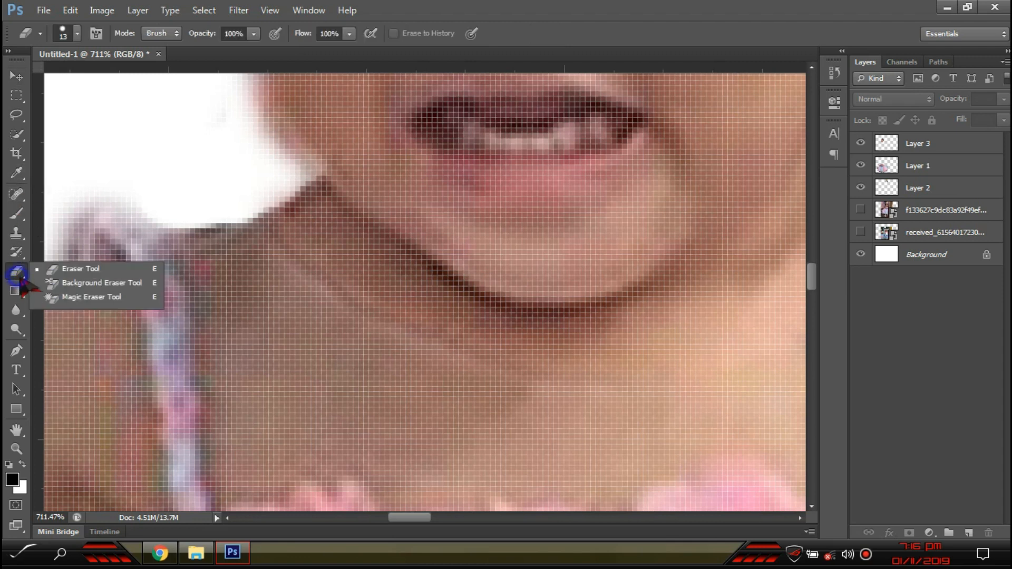
pyautogui.click(76, 269)
pyautogui.click(77, 34)
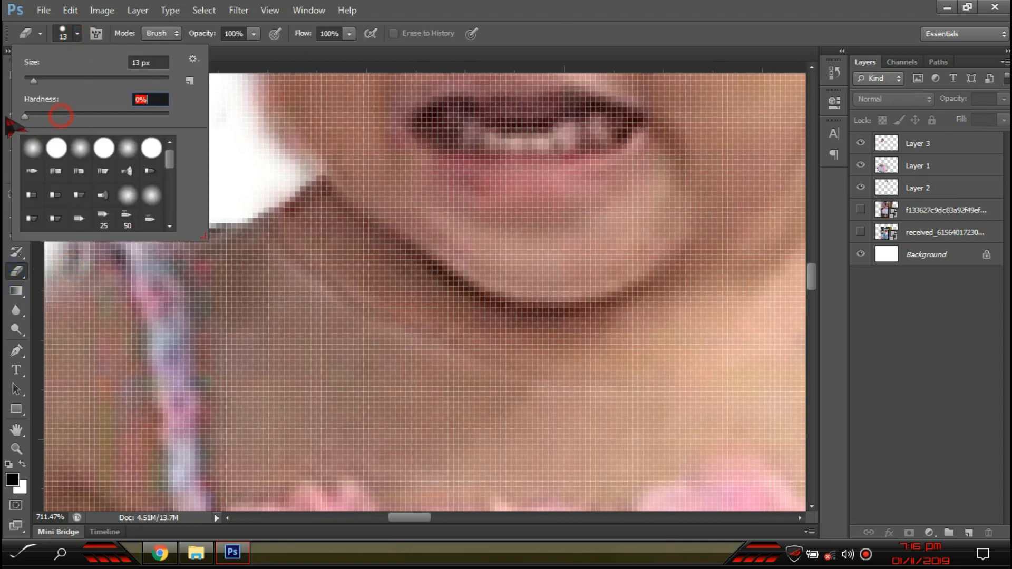
pyautogui.click(222, 300)
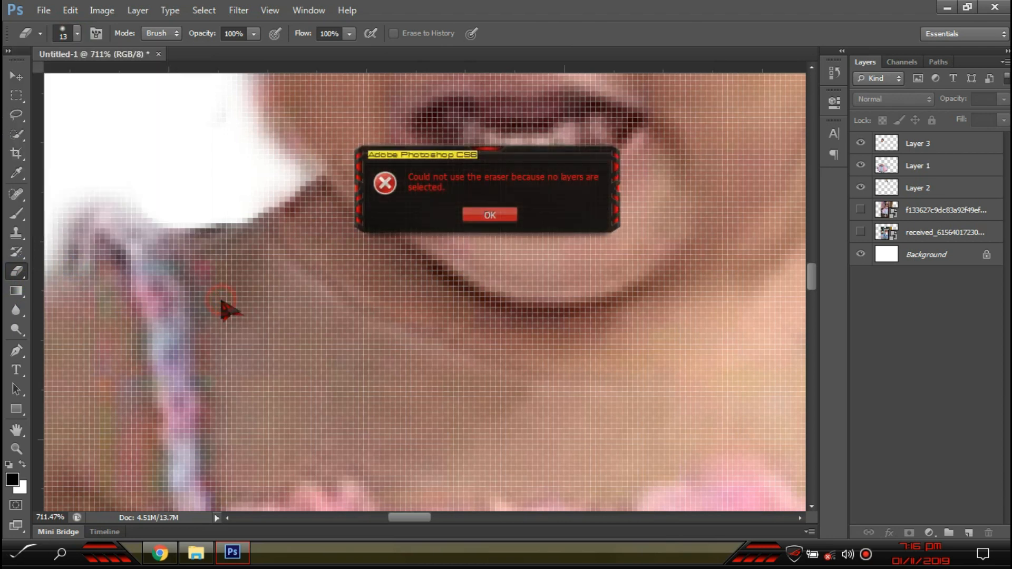
pyautogui.click(475, 218)
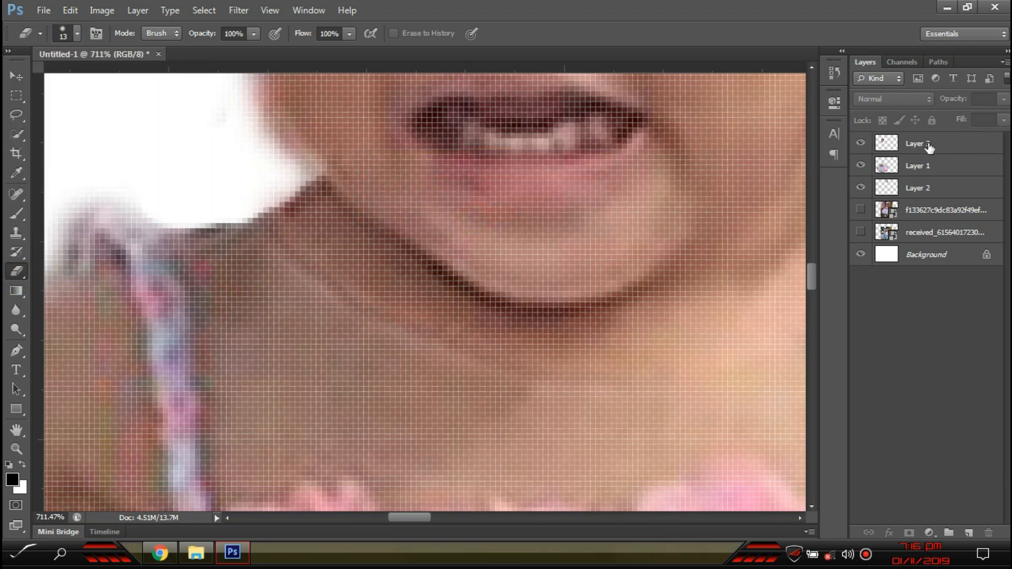
# - Make Layer 3 active and erase the neck and shoulder residue with a 32 px, 0% hardness eraser
pyautogui.rightClick(934, 150)
pyautogui.click(951, 148)
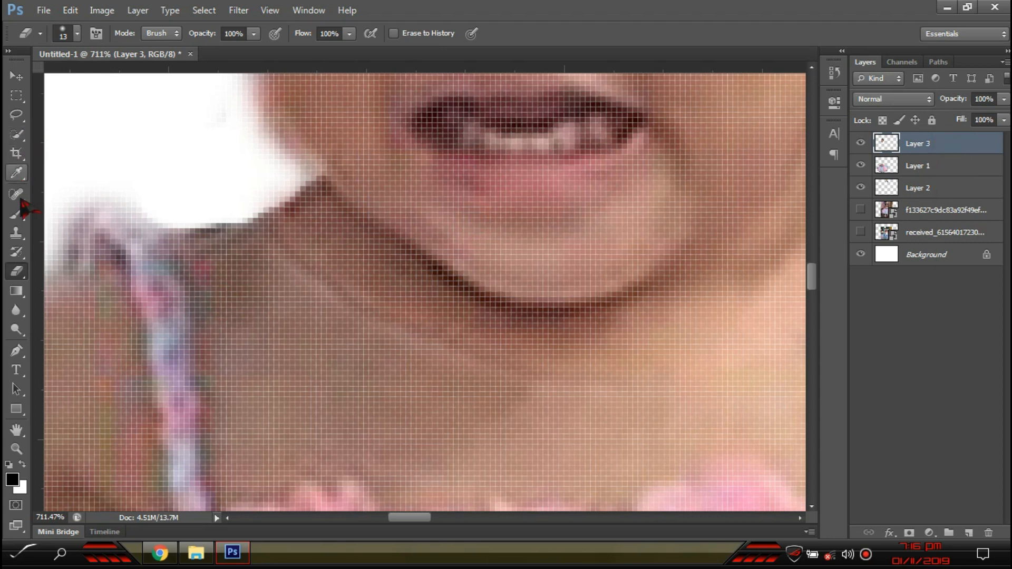
pyautogui.rightClick(11, 270)
pyautogui.click(75, 270)
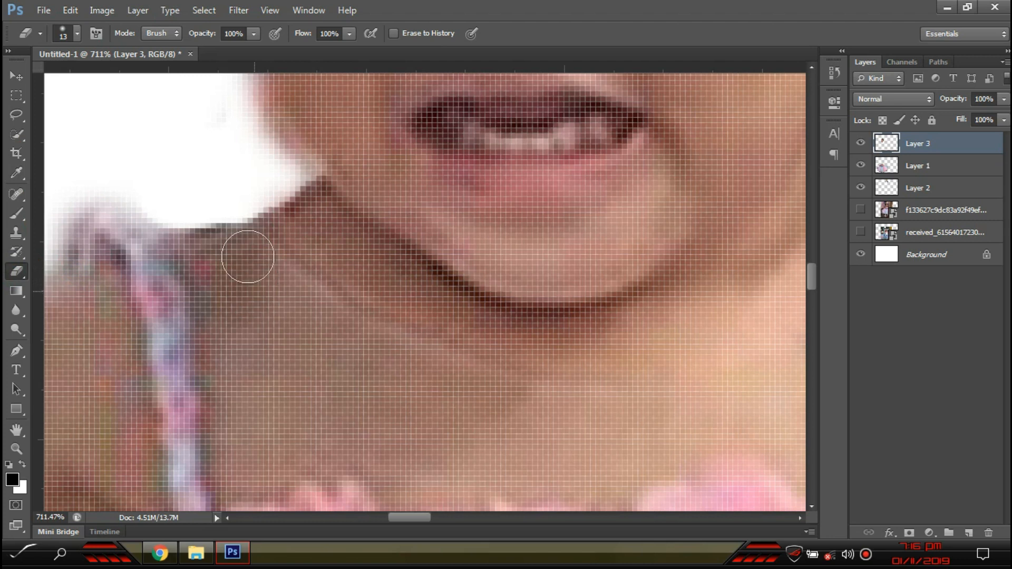
pyautogui.click(77, 33)
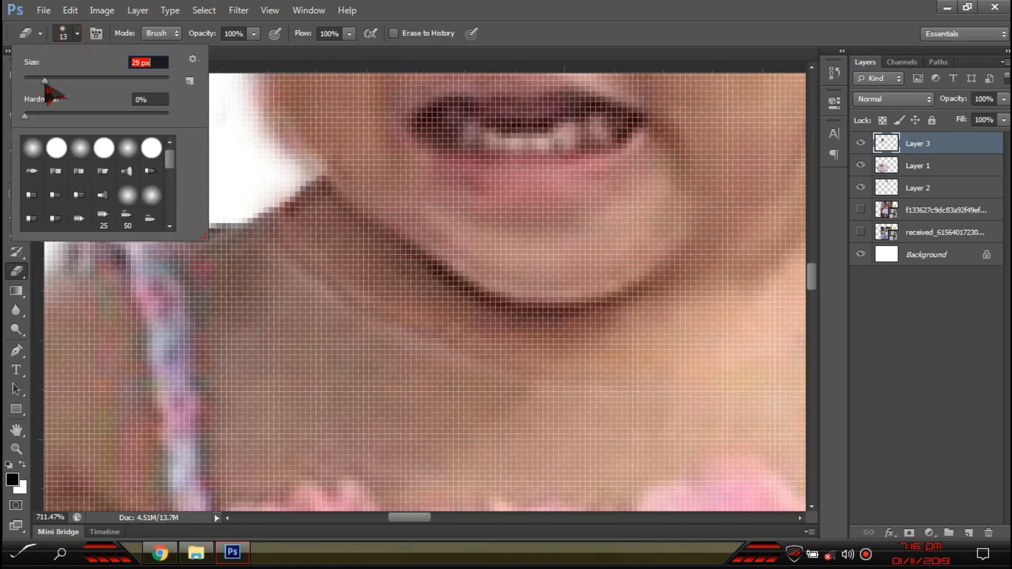
pyautogui.click(266, 384)
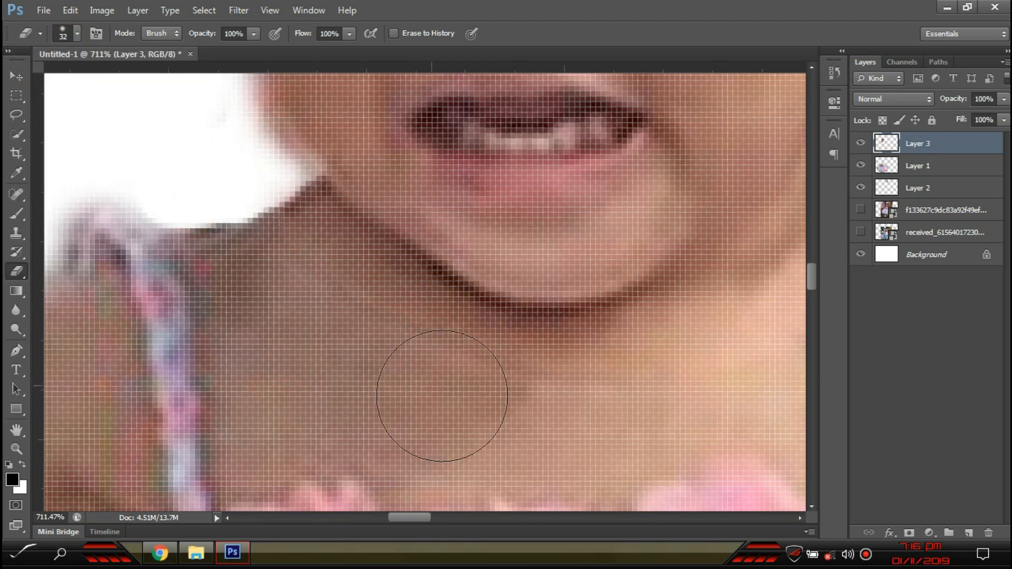
pyautogui.moveTo(703, 388); pyautogui.dragTo(420, 402)
pyautogui.moveTo(590, 229)
pyautogui.mouseDown()
pyautogui.moveTo(626, 294)
pyautogui.moveTo(664, 224)
pyautogui.moveTo(571, 262)
pyautogui.mouseUp()
pyautogui.scroll(-10, 568, 291)
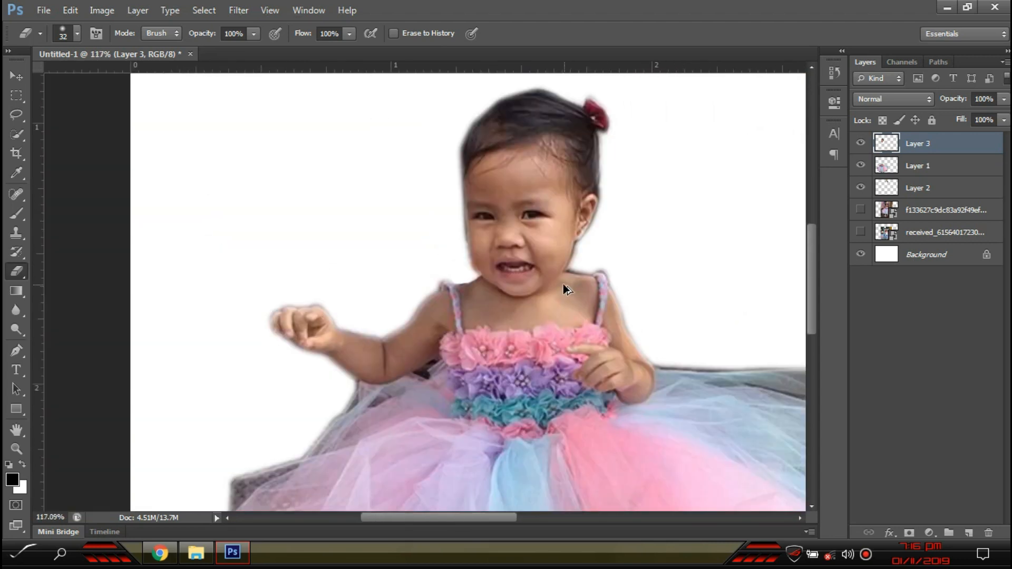
pyautogui.scroll(-2, 566, 289)
pyautogui.click(16, 76)
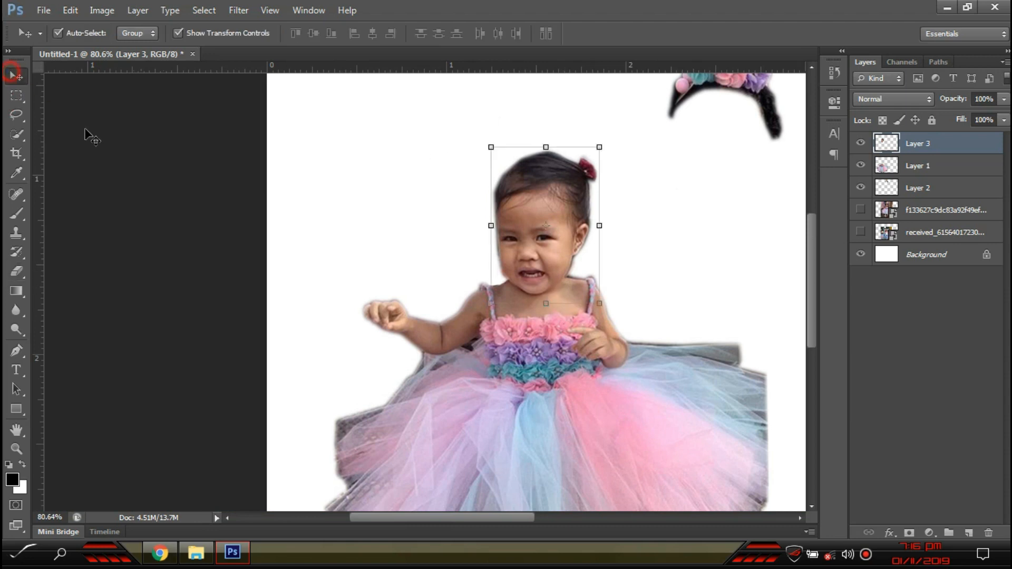
# - Deselect all layers, then select Layer 3 by clicking its content on the canvas
pyautogui.click(121, 165)
pyautogui.scroll(-3, 389, 248)
pyautogui.scroll(2, 337, 254)
pyautogui.scroll(3, 316, 238)
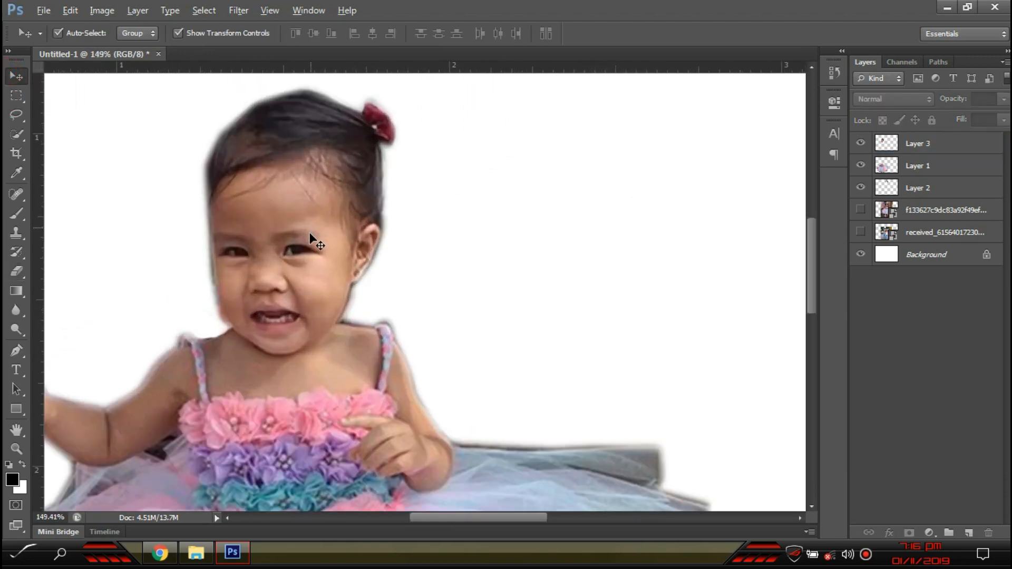
pyautogui.click(309, 232)
pyautogui.scroll(6, 222, 332)
# - Erase the pinkish fringe along the left jaw with a 15 px eraser, then deselect Layer 3
pyautogui.press('e')
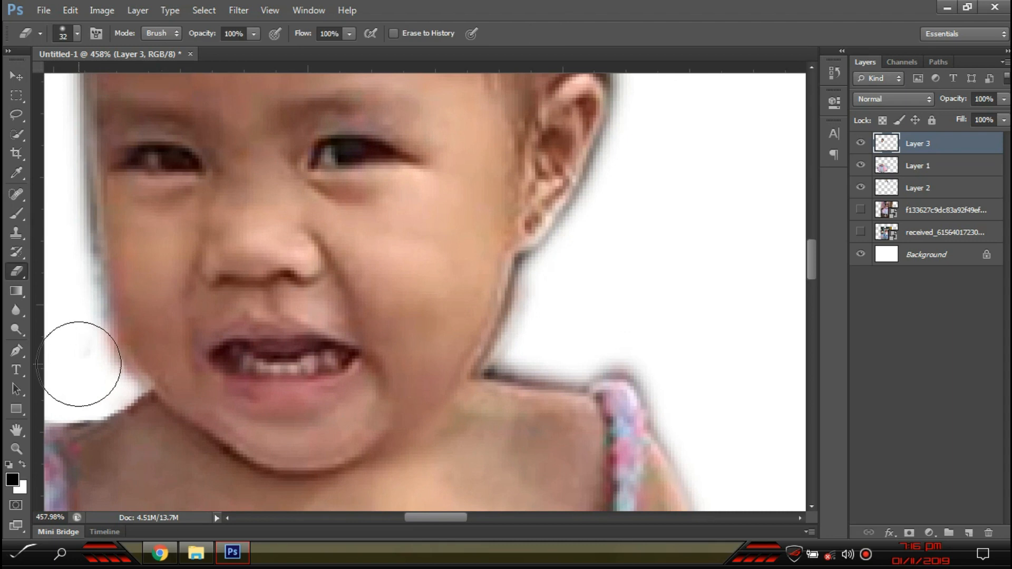
pyautogui.press('[')
pyautogui.press('[')
pyautogui.press('[')
pyautogui.press('[')
pyautogui.moveTo(89, 323)
pyautogui.mouseDown()
pyautogui.moveTo(127, 393)
pyautogui.moveTo(71, 223)
pyautogui.mouseUp()
pyautogui.scroll(-12, 81, 270)
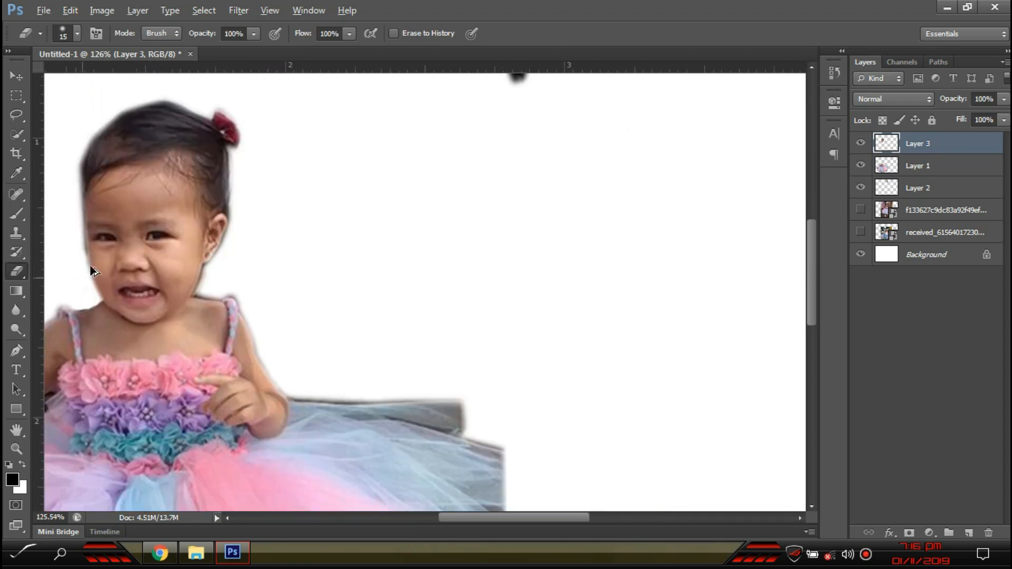
pyautogui.click(17, 78)
pyautogui.scroll(-10, 89, 137)
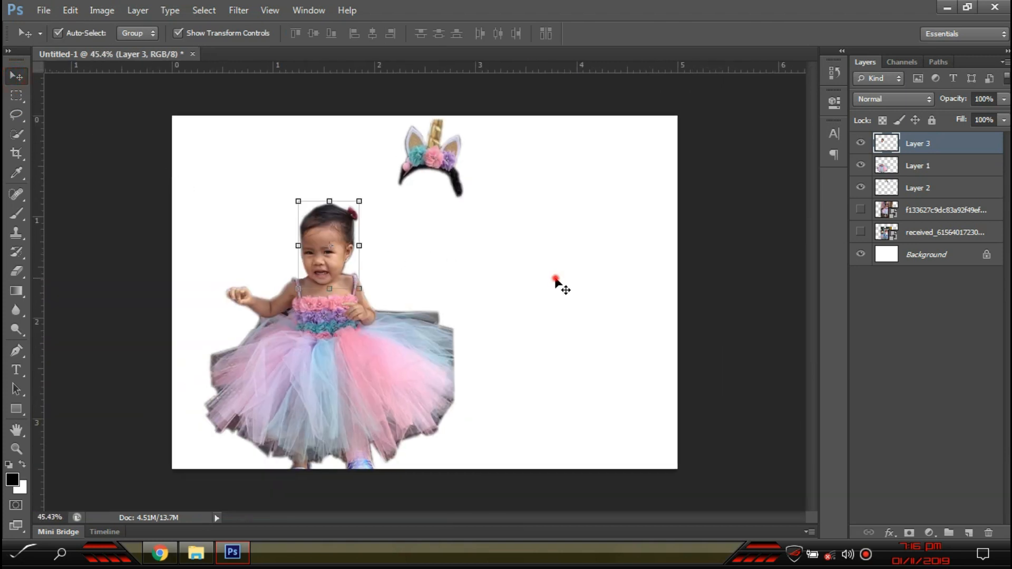
pyautogui.click(553, 277)
pyautogui.scroll(5, 383, 255)
pyautogui.scroll(1, 383, 256)
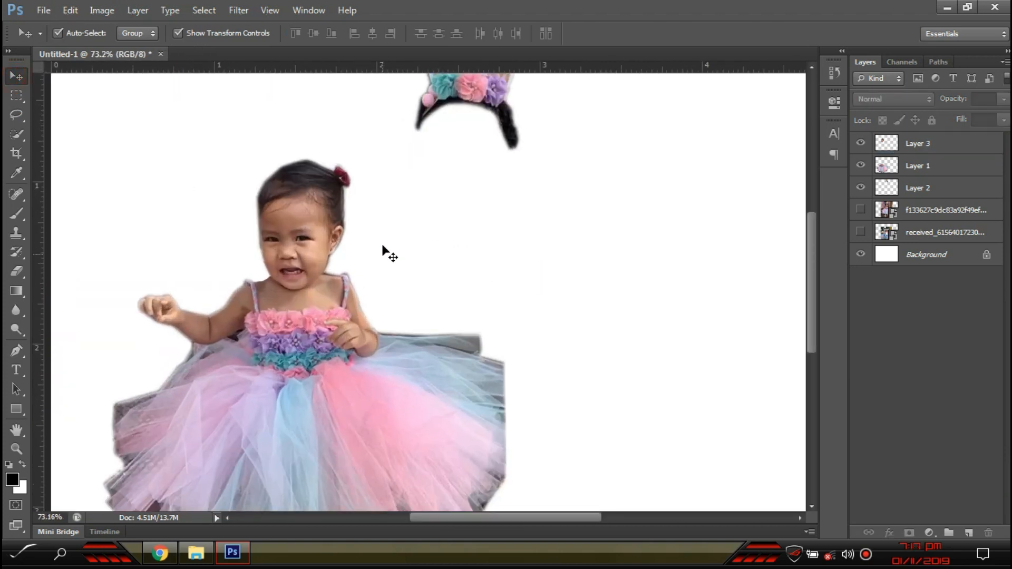
pyautogui.scroll(4, 391, 228)
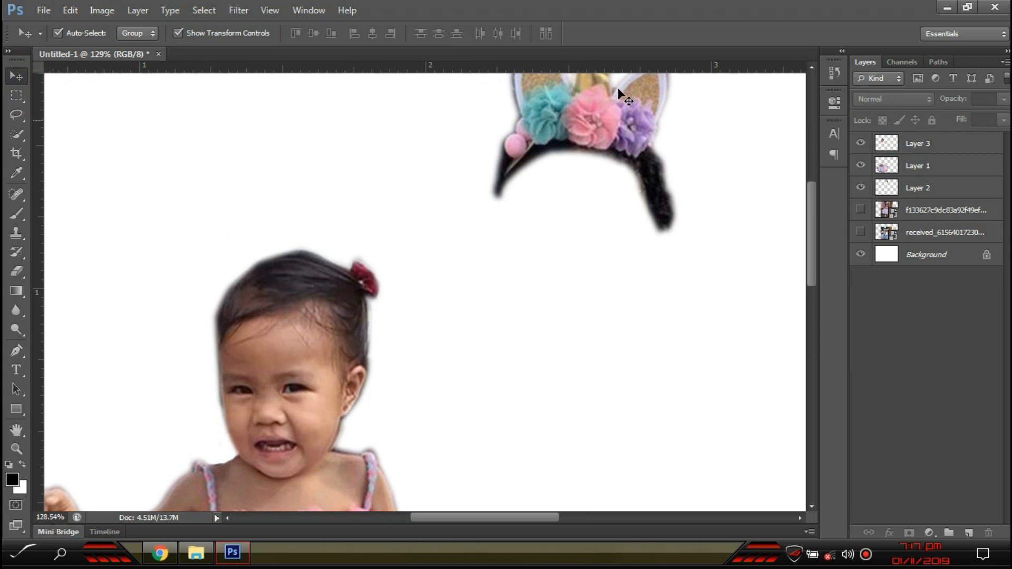
# - Fit the Layer 2 unicorn headband onto the girl's head, stacked above Layer 3 and rotated slightly counter-clockwise
pyautogui.moveTo(520, 131); pyautogui.dragTo(241, 259)
pyautogui.click(961, 186)
pyautogui.moveTo(945, 138); pyautogui.dragTo(946, 136)
pyautogui.moveTo(351, 243); pyautogui.dragTo(351, 259)
pyautogui.moveTo(417, 260); pyautogui.dragTo(422, 243)
pyautogui.press('Return')
pyautogui.moveTo(360, 267); pyautogui.dragTo(341, 262)
pyautogui.scroll(1, 276, 136)
pyautogui.scroll(5, 280, 143)
pyautogui.scroll(-1, 327, 345)
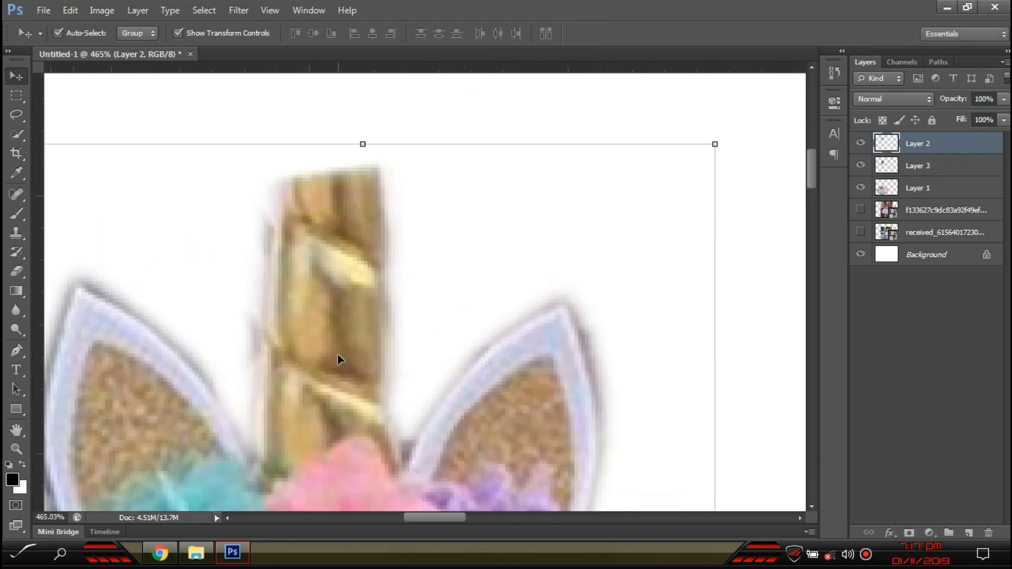
pyautogui.scroll(-3, 337, 359)
# - Deselect the headband layer and minimize everything with Win+D to show the desktop
pyautogui.click(17, 94)
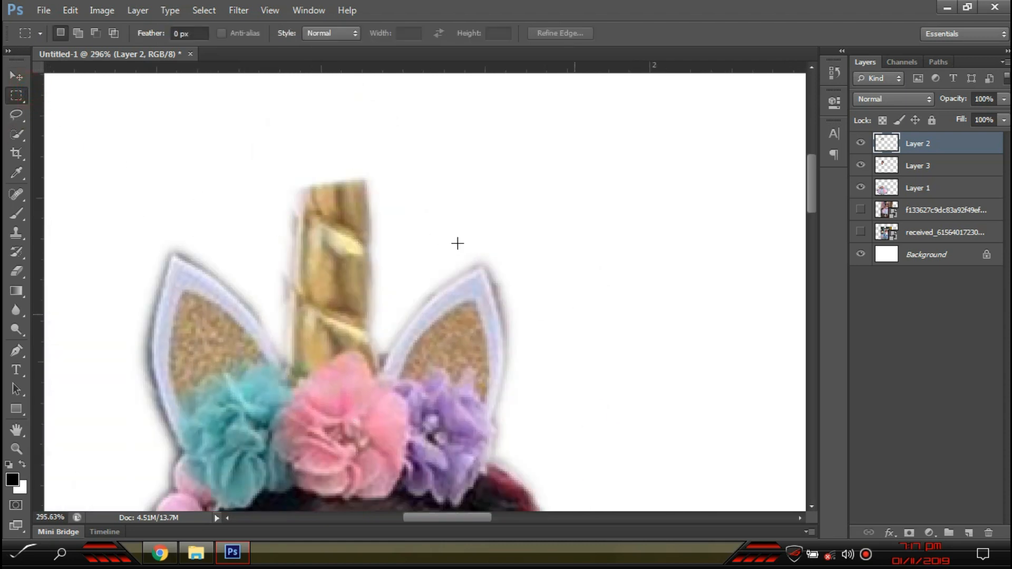
pyautogui.click(16, 77)
pyautogui.click(115, 140)
pyautogui.press('super+d')
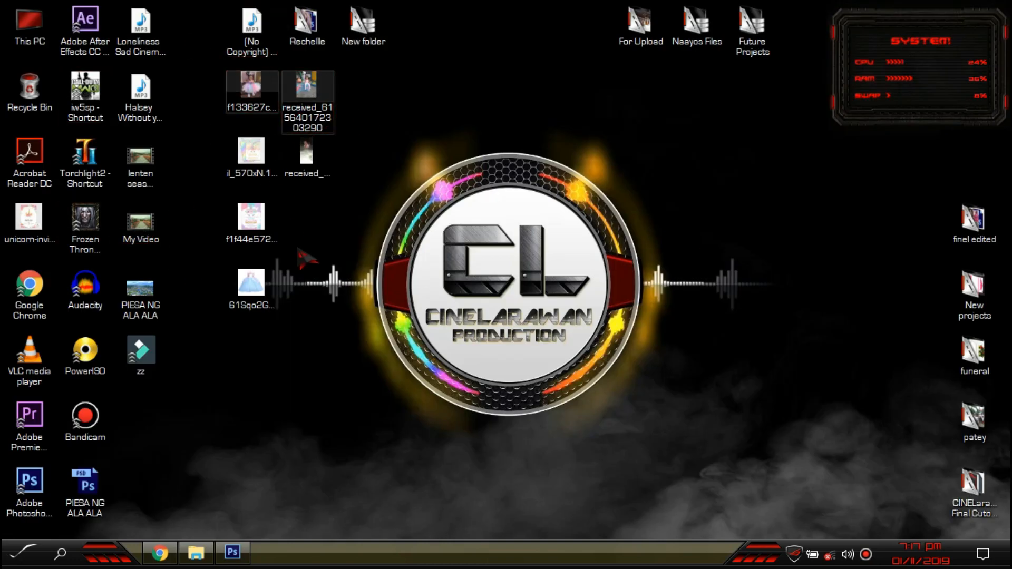
# - Preview the desktop images in Photos, then place il_570xN.1533322090_s67c.jpg into Photoshop at 44.21%
pyautogui.doubleClick(251, 217)
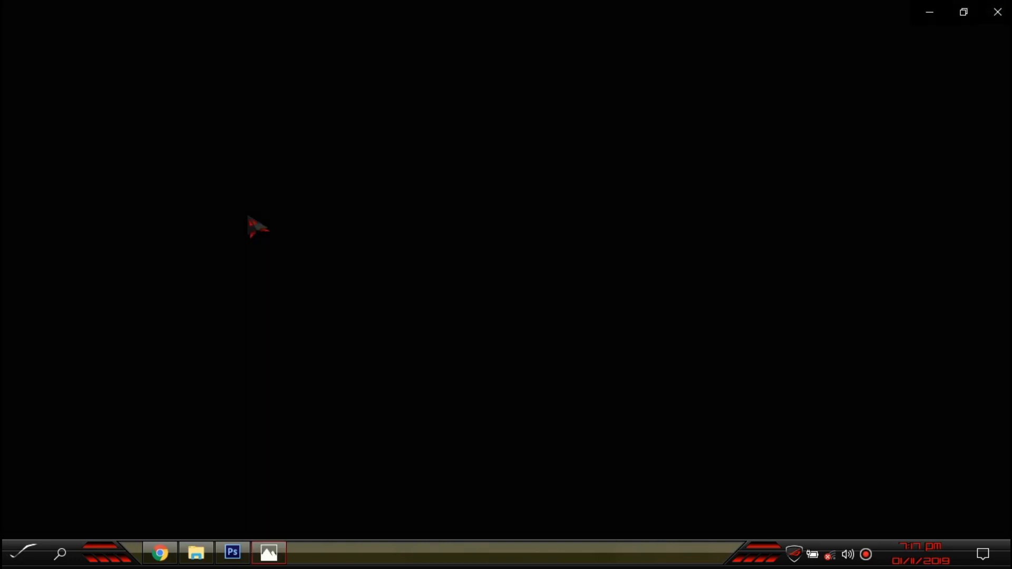
pyautogui.hotkey('alt', 'F4')
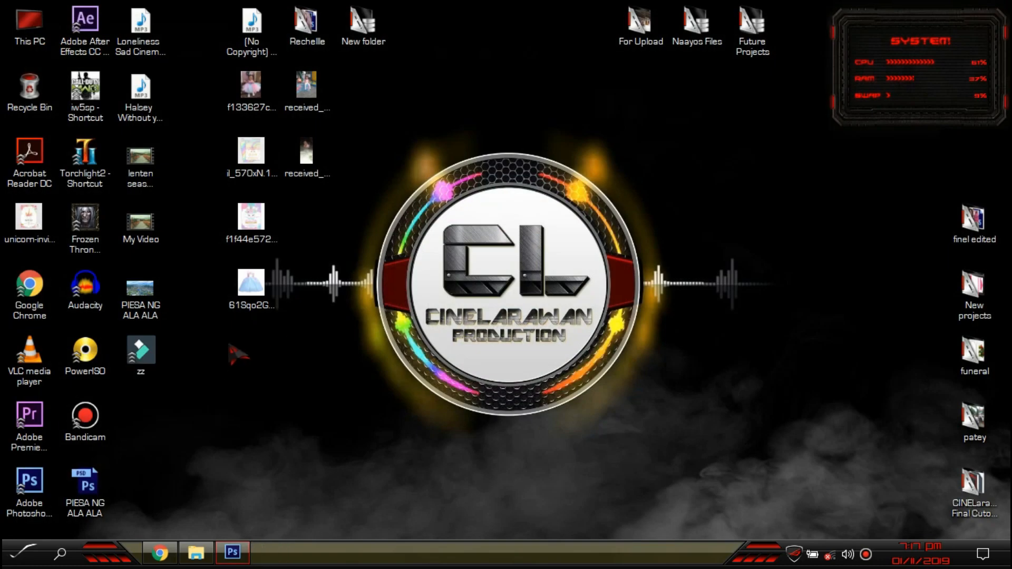
pyautogui.click(249, 284)
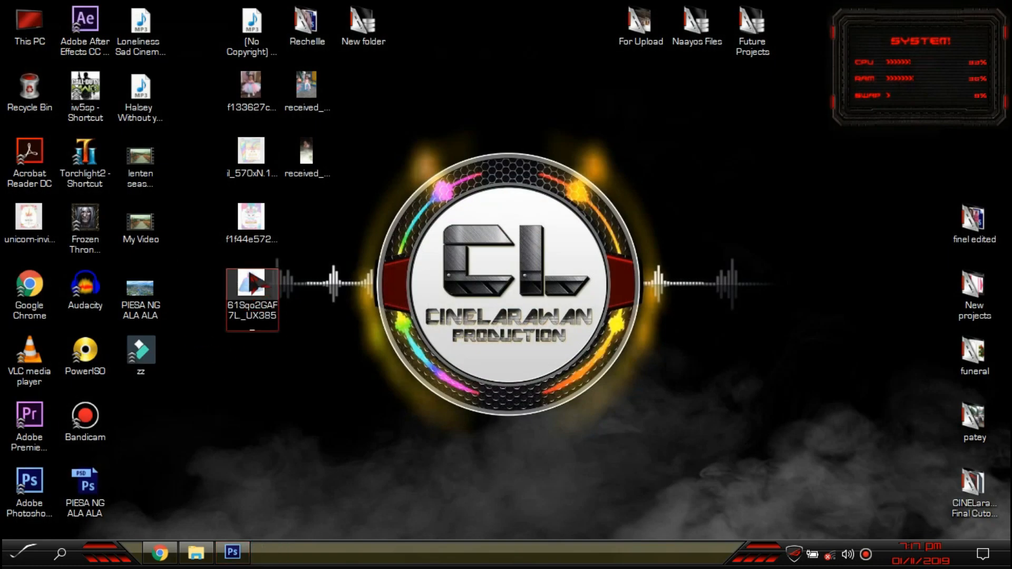
pyautogui.click(250, 223)
pyautogui.doubleClick(241, 143)
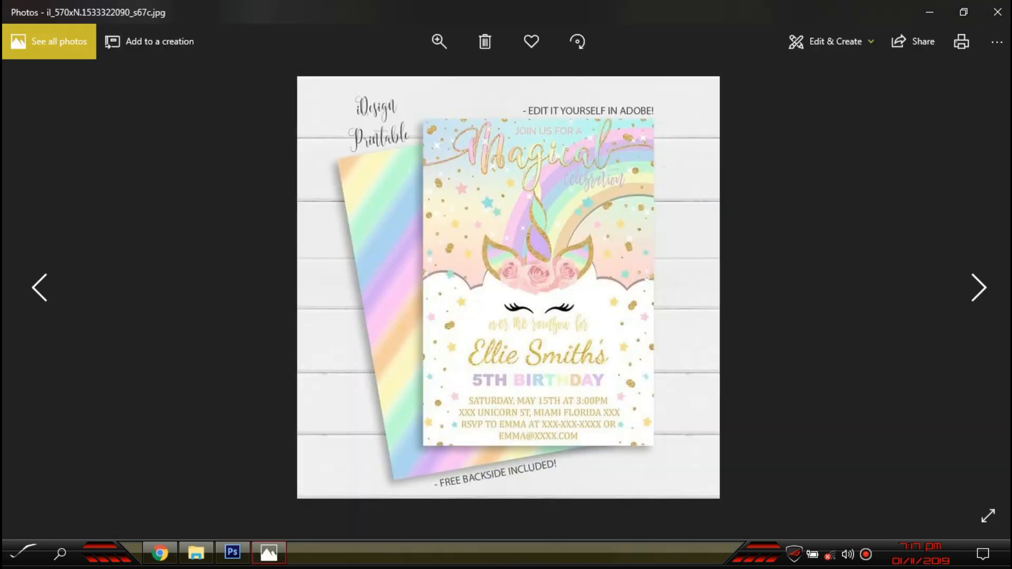
pyautogui.click(998, 11)
pyautogui.moveTo(251, 153); pyautogui.dragTo(332, 360)
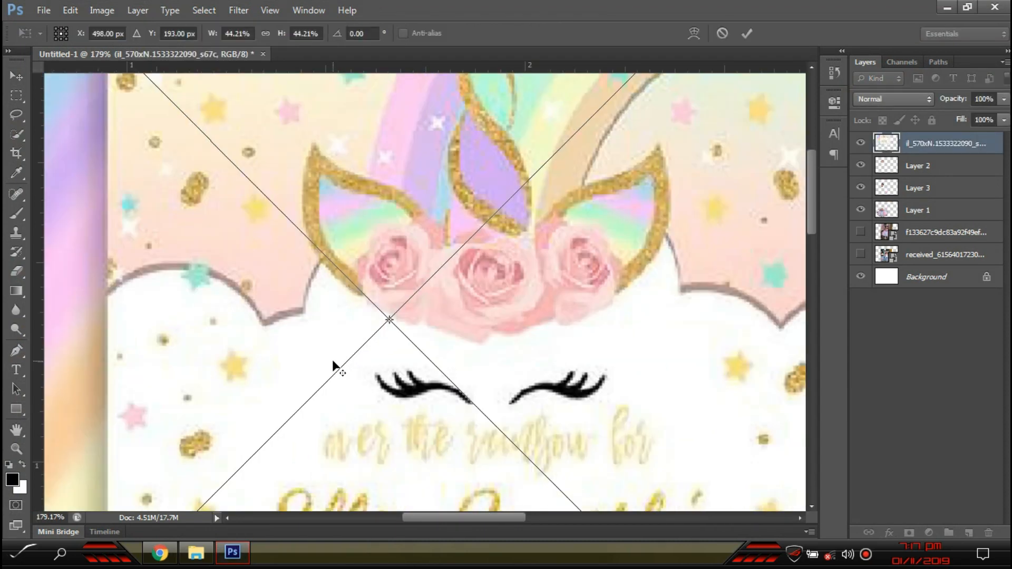
# - Move the placed invitation sample lower on the canvas and confirm the placement
pyautogui.scroll(-3, 332, 360)
pyautogui.moveTo(592, 287); pyautogui.dragTo(582, 417)
pyautogui.press('Return')
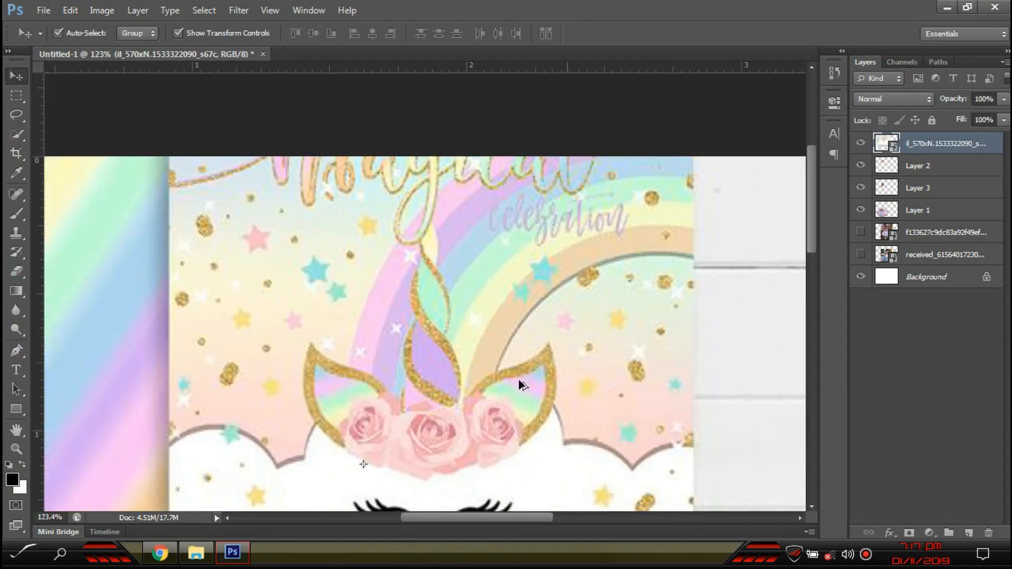
pyautogui.scroll(5, 518, 379)
# - Trace a closed Pen-tool path around the unicorn horn's outline, from tip to base
pyautogui.press('p')
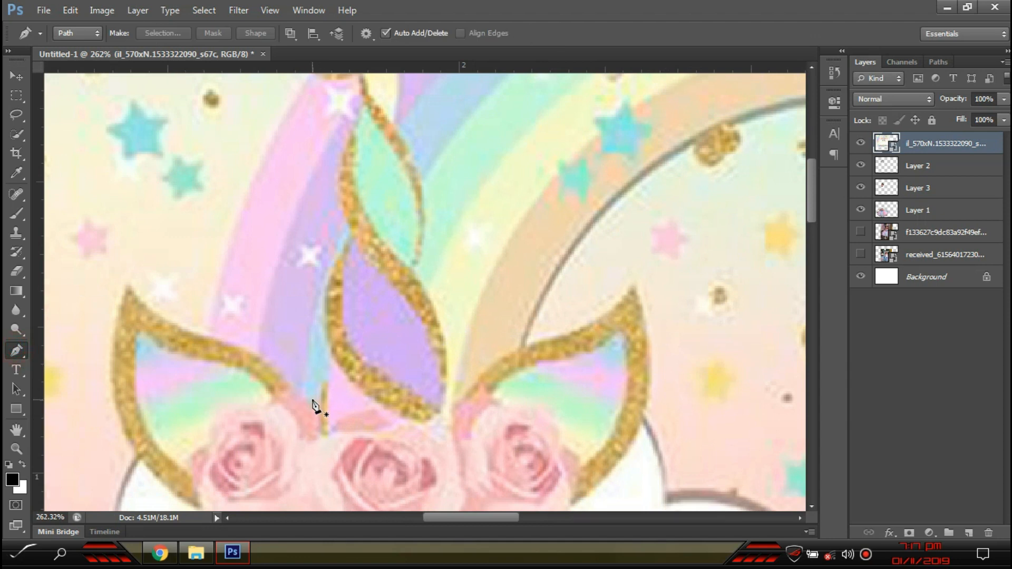
pyautogui.click(319, 317)
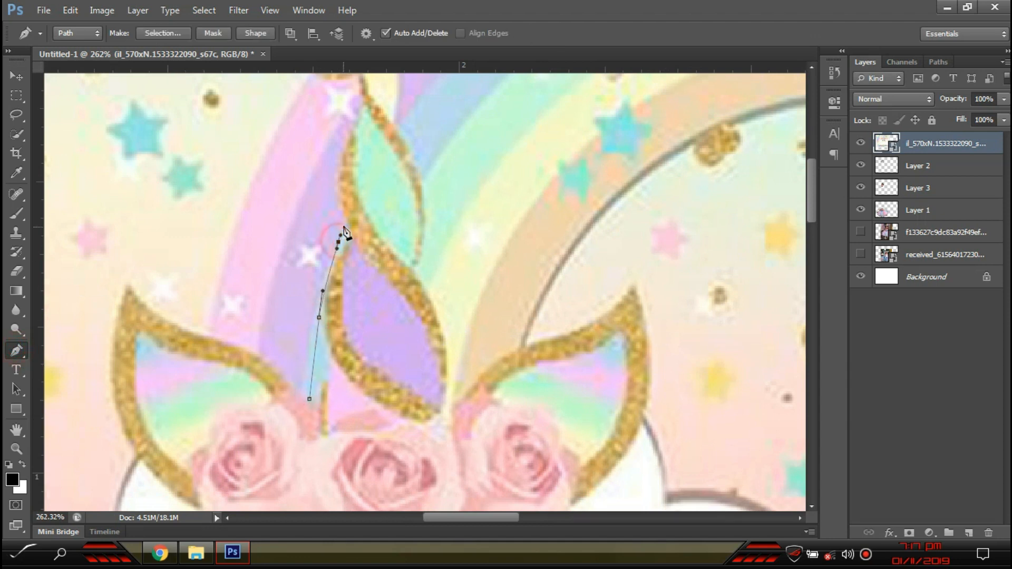
pyautogui.moveTo(346, 129); pyautogui.dragTo(346, 128)
pyautogui.moveTo(350, 140); pyautogui.dragTo(326, 206)
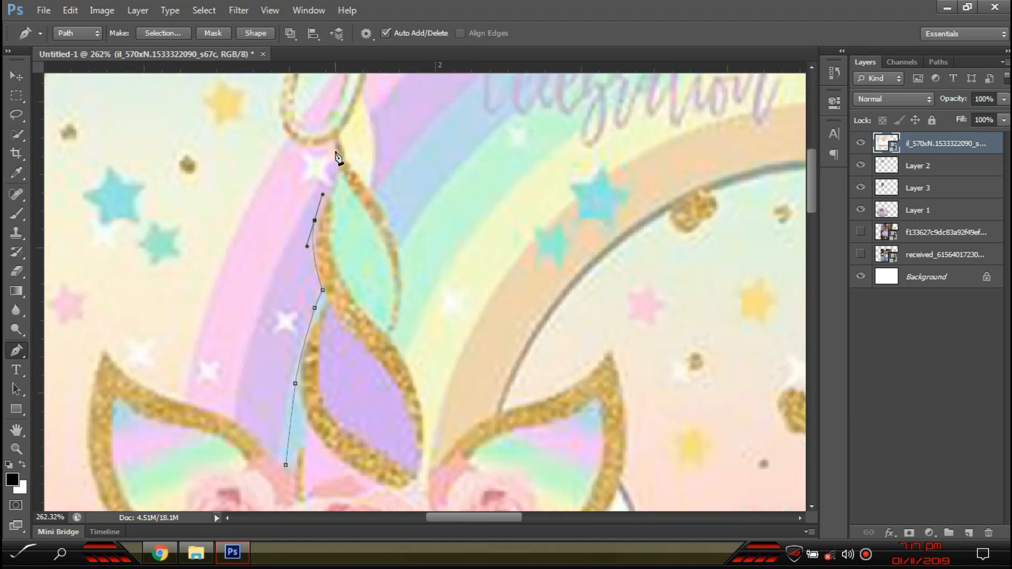
pyautogui.moveTo(337, 146); pyautogui.dragTo(324, 181)
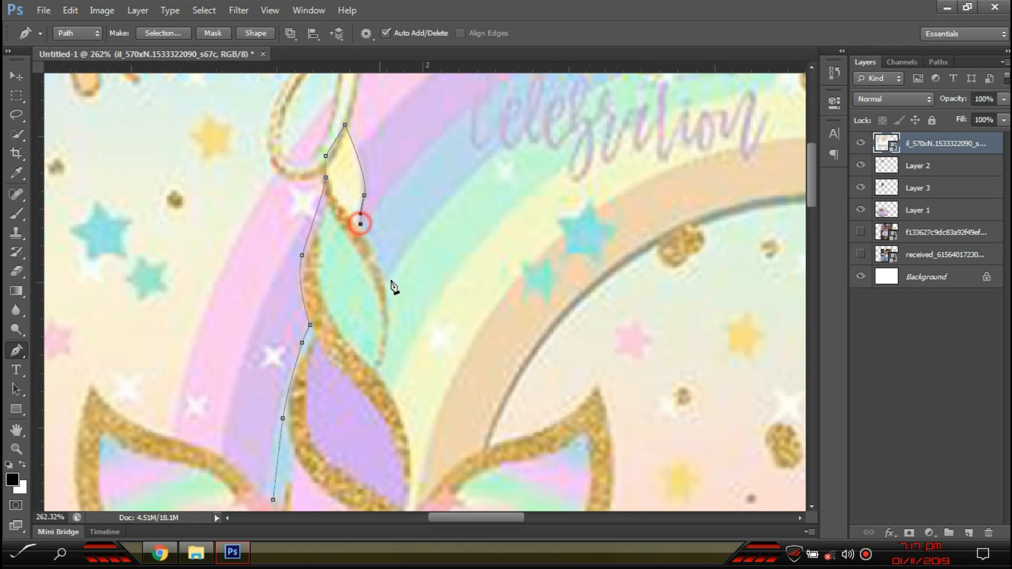
pyautogui.moveTo(388, 296); pyautogui.dragTo(387, 327)
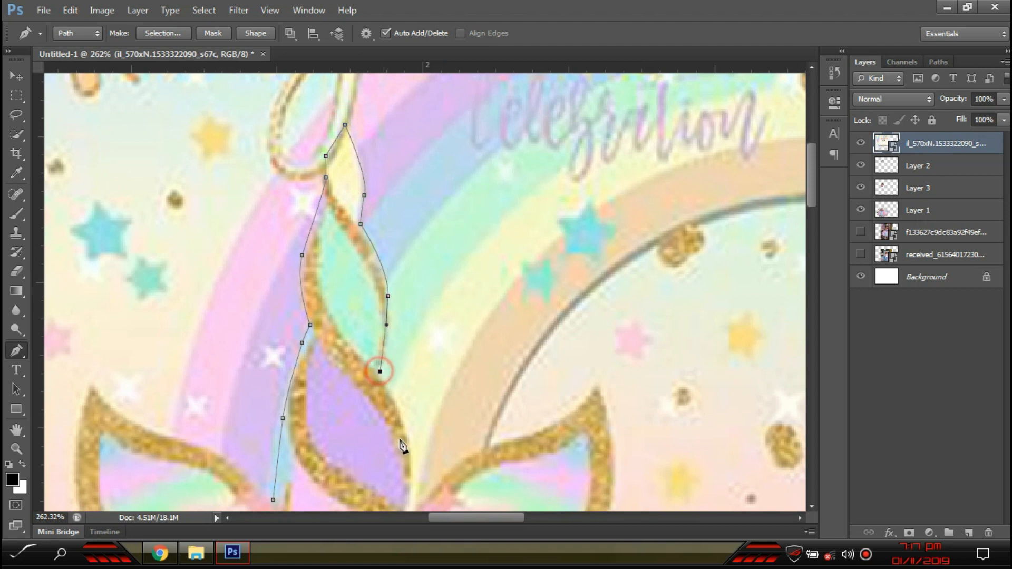
pyautogui.moveTo(410, 479); pyautogui.dragTo(410, 482)
pyautogui.moveTo(410, 482); pyautogui.dragTo(408, 210)
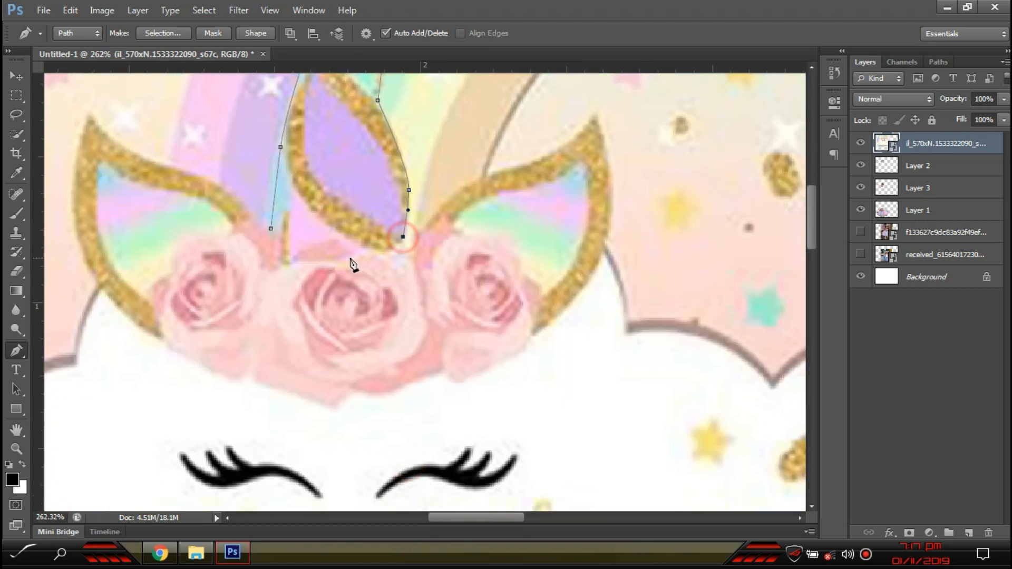
pyautogui.click(271, 230)
pyautogui.scroll(-6, 282, 243)
pyautogui.moveTo(354, 255); pyautogui.dragTo(354, 313)
# - Convert the horn path into an active selection
pyautogui.rightClick(311, 229)
pyautogui.click(368, 288)
pyautogui.click(584, 158)
pyautogui.press('w')
pyautogui.rightClick(350, 235)
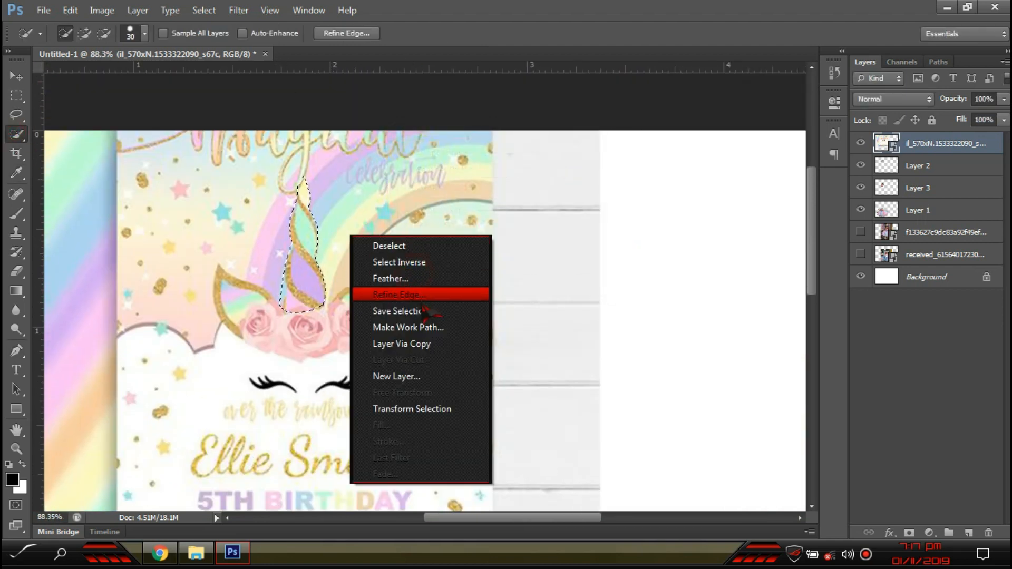
# - Refine the horn selection with a 1.6 px feather and copy it to its own Layer 4
pyautogui.click(379, 289)
pyautogui.moveTo(798, 306); pyautogui.dragTo(799, 305)
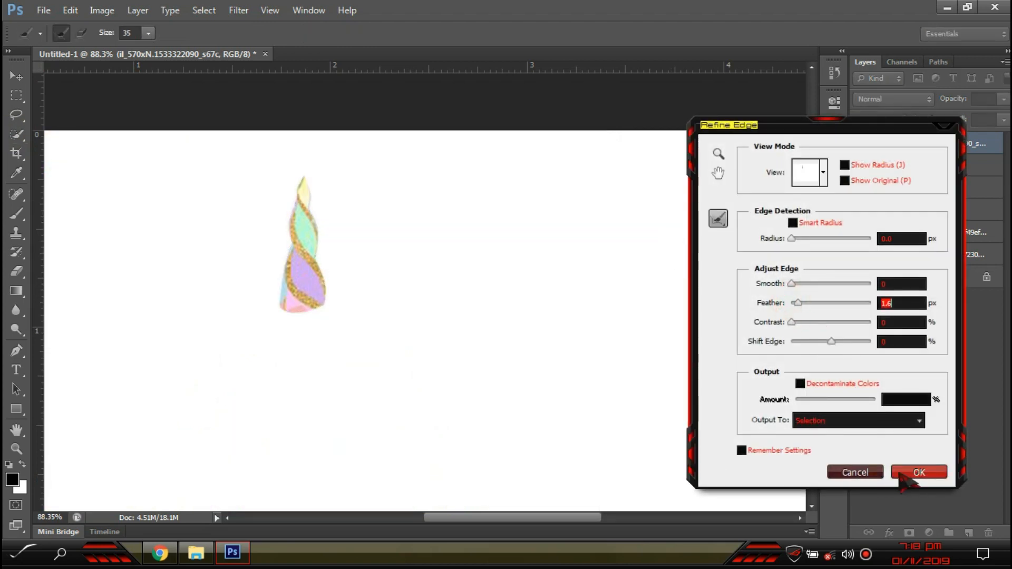
pyautogui.click(905, 475)
pyautogui.hotkey('ctrl', 'j')
# - Delete the invitation sample layer
pyautogui.press('v')
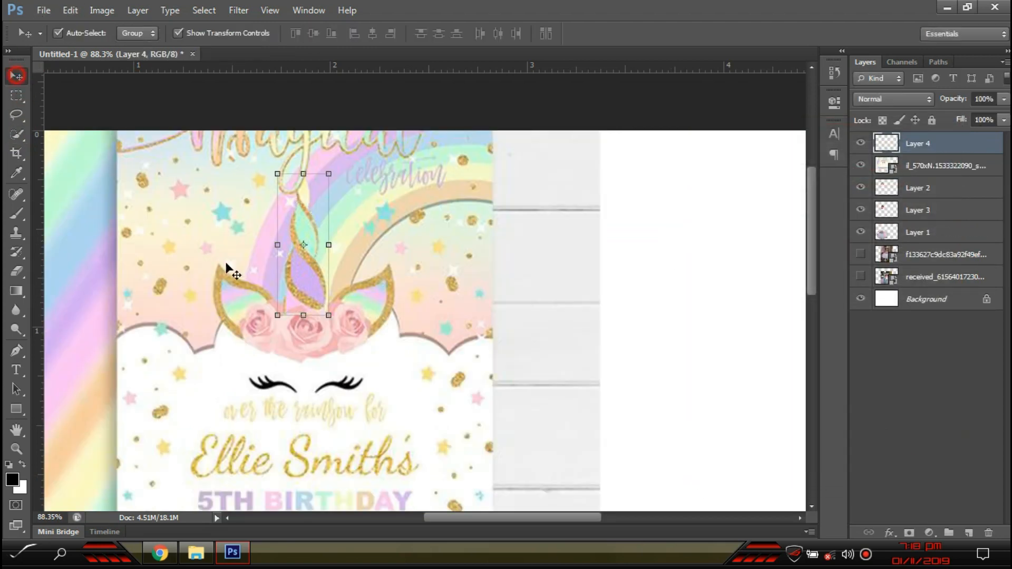
pyautogui.click(170, 226)
pyautogui.press('Delete')
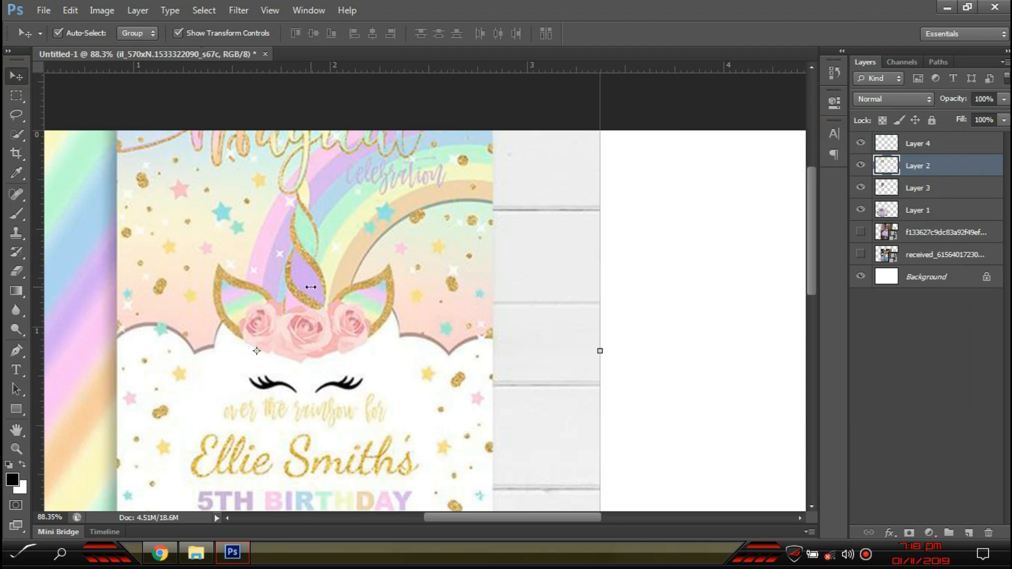
pyautogui.click(543, 307)
# - Move the horn onto the girl's headband and scale it to about 67%
pyautogui.moveTo(300, 289); pyautogui.dragTo(240, 269)
pyautogui.scroll(3, 257, 219)
pyautogui.moveTo(274, 112); pyautogui.dragTo(247, 187)
pyautogui.moveTo(233, 258); pyautogui.dragTo(235, 233)
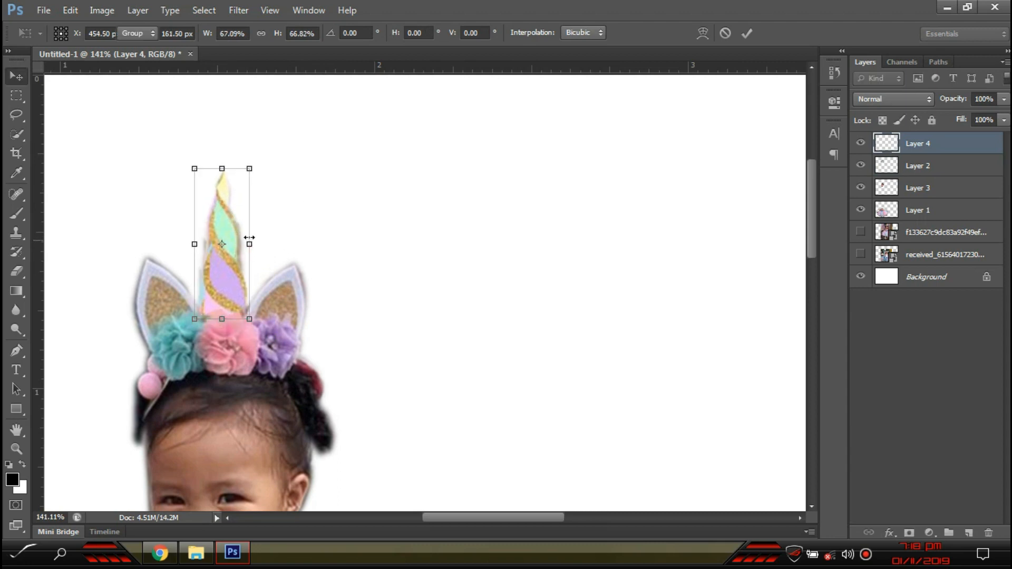
pyautogui.press('Return')
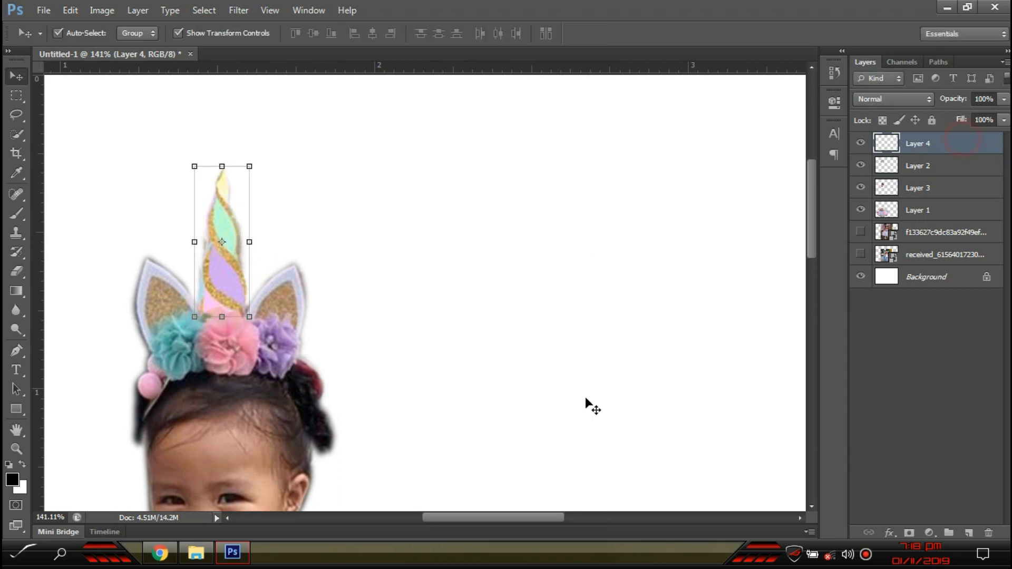
pyautogui.click(586, 400)
pyautogui.scroll(-3, 227, 461)
pyautogui.scroll(5, 296, 181)
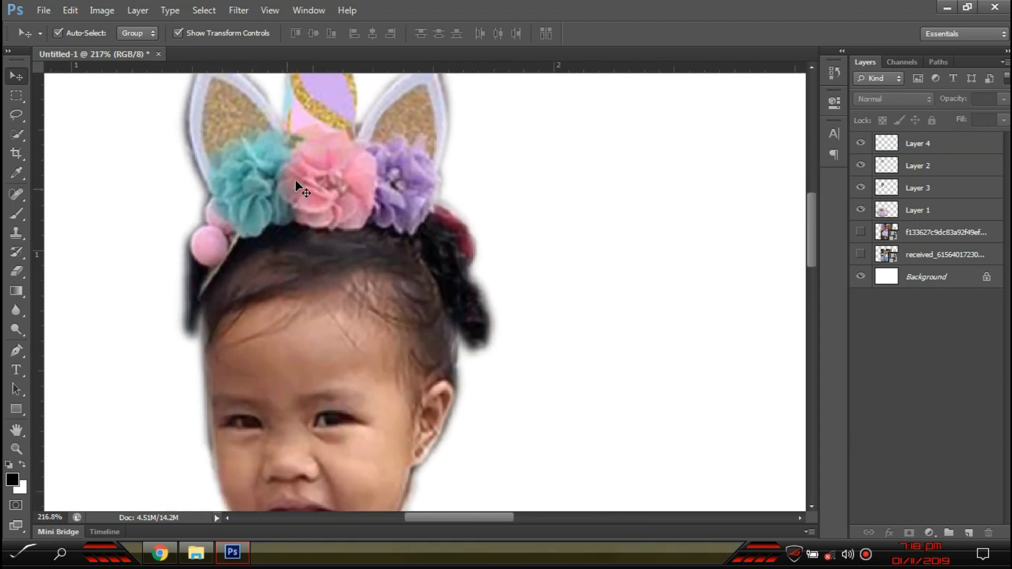
# - Group the headband (Layer 2) and horn (Layer 4) layers and merge them into Group 1
pyautogui.click(295, 179)
pyautogui.scroll(3, 317, 179)
pyautogui.keyDown('shift'); pyautogui.click(323, 177); pyautogui.keyUp('shift')
pyautogui.hotkey('ctrl', 'g')
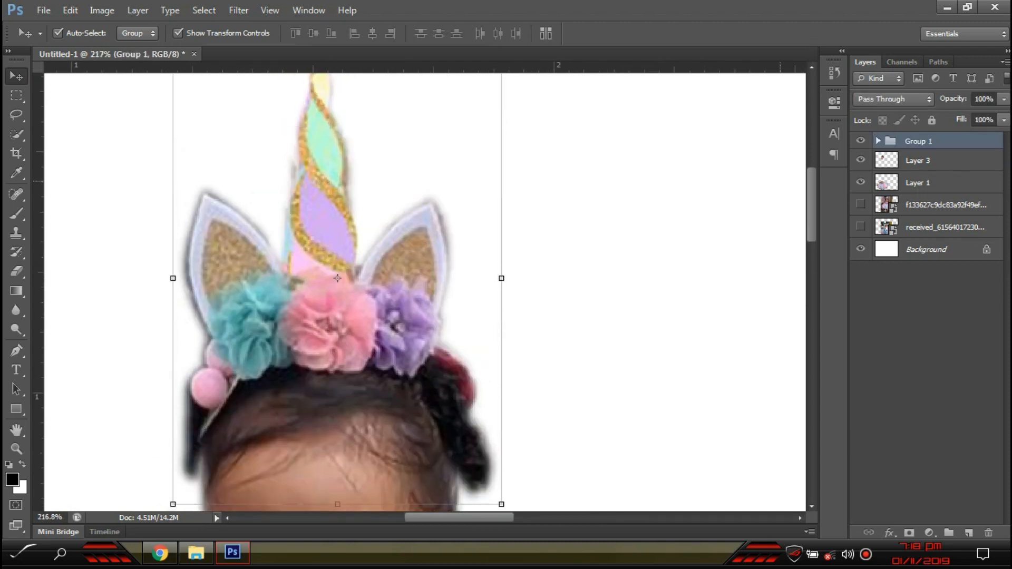
pyautogui.rightClick(960, 148)
pyautogui.click(904, 327)
# - Lower the merged horn headband slightly and scale it to about 86%
pyautogui.moveTo(318, 216); pyautogui.dragTo(322, 257)
pyautogui.moveTo(504, 113); pyautogui.dragTo(481, 142)
pyautogui.scroll(-4, 354, 380)
pyautogui.moveTo(350, 234); pyautogui.dragTo(337, 240)
pyautogui.press('Return')
pyautogui.click(607, 427)
pyautogui.scroll(-5, 607, 430)
pyautogui.scroll(6, 459, 481)
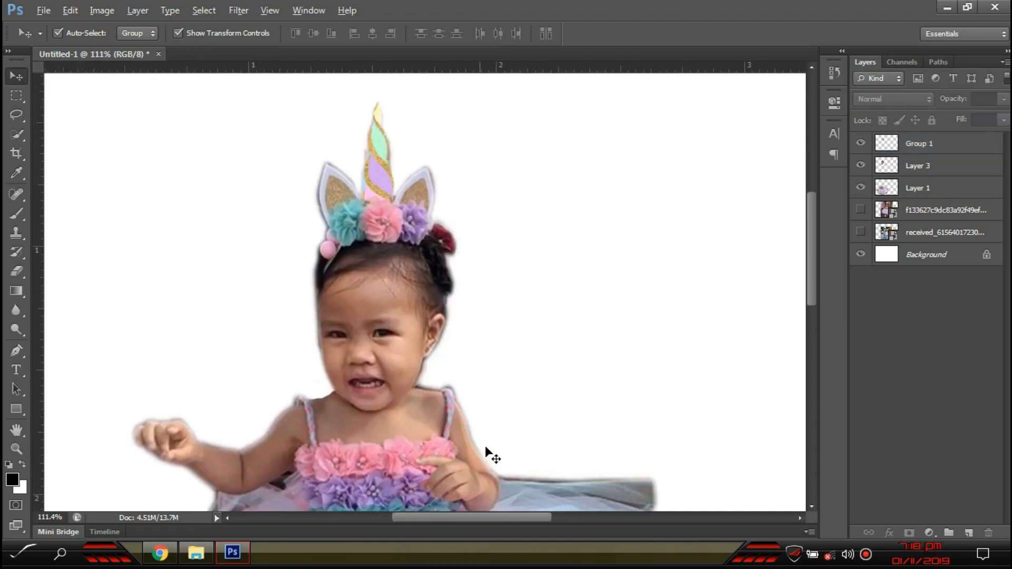
pyautogui.press('e')
pyautogui.scroll(3, 422, 184)
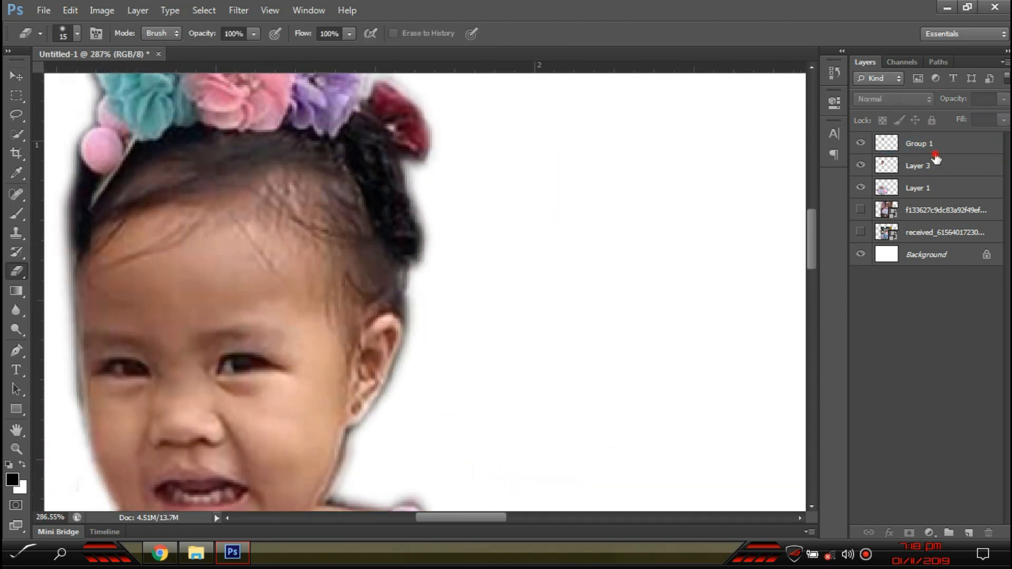
# - With an enlarged eraser on Group 1, erase the dark fringe along the hair's left and right edges
pyautogui.click(936, 158)
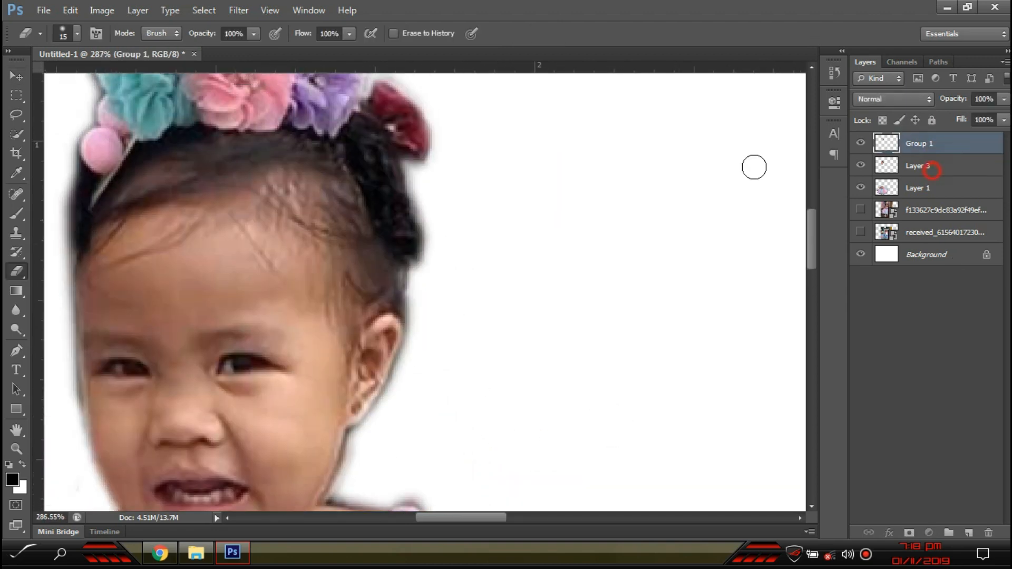
pyautogui.click(920, 144)
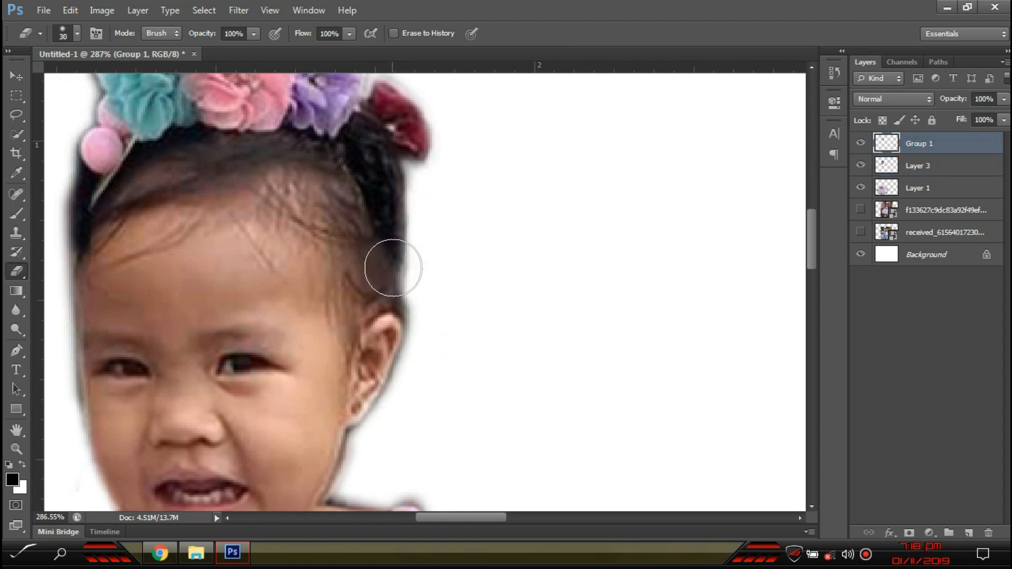
pyautogui.press(']')
pyautogui.moveTo(393, 268); pyautogui.dragTo(357, 199)
pyautogui.moveTo(105, 265)
pyautogui.mouseDown()
pyautogui.moveTo(58, 228)
pyautogui.moveTo(37, 171)
pyautogui.moveTo(53, 234)
pyautogui.mouseUp()
pyautogui.moveTo(420, 220); pyautogui.dragTo(436, 172)
# - On Layer 3, erase the dark red flower and remaining hair edge with a slightly smaller eraser
pyautogui.click(925, 165)
pyautogui.moveTo(414, 120)
pyautogui.mouseDown()
pyautogui.moveTo(443, 169)
pyautogui.moveTo(406, 78)
pyautogui.moveTo(407, 131)
pyautogui.moveTo(388, 108)
pyautogui.mouseUp()
pyautogui.press('[')
pyautogui.press('[')
pyautogui.moveTo(417, 185); pyautogui.dragTo(413, 226)
pyautogui.scroll(-4, 372, 218)
pyautogui.click(17, 71)
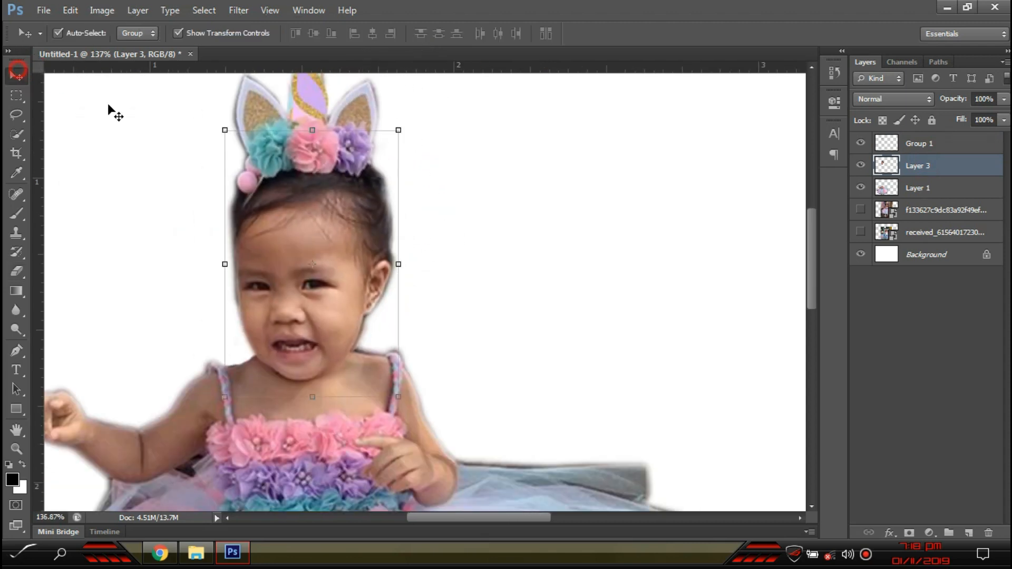
pyautogui.scroll(3, 110, 108)
pyautogui.click(307, 162)
# - Finish resizing the horn headband, nudge it up about 14 px, and deselect it
pyautogui.moveTo(407, 102); pyautogui.dragTo(400, 116)
pyautogui.press('Return')
pyautogui.scroll(-2, 516, 319)
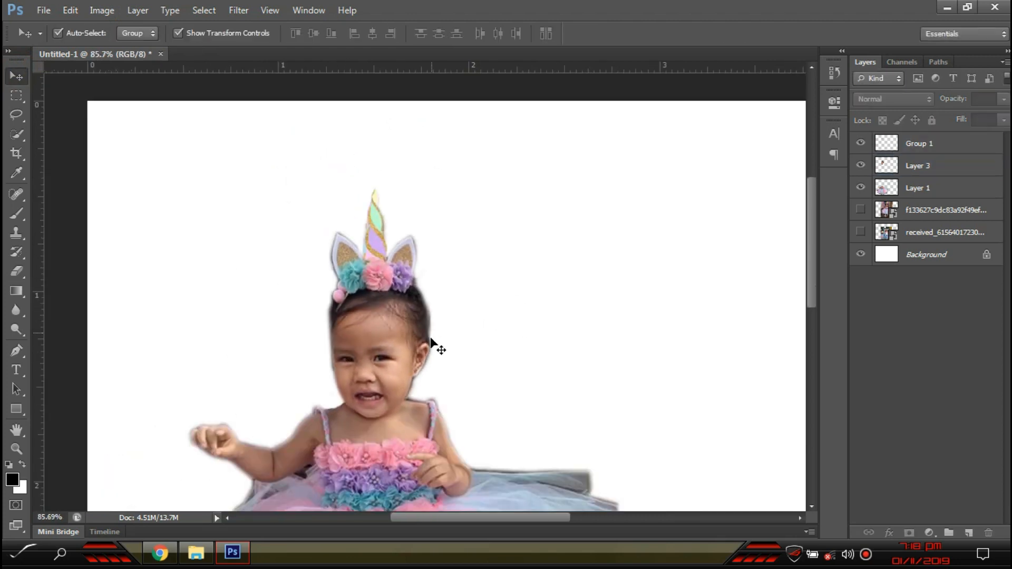
pyautogui.scroll(-5, 423, 363)
pyautogui.scroll(2, 425, 113)
pyautogui.moveTo(373, 173); pyautogui.dragTo(371, 196)
pyautogui.press('Up')
pyautogui.press('Up')
pyautogui.press('Up')
pyautogui.press('Up')
pyautogui.press('Up')
pyautogui.press('Up')
pyautogui.press('Up')
pyautogui.press('Up')
pyautogui.press('Up')
pyautogui.press('Up')
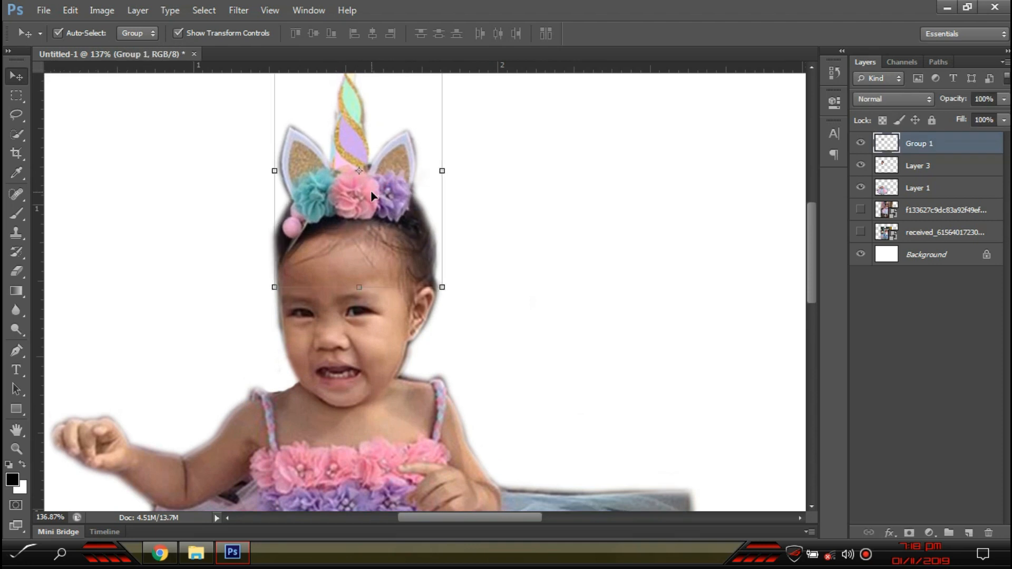
pyautogui.click(561, 260)
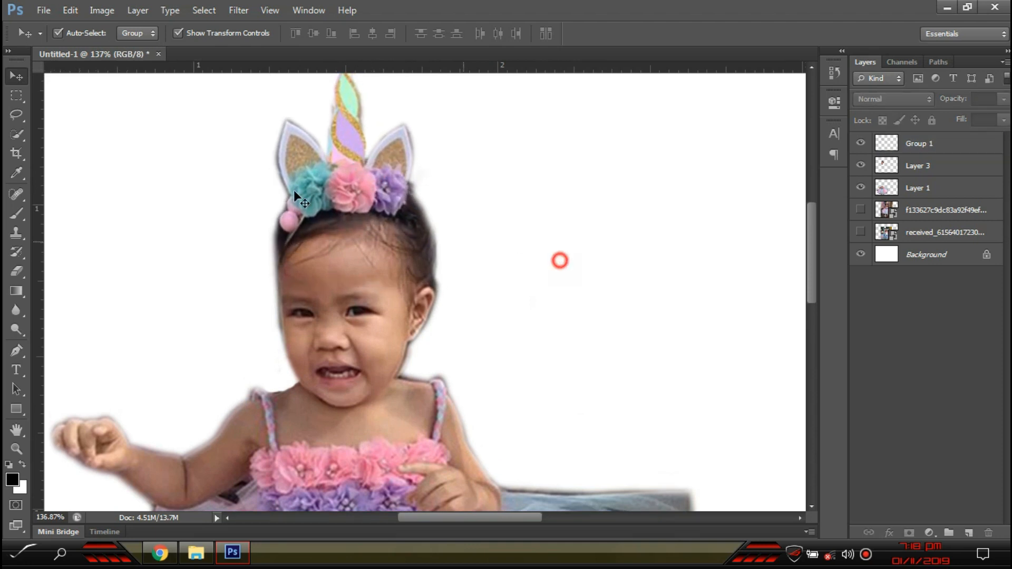
# - Lasso the left pompom and ear on the girl's layer and copy it to a new layer
pyautogui.scroll(5, 287, 214)
pyautogui.click(310, 257)
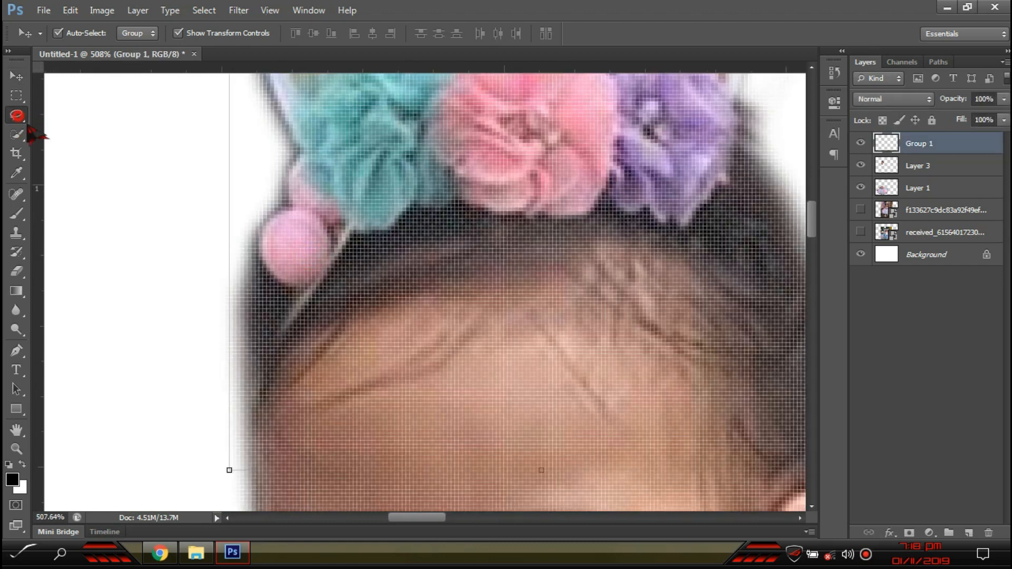
pyautogui.click(17, 116)
pyautogui.moveTo(411, 217); pyautogui.dragTo(234, 264)
pyautogui.hotkey('ctrl', 'j')
# - Flip the copied pompom horizontally and place it on the right side of the head
pyautogui.press('v')
pyautogui.moveTo(348, 265); pyautogui.dragTo(670, 279)
pyautogui.moveTo(514, 411); pyautogui.dragTo(329, 408)
pyautogui.moveTo(444, 291); pyautogui.dragTo(548, 266)
pyautogui.press('Return')
# - Soften the mirrored piece's hard edge with the Eraser
pyautogui.press('e')
pyautogui.moveTo(583, 110)
pyautogui.mouseDown()
pyautogui.moveTo(542, 108)
pyautogui.moveTo(484, 190)
pyautogui.mouseUp()
pyautogui.scroll(-3, 420, 320)
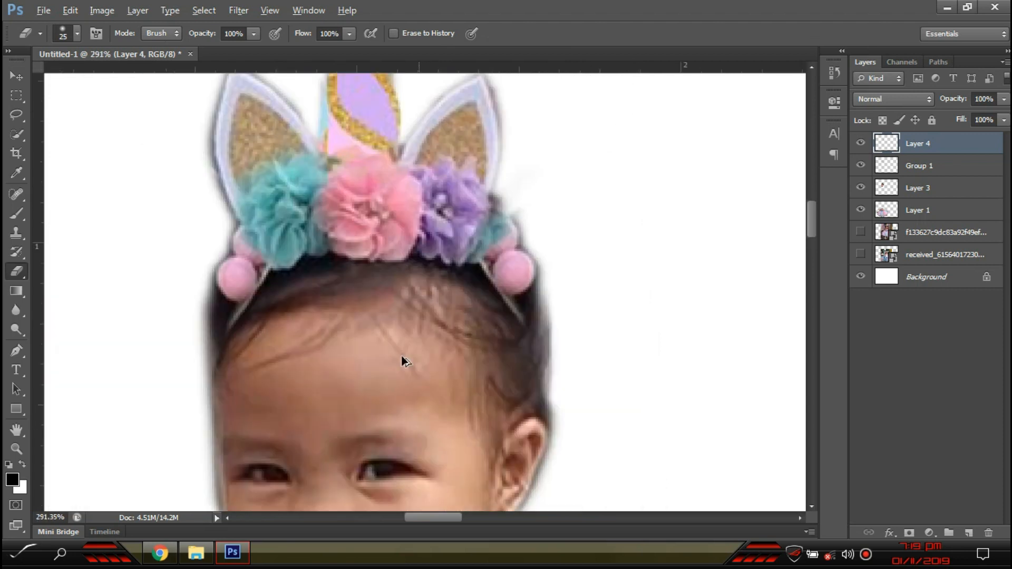
# - Skew the copied pompom on Layer 4 to follow the headband's curve
pyautogui.scroll(-3, 405, 362)
pyautogui.click(16, 77)
pyautogui.scroll(4, 509, 350)
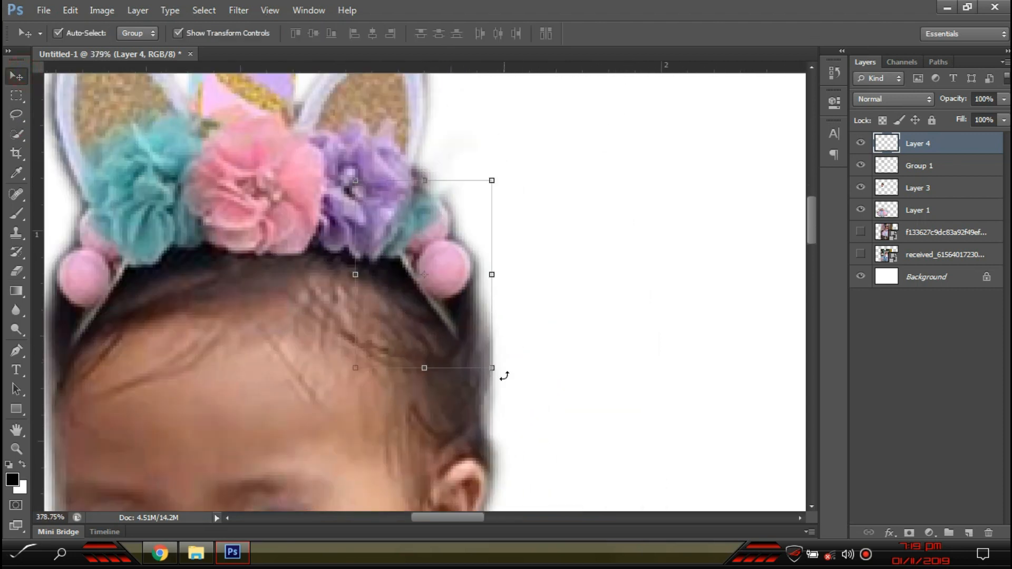
pyautogui.moveTo(493, 364)
pyautogui.mouseDown()
pyautogui.moveTo(520, 333)
pyautogui.moveTo(506, 316)
pyautogui.mouseUp()
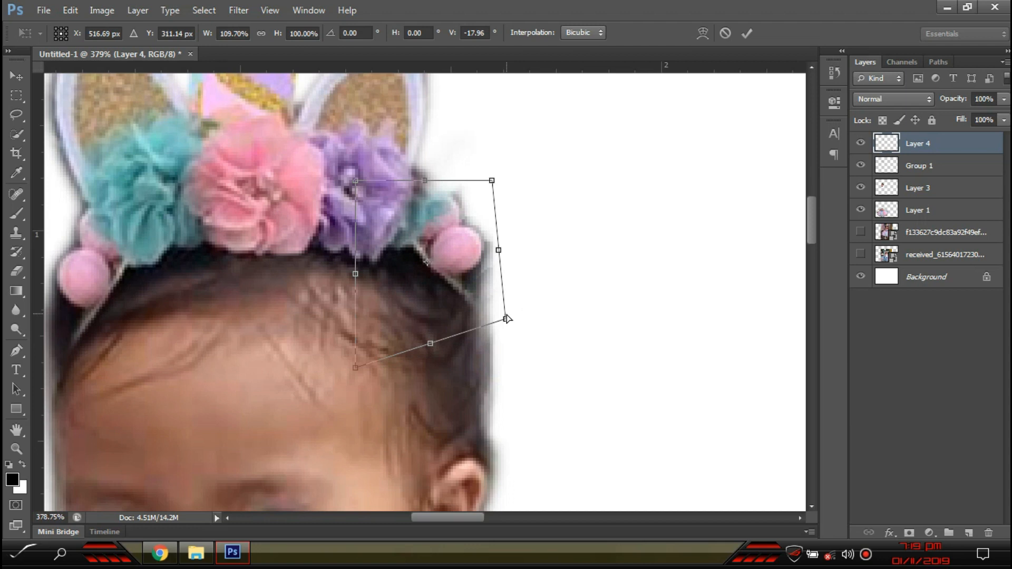
pyautogui.press('Return')
pyautogui.click(569, 338)
# - Sample the teal flower colour from the girl's group with the Eyedropper
pyautogui.scroll(-6, 425, 384)
pyautogui.scroll(8, 350, 385)
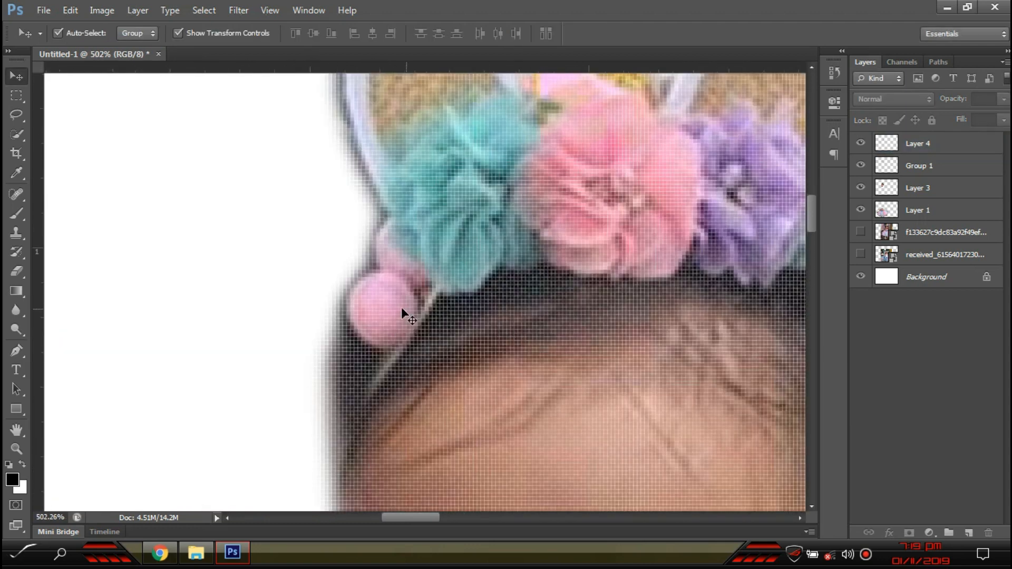
pyautogui.click(402, 310)
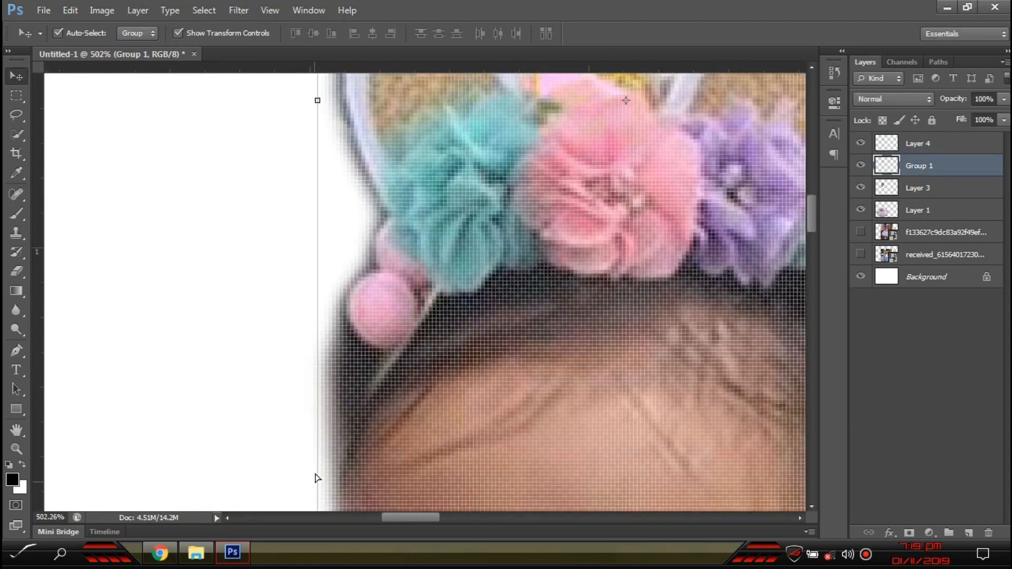
pyautogui.press('i')
pyautogui.click(452, 157)
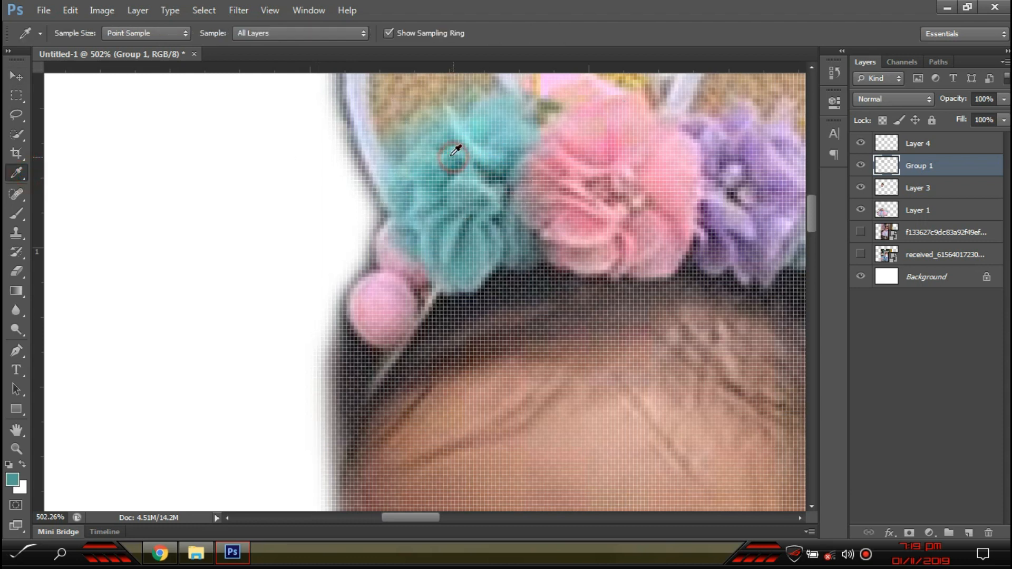
pyautogui.click(16, 77)
pyautogui.click(158, 224)
# - Group the four girl layers with Ctrl+G and merge the group into Group 2
pyautogui.scroll(-6, 163, 232)
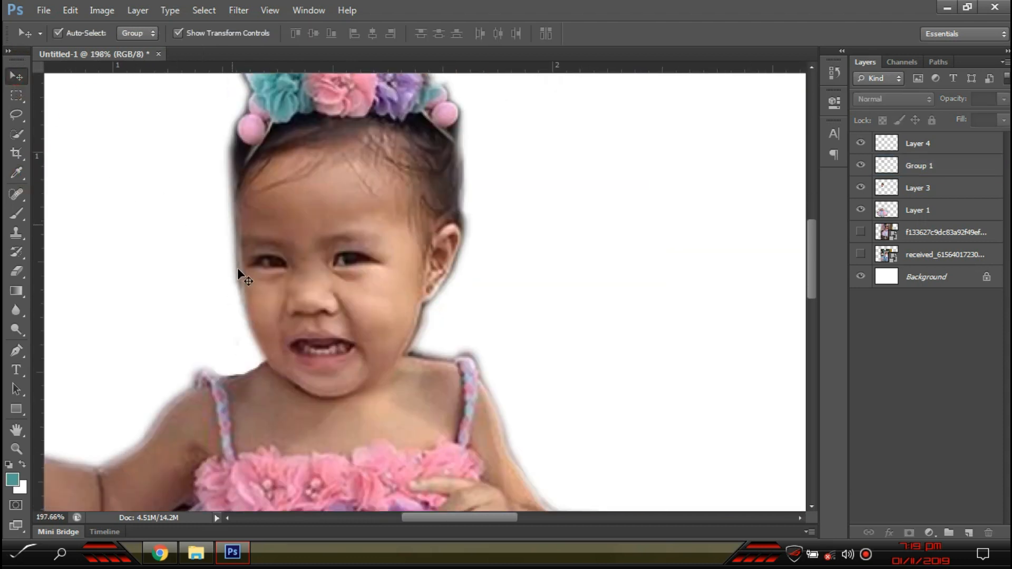
pyautogui.scroll(-4, 332, 296)
pyautogui.moveTo(603, 455); pyautogui.dragTo(3, 65)
pyautogui.hotkey('ctrl', 'g')
pyautogui.rightClick(945, 140)
pyautogui.click(940, 345)
# - Enlarge the merged girl to about 165% and reposition her
pyautogui.scroll(-3, 486, 261)
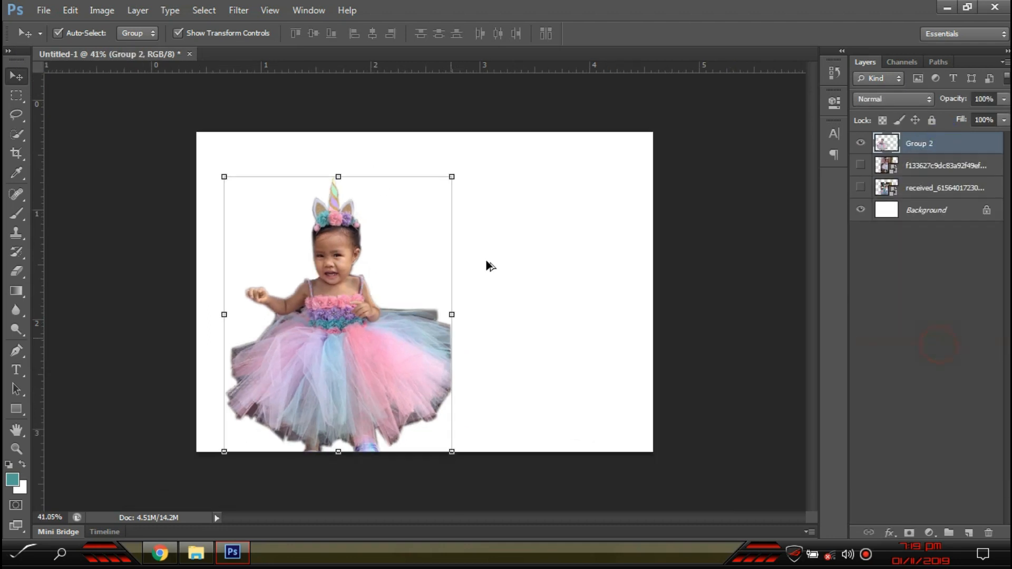
pyautogui.moveTo(451, 176); pyautogui.dragTo(614, 141)
pyautogui.moveTo(476, 243); pyautogui.dragTo(433, 278)
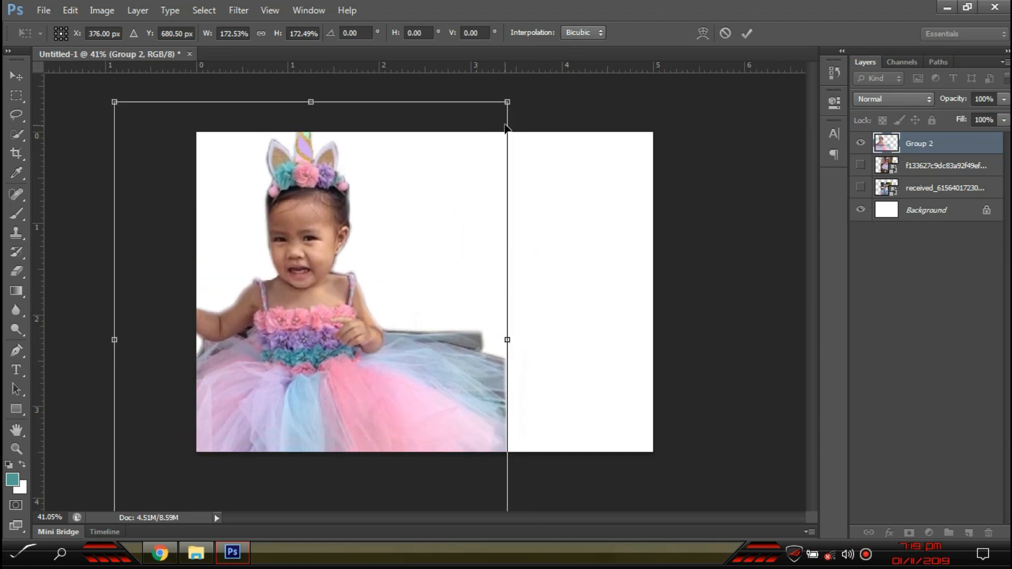
pyautogui.moveTo(507, 101); pyautogui.dragTo(499, 111)
pyautogui.moveTo(413, 229); pyautogui.dragTo(433, 216)
# - Flip the girl horizontally, move her to the right half, and shrink her slightly
pyautogui.moveTo(521, 327); pyautogui.dragTo(153, 357)
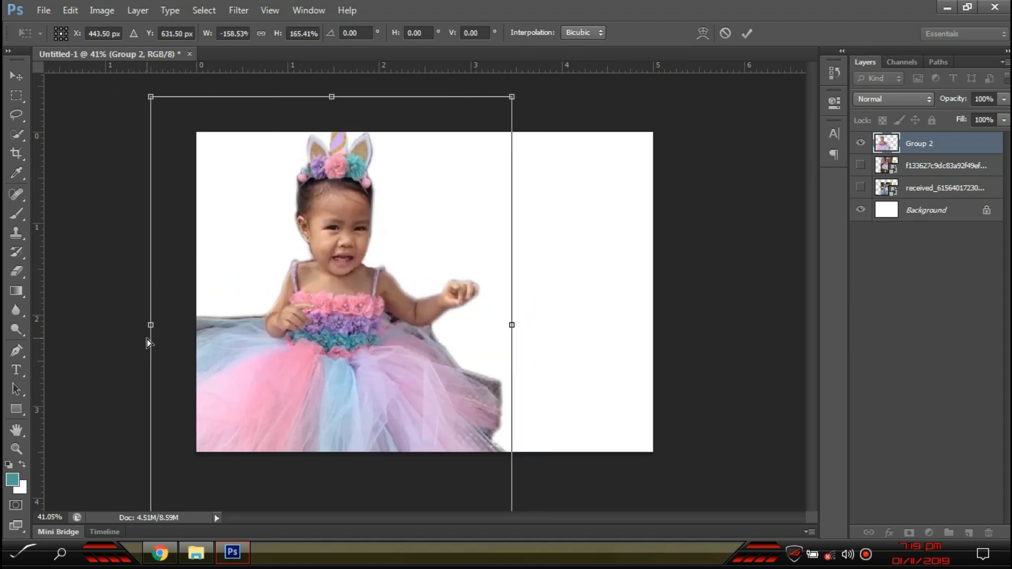
pyautogui.press('Return')
pyautogui.moveTo(247, 379); pyautogui.dragTo(510, 417)
pyautogui.moveTo(746, 128); pyautogui.dragTo(736, 141)
pyautogui.moveTo(565, 327); pyautogui.dragTo(557, 315)
pyautogui.press('Return')
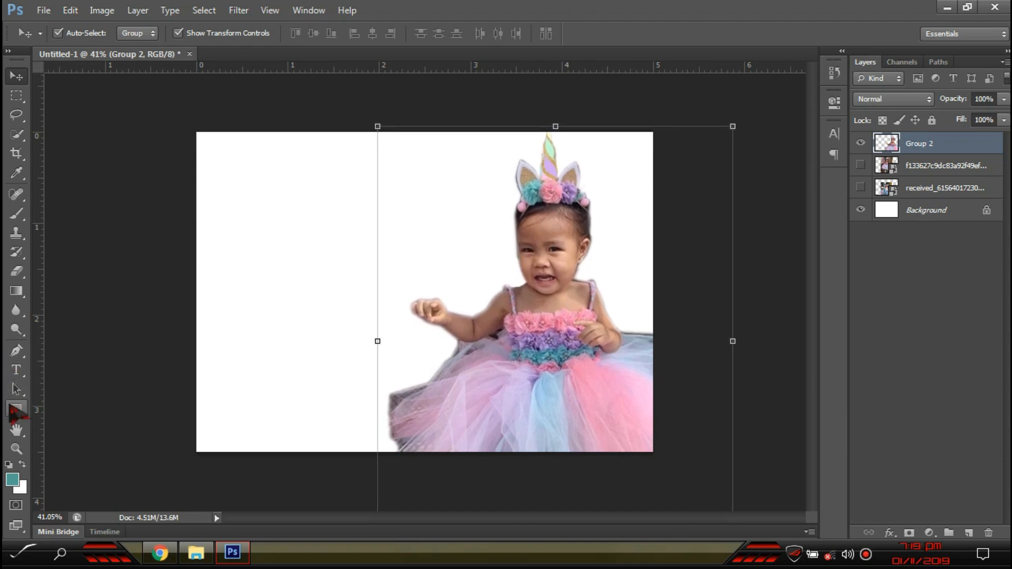
# - Draw a teal rectangle across the canvas and tilt it about 16 degrees
pyautogui.click(15, 411)
pyautogui.moveTo(150, 104)
pyautogui.mouseDown()
pyautogui.moveTo(522, 445)
pyautogui.moveTo(515, 501)
pyautogui.moveTo(475, 502)
pyautogui.mouseUp()
pyautogui.press('v')
pyautogui.click(350, 276)
pyautogui.moveTo(481, 277); pyautogui.dragTo(484, 322)
pyautogui.press('Return')
# - Stretch the teal rectangle downward, reposition it, and nudge the girl photo slightly right
pyautogui.moveTo(422, 295); pyautogui.dragTo(429, 255)
pyautogui.moveTo(306, 494); pyautogui.dragTo(303, 540)
pyautogui.press('Return')
pyautogui.moveTo(397, 333); pyautogui.dragTo(388, 329)
pyautogui.moveTo(576, 361)
pyautogui.mouseDown()
pyautogui.moveTo(589, 368)
pyautogui.moveTo(585, 360)
pyautogui.mouseUp()
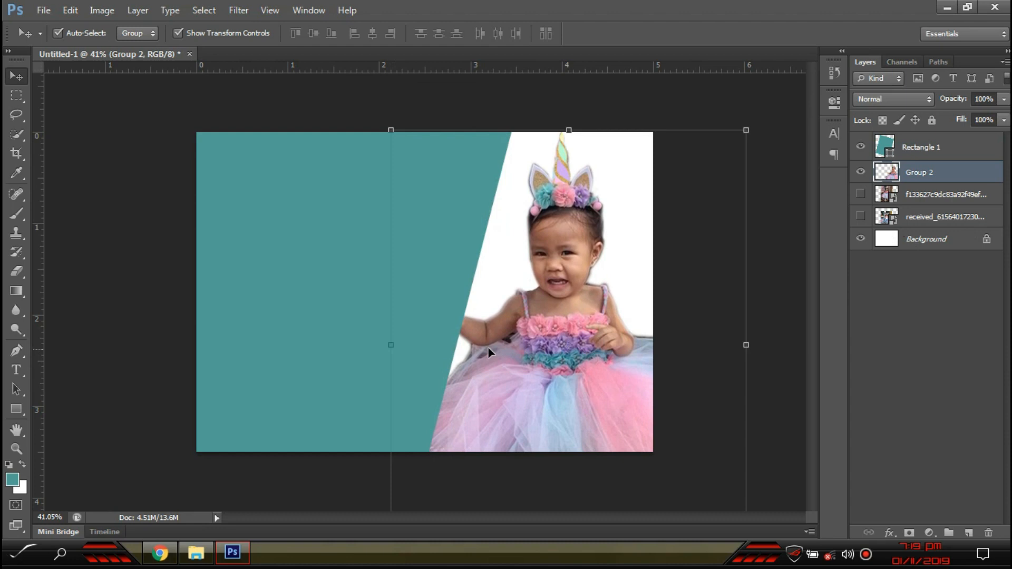
pyautogui.click(403, 335)
pyautogui.click(794, 425)
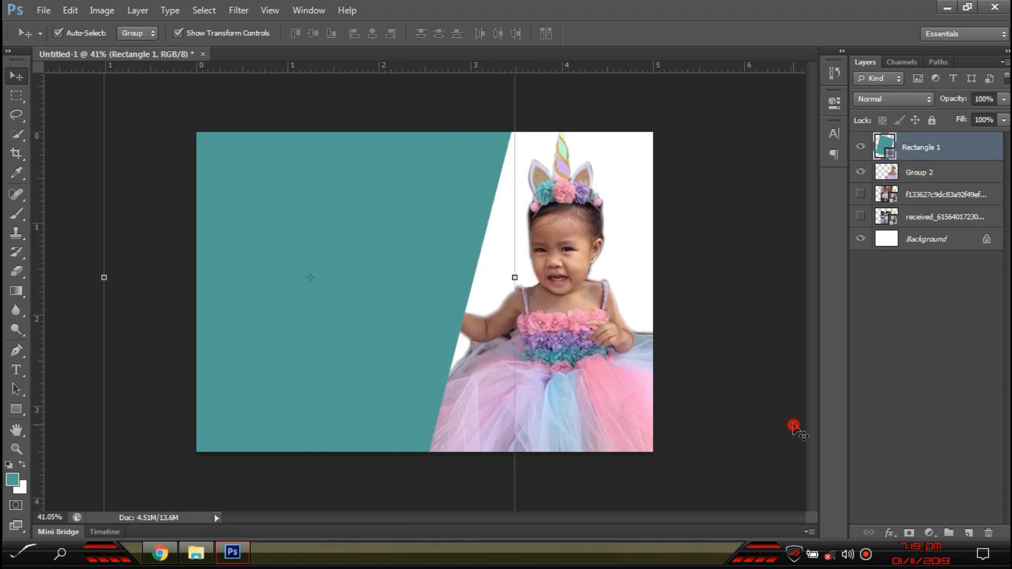
# - Move Rectangle 1 beneath Group 2 and load the panel's outline as a selection on the girl layer
pyautogui.click(612, 390)
pyautogui.moveTo(963, 153); pyautogui.dragTo(975, 178)
pyautogui.click(697, 393)
pyautogui.scroll(4, 511, 362)
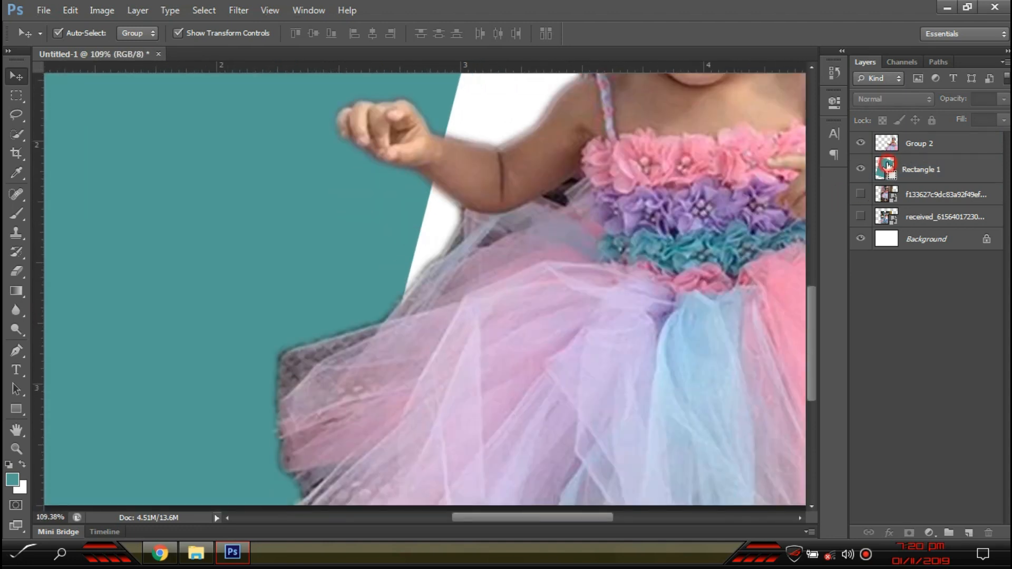
pyautogui.scroll(-2, 529, 285)
pyautogui.scroll(-2, 489, 318)
pyautogui.press('i')
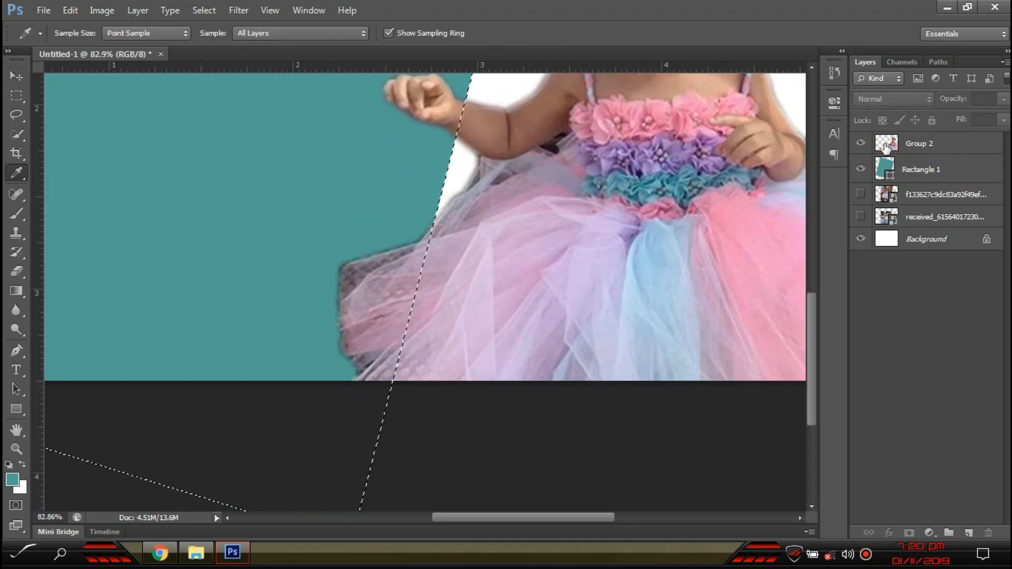
pyautogui.click(898, 143)
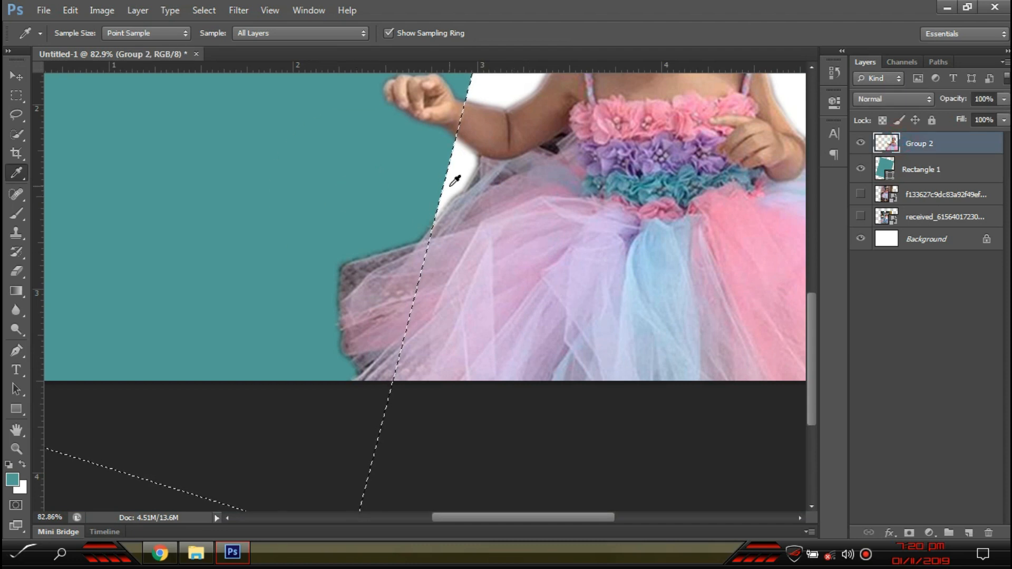
# - Erase the tulle overlapping the teal panel with a 250 px Eraser
pyautogui.press('e')
pyautogui.press(']')
pyautogui.press(']')
pyautogui.press(']')
pyautogui.press(']')
pyautogui.press(']')
pyautogui.press(']')
pyautogui.press(']')
pyautogui.press(']')
pyautogui.press(']')
pyautogui.press(']')
pyautogui.press(']')
pyautogui.moveTo(331, 361)
pyautogui.mouseDown()
pyautogui.moveTo(316, 253)
pyautogui.moveTo(330, 305)
pyautogui.moveTo(318, 372)
pyautogui.mouseUp()
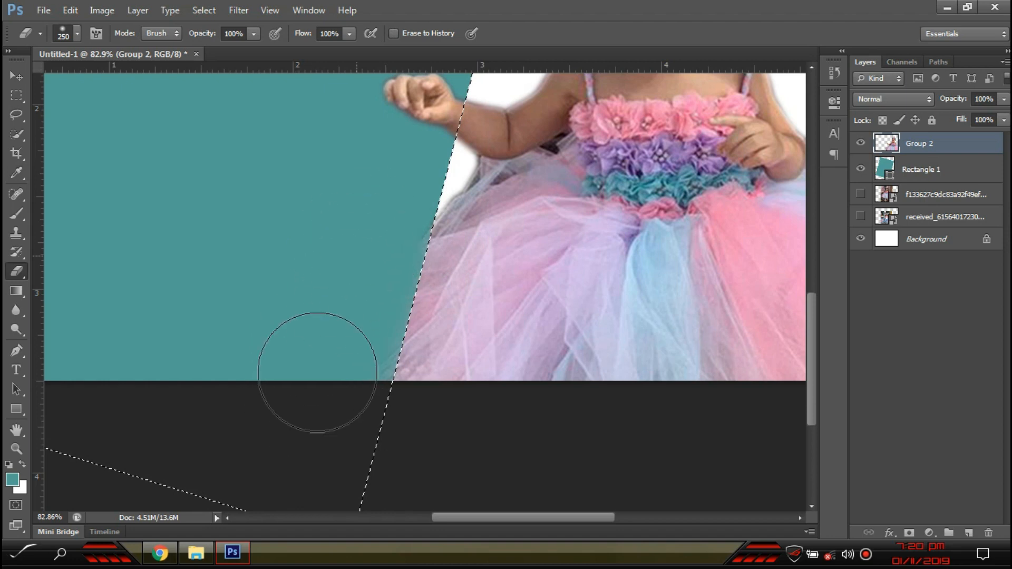
pyautogui.scroll(-5, 316, 379)
# - Clear the panel selection and dismiss the no-pixels warning
pyautogui.click(17, 91)
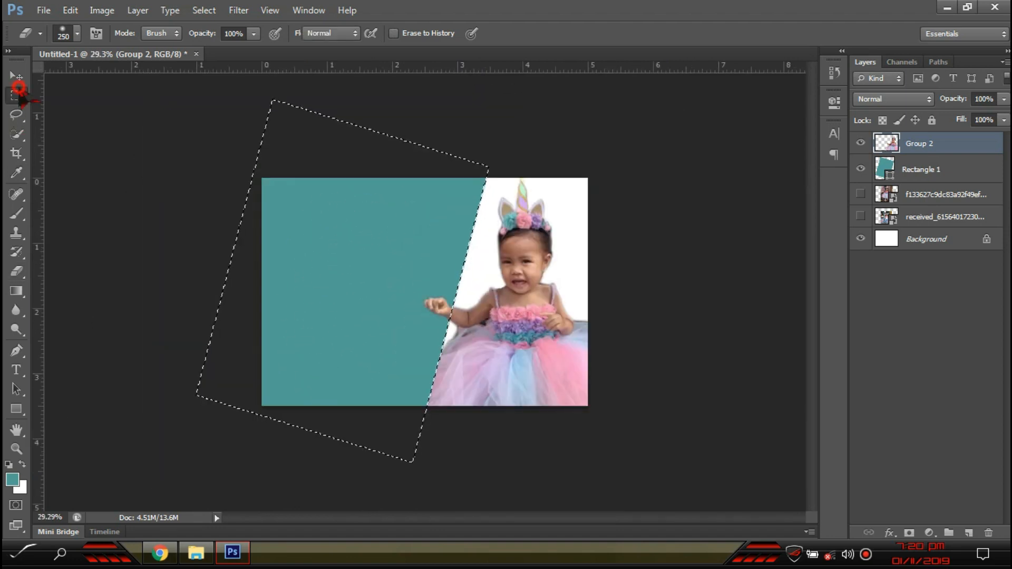
pyautogui.moveTo(91, 151); pyautogui.dragTo(109, 170)
pyautogui.click(470, 216)
pyautogui.scroll(3, 480, 357)
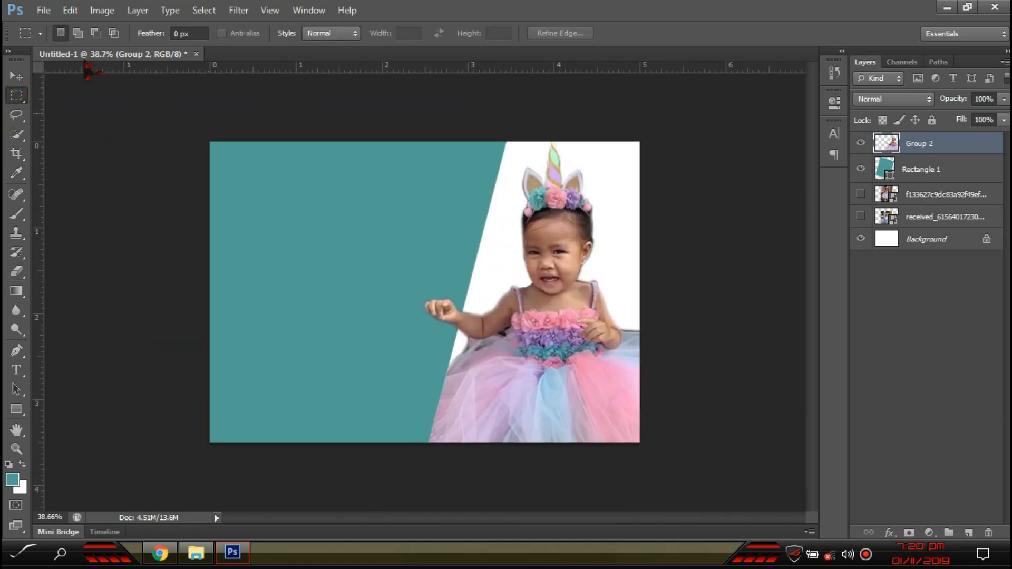
pyautogui.click(17, 76)
# - Apply an Outer Glow (Screen, 75% opacity, 5 px) to Group 2 instead of a Stroke
pyautogui.scroll(2, 284, 315)
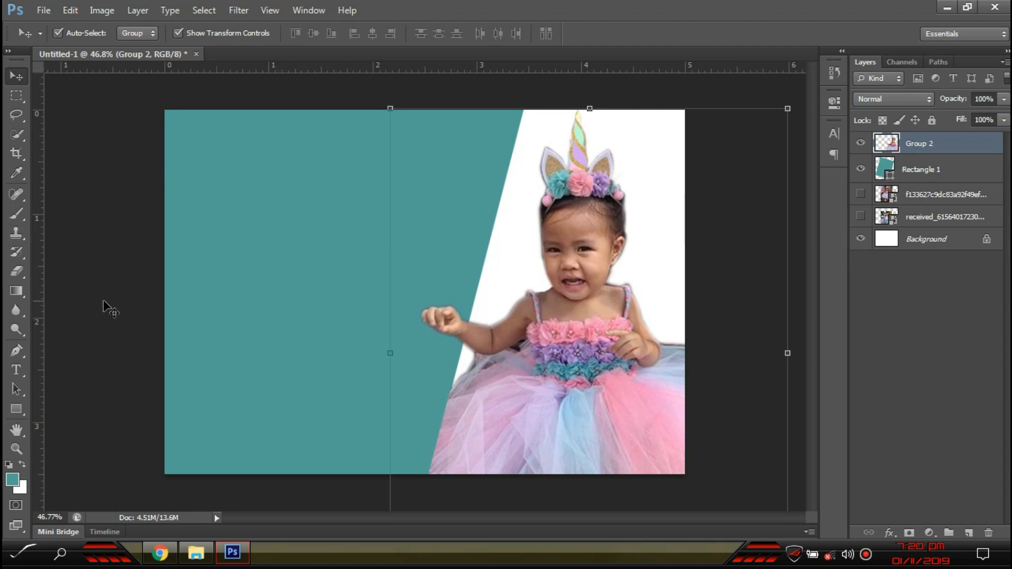
pyautogui.doubleClick(985, 152)
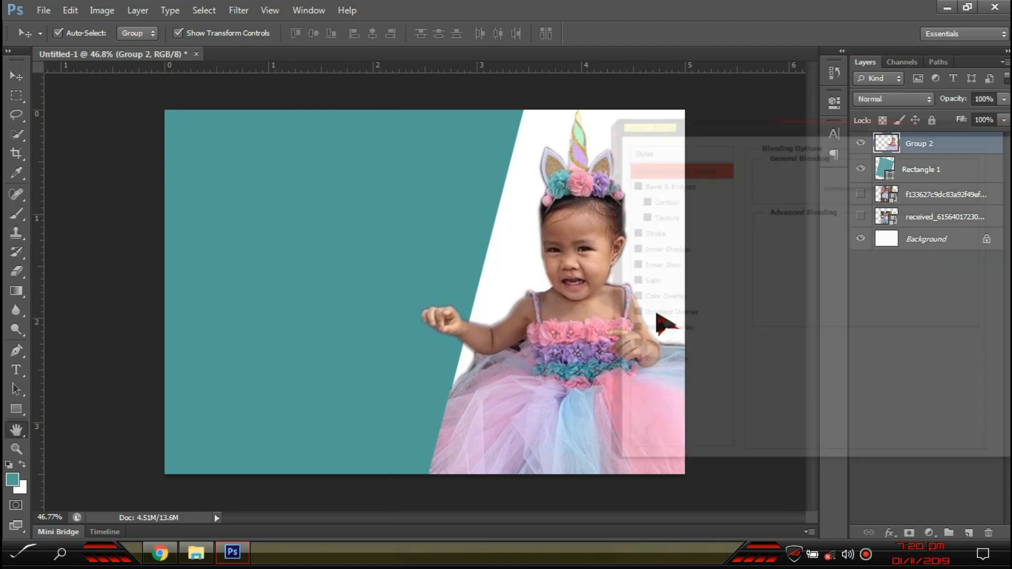
pyautogui.click(648, 232)
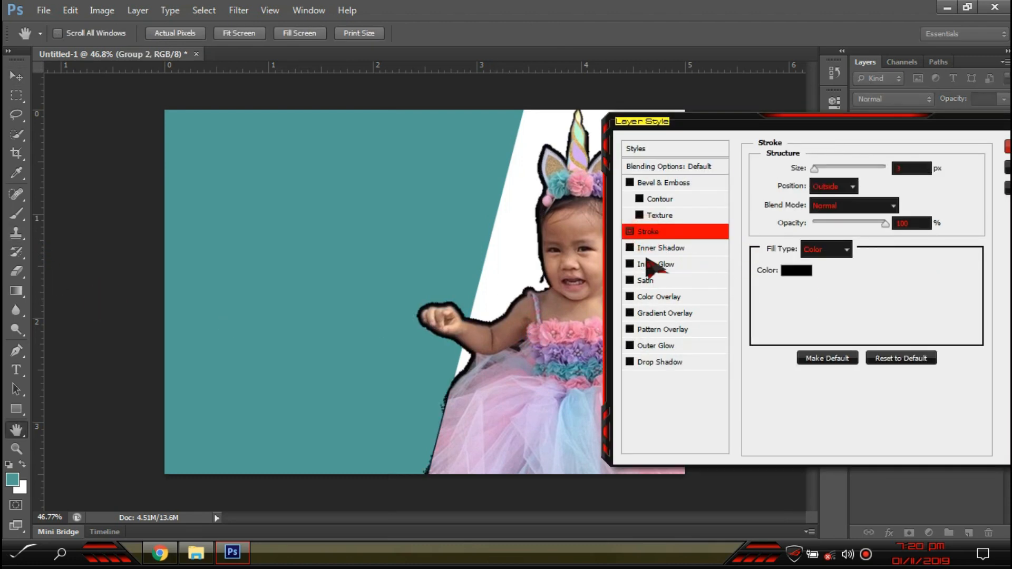
pyautogui.click(629, 232)
pyautogui.click(660, 346)
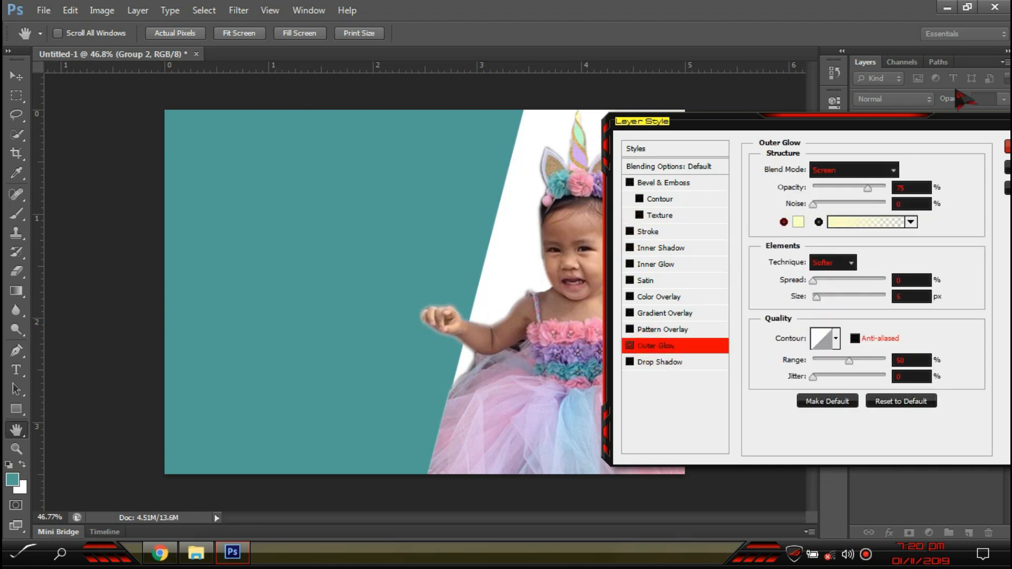
pyautogui.press('Return')
pyautogui.hotkey('ctrl', '0')
pyautogui.click(774, 323)
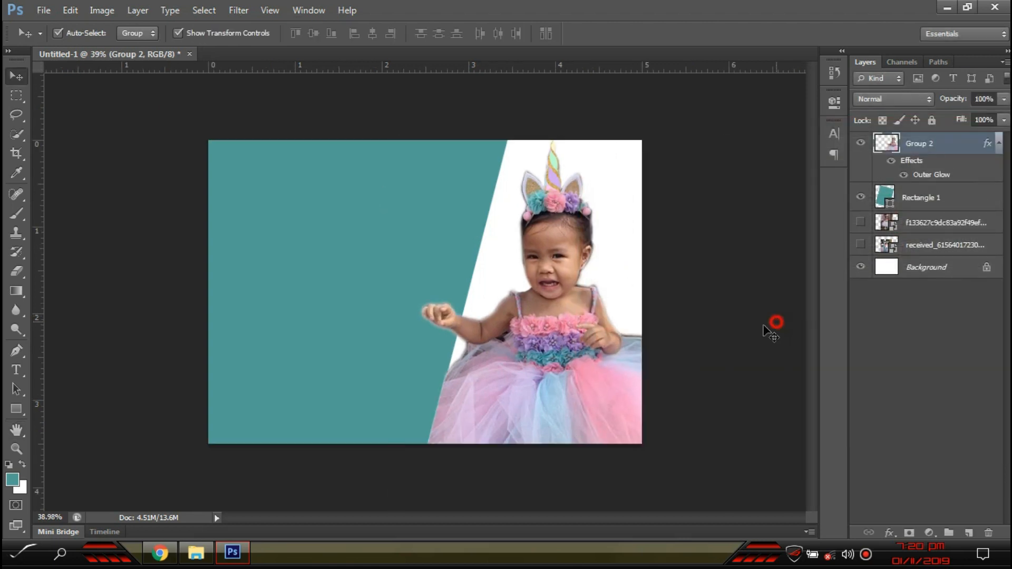
pyautogui.click(368, 258)
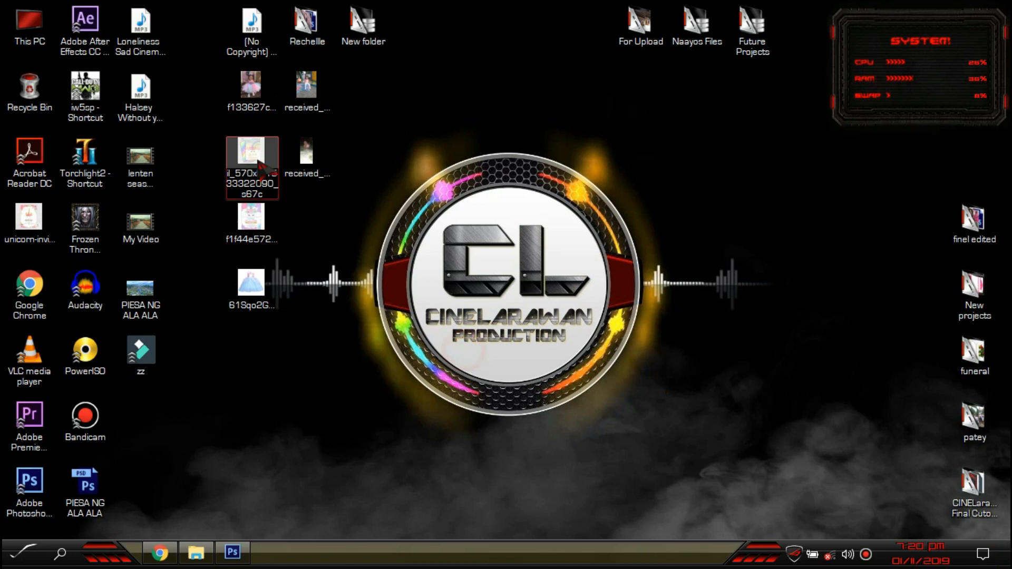
# - Place the unicorn invitation image into the document over the teal strip
pyautogui.moveTo(252, 158); pyautogui.dragTo(353, 355)
pyautogui.press('Return')
pyautogui.scroll(4, 386, 346)
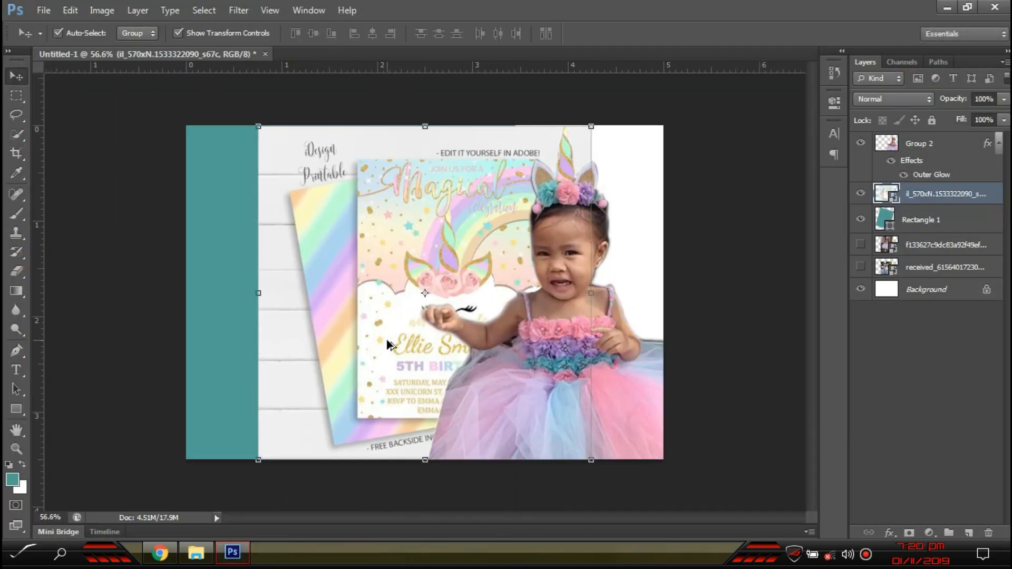
pyautogui.moveTo(477, 184); pyautogui.dragTo(338, 205)
# - Copy the front invitation card onto its own layer and delete the original placed image
pyautogui.press('m')
pyautogui.moveTo(204, 130); pyautogui.dragTo(446, 475)
pyautogui.hotkey('ctrl', 'j')
pyautogui.click(16, 74)
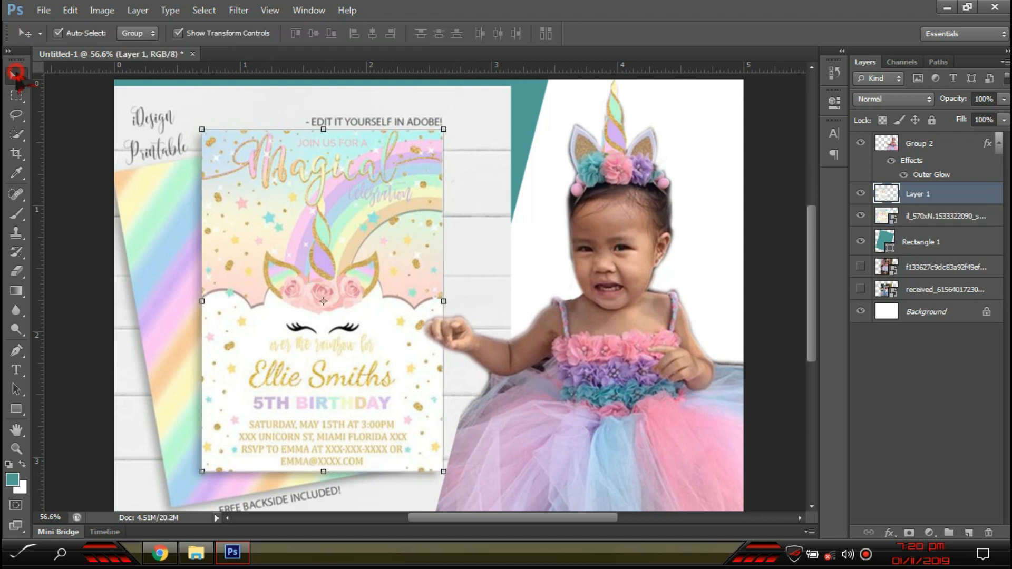
pyautogui.click(162, 158)
pyautogui.press('Delete')
# - Enlarge the card to about 184% and position it over the slanted panel
pyautogui.moveTo(379, 273); pyautogui.dragTo(322, 345)
pyautogui.scroll(-1, 434, 248)
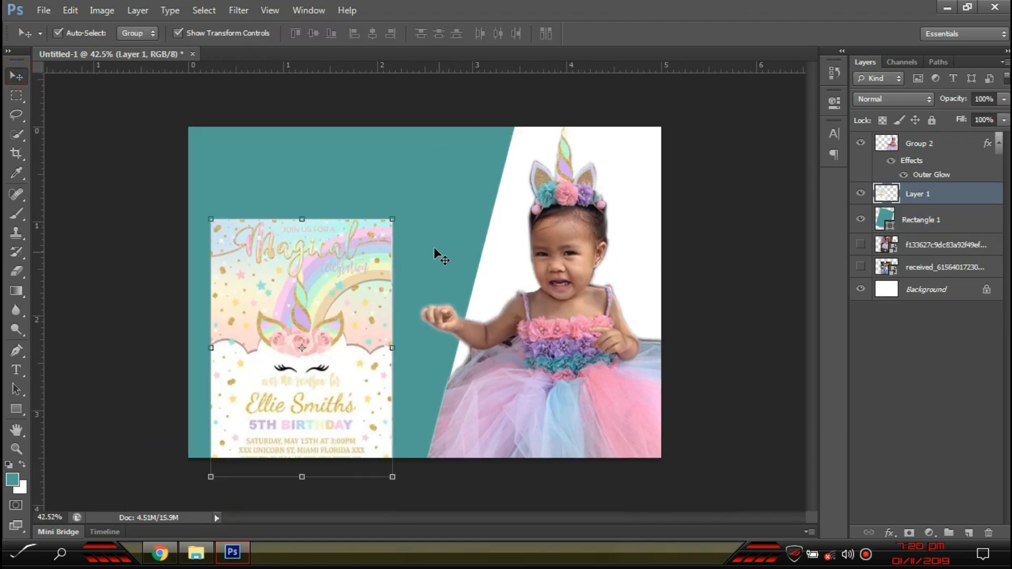
pyautogui.moveTo(394, 214); pyautogui.dragTo(522, 155)
pyautogui.moveTo(413, 295); pyautogui.dragTo(442, 272)
pyautogui.moveTo(452, 228); pyautogui.dragTo(447, 206)
pyautogui.scroll(-2, 445, 226)
pyautogui.moveTo(495, 80); pyautogui.dragTo(506, 72)
pyautogui.scroll(2, 421, 279)
pyautogui.doubleClick(421, 278)
pyautogui.moveTo(421, 267); pyautogui.dragTo(417, 266)
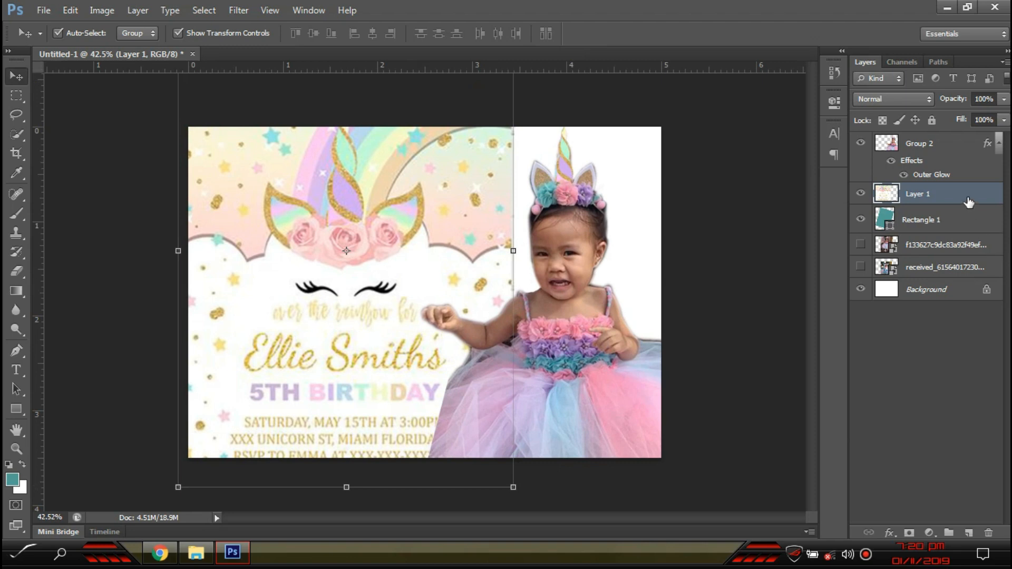
# - Create a clipping mask clipping the card layer to the teal panel
pyautogui.rightClick(969, 202)
pyautogui.click(825, 279)
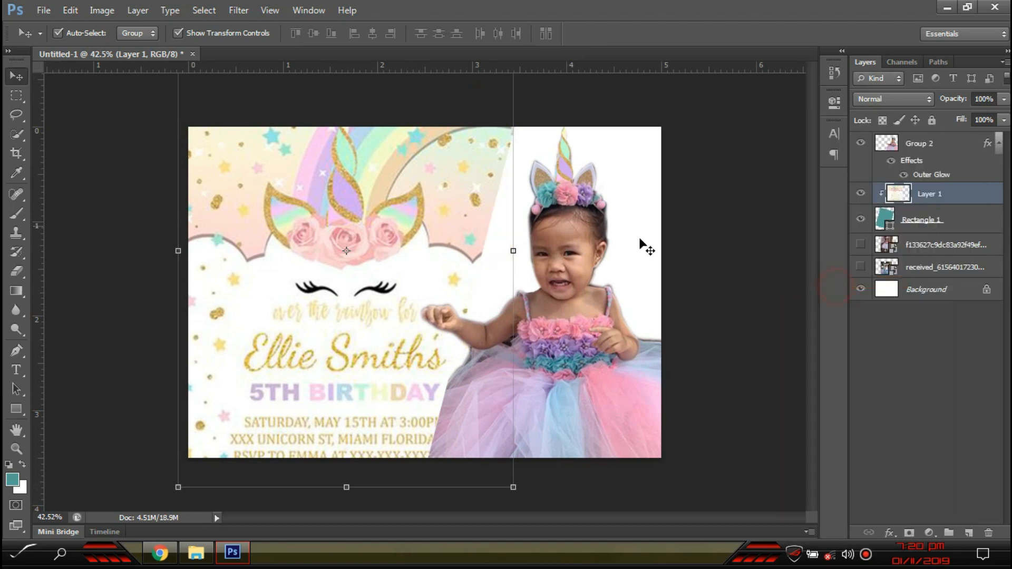
pyautogui.click(710, 331)
# - Give Rectangle 1 a 16 px outside Stroke in cyan 00d8ff
pyautogui.doubleClick(884, 220)
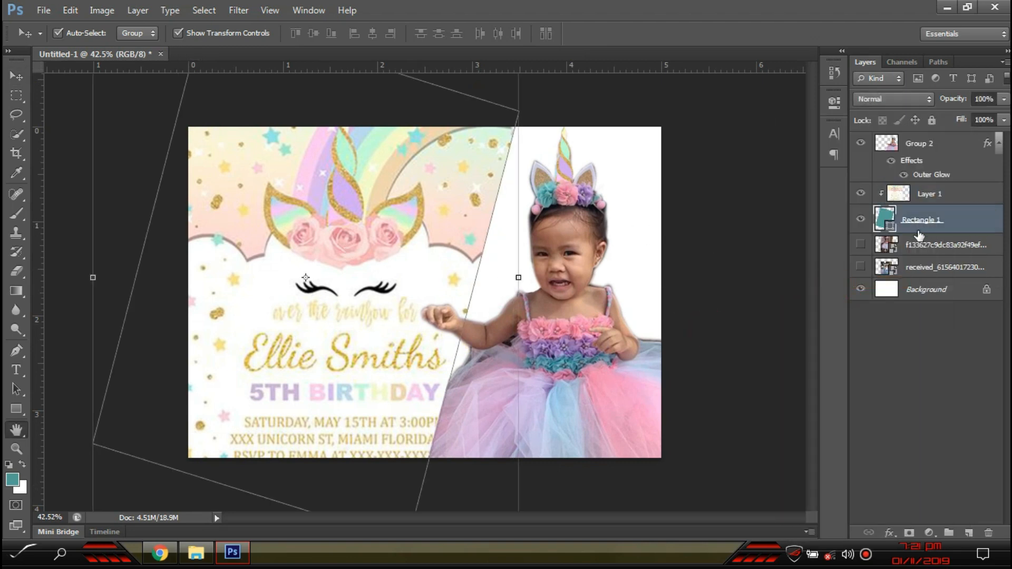
pyautogui.click(648, 232)
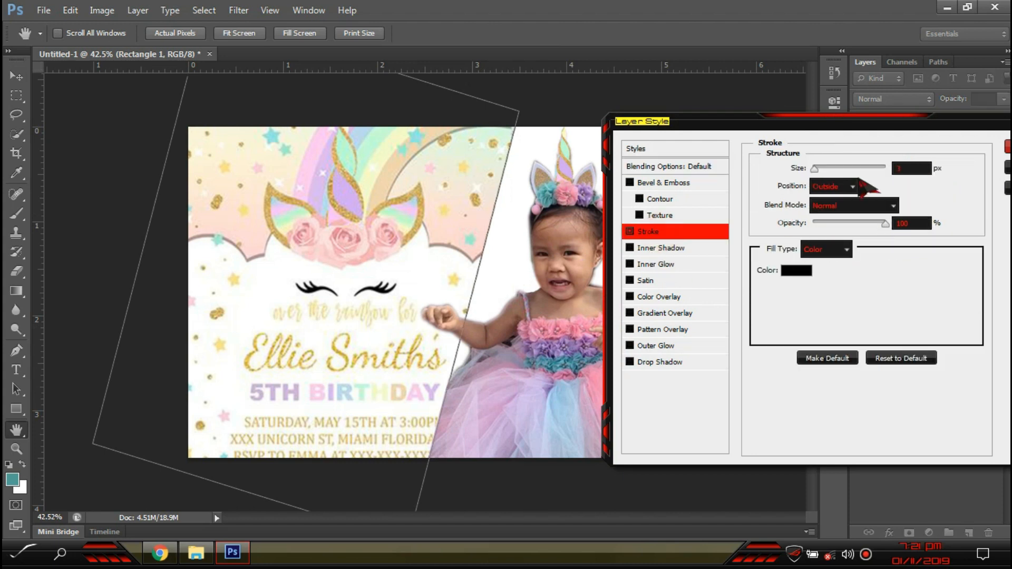
pyautogui.moveTo(824, 171); pyautogui.dragTo(825, 173)
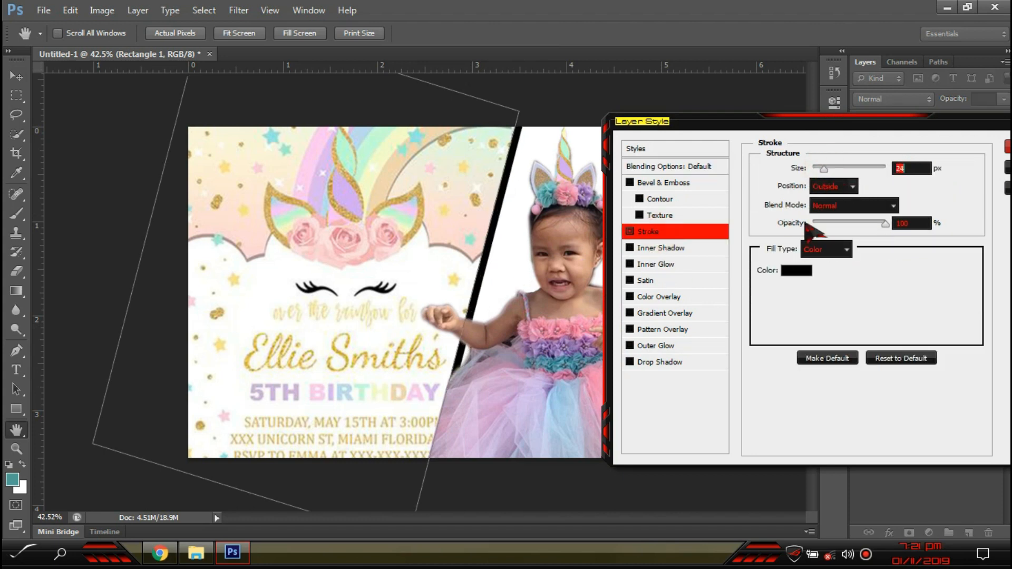
pyautogui.click(806, 270)
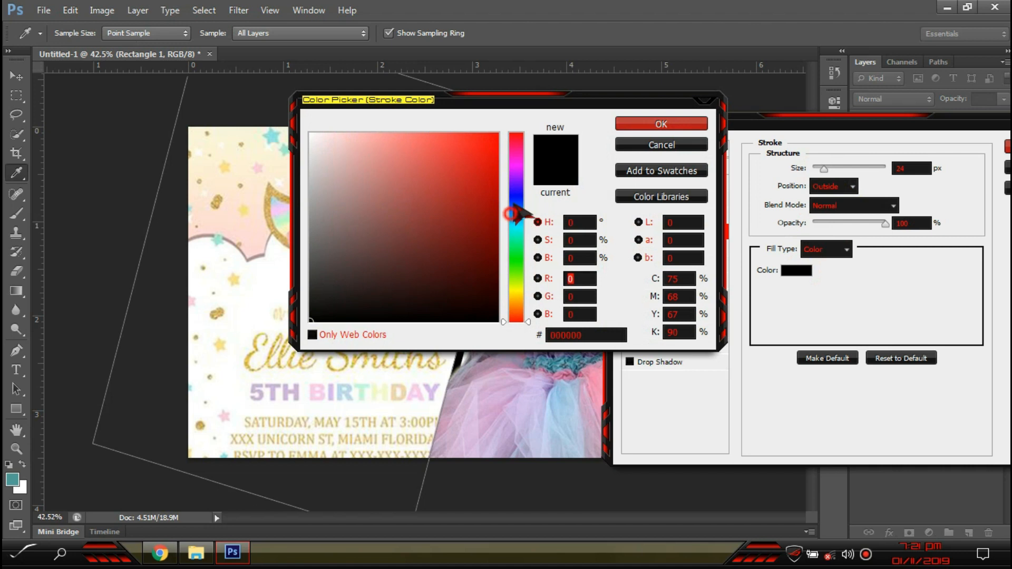
pyautogui.click(519, 222)
pyautogui.moveTo(481, 214)
pyautogui.mouseDown()
pyautogui.moveTo(575, 113)
pyautogui.moveTo(999, 293)
pyautogui.moveTo(859, 151)
pyautogui.mouseUp()
pyautogui.moveTo(792, 271)
pyautogui.mouseDown()
pyautogui.moveTo(788, 279)
pyautogui.moveTo(784, 270)
pyautogui.mouseUp()
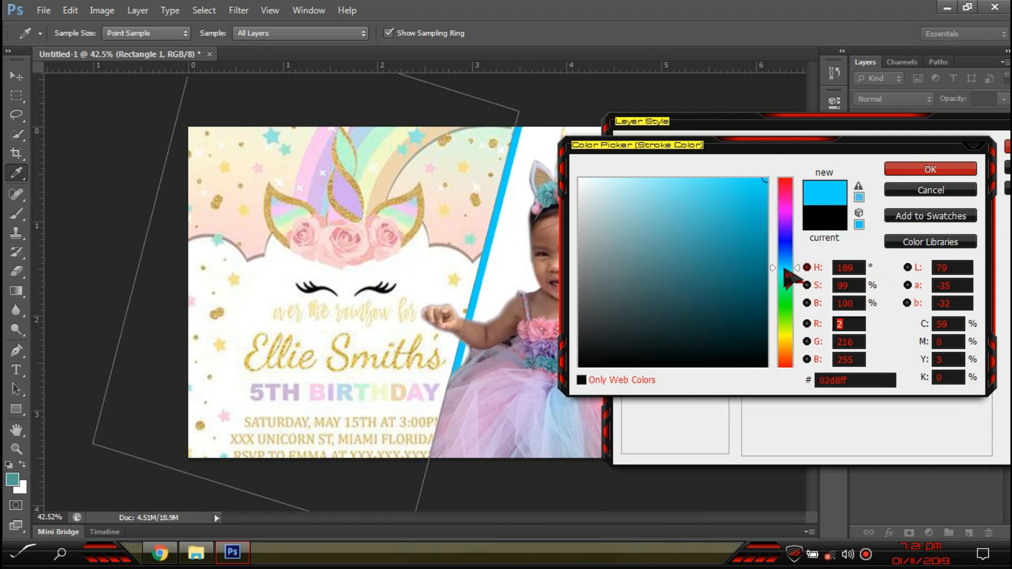
pyautogui.click(926, 169)
pyautogui.moveTo(821, 170); pyautogui.dragTo(824, 176)
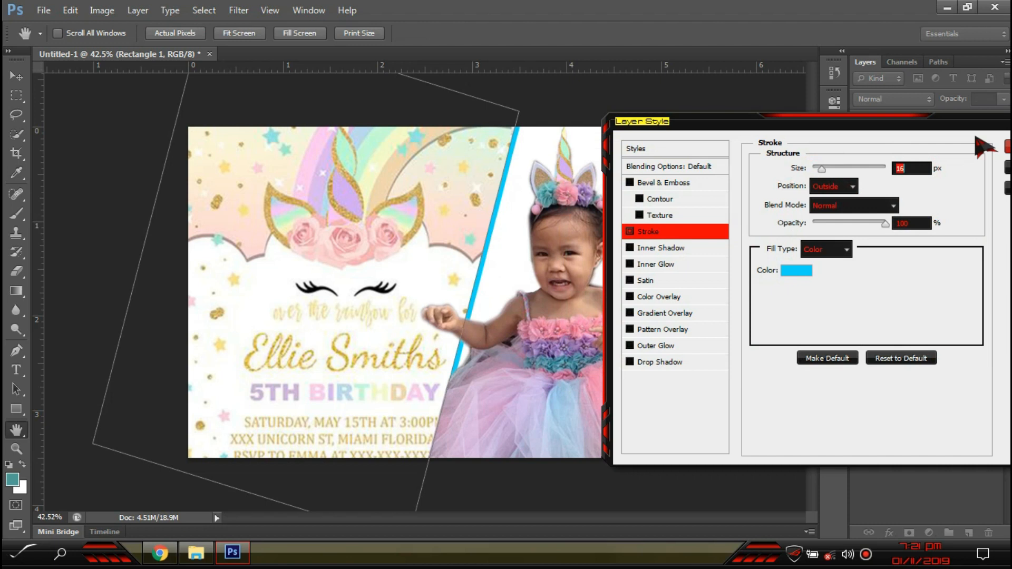
pyautogui.press('Return')
# - Nudge the unicorn template artwork slightly left
pyautogui.click(642, 88)
pyautogui.click(397, 252)
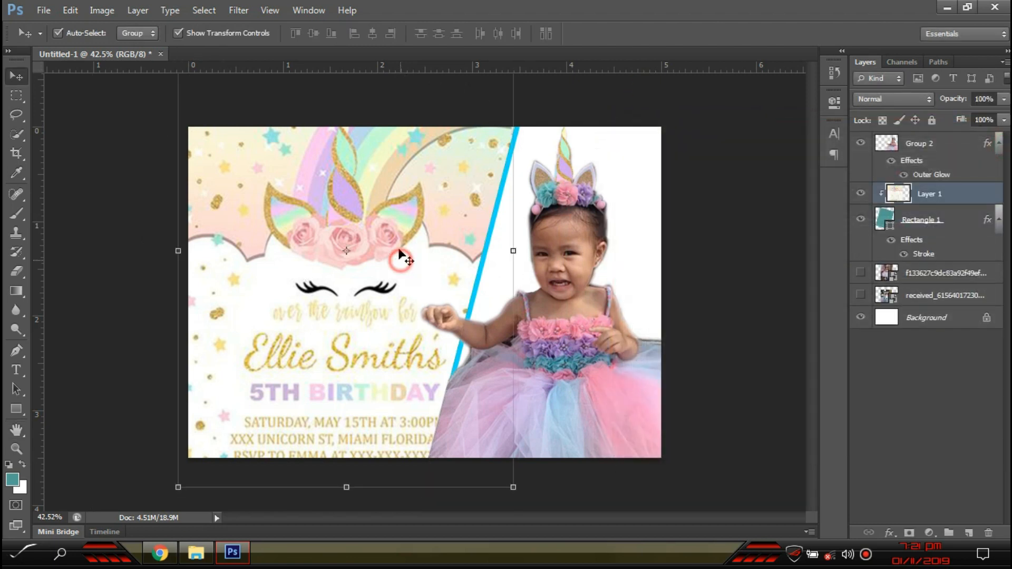
pyautogui.moveTo(393, 246); pyautogui.dragTo(387, 247)
# - Paint white over the rainbow line, name, 5TH, Ellie, date, address and RSVP text with a smaller brush
pyautogui.scroll(3, 359, 318)
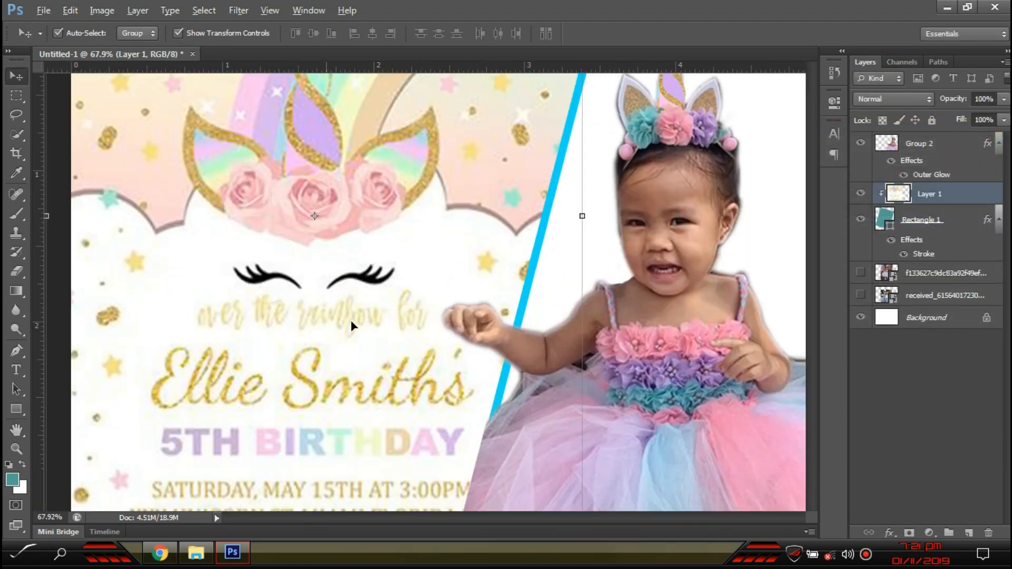
pyautogui.scroll(-1, 350, 322)
pyautogui.press('i')
pyautogui.click(169, 256)
pyautogui.press('b')
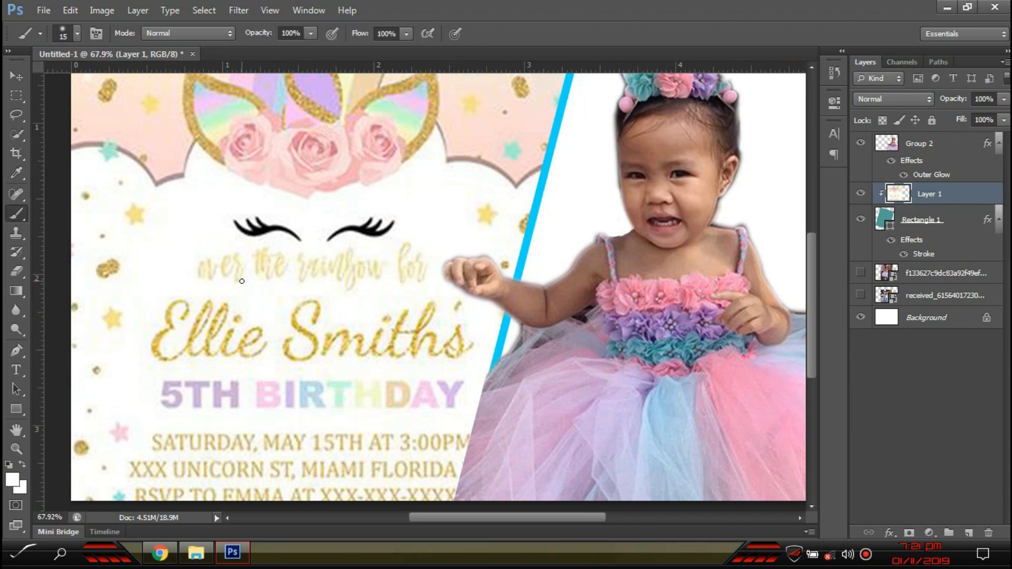
pyautogui.moveTo(209, 274)
pyautogui.mouseDown()
pyautogui.moveTo(343, 264)
pyautogui.moveTo(402, 280)
pyautogui.moveTo(443, 333)
pyautogui.moveTo(445, 389)
pyautogui.moveTo(422, 474)
pyautogui.moveTo(457, 387)
pyautogui.moveTo(327, 501)
pyautogui.moveTo(296, 350)
pyautogui.moveTo(395, 313)
pyautogui.mouseUp()
pyautogui.press('[')
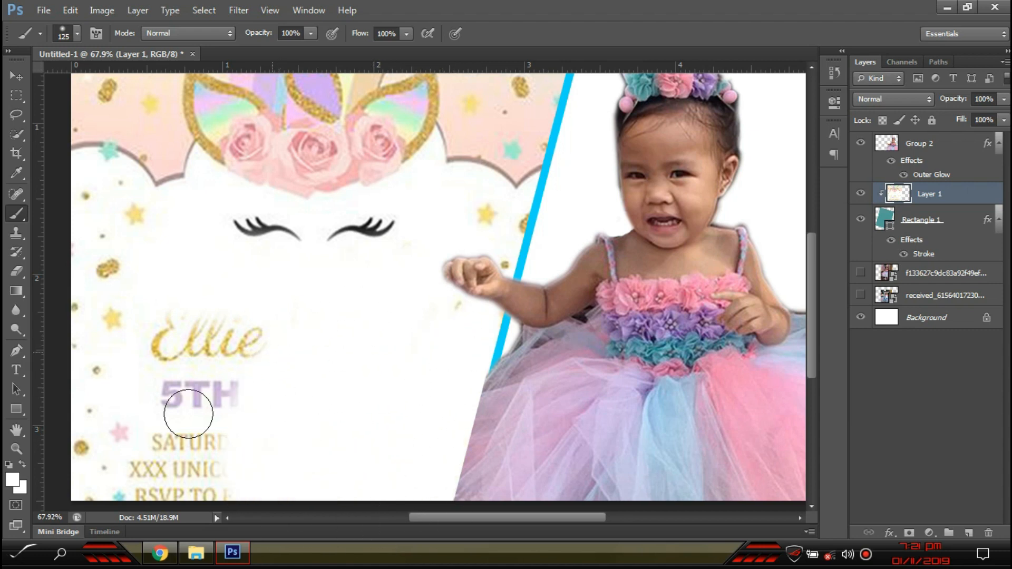
pyautogui.moveTo(188, 414); pyautogui.dragTo(186, 337)
pyautogui.moveTo(180, 460); pyautogui.dragTo(173, 454)
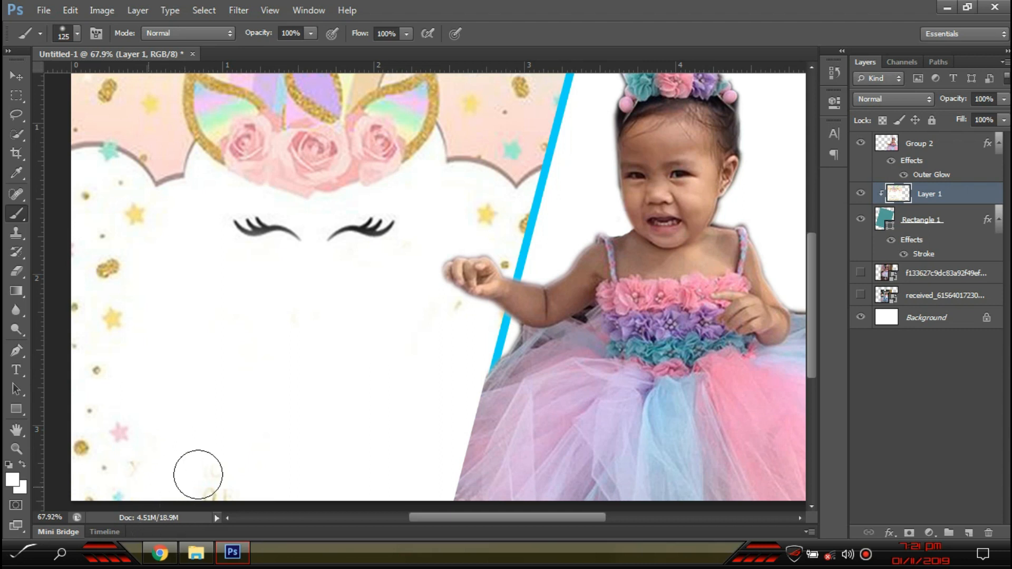
# - With the Move tool, deselect the unicorn and girl layers and select the Background layer
pyautogui.scroll(-3, 260, 467)
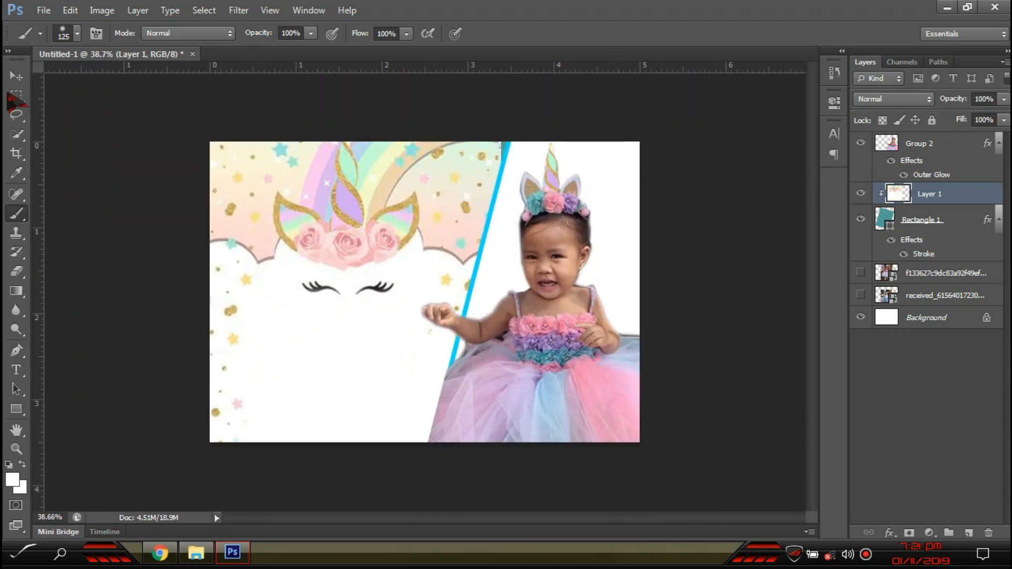
pyautogui.click(16, 77)
pyautogui.click(66, 201)
pyautogui.scroll(1, 607, 328)
pyautogui.click(608, 330)
pyautogui.click(752, 450)
pyautogui.click(909, 319)
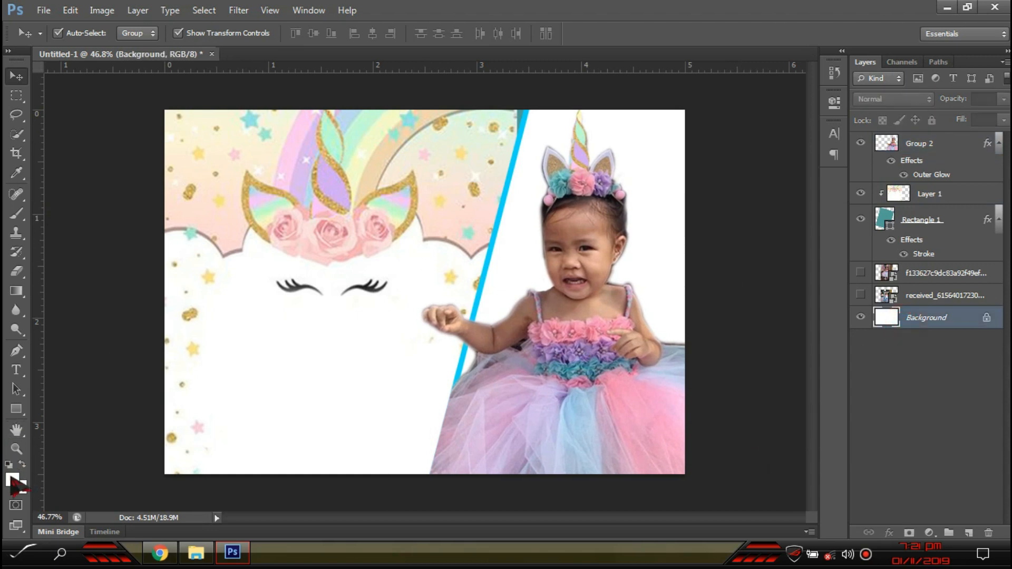
# - Check the foreground colour, then switch from the Paint Bucket to the Gradient tool
pyautogui.click(13, 482)
pyautogui.press('Return')
pyautogui.click(17, 296)
pyautogui.click(64, 301)
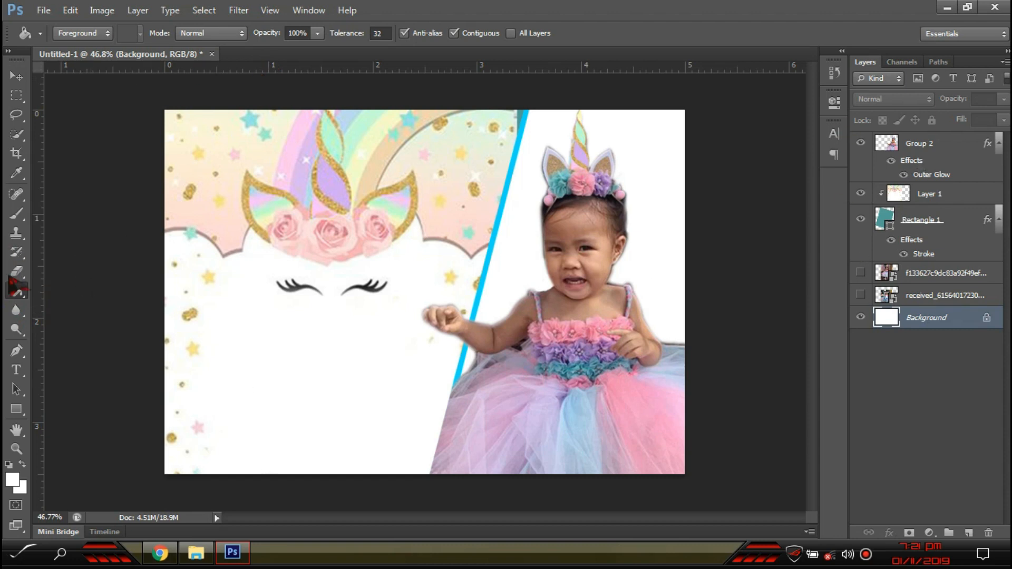
pyautogui.rightClick(19, 294)
pyautogui.click(88, 300)
pyautogui.rightClick(14, 292)
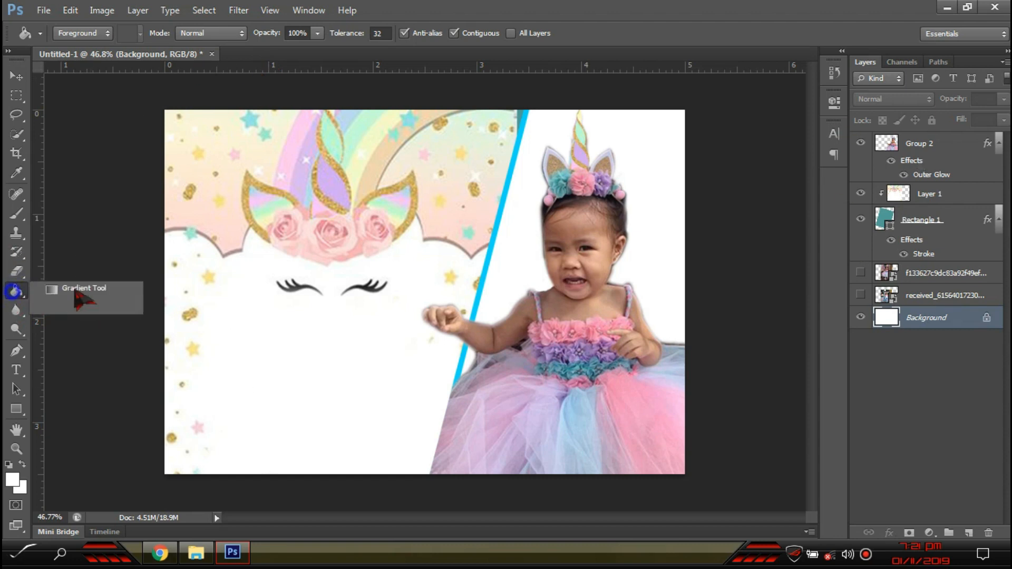
pyautogui.click(78, 289)
# - In the Gradient Editor, try a pale cyan to light pink Foreground to Transparent gradient
pyautogui.click(92, 35)
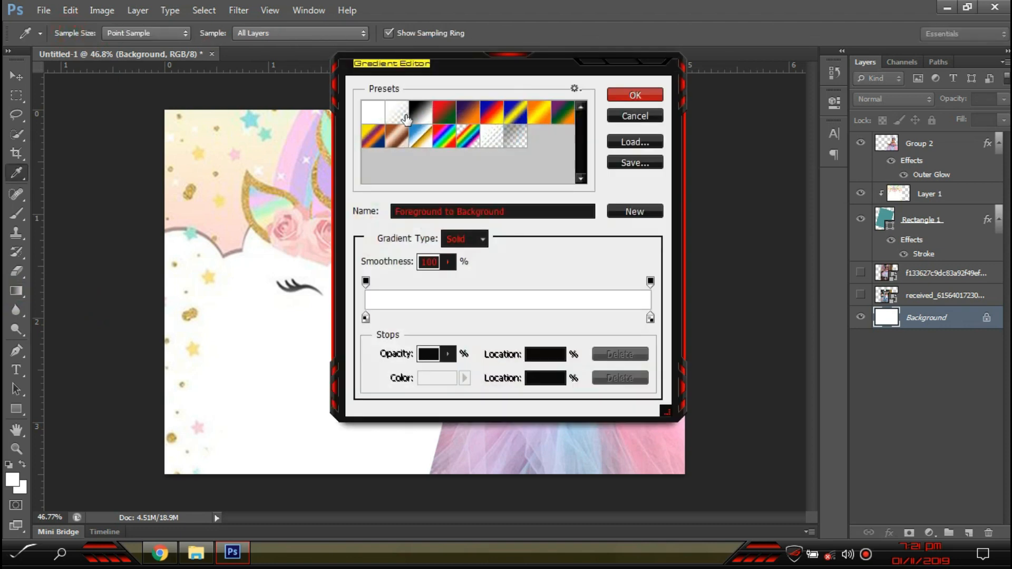
pyautogui.click(402, 114)
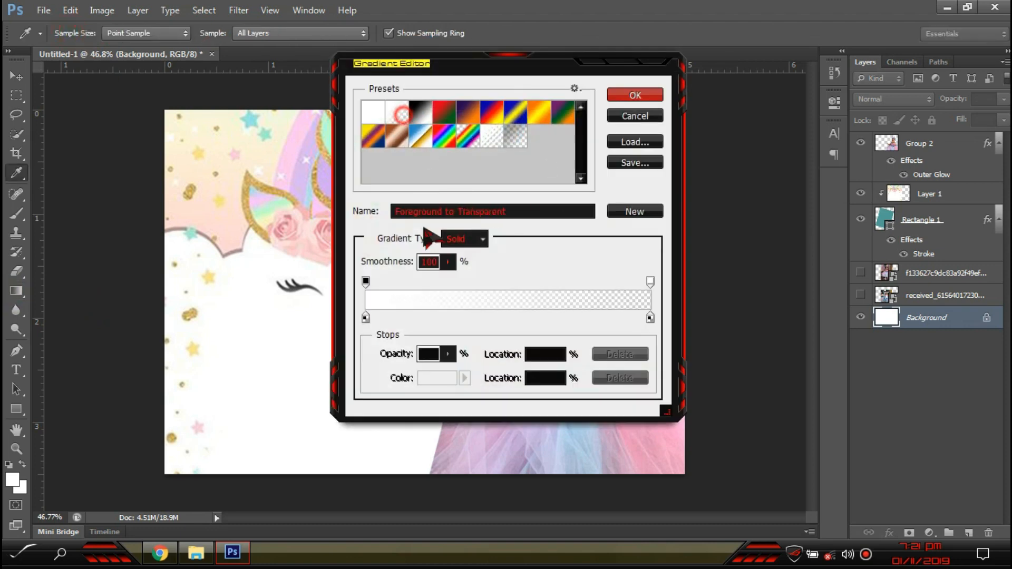
pyautogui.doubleClick(366, 318)
pyautogui.moveTo(784, 311); pyautogui.dragTo(785, 269)
pyautogui.moveTo(622, 207); pyautogui.dragTo(625, 134)
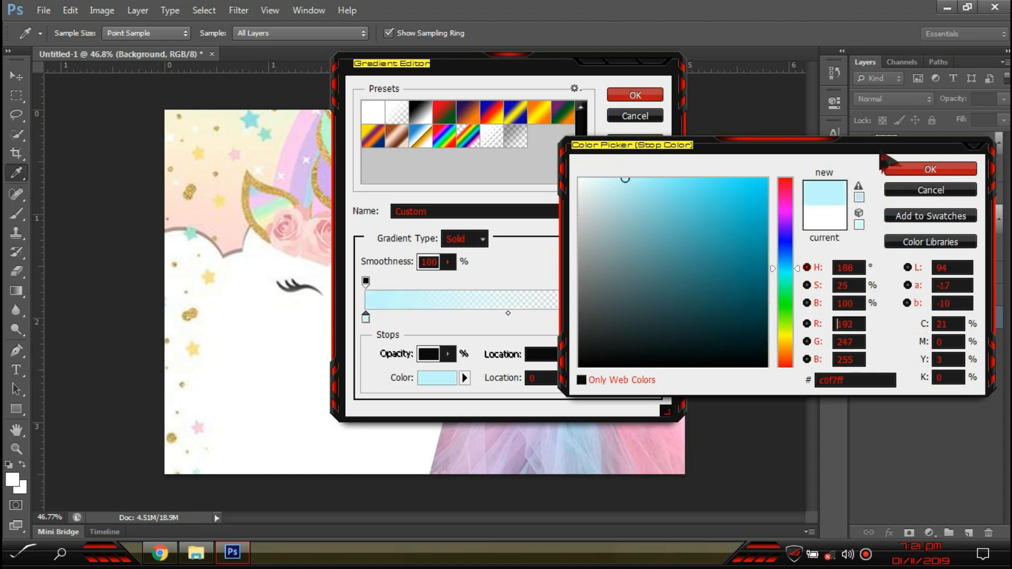
pyautogui.click(915, 174)
pyautogui.doubleClick(650, 319)
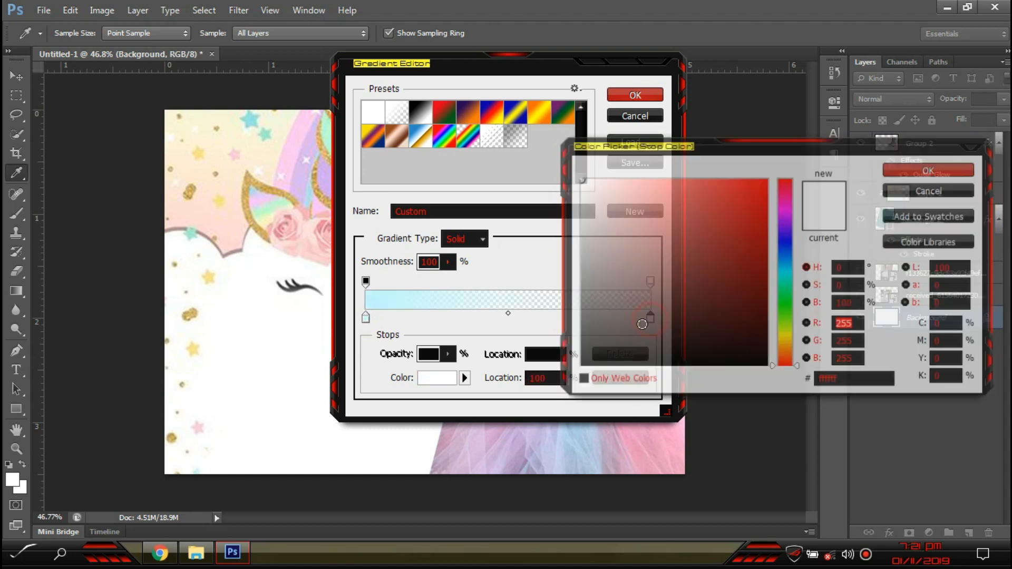
pyautogui.moveTo(791, 219); pyautogui.dragTo(787, 202)
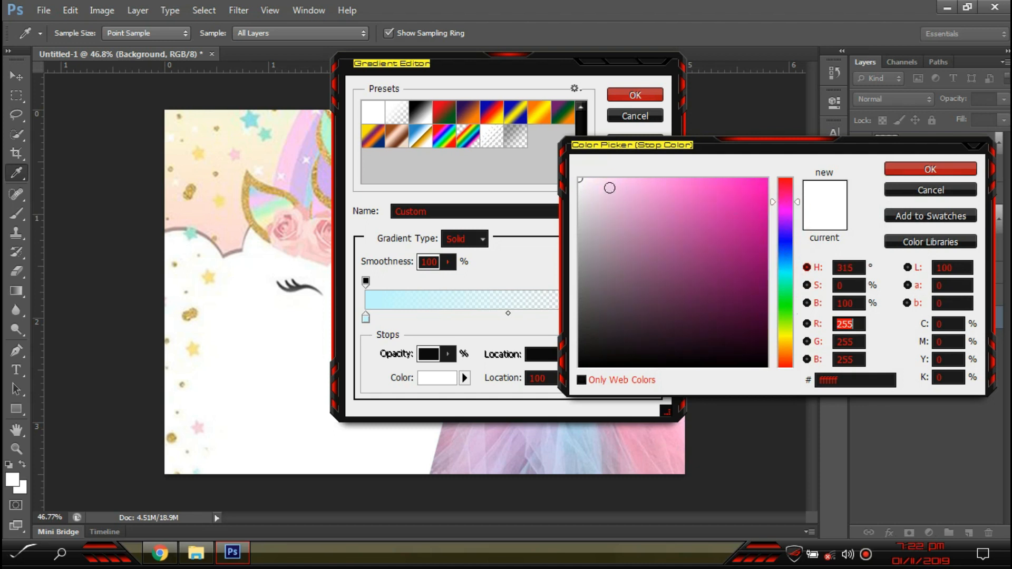
pyautogui.click(617, 180)
pyautogui.click(900, 165)
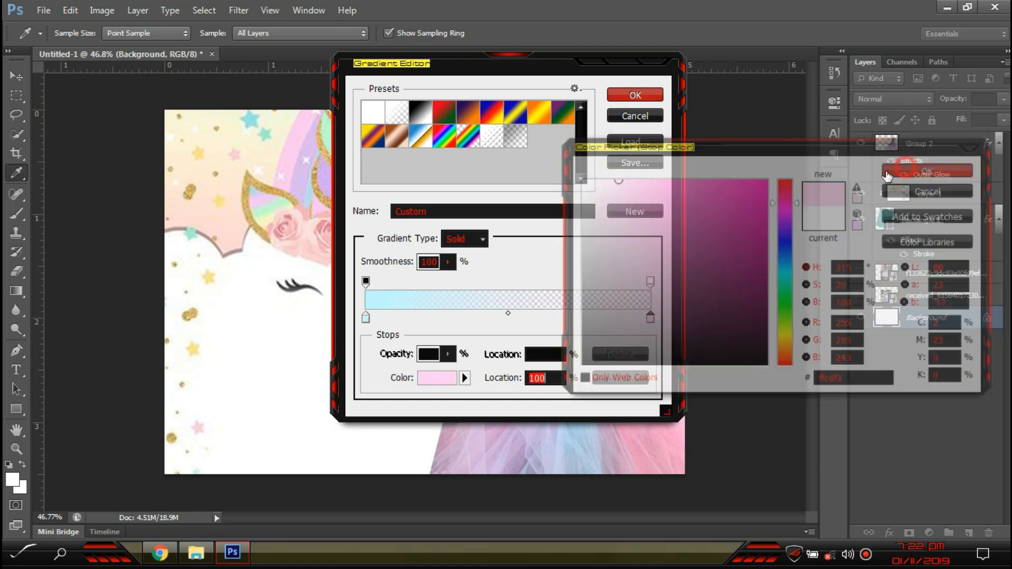
pyautogui.click(651, 282)
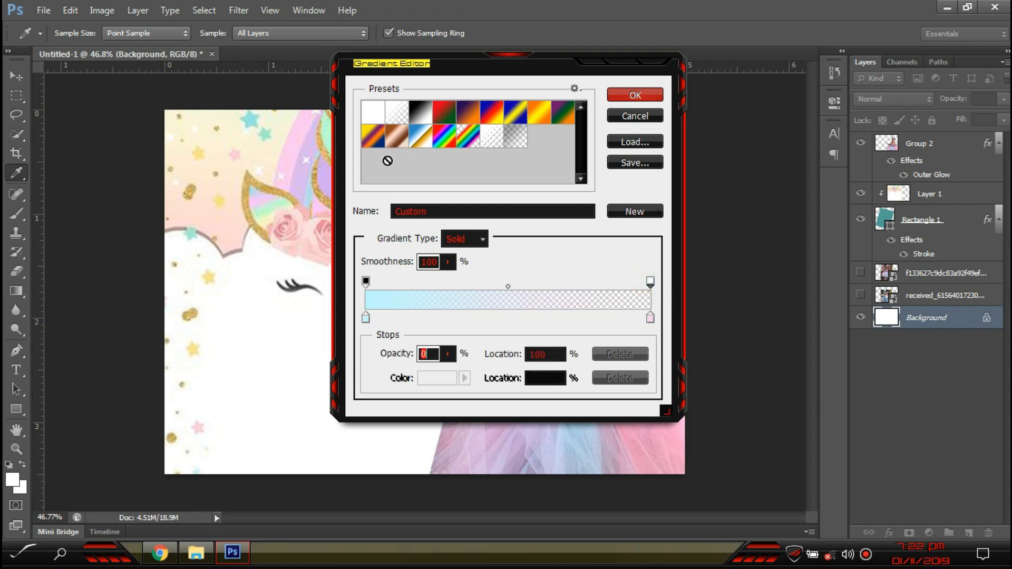
# - Rebuild the Black, White preset as light pink to light blue and drag it diagonally across the background
pyautogui.click(428, 120)
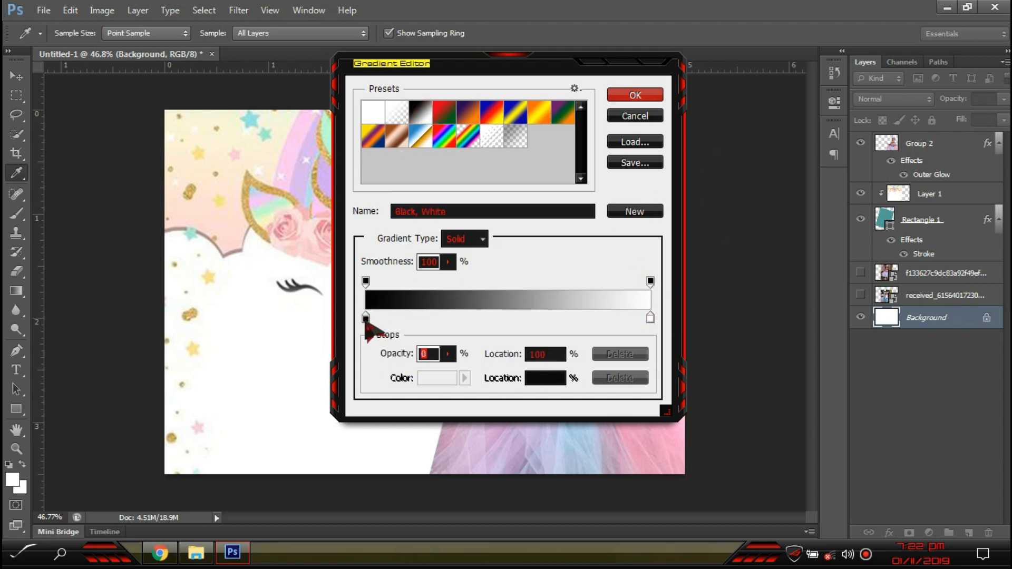
pyautogui.doubleClick(366, 319)
pyautogui.moveTo(786, 242); pyautogui.dragTo(790, 211)
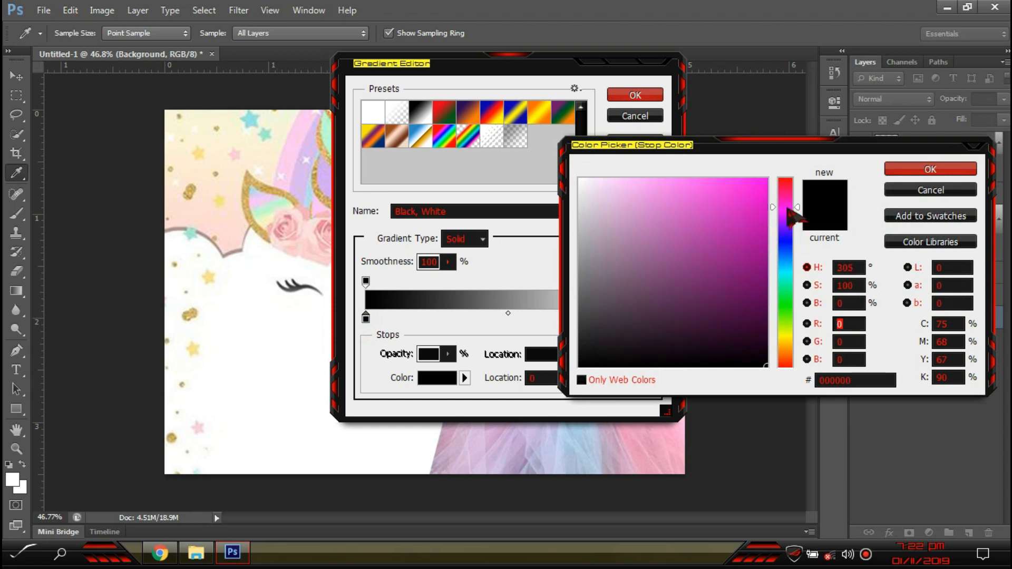
pyautogui.click(640, 179)
pyautogui.click(949, 169)
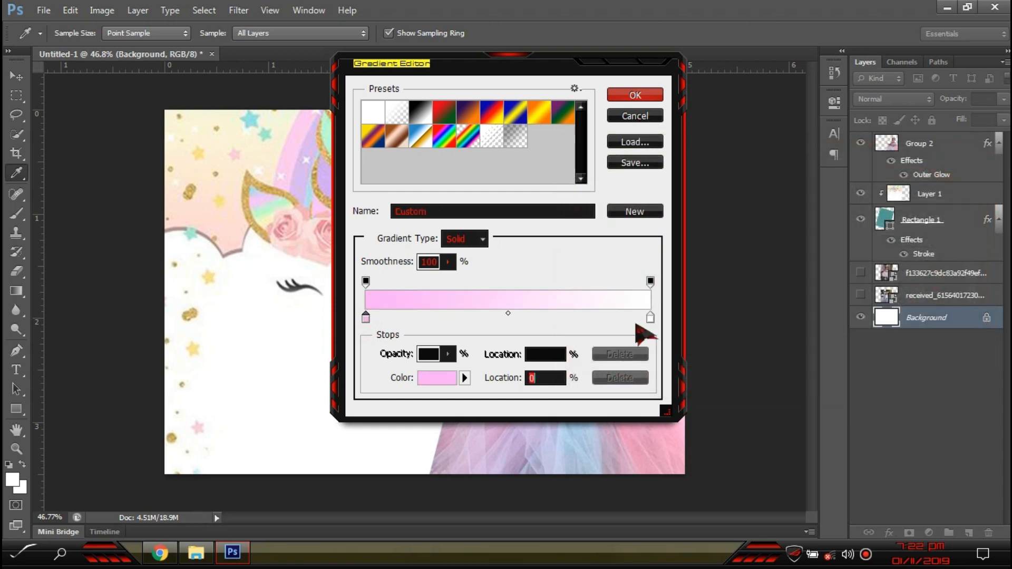
pyautogui.doubleClick(651, 318)
pyautogui.click(786, 263)
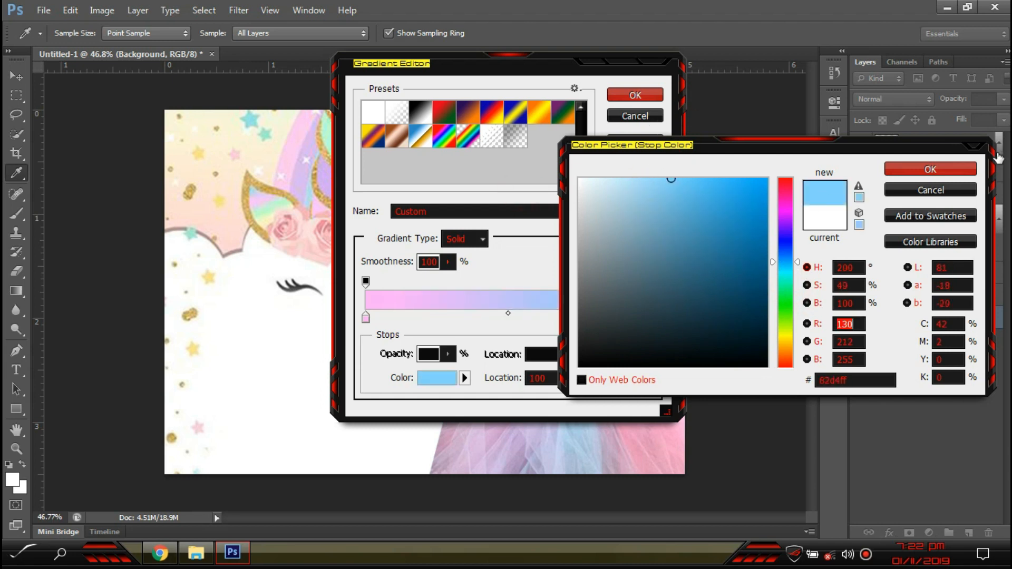
pyautogui.click(943, 170)
pyautogui.click(612, 96)
pyautogui.moveTo(696, 95); pyautogui.dragTo(476, 493)
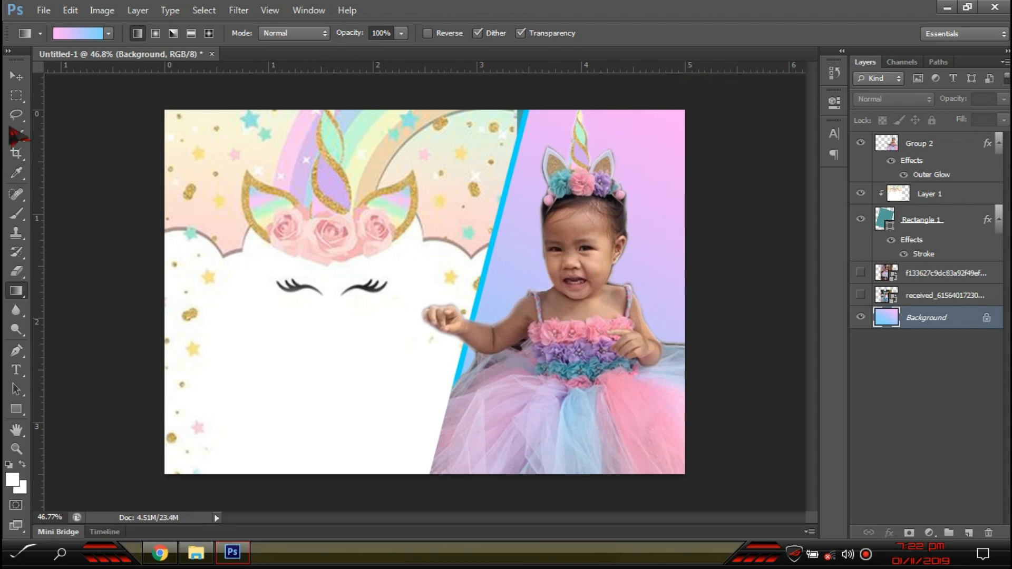
pyautogui.click(15, 76)
# - Select Group 2 and erase the dark tulle fringe beside the girl's hand with a smaller eraser
pyautogui.click(565, 335)
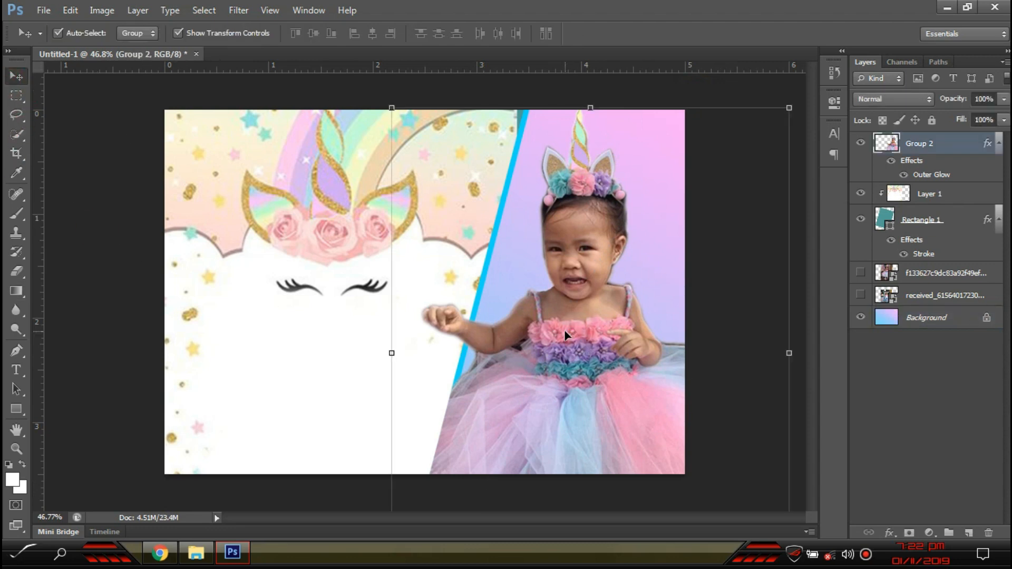
pyautogui.click(721, 328)
pyautogui.click(654, 407)
pyautogui.scroll(6, 674, 430)
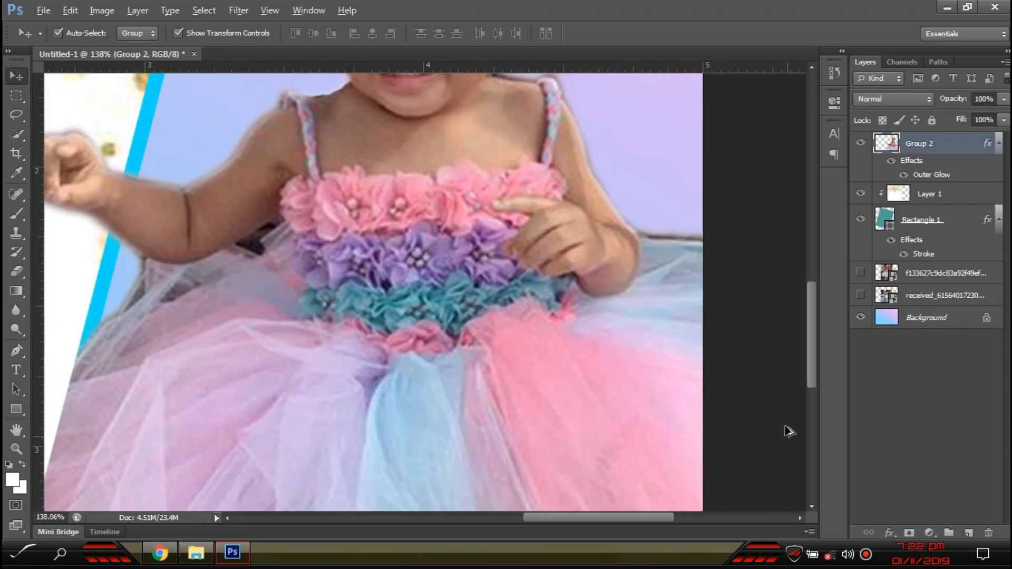
pyautogui.press('e')
pyautogui.press('[')
pyautogui.press('[')
pyautogui.press('[')
pyautogui.press('[')
pyautogui.press('[')
pyautogui.press('[')
pyautogui.press('[')
pyautogui.press('[')
pyautogui.press('[')
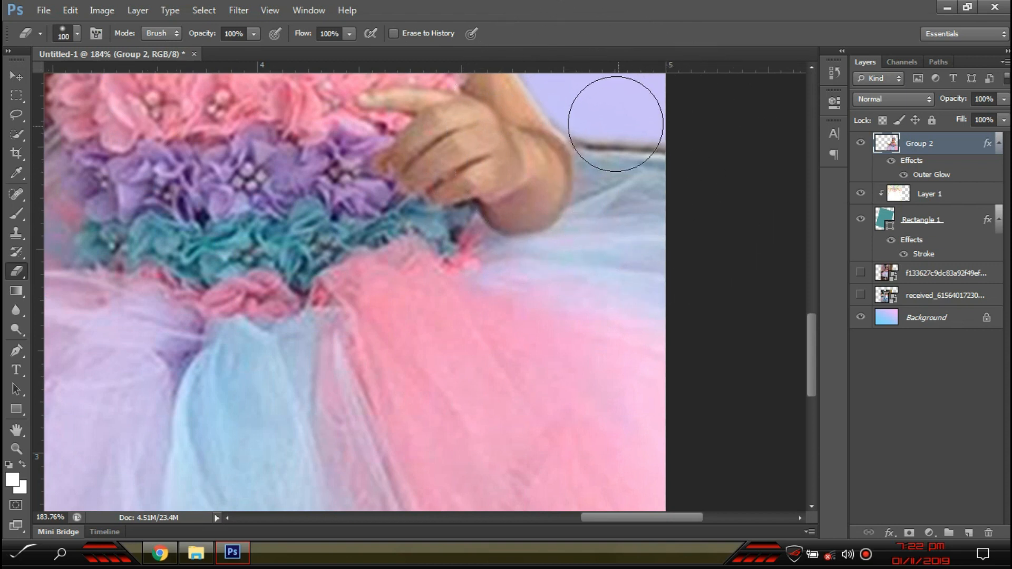
pyautogui.moveTo(596, 117)
pyautogui.mouseDown()
pyautogui.moveTo(616, 171)
pyautogui.moveTo(611, 128)
pyautogui.moveTo(656, 160)
pyautogui.moveTo(613, 146)
pyautogui.moveTo(596, 125)
pyautogui.moveTo(694, 260)
pyautogui.moveTo(626, 171)
pyautogui.moveTo(609, 187)
pyautogui.moveTo(599, 228)
pyautogui.moveTo(676, 241)
pyautogui.moveTo(590, 230)
pyautogui.moveTo(551, 241)
pyautogui.mouseUp()
pyautogui.press('[')
pyautogui.scroll(-6, 493, 287)
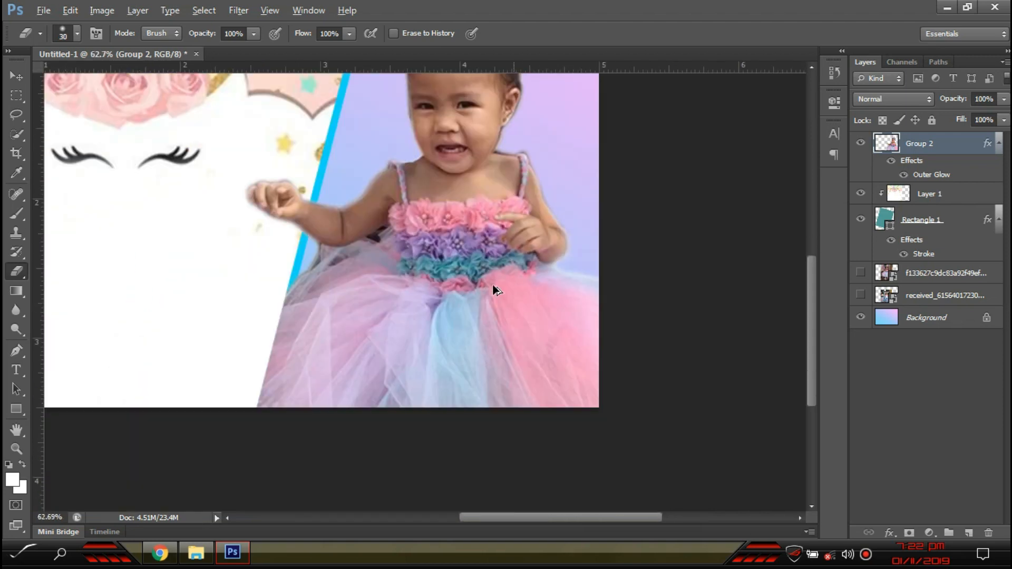
pyautogui.click(17, 76)
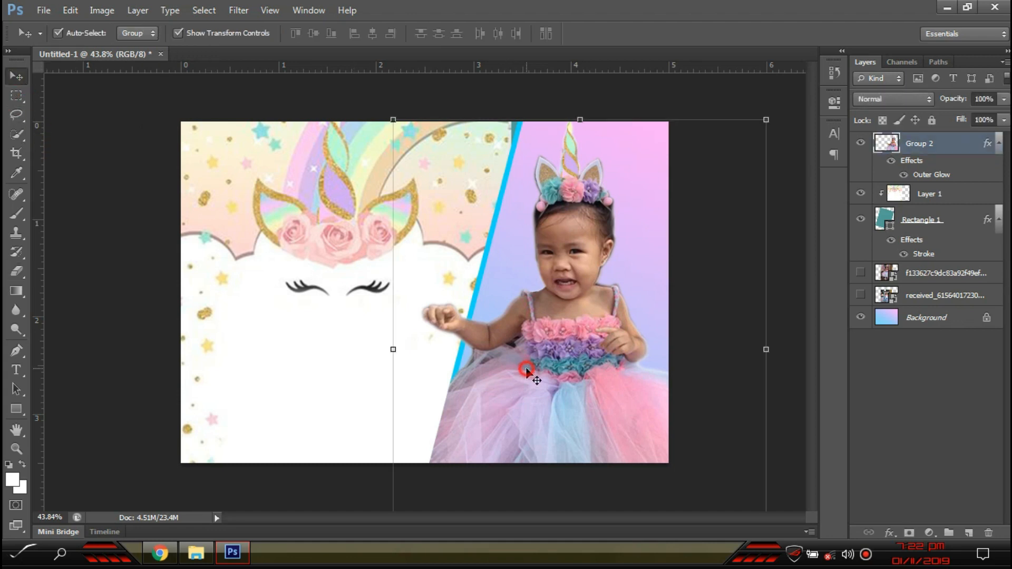
# - Brighten the girl's photo midtones with a Curves adjustment
pyautogui.hotkey('ctrl', 'm')
pyautogui.moveTo(501, 231); pyautogui.dragTo(491, 209)
pyautogui.moveTo(569, 67); pyautogui.dragTo(324, 81)
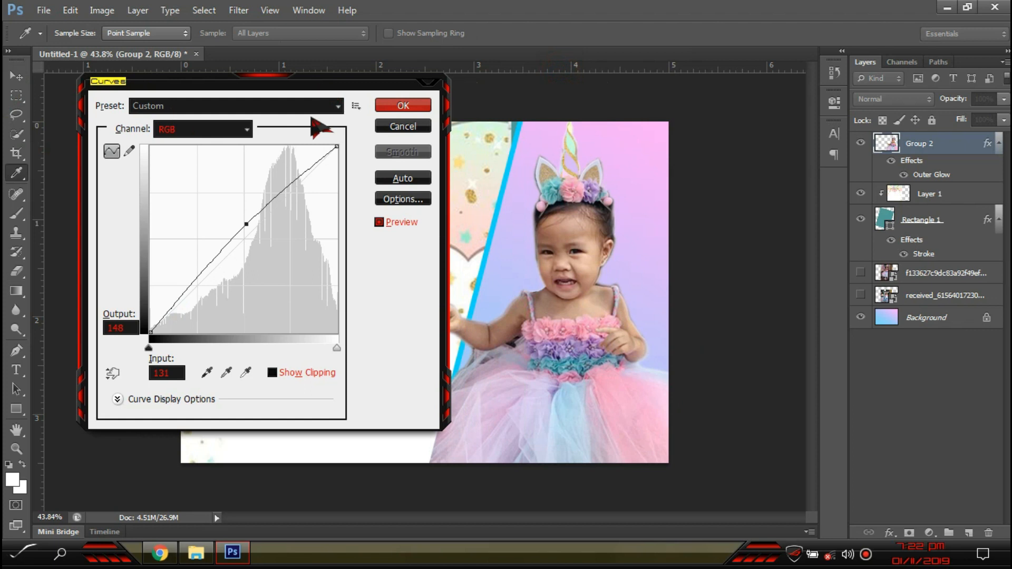
pyautogui.click(407, 107)
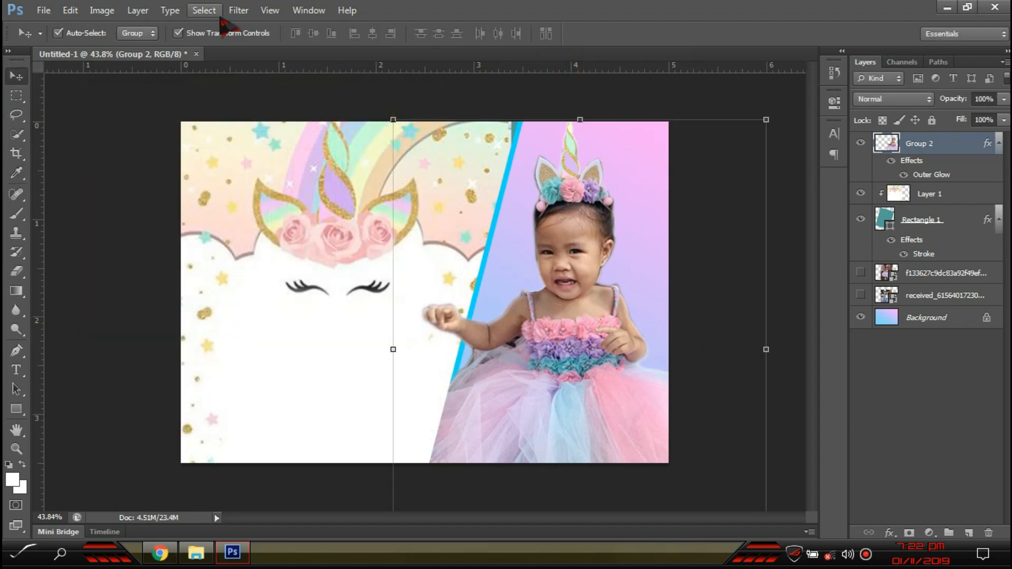
# - Raise the girl's photo saturation to +30 with Hue/Saturation
pyautogui.click(102, 10)
pyautogui.moveTo(127, 48)
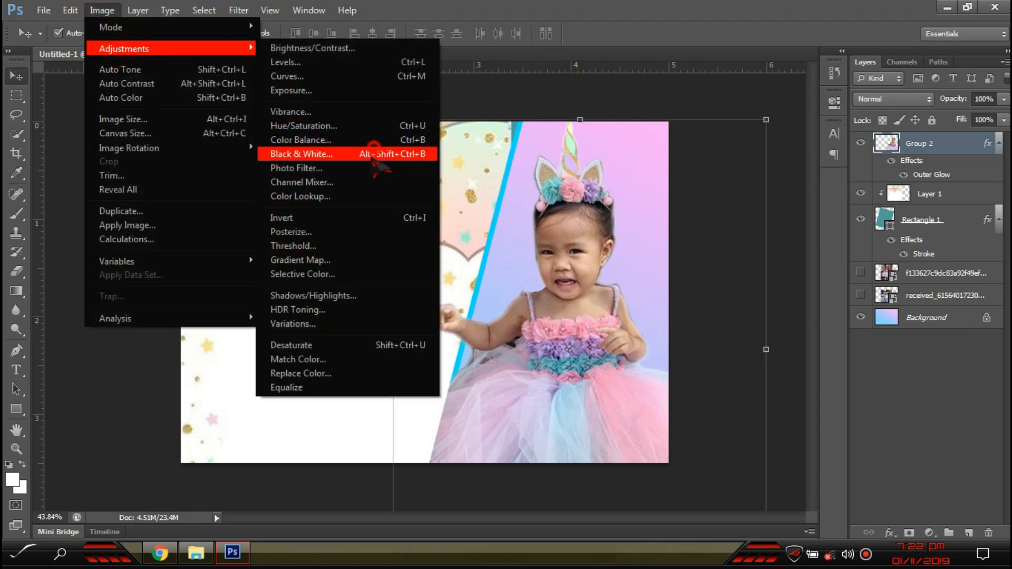
pyautogui.click(349, 127)
pyautogui.moveTo(476, 235); pyautogui.dragTo(485, 236)
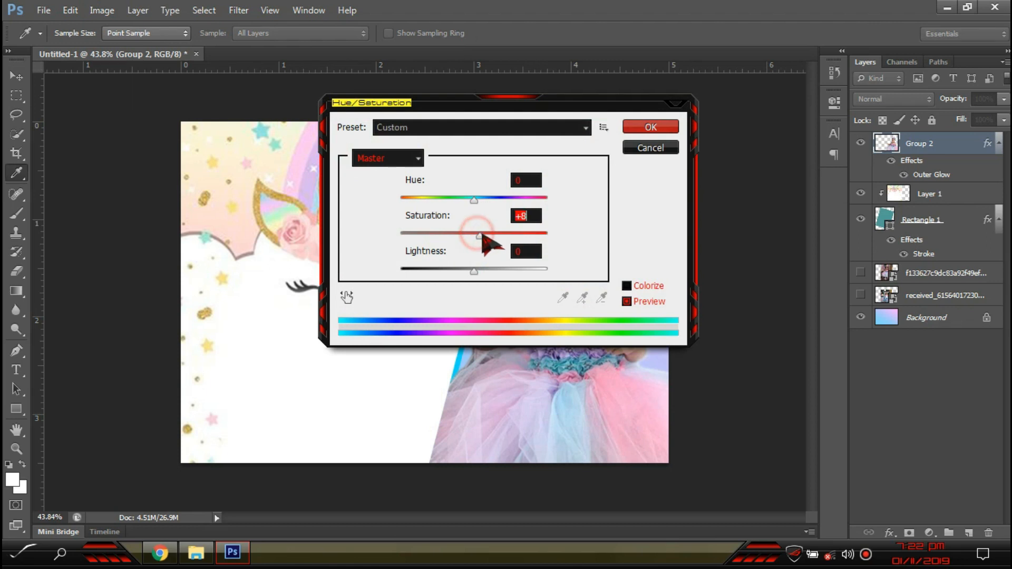
pyautogui.moveTo(534, 113); pyautogui.dragTo(232, 80)
pyautogui.moveTo(185, 202); pyautogui.dragTo(196, 207)
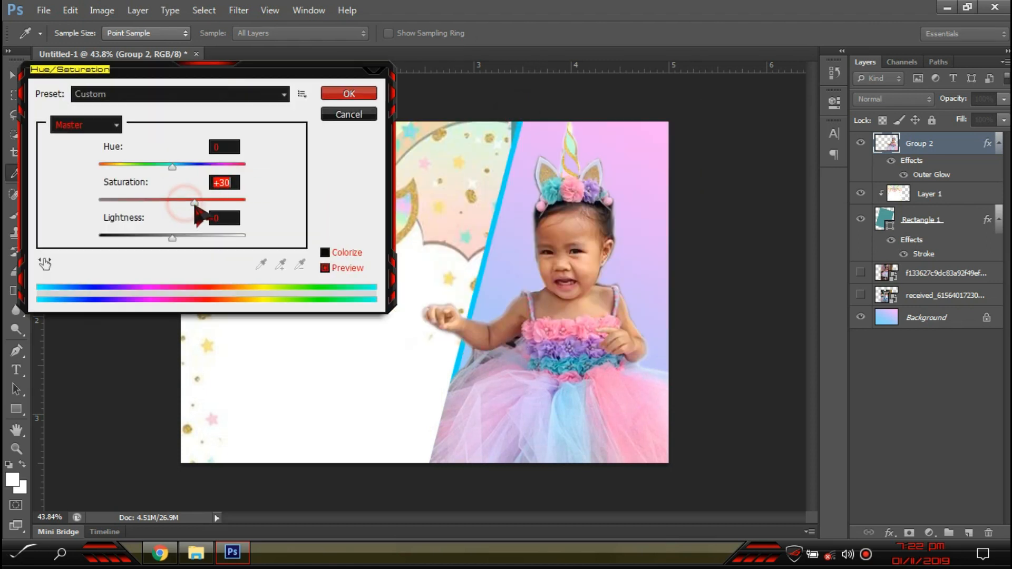
pyautogui.click(349, 95)
pyautogui.press('v')
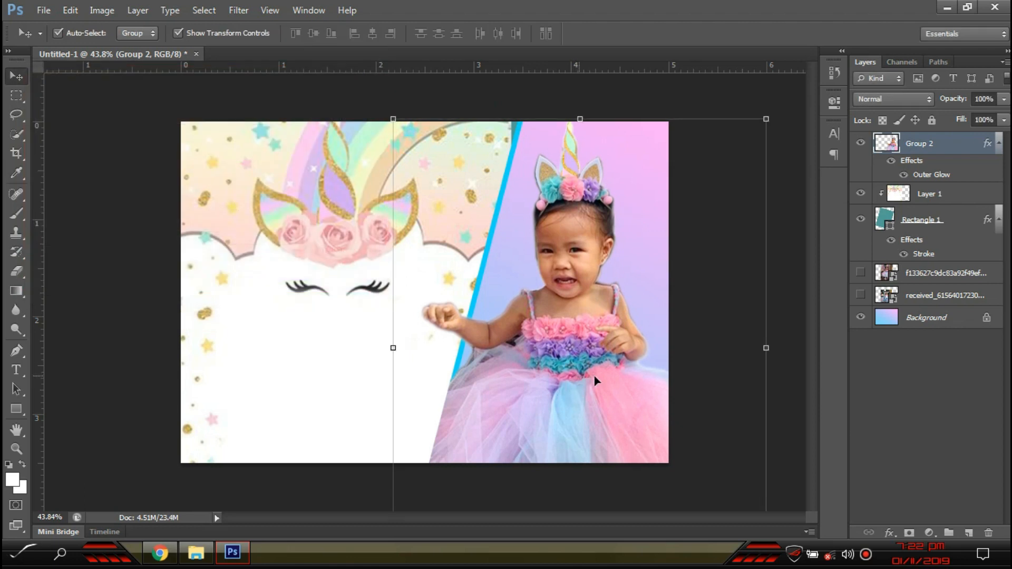
# - Reselect and slightly nudge the girl's group, then select the unicorn panel layer
pyautogui.click(736, 396)
pyautogui.scroll(2, 579, 408)
pyautogui.click(552, 416)
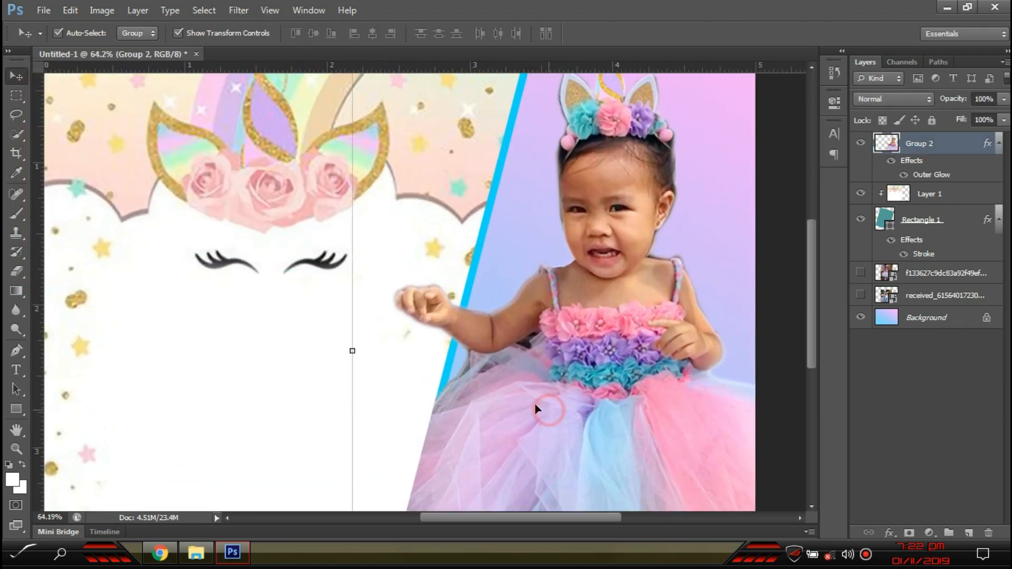
pyautogui.scroll(-2, 502, 434)
pyautogui.moveTo(488, 415); pyautogui.dragTo(493, 414)
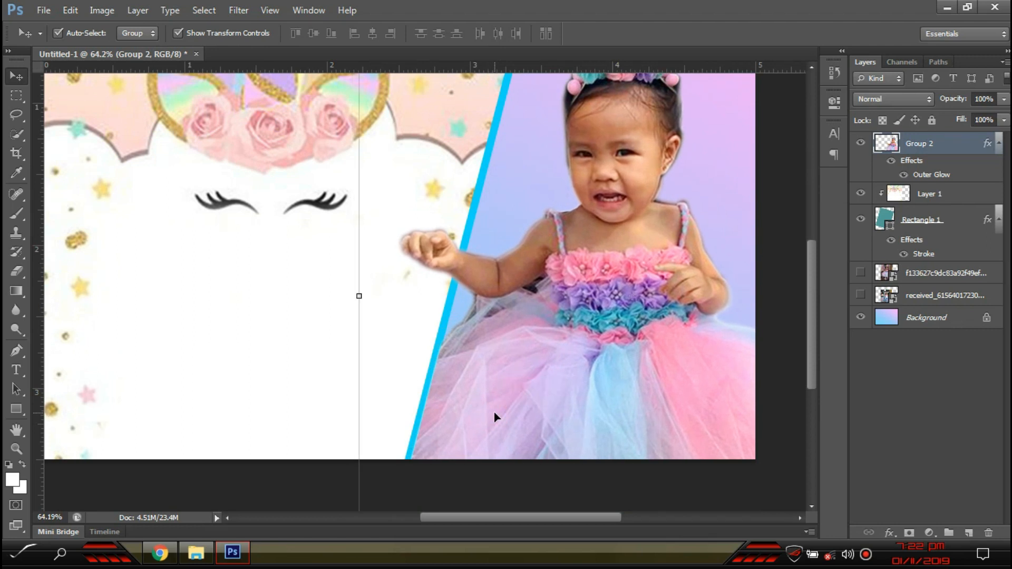
pyautogui.scroll(-2, 396, 377)
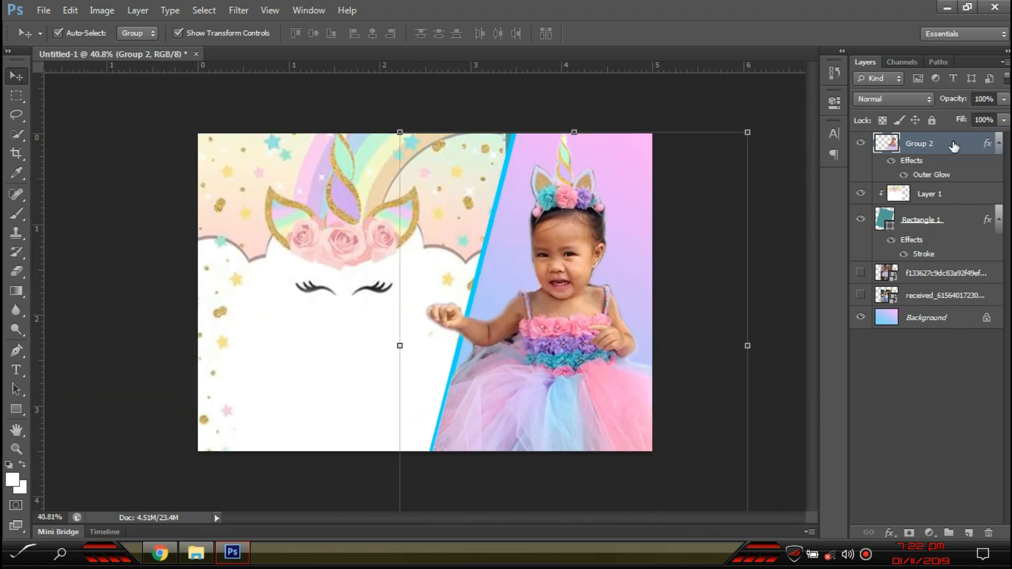
pyautogui.click(354, 379)
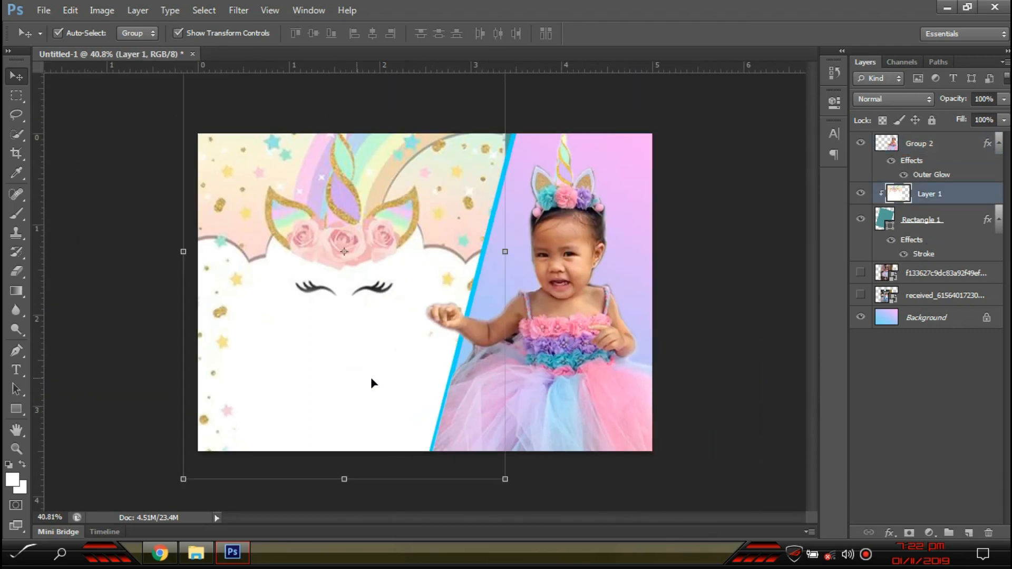
# - Give Layer 1, the unicorn panel, a larger, softer drop shadow
pyautogui.doubleClick(958, 196)
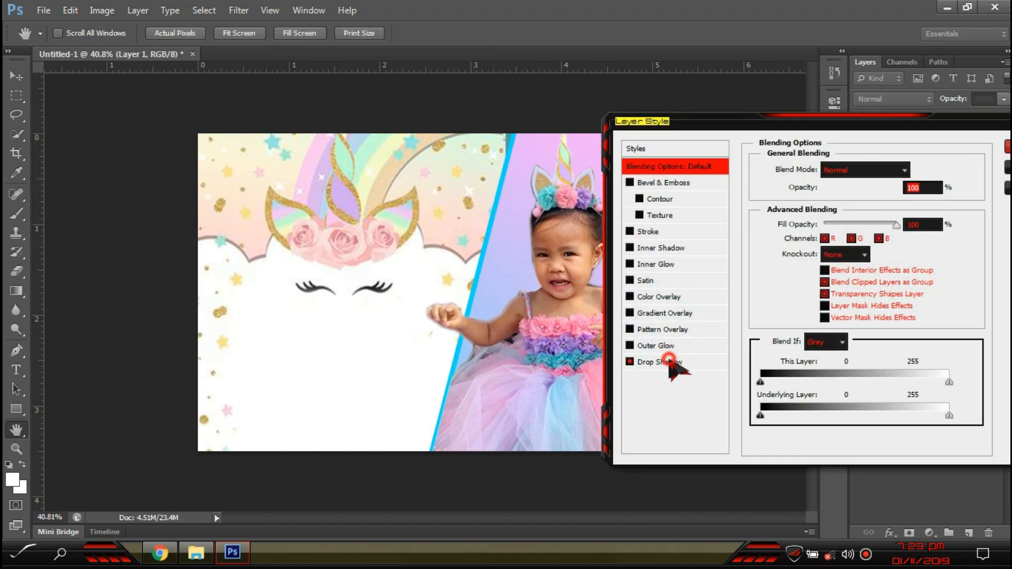
pyautogui.click(669, 361)
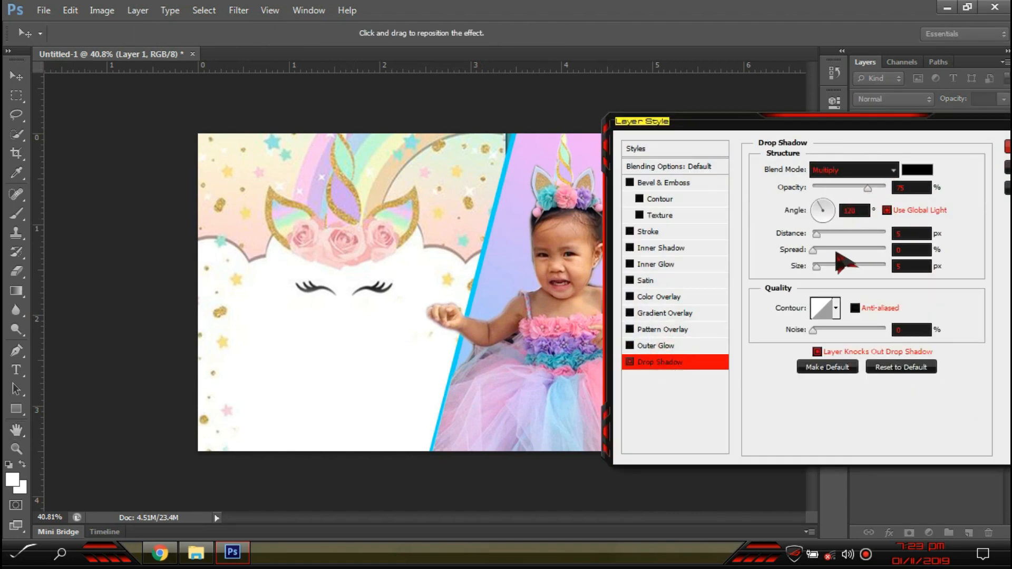
pyautogui.moveTo(821, 269); pyautogui.dragTo(840, 241)
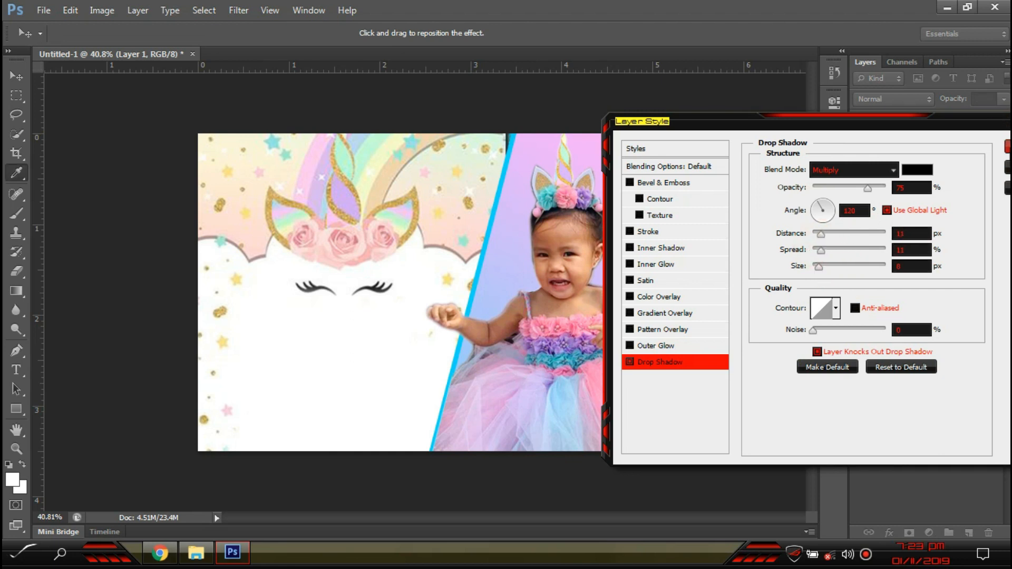
pyautogui.click(1008, 147)
# - Add a drop shadow to Rectangle 1 at 75% opacity, 26 px distance, 46 px size
pyautogui.scroll(2, 800, 328)
pyautogui.moveTo(930, 213)
pyautogui.mouseDown()
pyautogui.moveTo(928, 248)
pyautogui.moveTo(867, 286)
pyautogui.mouseUp()
pyautogui.hotkey('ctrl', 'z')
pyautogui.doubleClick(964, 250)
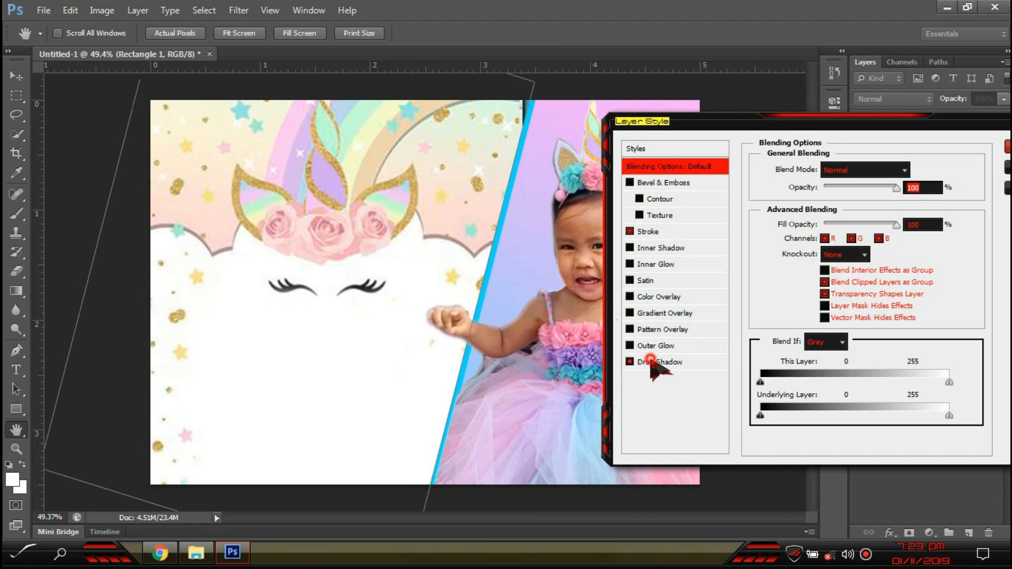
pyautogui.click(656, 362)
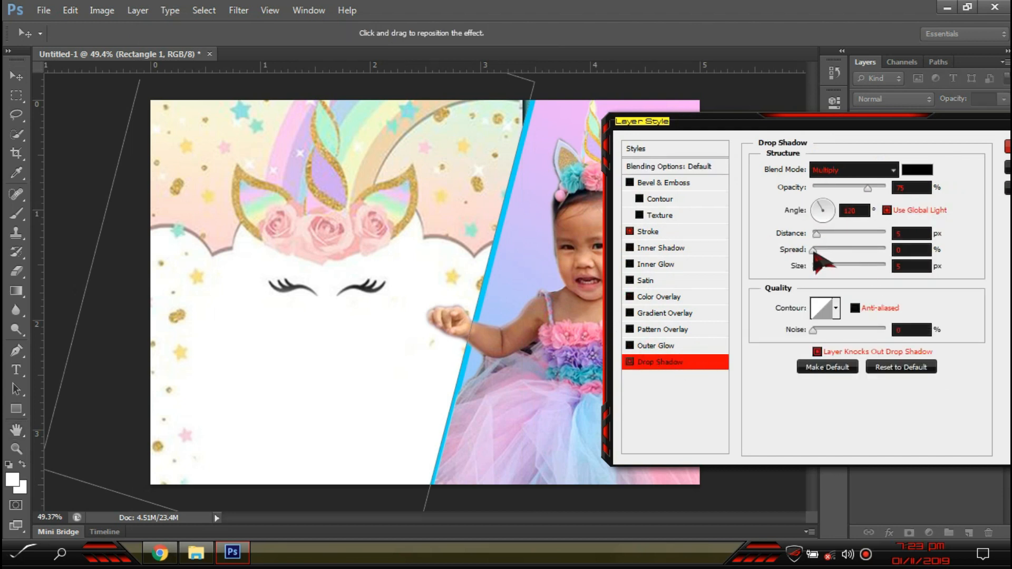
pyautogui.moveTo(817, 233); pyautogui.dragTo(831, 268)
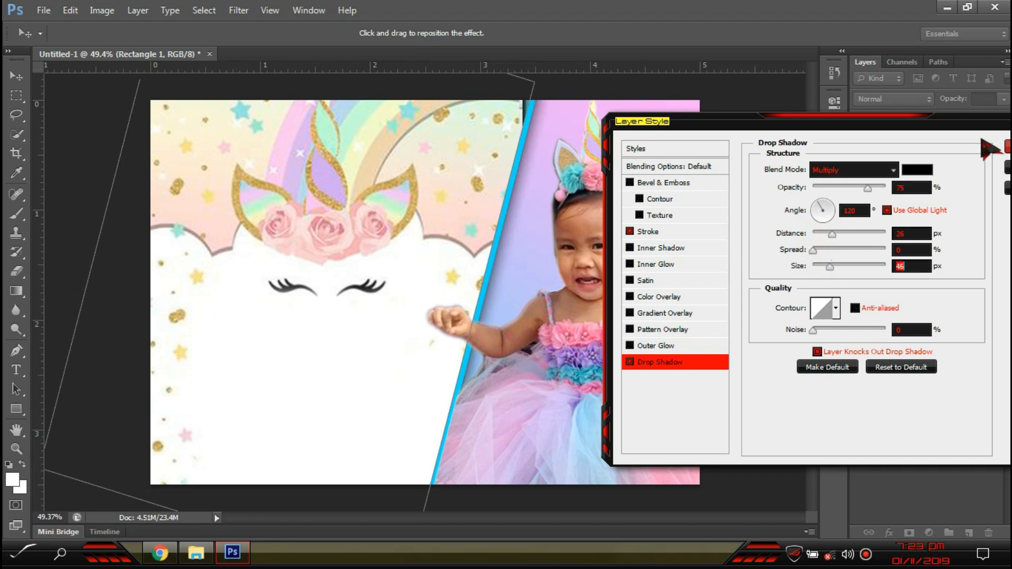
pyautogui.click(1007, 147)
# - Select the girl's photo group, nudge it slightly, and switch to the Eraser
pyautogui.scroll(2, 508, 429)
pyautogui.click(500, 435)
pyautogui.scroll(-2, 492, 463)
pyautogui.moveTo(430, 421); pyautogui.dragTo(432, 412)
pyautogui.press('e')
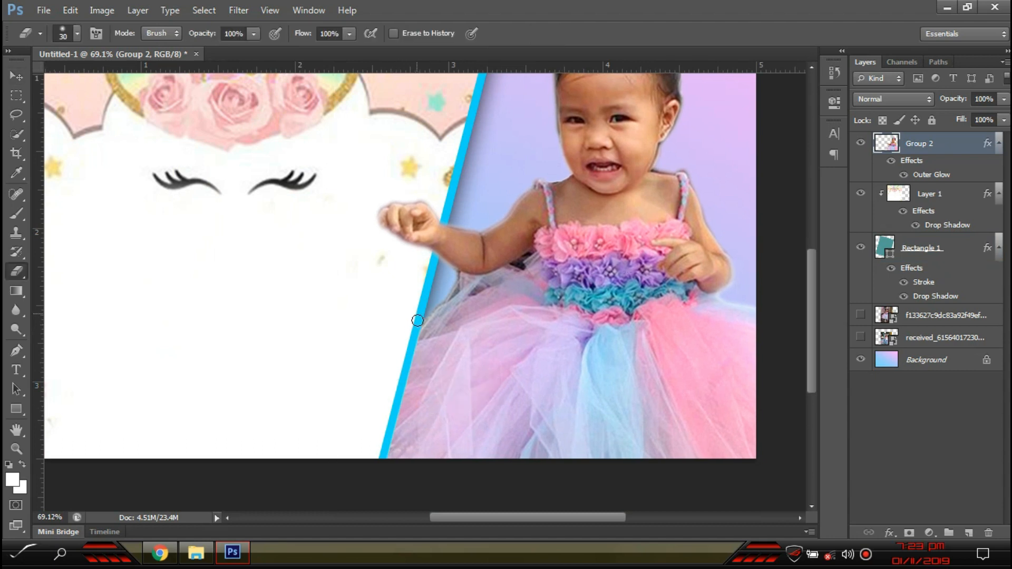
# - Enlarge the eraser, then select the unicorn panel layer (Layer 1)
pyautogui.press(']')
pyautogui.press(']')
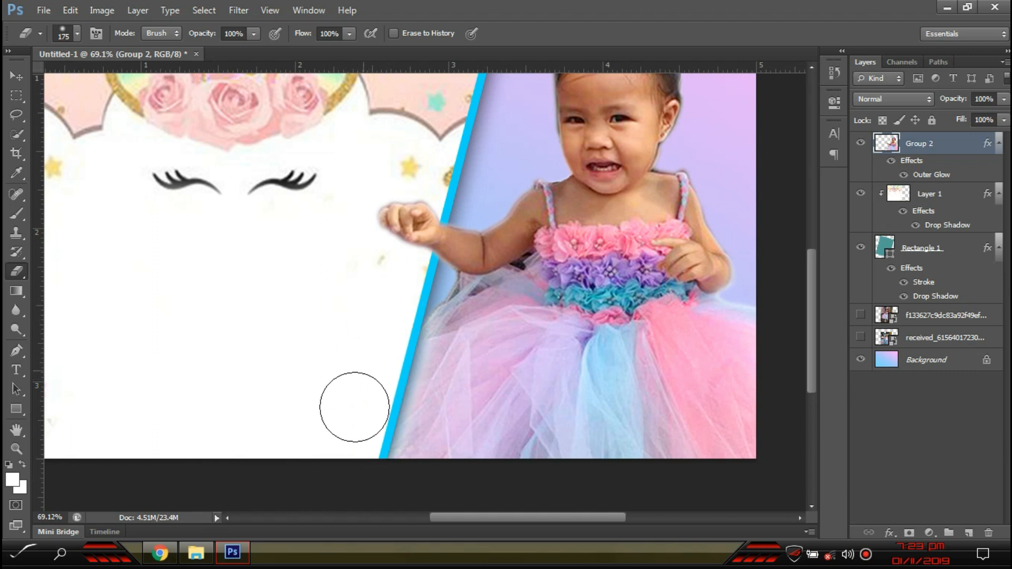
pyautogui.scroll(-3, 352, 422)
pyautogui.click(16, 77)
pyautogui.scroll(3, 402, 350)
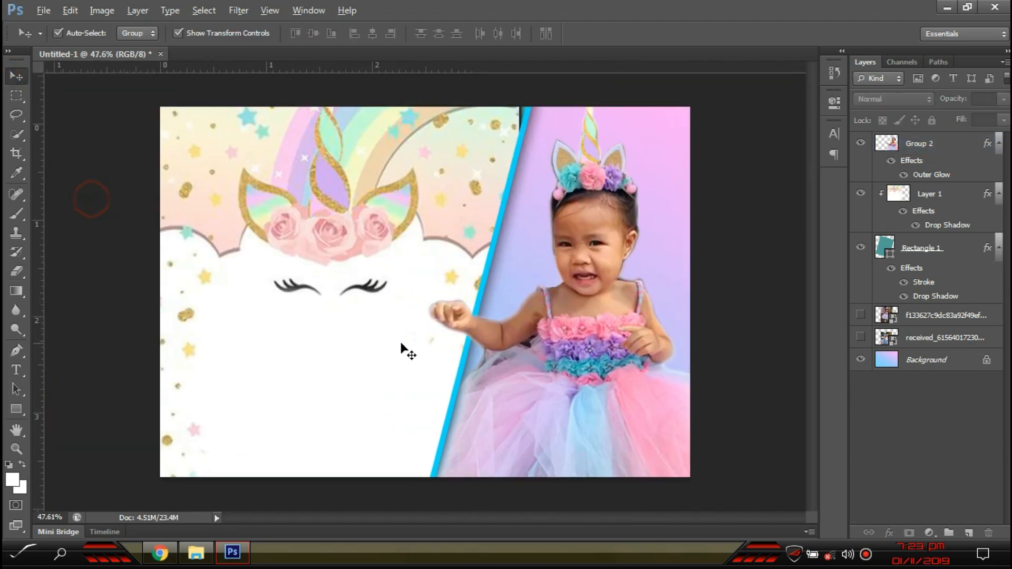
pyautogui.click(328, 210)
pyautogui.scroll(1, 314, 304)
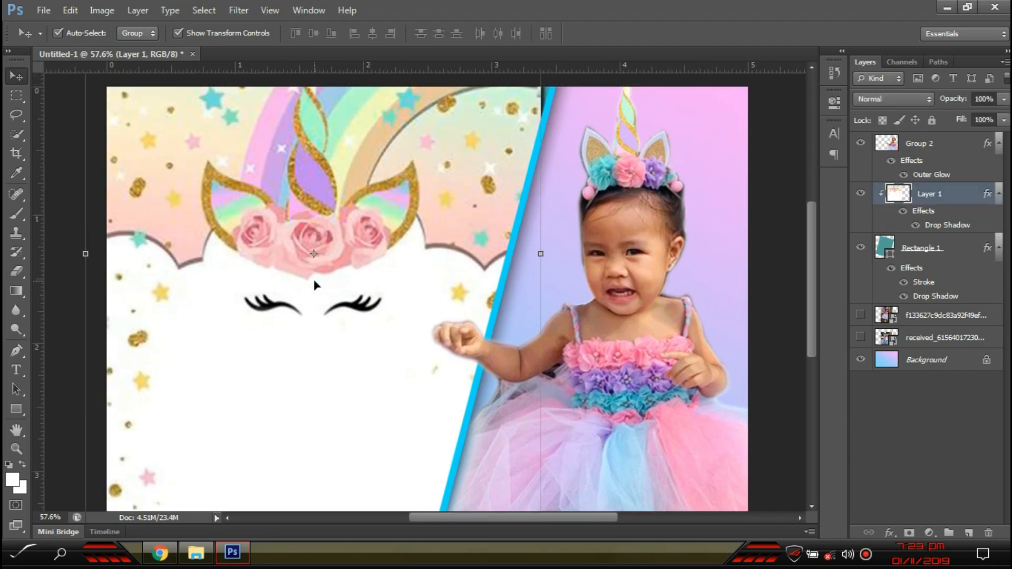
pyautogui.hotkey('ctrl', 'm')
pyautogui.press('Escape')
# - Raise Layer 1's saturation by +19 with Hue/Saturation and fit the image on screen
pyautogui.click(79, 11)
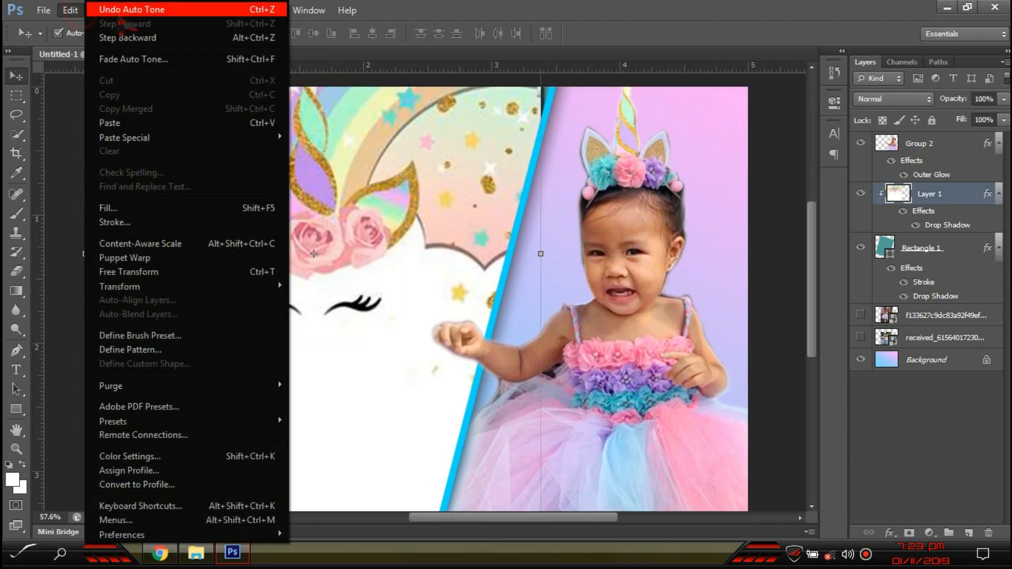
pyautogui.click(659, 2)
pyautogui.click(102, 11)
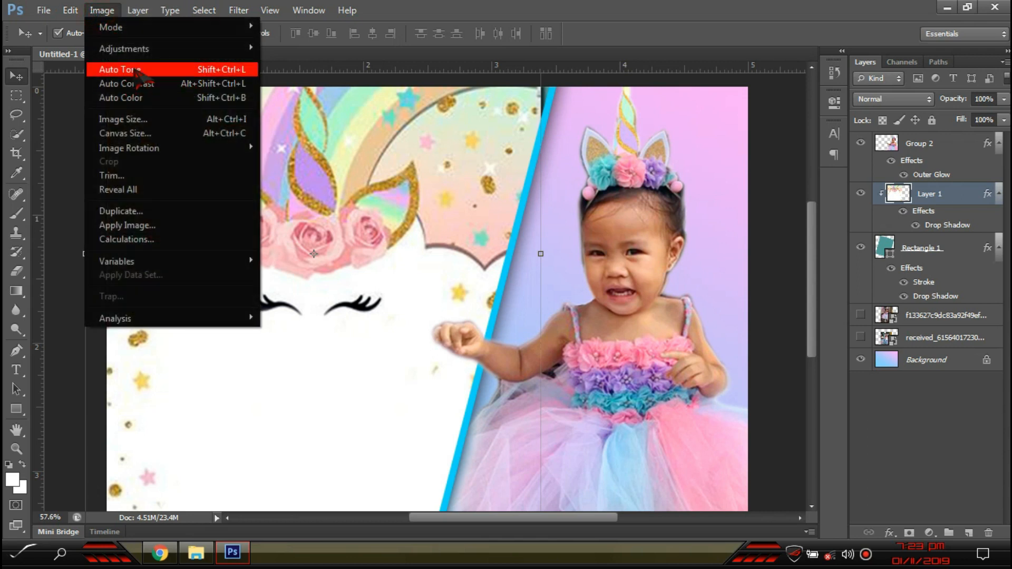
pyautogui.moveTo(142, 49)
pyautogui.click(406, 126)
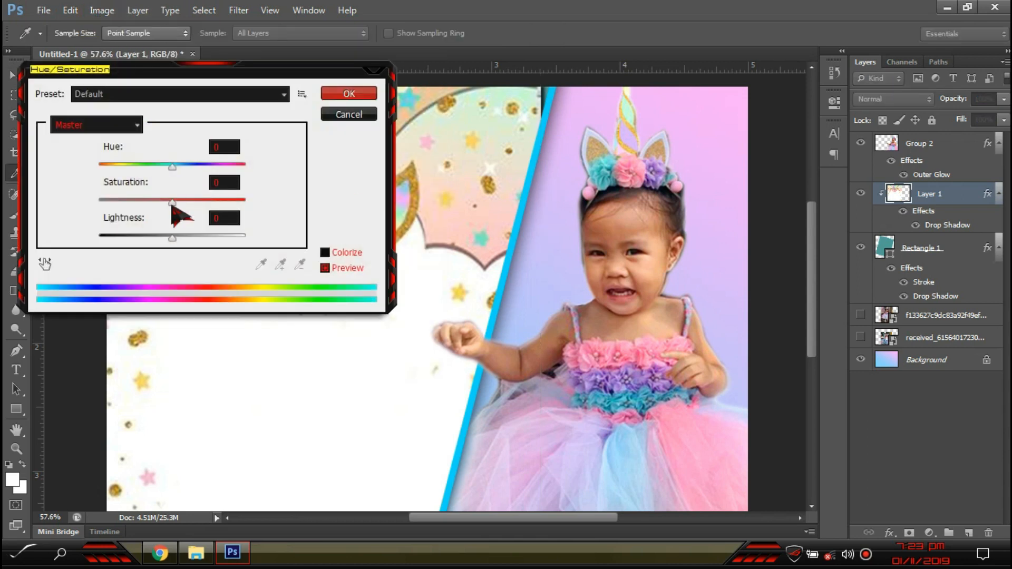
pyautogui.moveTo(175, 203); pyautogui.dragTo(191, 207)
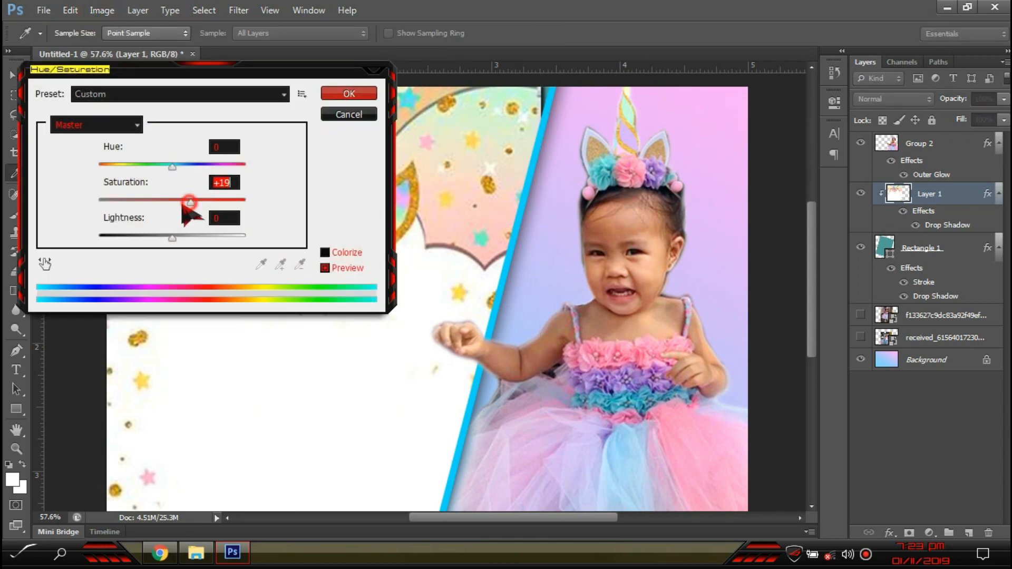
pyautogui.click(349, 94)
pyautogui.press('v')
pyautogui.hotkey('ctrl', '0')
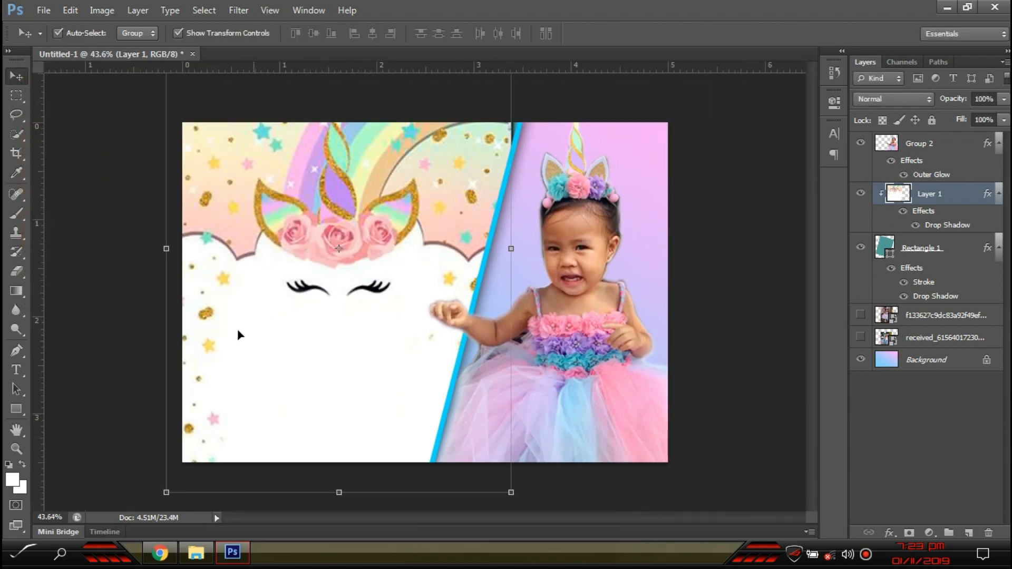
pyautogui.click(748, 353)
pyautogui.scroll(3, 398, 414)
pyautogui.scroll(1, 609, 438)
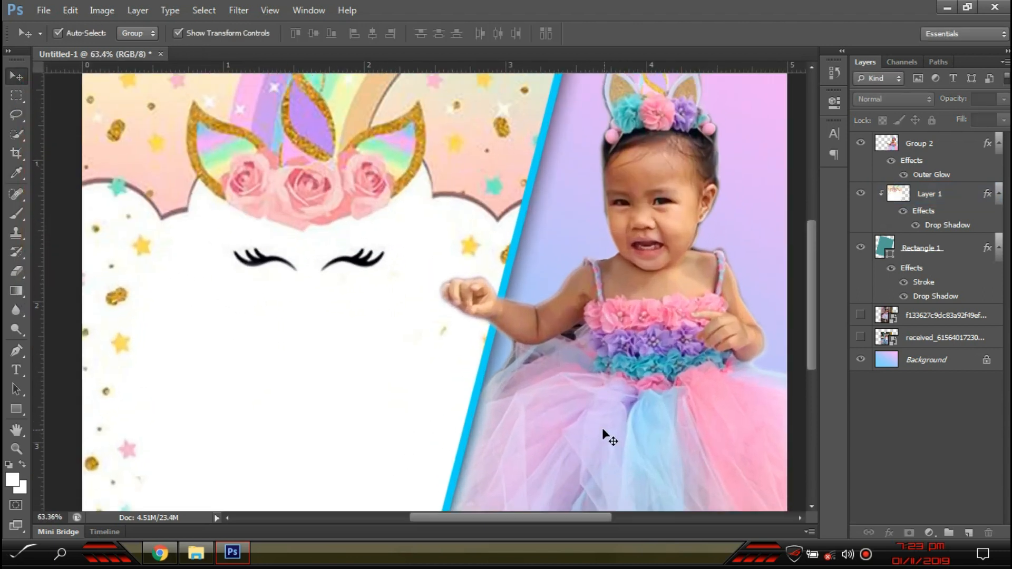
# - Start a Nickerbocker NF 12 pt text layer in the white area below the unicorn's eyes
pyautogui.click(244, 369)
pyautogui.scroll(-3, 243, 317)
pyautogui.press('t')
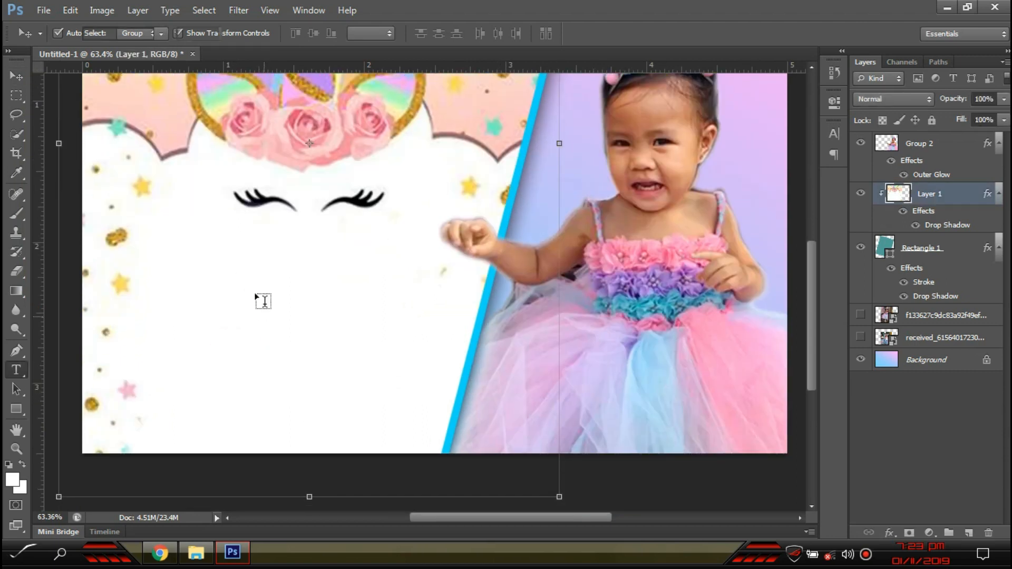
pyautogui.click(249, 294)
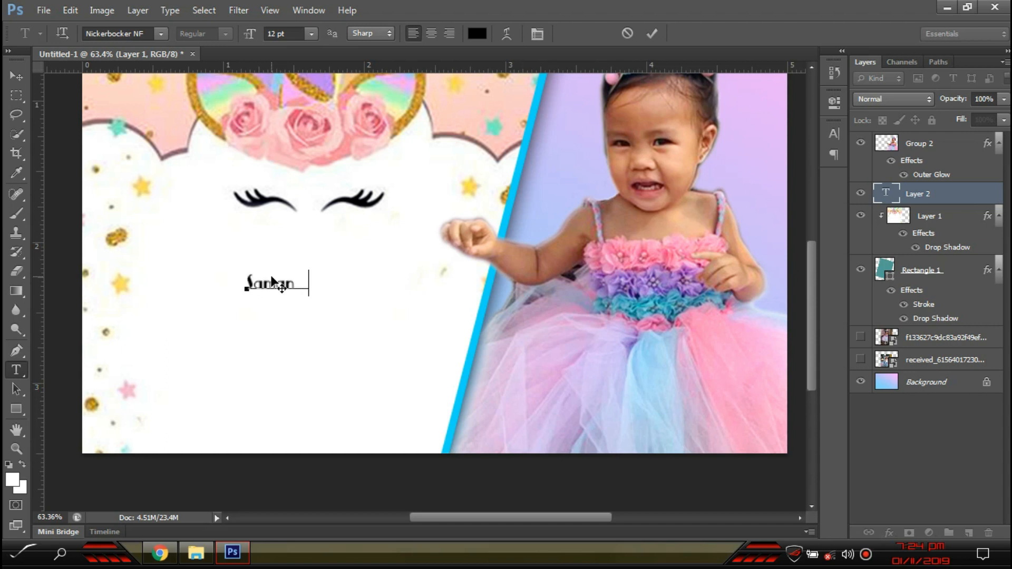
# - Finish typing the child's name, select it, and apply Adlery Pro
pyautogui.write('Faith')
pyautogui.hotkey('ctrl', 'a')
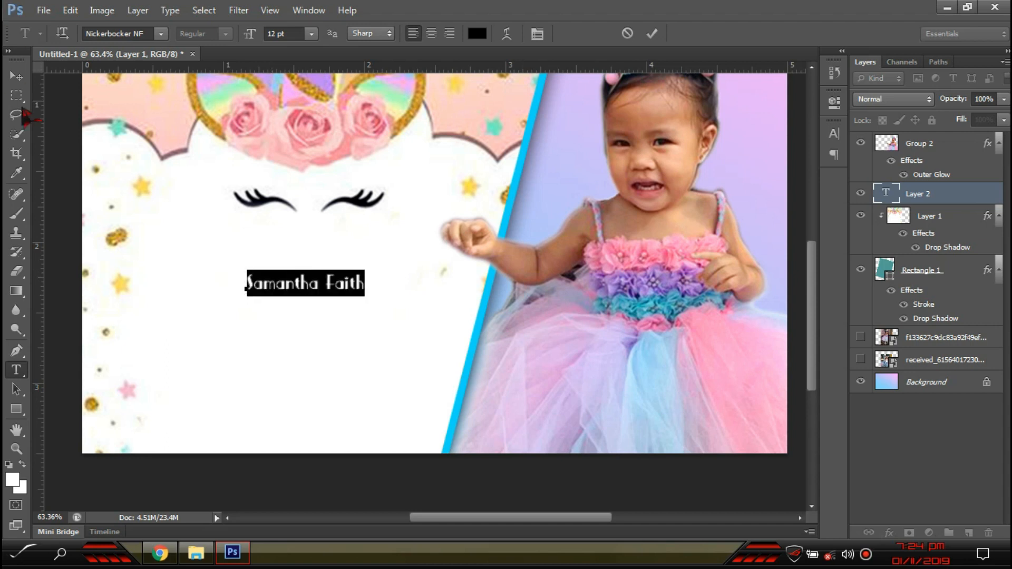
pyautogui.click(163, 34)
pyautogui.scroll(8, 330, 248)
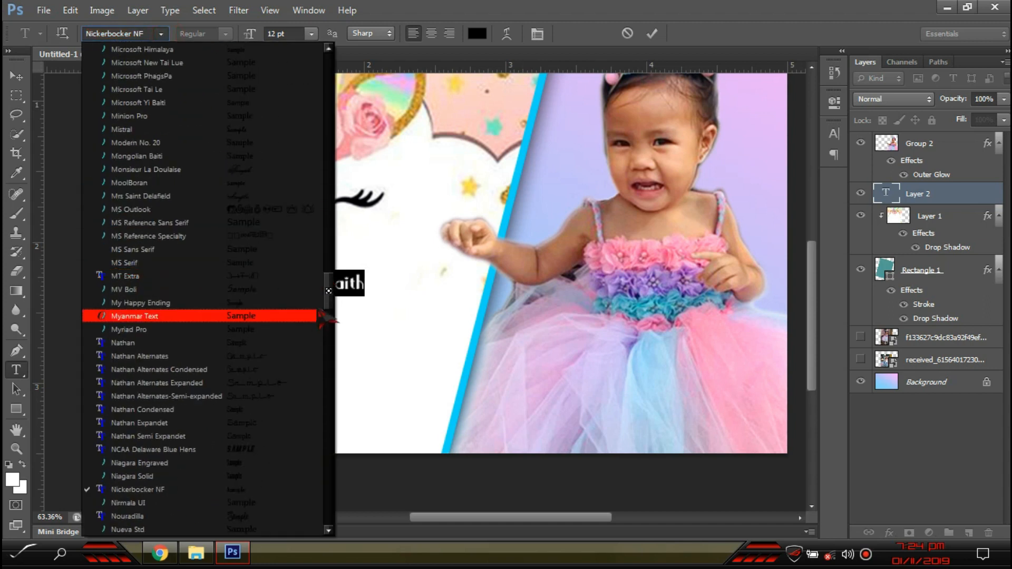
pyautogui.scroll(15, 336, 299)
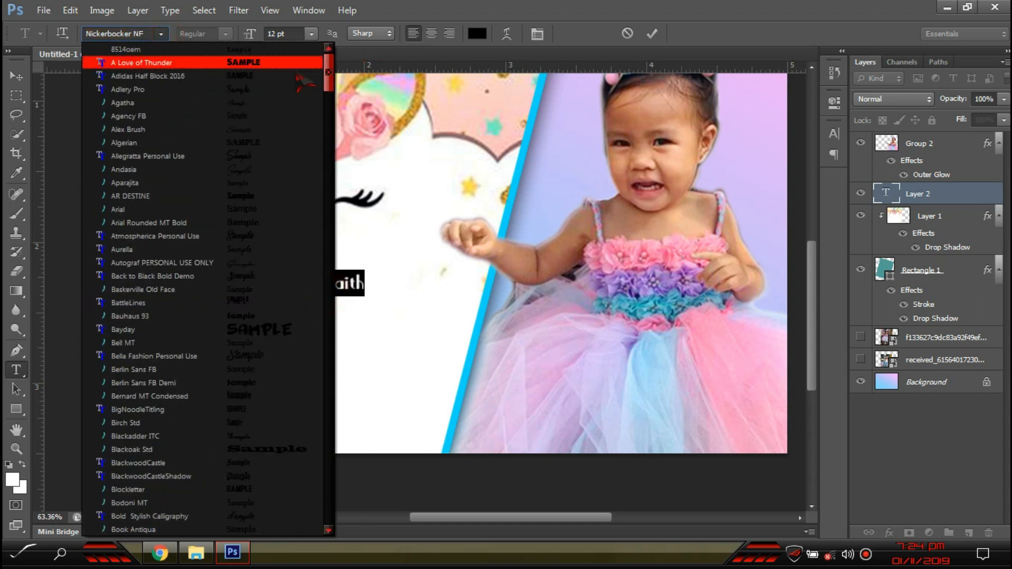
pyautogui.click(285, 90)
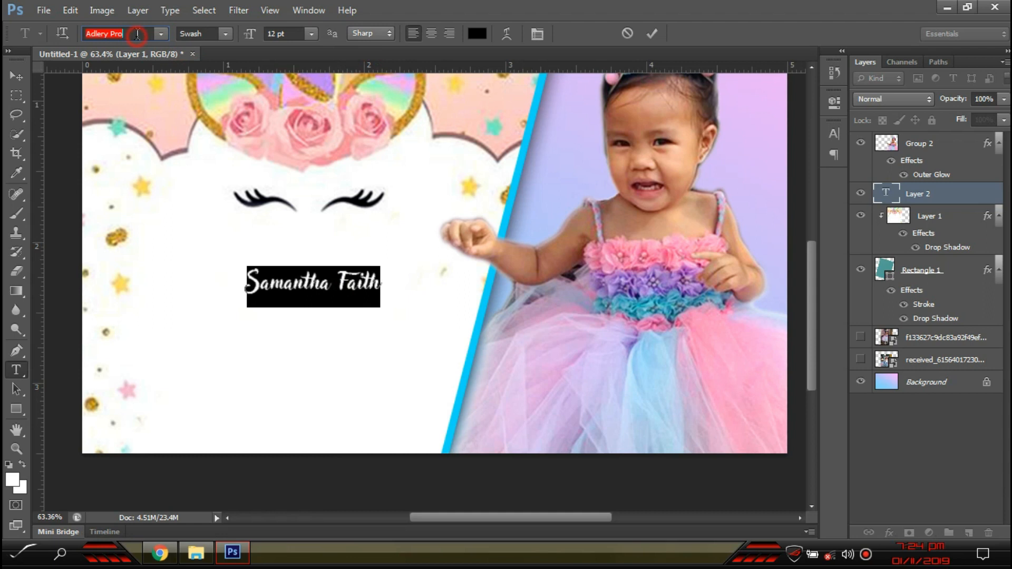
# - Preview neighbouring fonts such as Algerian on the name, then commit the chosen script font
pyautogui.press('Down')
pyautogui.press('Down')
pyautogui.press('Up')
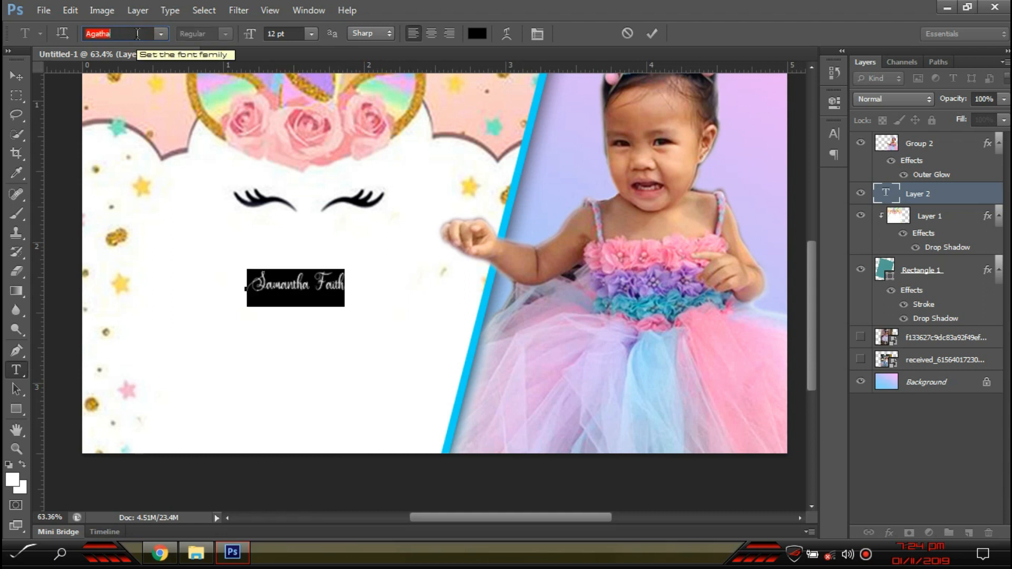
pyautogui.press('Down')
pyautogui.press('Down')
pyautogui.press('Down')
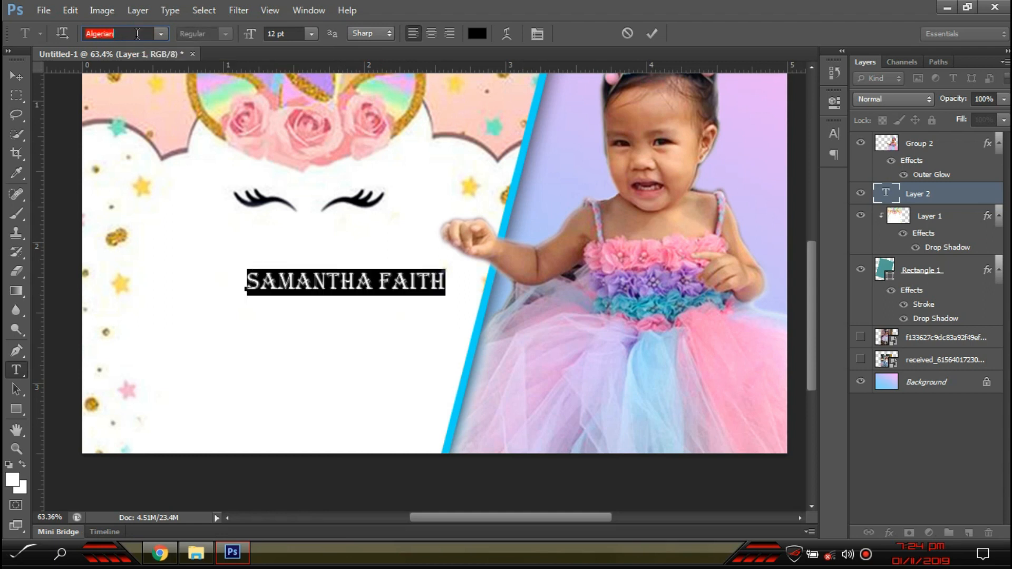
pyautogui.press('Up')
pyautogui.press('Down')
pyautogui.press('Down')
pyautogui.press('Down')
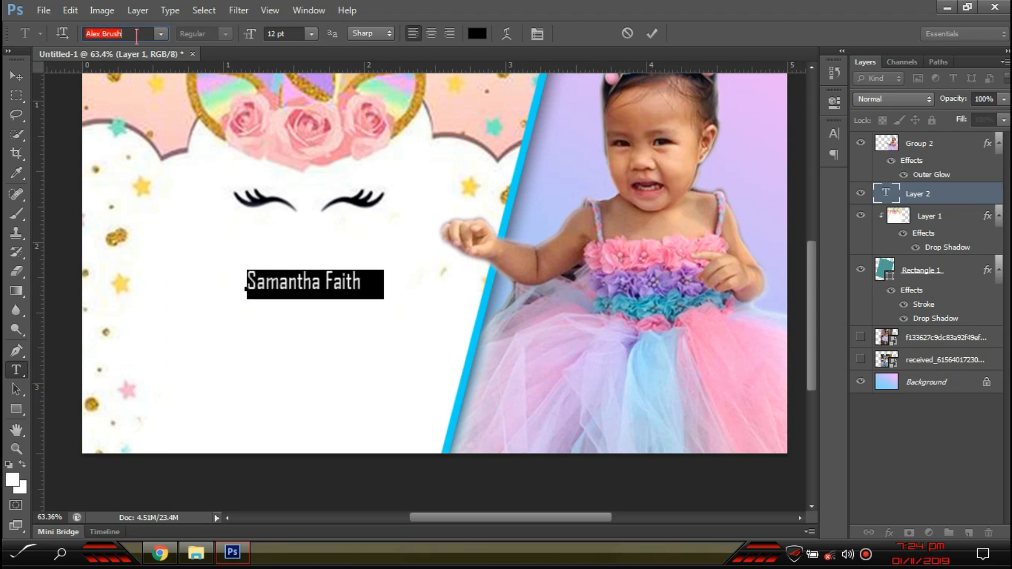
pyautogui.press('Down')
pyautogui.press('Down')
pyautogui.press('Down')
pyautogui.press('Down')
pyautogui.press('Down')
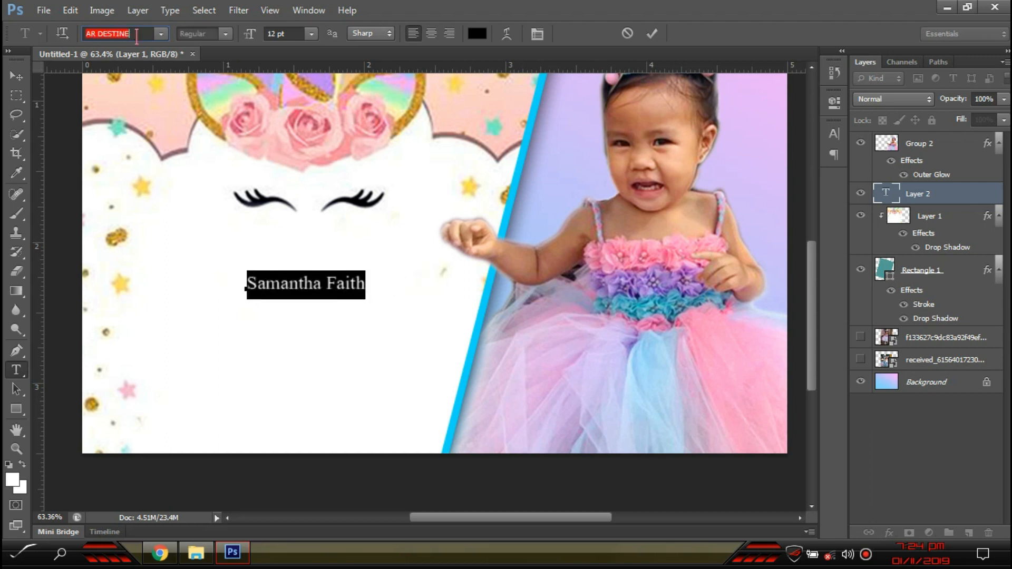
pyautogui.press('Down')
pyautogui.press('Down')
pyautogui.press('Down')
pyautogui.press('Down')
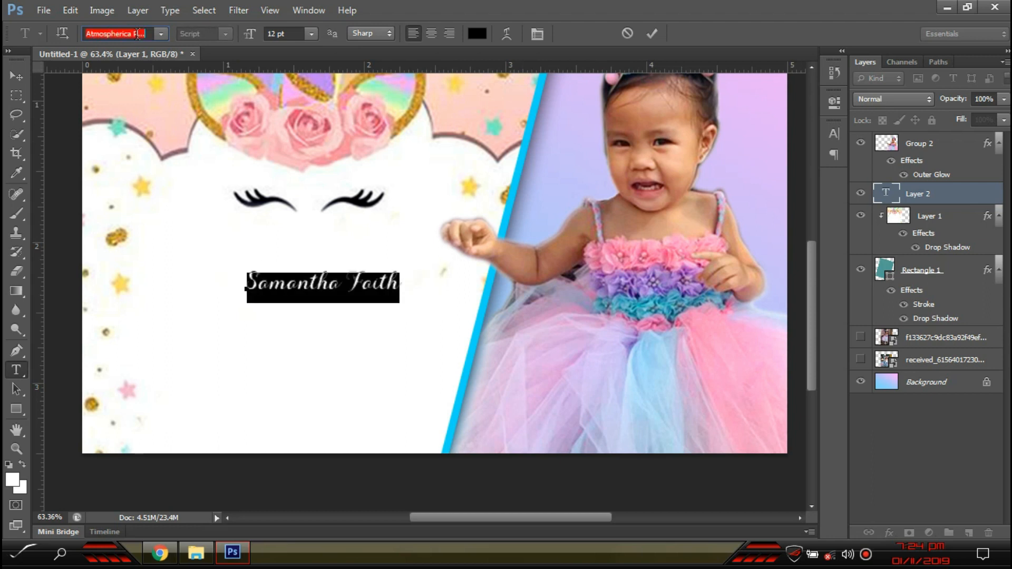
pyautogui.press('Down')
pyautogui.press('Down')
pyautogui.press('Down')
pyautogui.press('Down')
pyautogui.press('Down')
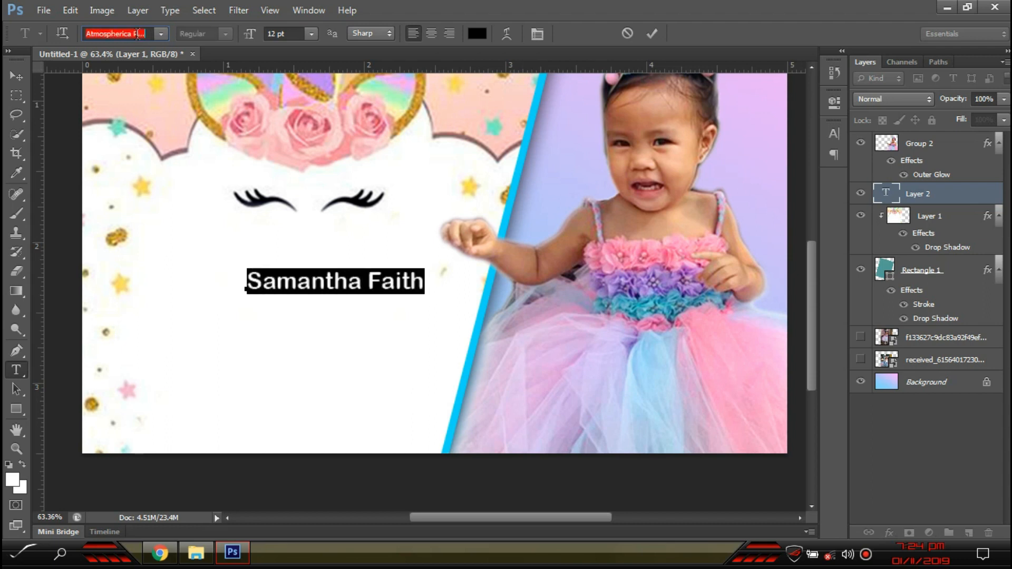
pyautogui.click(16, 76)
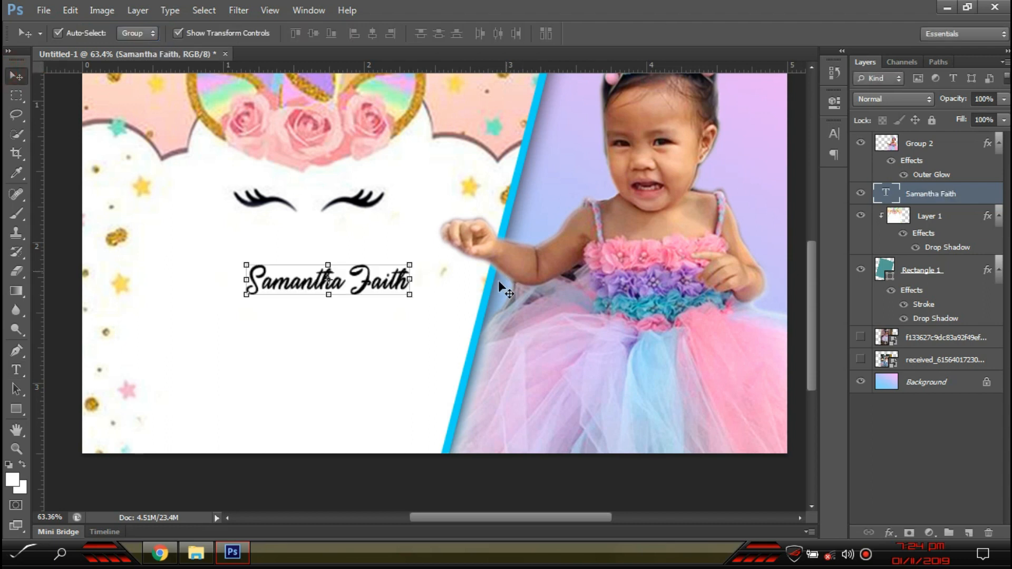
# - Enlarge the name and move it up and left under the unicorn's eyelashes
pyautogui.moveTo(412, 264); pyautogui.dragTo(458, 245)
pyautogui.press('Return')
pyautogui.moveTo(424, 290); pyautogui.dragTo(392, 271)
pyautogui.moveTo(426, 235); pyautogui.dragTo(430, 221)
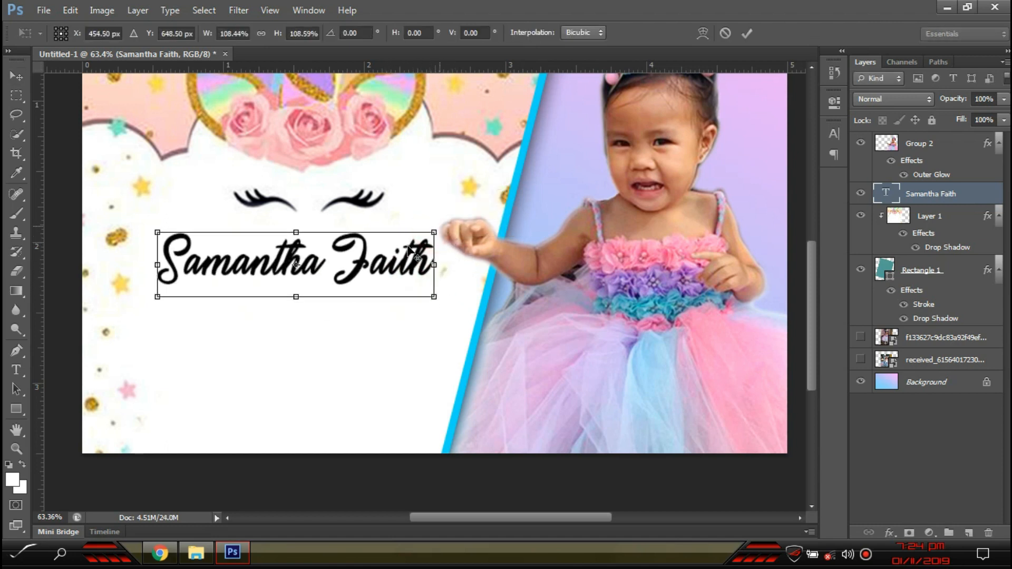
pyautogui.moveTo(372, 267); pyautogui.dragTo(372, 256)
pyautogui.press('Return')
# - Shift the girl's photo slightly right, enlarge the name to about 105%, and move the unicorn artwork 34 px left
pyautogui.click(508, 251)
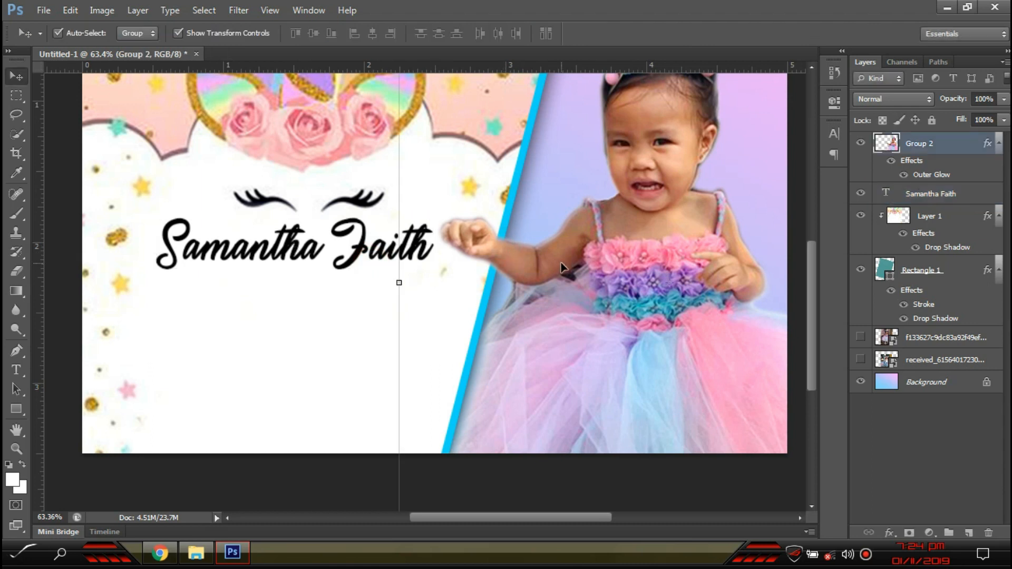
pyautogui.moveTo(572, 266); pyautogui.dragTo(575, 266)
pyautogui.moveTo(308, 251)
pyautogui.mouseDown()
pyautogui.moveTo(315, 293)
pyautogui.moveTo(312, 244)
pyautogui.moveTo(324, 239)
pyautogui.moveTo(300, 256)
pyautogui.mouseUp()
pyautogui.moveTo(425, 288); pyautogui.dragTo(437, 292)
pyautogui.press('Return')
pyautogui.moveTo(449, 124); pyautogui.dragTo(430, 123)
pyautogui.moveTo(280, 251)
pyautogui.mouseDown()
pyautogui.moveTo(283, 241)
pyautogui.moveTo(279, 260)
pyautogui.mouseUp()
pyautogui.click(997, 194)
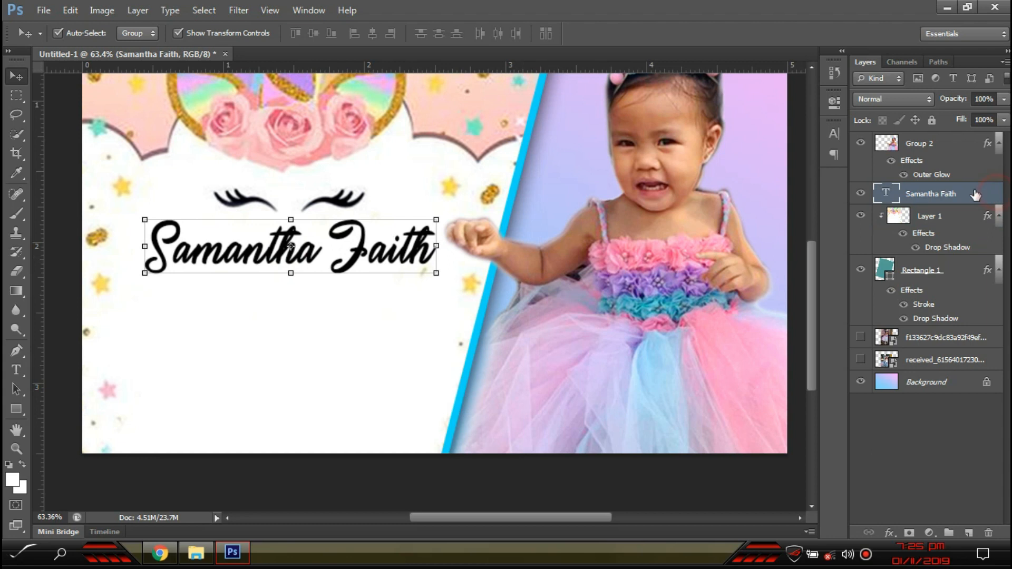
# - Give the name layer a pink Color Overlay
pyautogui.doubleClick(976, 194)
pyautogui.click(659, 297)
pyautogui.click(917, 176)
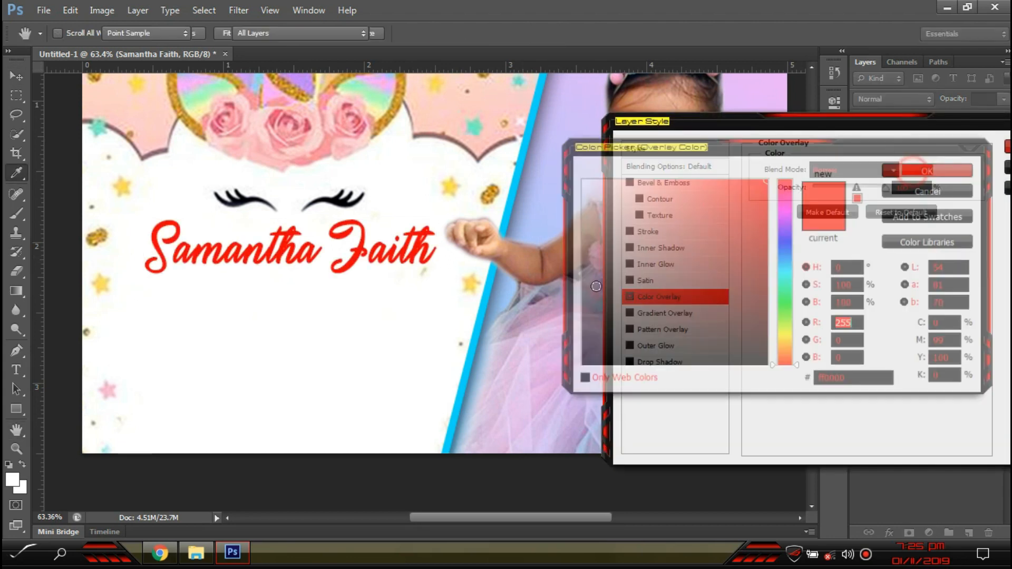
pyautogui.moveTo(786, 255); pyautogui.dragTo(783, 199)
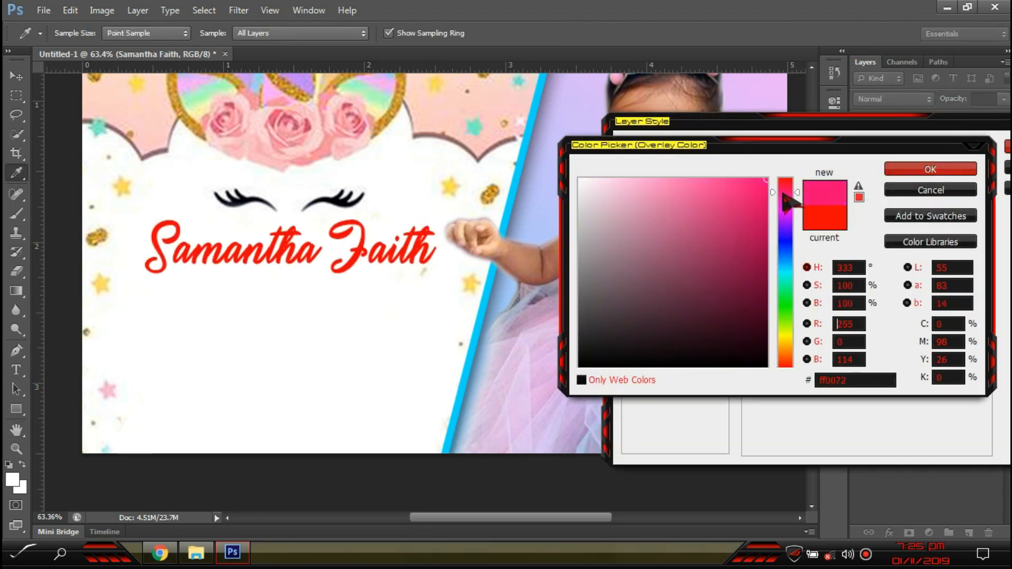
pyautogui.click(947, 172)
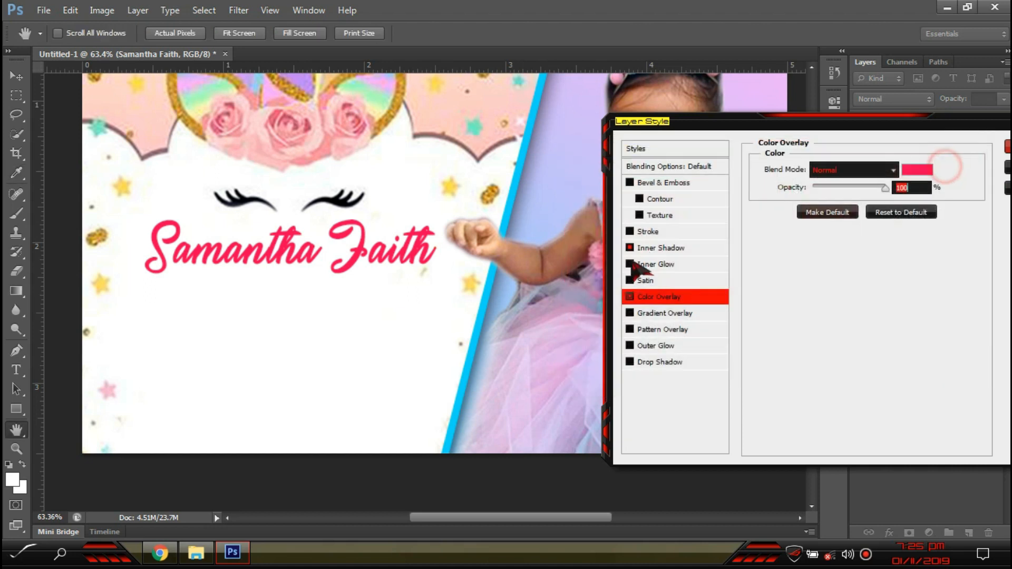
# - Add a thin Stroke outline and a Drop Shadow to the name
pyautogui.click(647, 232)
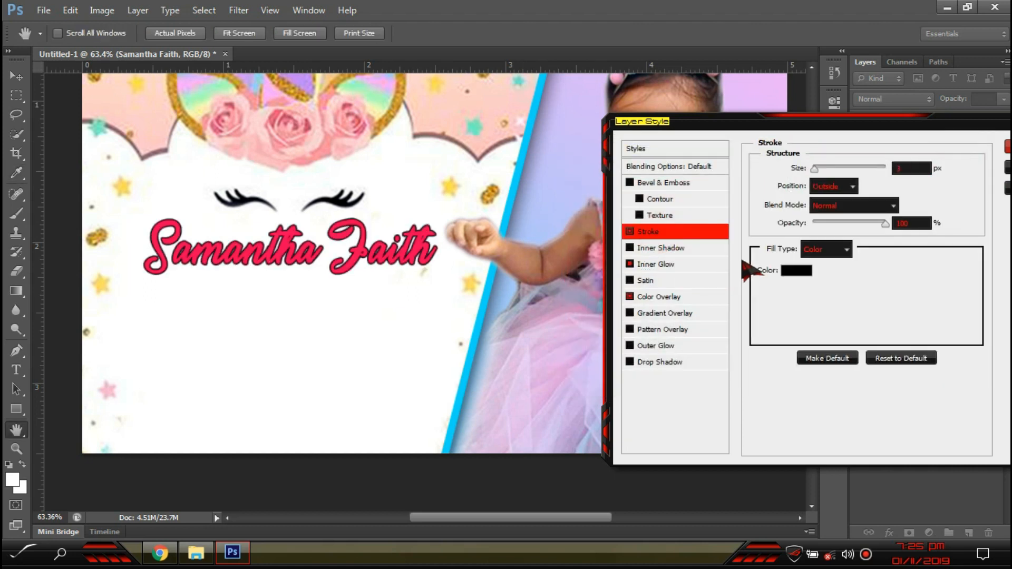
pyautogui.click(921, 168)
pyautogui.scroll(-1, 920, 168)
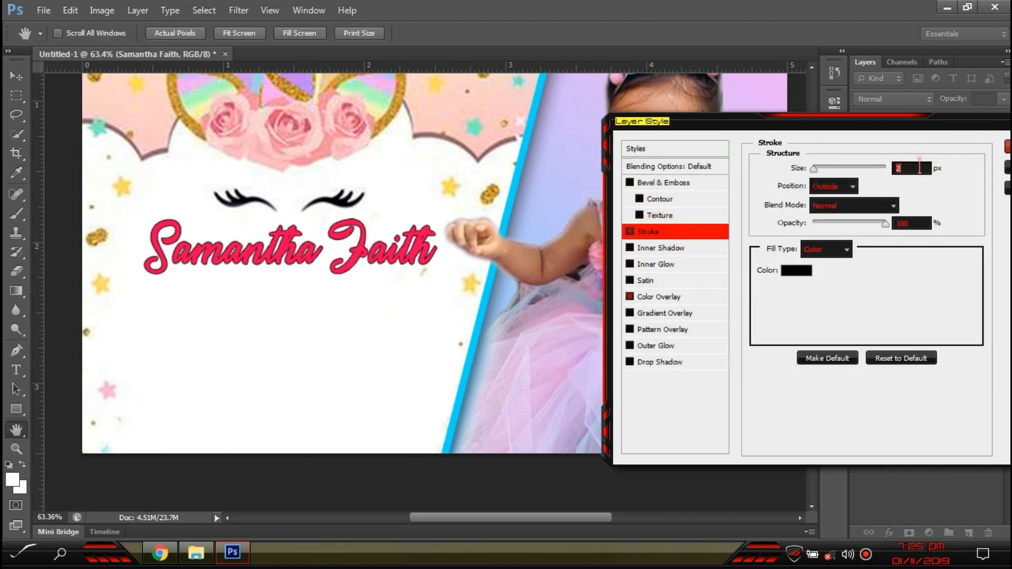
pyautogui.click(660, 363)
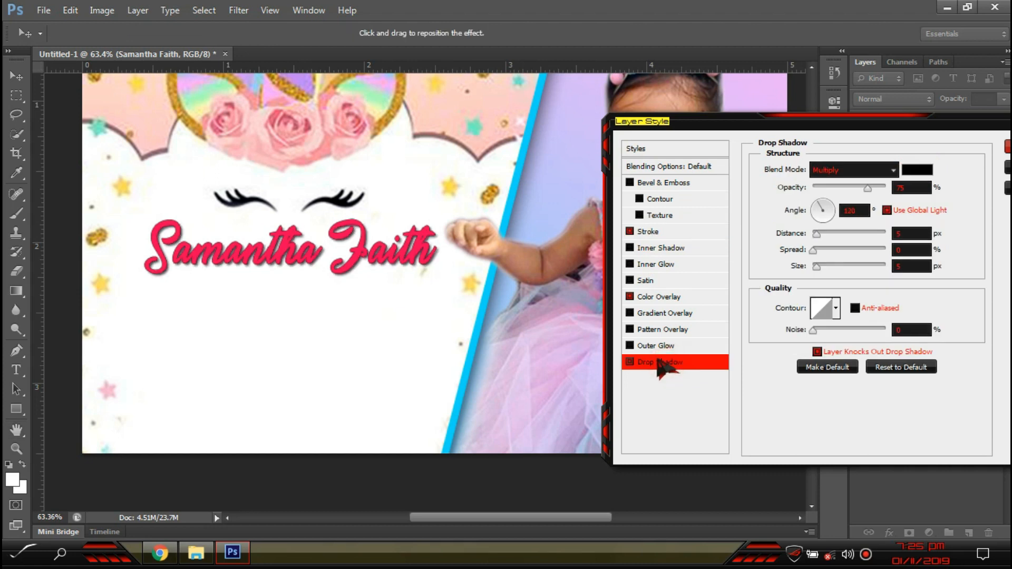
# - Set the name's stroke colour to bright yellow and apply the layer styles
pyautogui.click(653, 232)
pyautogui.click(854, 335)
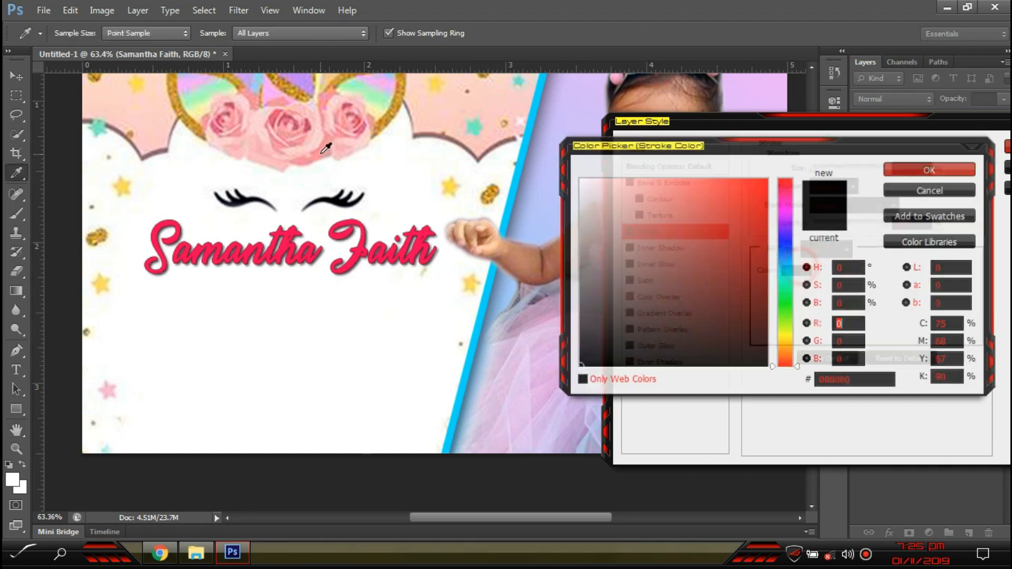
pyautogui.click(385, 98)
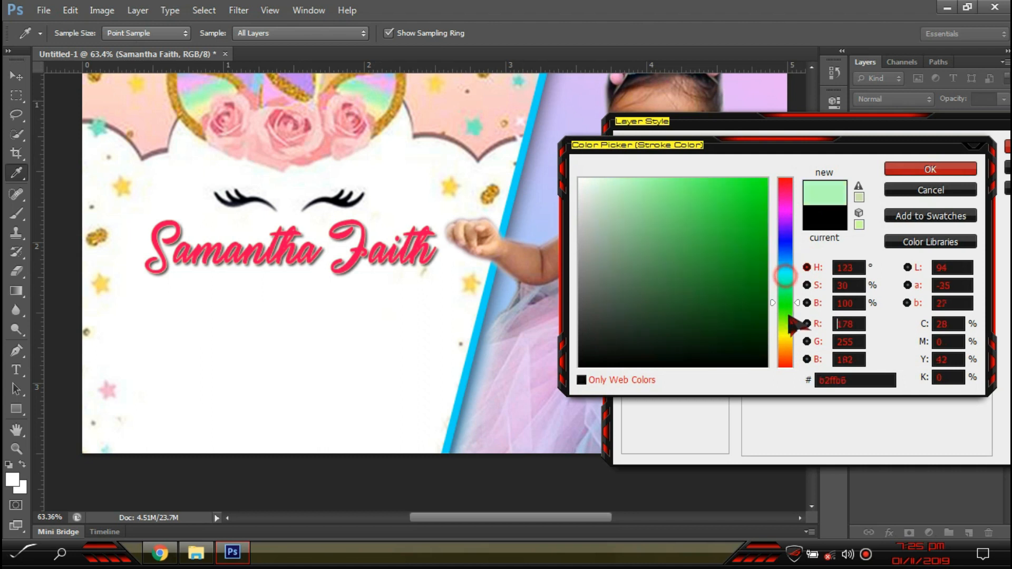
pyautogui.click(786, 336)
pyautogui.click(766, 180)
pyautogui.click(929, 172)
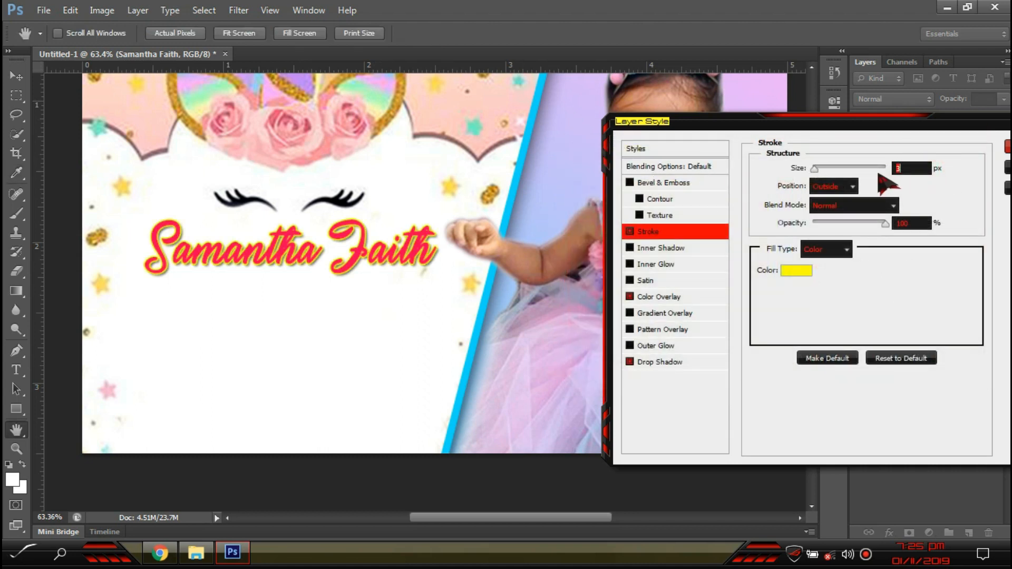
pyautogui.press('Return')
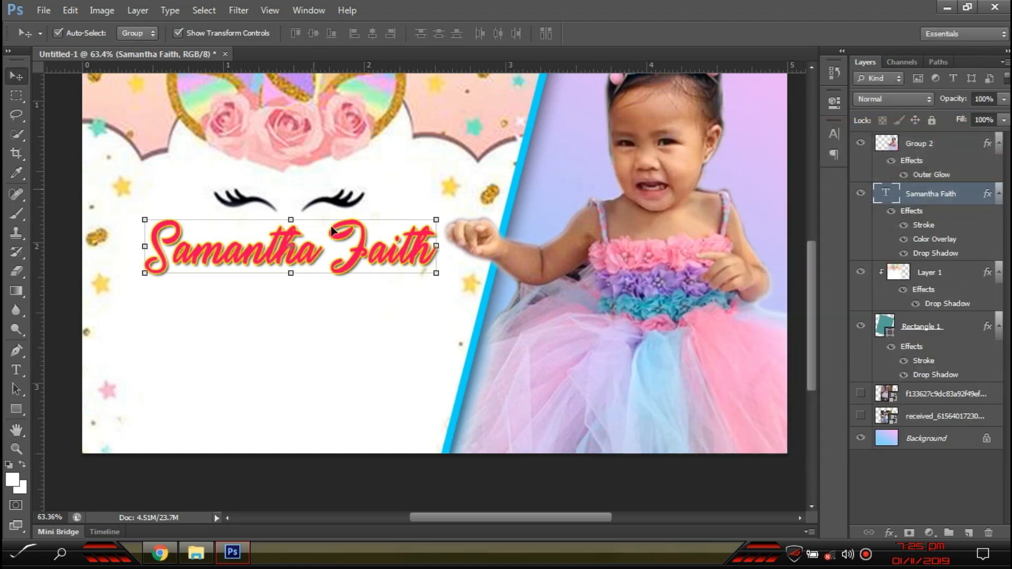
# - Duplicate the name below itself and retype the copy as 'TURNS 2'
pyautogui.keyDown('alt'); pyautogui.moveTo(367, 277); pyautogui.dragTo(353, 324); pyautogui.keyUp('alt')
pyautogui.press('t')
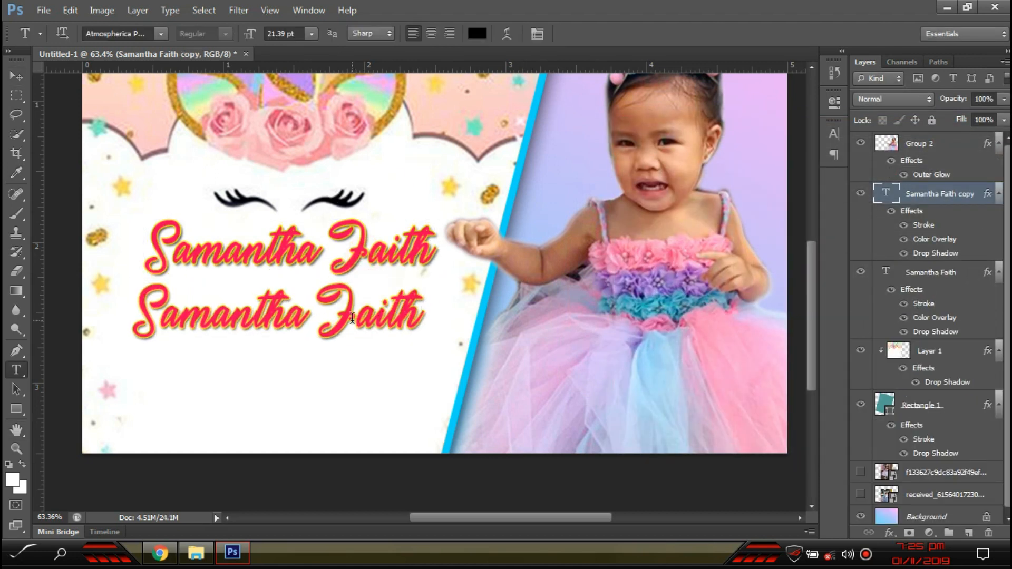
pyautogui.click(353, 318)
pyautogui.hotkey('ctrl', 'a')
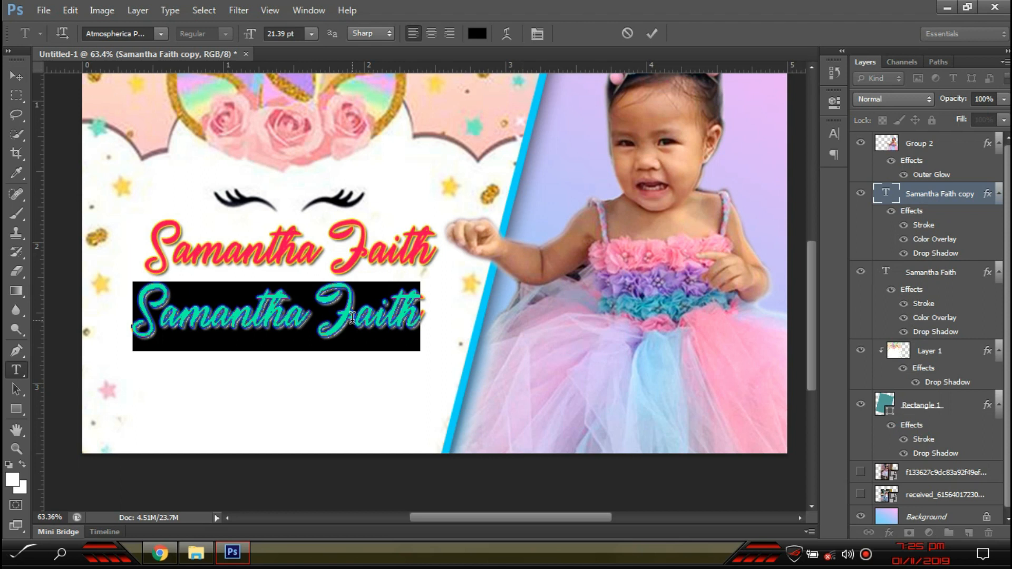
pyautogui.write('1')
pyautogui.write('URN')
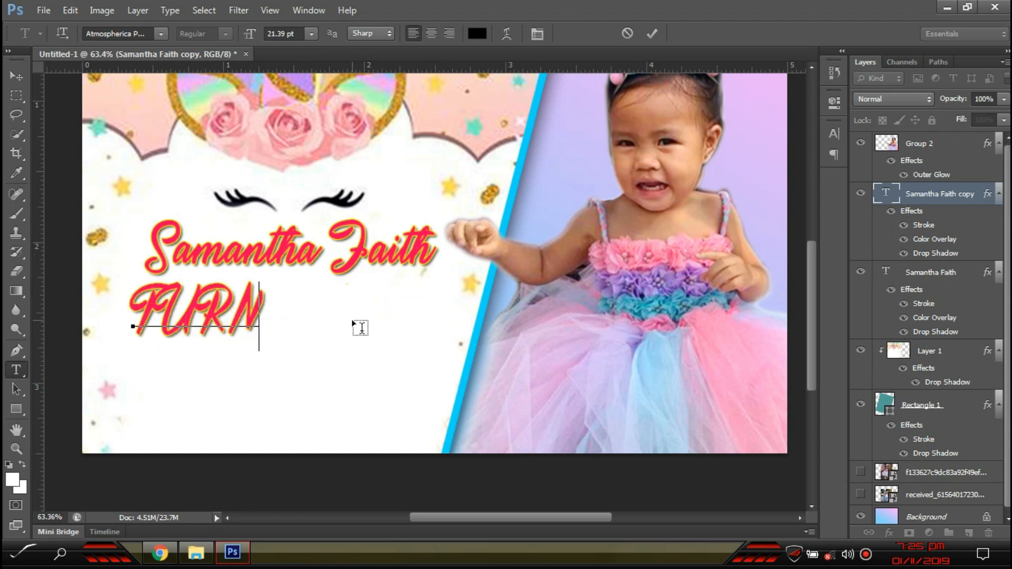
pyautogui.write('S 1')
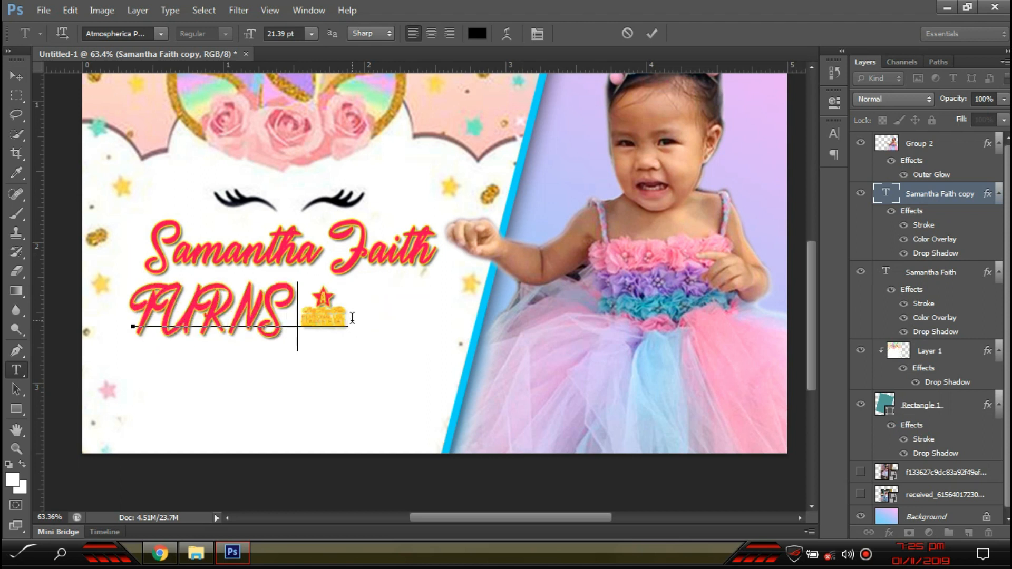
# - Apply Blockletter to the TURNS 2 line and preview the following fonts
pyautogui.hotkey('ctrl', 'a')
pyautogui.click(161, 33)
pyautogui.scroll(-3, 219, 258)
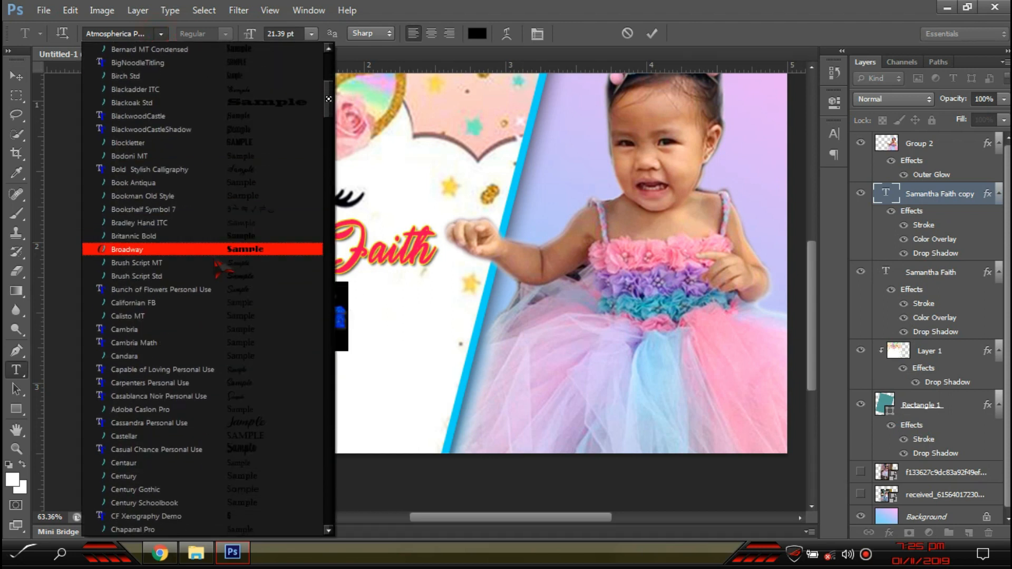
pyautogui.click(258, 144)
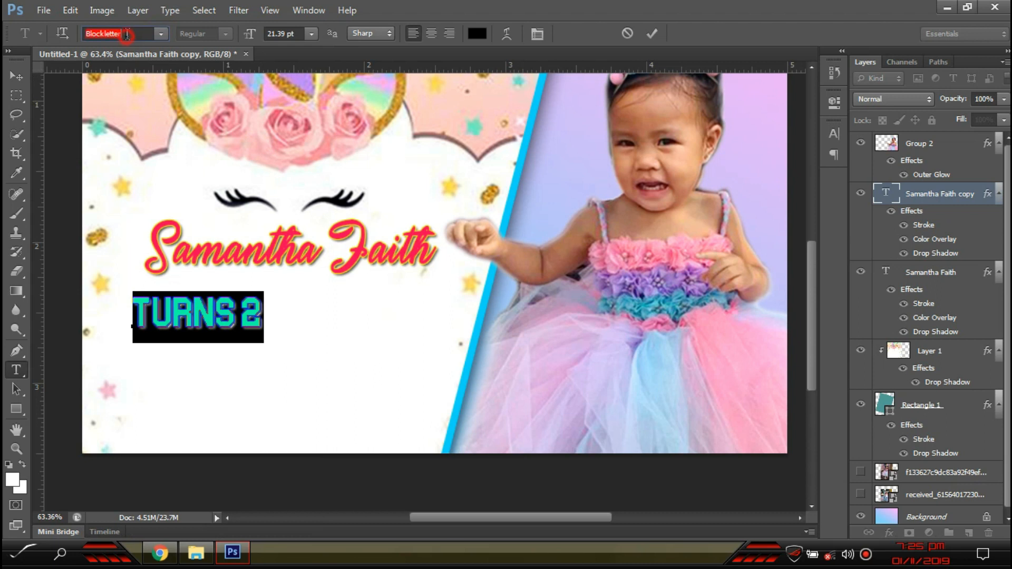
pyautogui.press('Down')
pyautogui.press('Down')
pyautogui.press('Down')
pyautogui.press('Down')
pyautogui.press('Down')
pyautogui.press('Down')
pyautogui.press('Down')
pyautogui.press('Down')
pyautogui.press('Down')
pyautogui.press('Down')
pyautogui.press('Down')
pyautogui.press('Down')
pyautogui.press('Down')
pyautogui.press('Down')
pyautogui.press('Down')
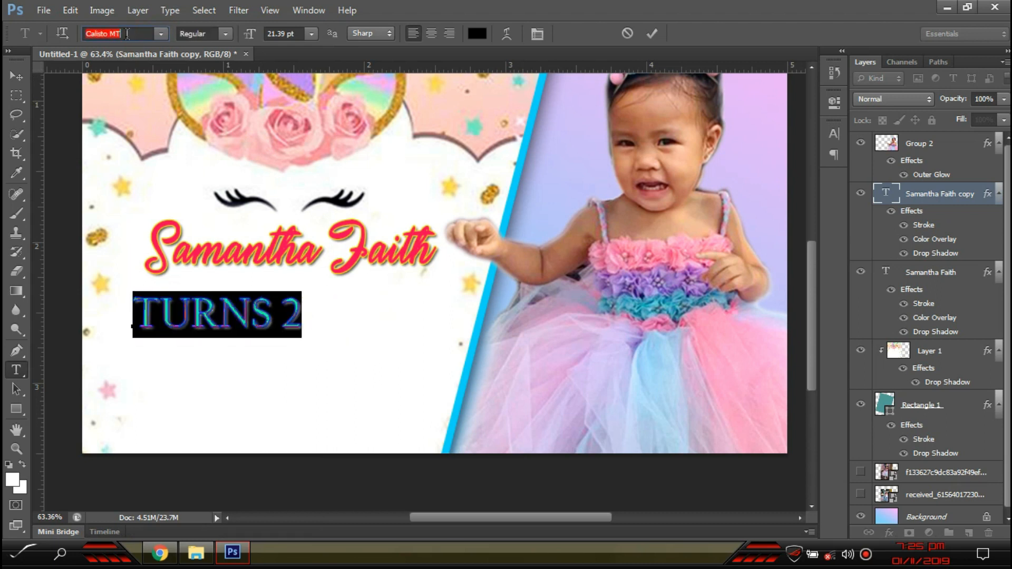
pyautogui.press('Down')
pyautogui.press('Down')
pyautogui.press('Down')
pyautogui.press('Down')
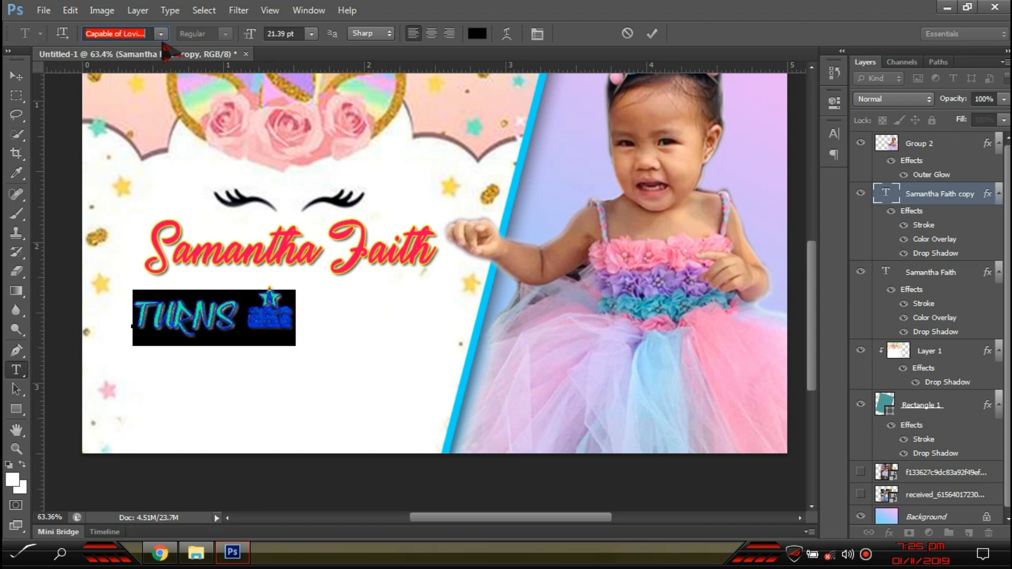
# - Set TURNS 2 in the Fanzine font and scale it down to about 91%
pyautogui.click(161, 34)
pyautogui.scroll(-5, 209, 240)
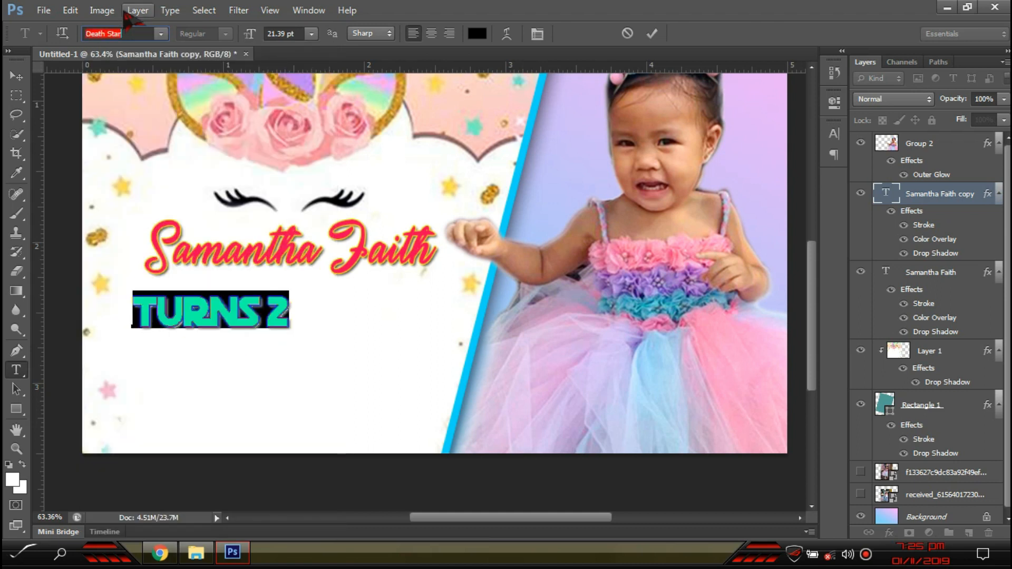
pyautogui.press('Down')
pyautogui.press('Down')
pyautogui.press('Down')
pyautogui.press('Down')
pyautogui.press('Down')
pyautogui.press('Down')
pyautogui.press('Down')
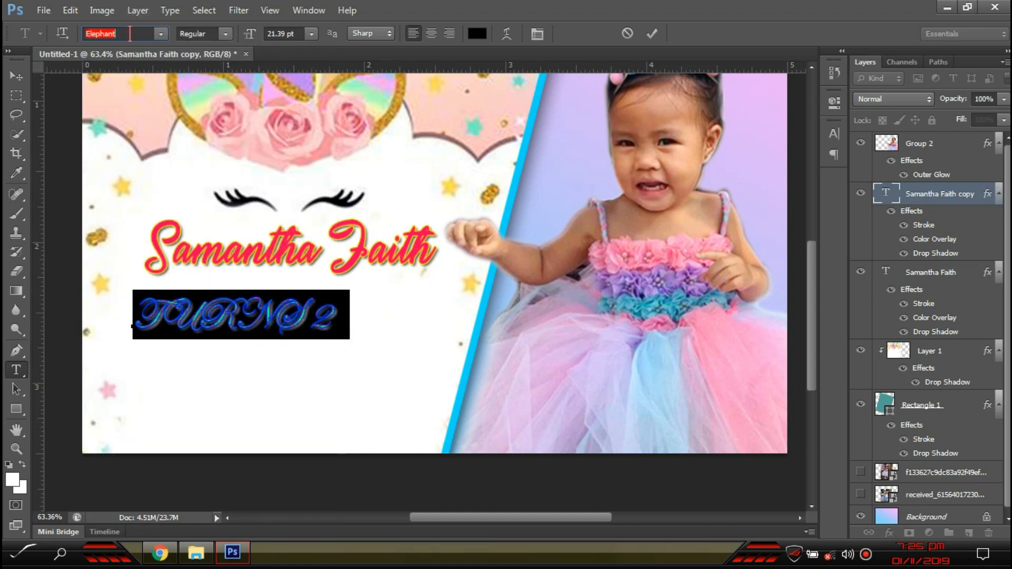
pyautogui.press('Down')
pyautogui.press('Down')
pyautogui.press('Down')
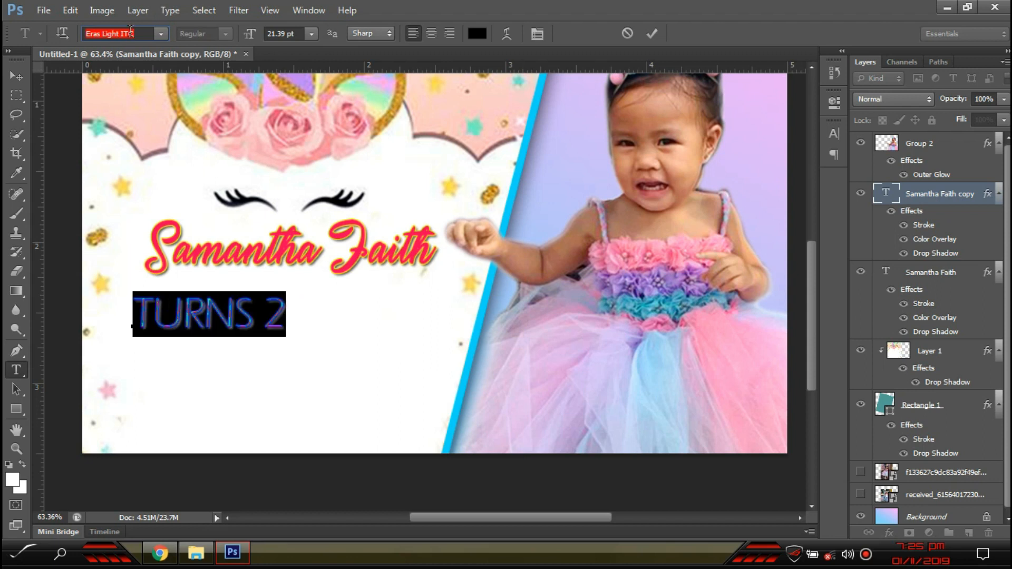
pyautogui.press('Down')
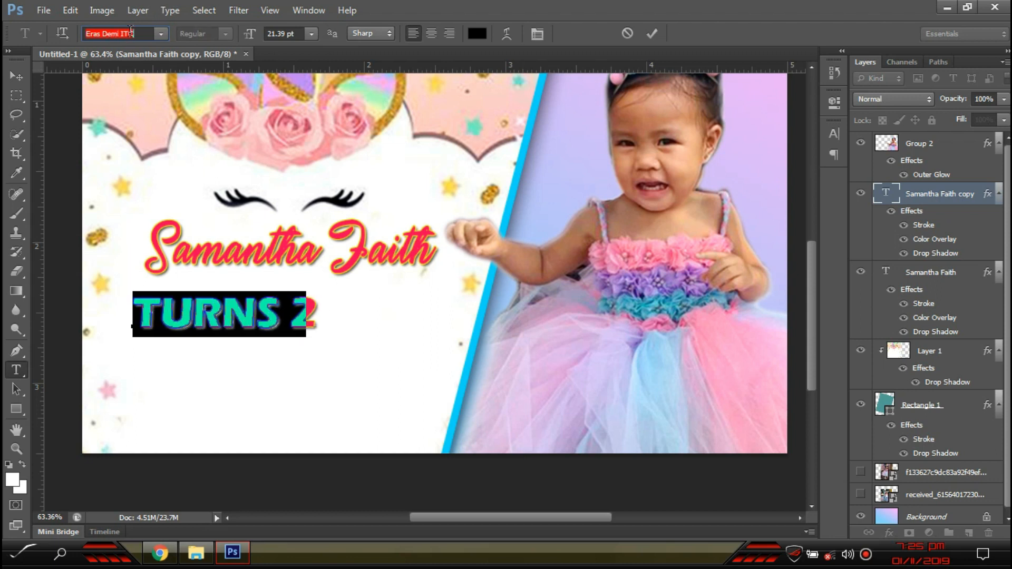
pyautogui.press('Down')
pyautogui.press('Down')
pyautogui.press('Down')
pyautogui.press('Down')
pyautogui.press('Down')
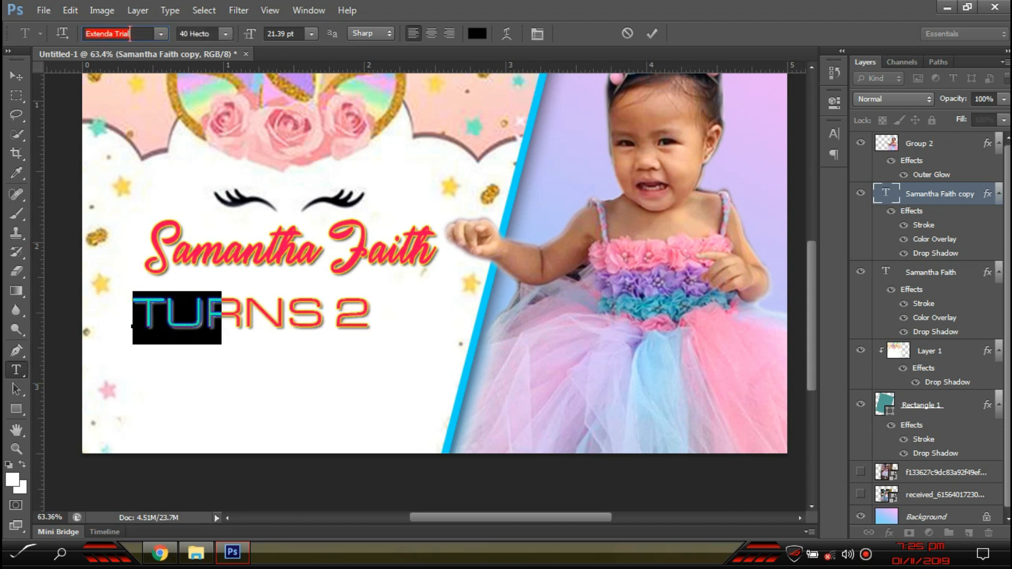
pyautogui.press('Down')
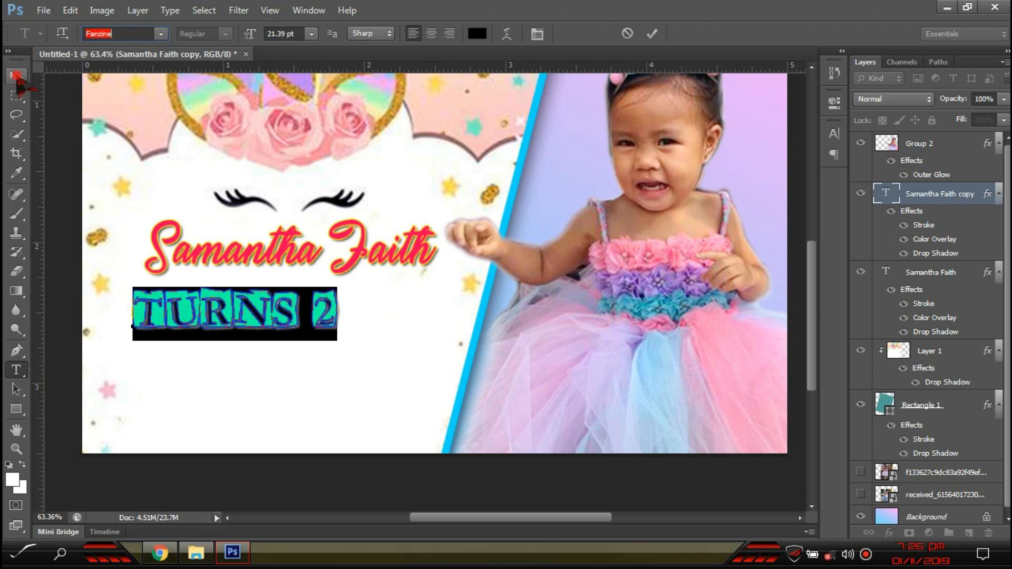
pyautogui.click(16, 76)
pyautogui.hotkey('ctrl', 't')
pyautogui.moveTo(337, 289)
pyautogui.mouseDown()
pyautogui.moveTo(331, 298)
pyautogui.moveTo(395, 303)
pyautogui.moveTo(405, 283)
pyautogui.moveTo(345, 297)
pyautogui.mouseUp()
pyautogui.press('Return')
pyautogui.press('Return')
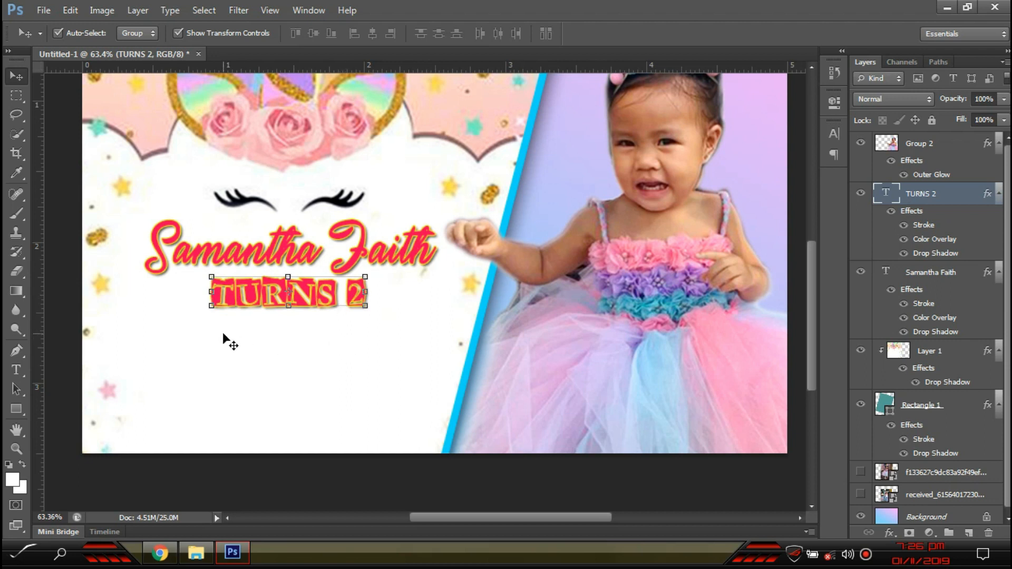
# - Insert an apostrophe to make 'TURN'S 2' and shrink it to about 90%
pyautogui.press('t')
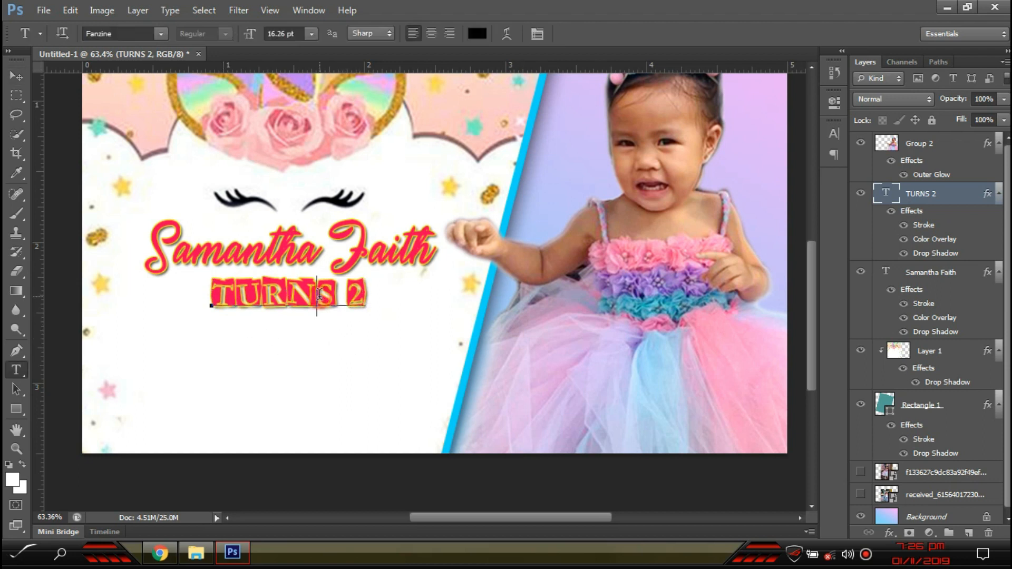
pyautogui.click(319, 295)
pyautogui.write("'")
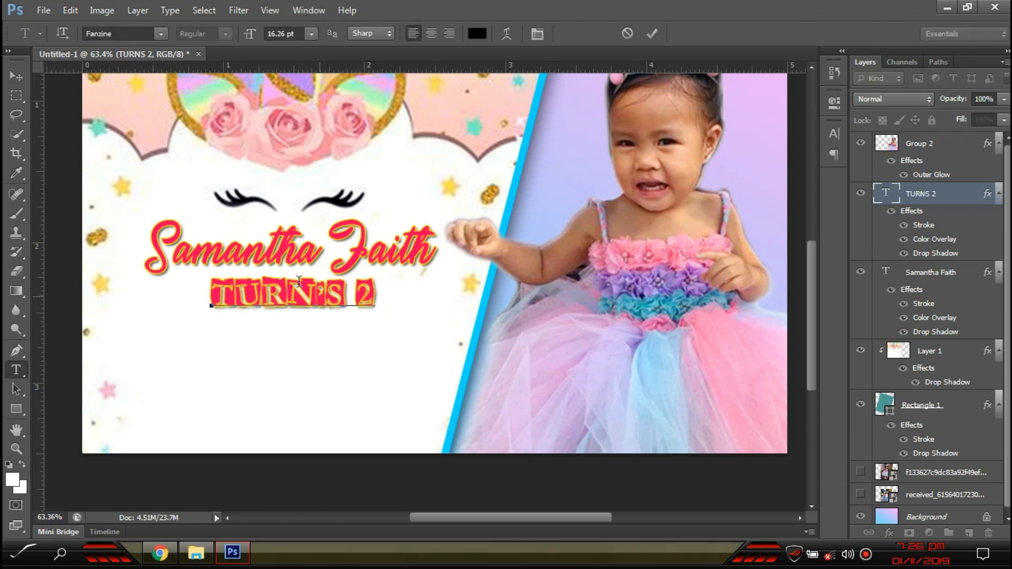
pyautogui.moveTo(18, 66); pyautogui.dragTo(18, 72)
pyautogui.click(18, 79)
pyautogui.press('Left')
pyautogui.press('Left')
pyautogui.press('Left')
pyautogui.press('Left')
pyautogui.press('Left')
pyautogui.press('Left')
pyautogui.press('Left')
pyautogui.press('Left')
pyautogui.press('Left')
pyautogui.press('Left')
pyautogui.press('Left')
pyautogui.press('Left')
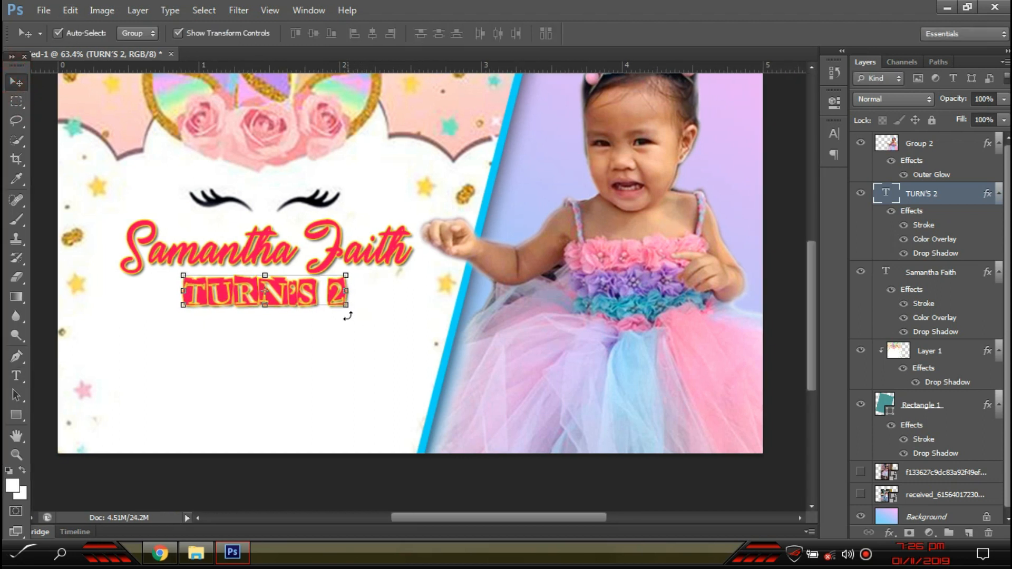
pyautogui.moveTo(346, 276)
pyautogui.mouseDown()
pyautogui.moveTo(344, 265)
pyautogui.moveTo(340, 276)
pyautogui.moveTo(411, 293)
pyautogui.moveTo(277, 288)
pyautogui.moveTo(383, 295)
pyautogui.moveTo(308, 296)
pyautogui.moveTo(350, 290)
pyautogui.mouseUp()
pyautogui.press('Return')
# - Enlarge the 2 to 24.27 pt and nudge TURN'S 2 into place under the name
pyautogui.press('t')
pyautogui.hotkey('ctrl', 'shift', '.')
pyautogui.hotkey('ctrl', 'shift', '.')
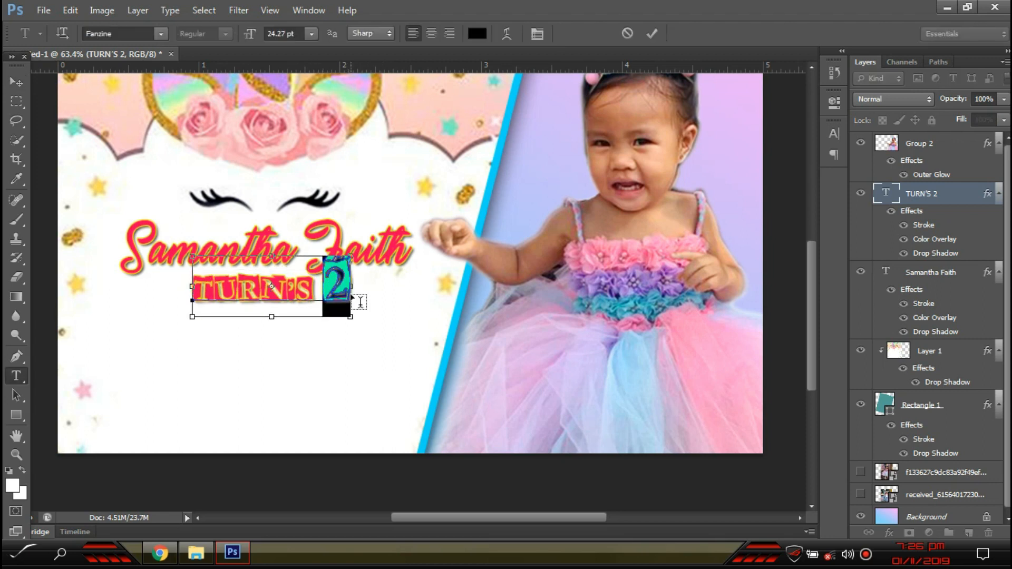
pyautogui.click(16, 82)
pyautogui.moveTo(337, 282); pyautogui.dragTo(344, 296)
pyautogui.press('Left')
pyautogui.press('Left')
pyautogui.press('Left')
pyautogui.press('Left')
pyautogui.press('Left')
pyautogui.press('Left')
pyautogui.press('Left')
pyautogui.press('Left')
pyautogui.press('Left')
pyautogui.press('Left')
pyautogui.press('Up')
pyautogui.press('Up')
pyautogui.press('Up')
pyautogui.press('Up')
pyautogui.press('Up')
pyautogui.press('Up')
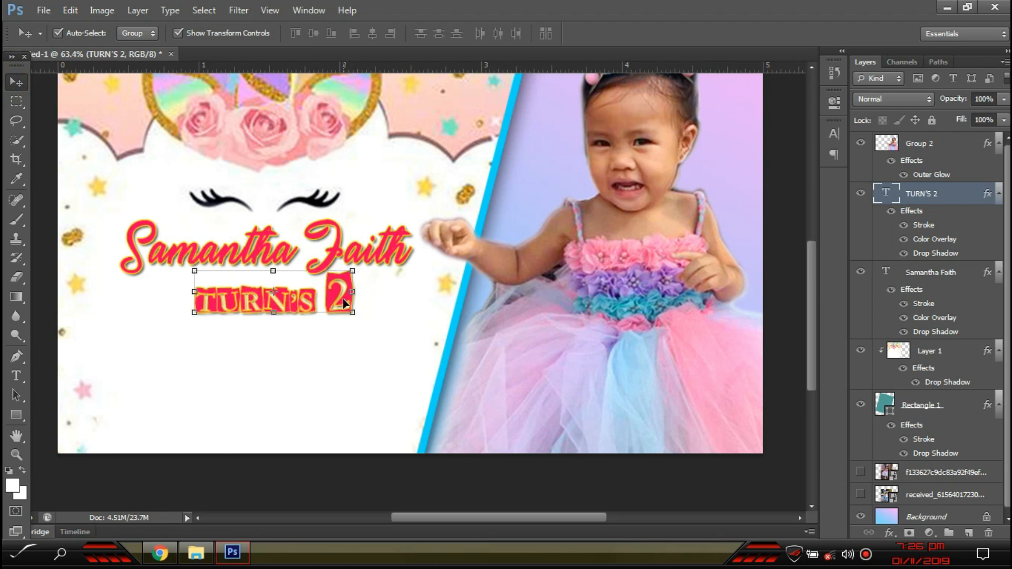
pyautogui.press('Up')
pyautogui.press('Up')
pyautogui.press('Up')
# - Tilt the name about -3.4° and give TURN'S 2 its final position
pyautogui.click(395, 249)
pyautogui.hotkey('ctrl', 't')
pyautogui.moveTo(428, 247); pyautogui.dragTo(429, 237)
pyautogui.press('Return')
pyautogui.moveTo(328, 304); pyautogui.dragTo(333, 300)
pyautogui.press('Up')
pyautogui.press('Up')
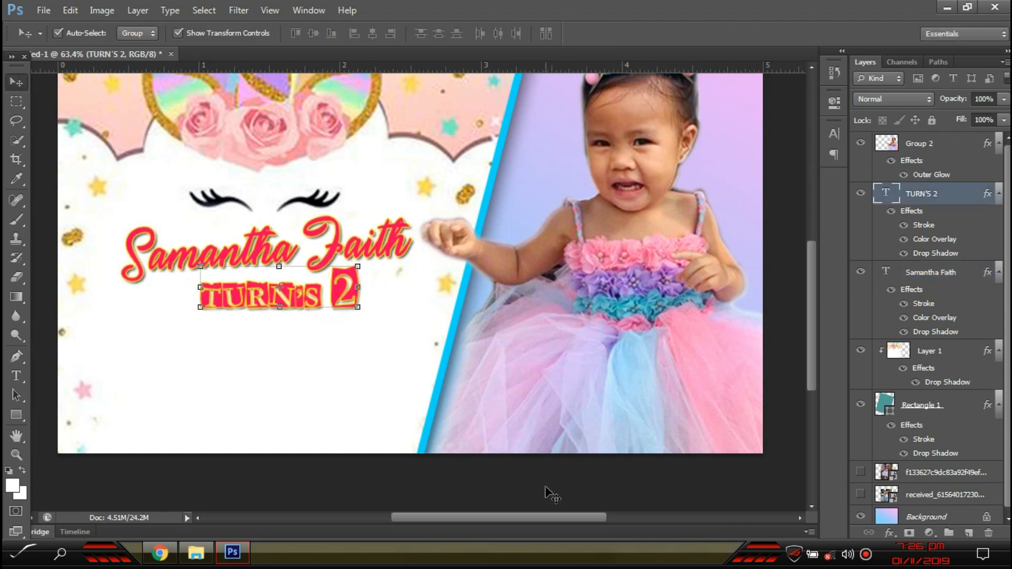
pyautogui.click(546, 488)
# - Add the residence-name line below TURN'S 2, shrink it to about 66% and move it left
pyautogui.press('t')
pyautogui.click(209, 380)
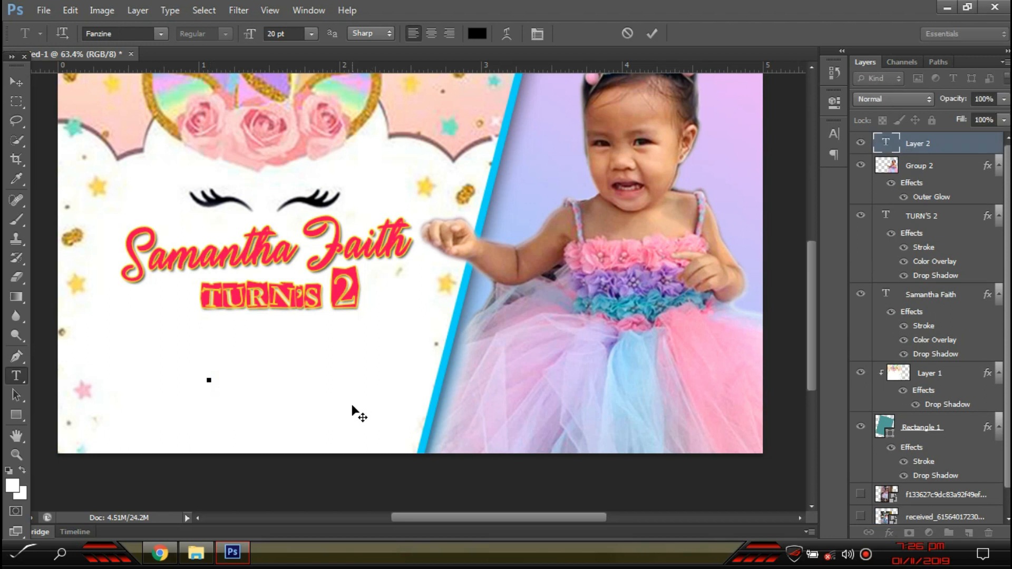
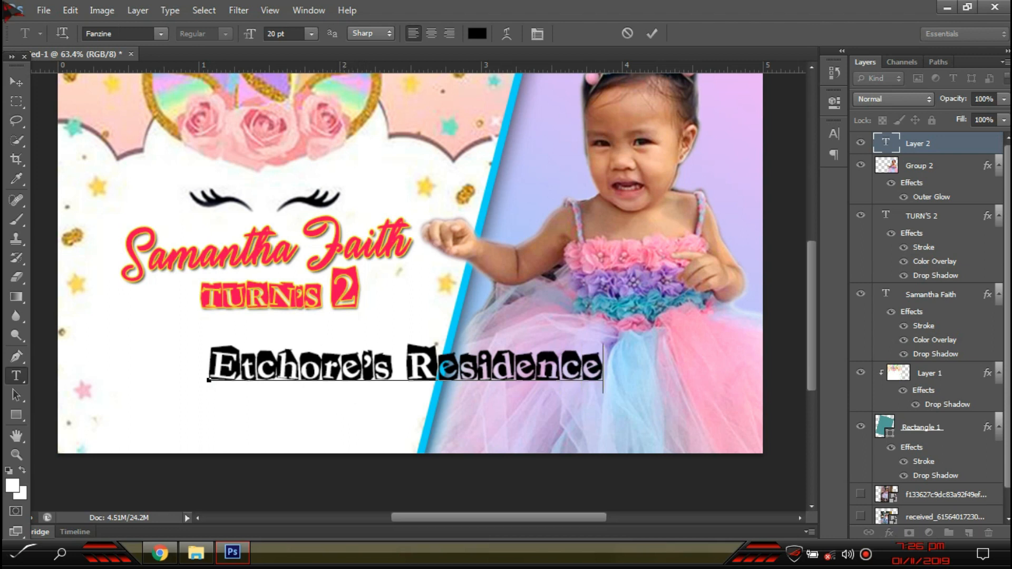
pyautogui.click(16, 82)
pyautogui.hotkey('ctrl', 't')
pyautogui.moveTo(604, 346); pyautogui.dragTo(471, 359)
pyautogui.press('Return')
pyautogui.moveTo(425, 384); pyautogui.dragTo(349, 379)
# - Try Times New Roman on the residence line and shrink it
pyautogui.press('t')
pyautogui.click(350, 380)
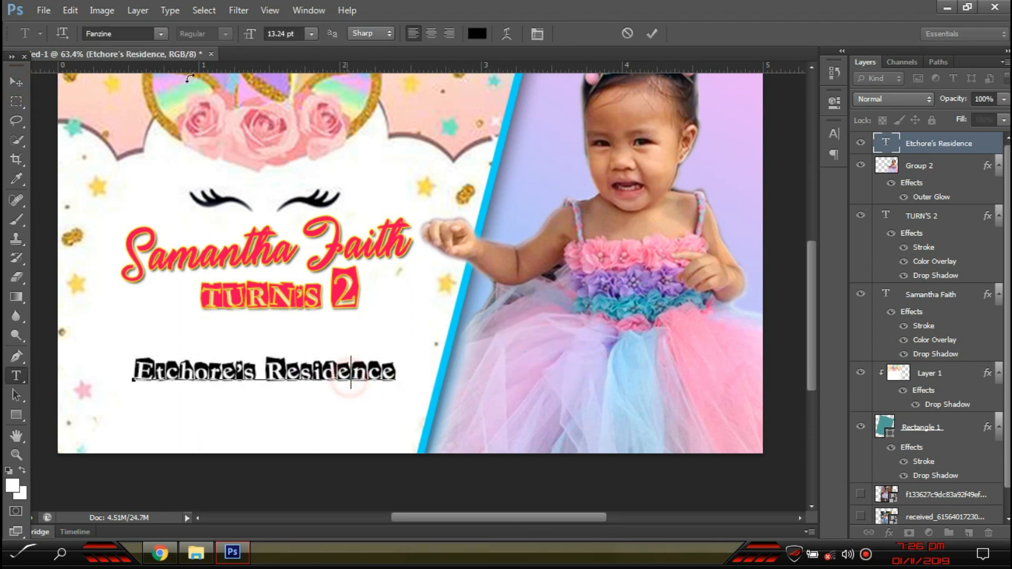
pyautogui.hotkey('ctrl', 'a')
pyautogui.click(109, 31)
pyautogui.press('Return')
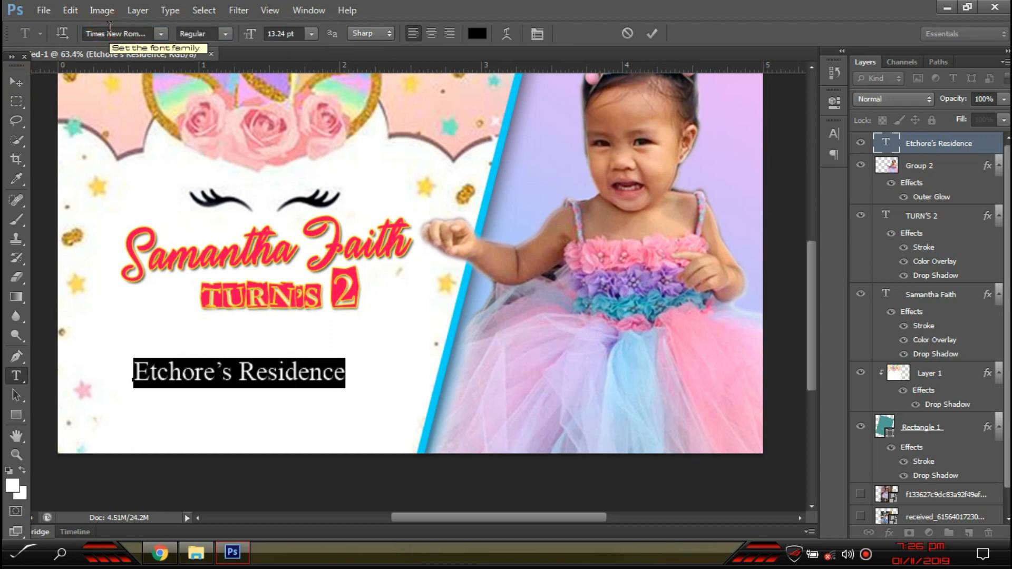
pyautogui.click(17, 82)
pyautogui.moveTo(338, 365); pyautogui.dragTo(306, 369)
# - Restore the cut-out Fanzine font on the residence line and resize it to about 77%
pyautogui.press('Return')
pyautogui.press('t')
pyautogui.click(292, 372)
pyautogui.hotkey('ctrl', 'a')
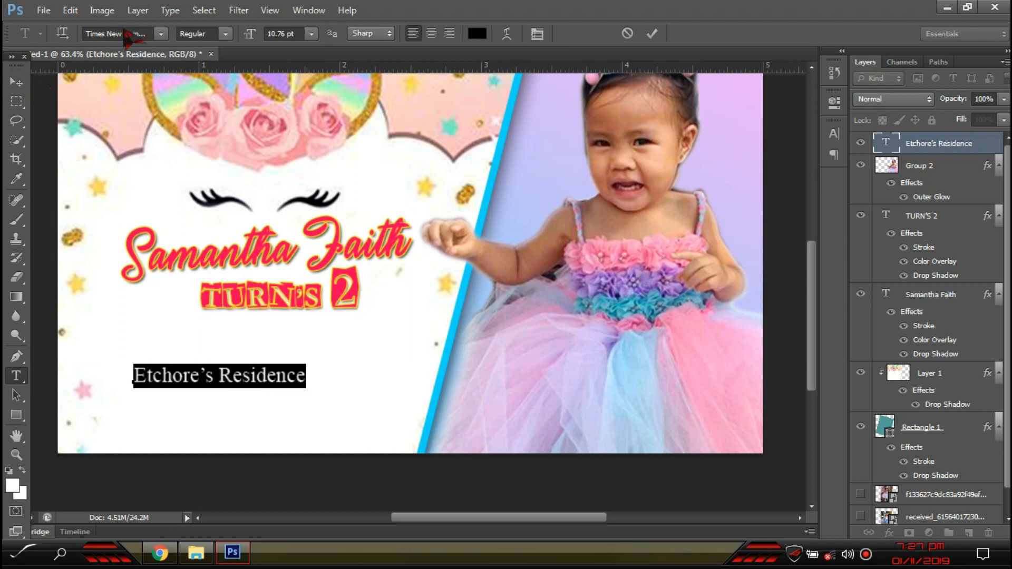
pyautogui.click(17, 82)
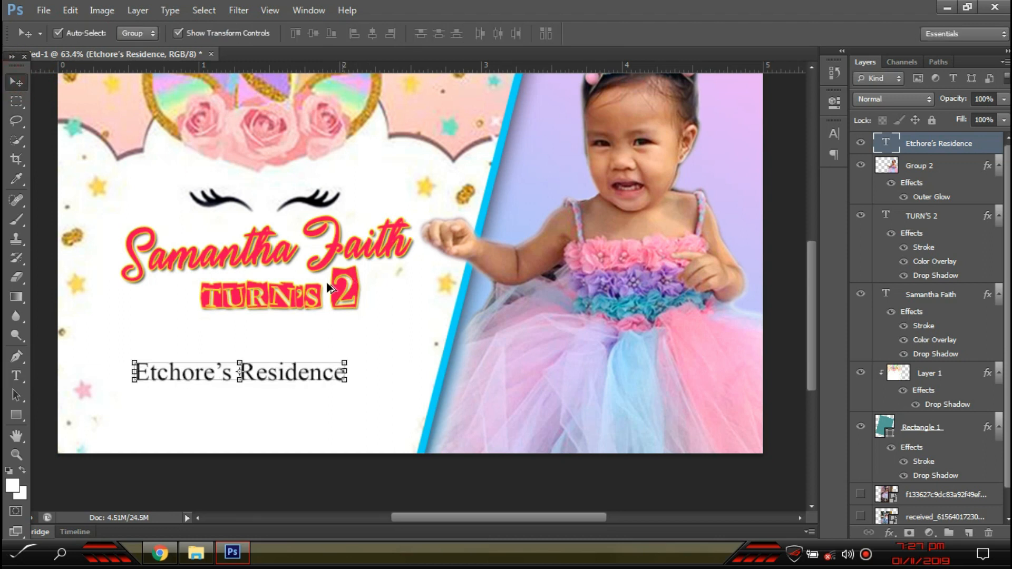
pyautogui.hotkey('ctrl', 'z')
pyautogui.moveTo(394, 357); pyautogui.dragTo(313, 356)
pyautogui.press('Return')
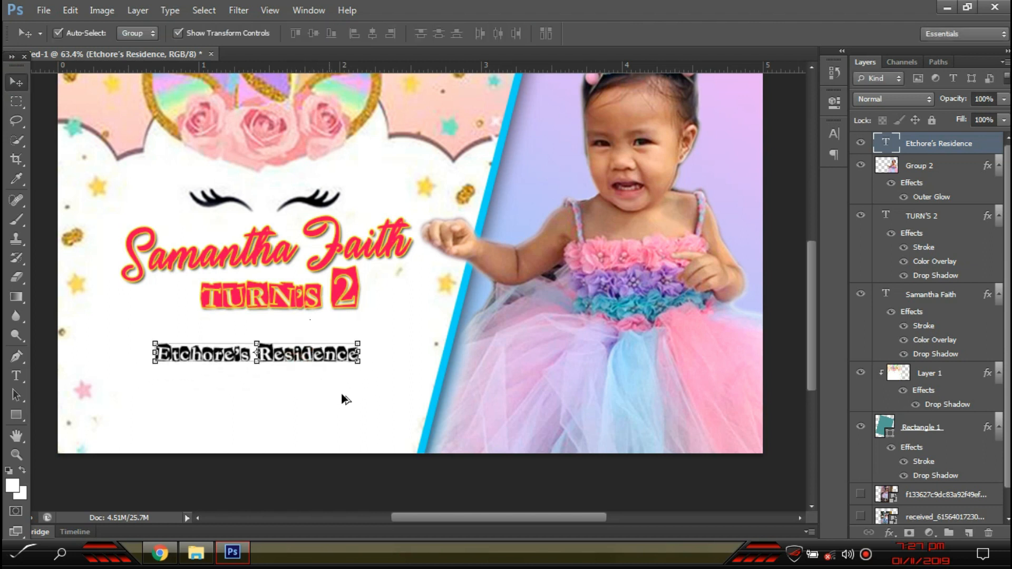
# - Enlarge the line and replace its text with 'November 5, 2019'
pyautogui.scroll(1, 343, 397)
pyautogui.hotkey('ctrl', 't')
pyautogui.moveTo(385, 333); pyautogui.dragTo(408, 325)
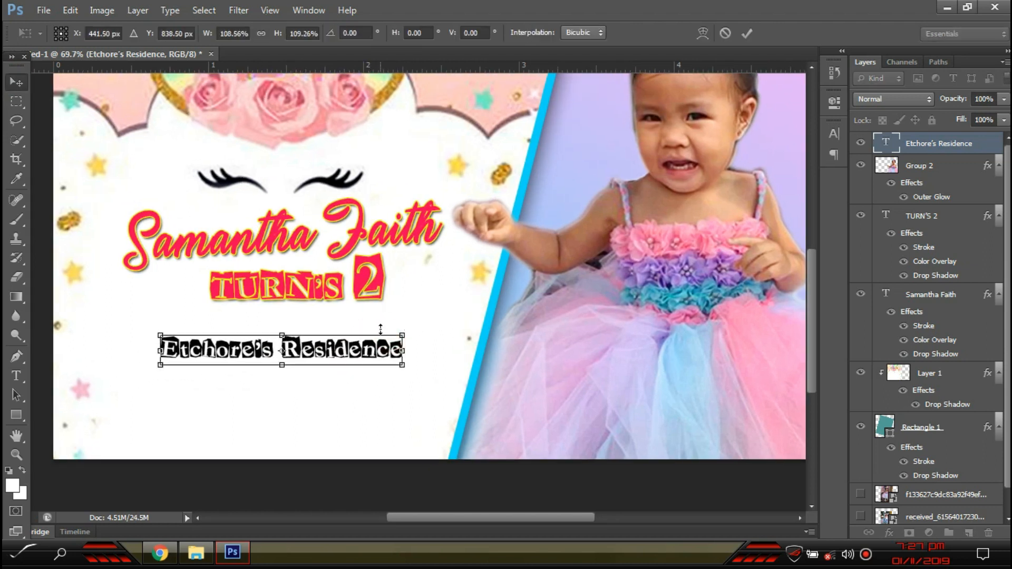
pyautogui.press('Return')
pyautogui.press('t')
pyautogui.click(362, 350)
pyautogui.hotkey('ctrl', 'a')
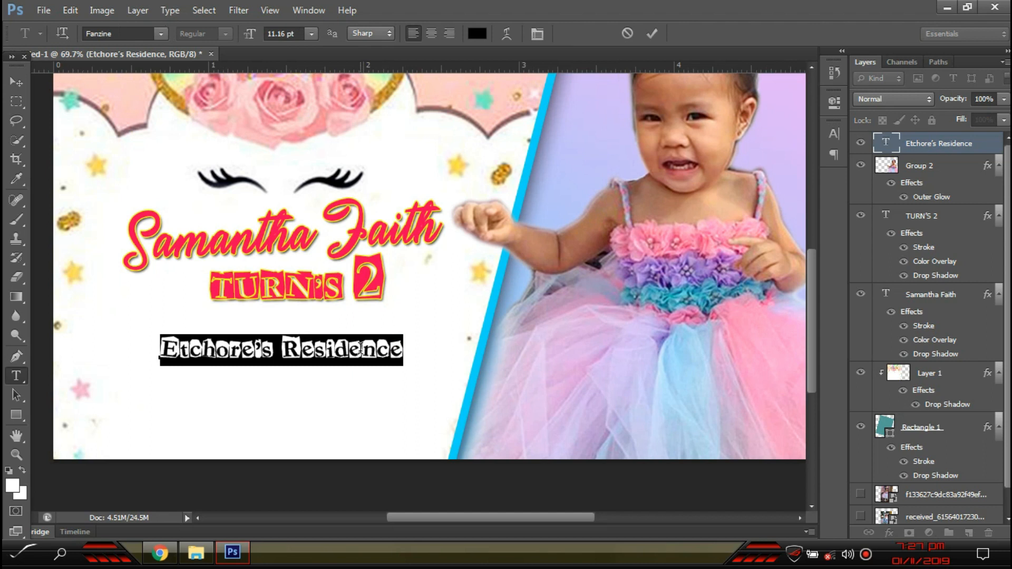
pyautogui.write('N')
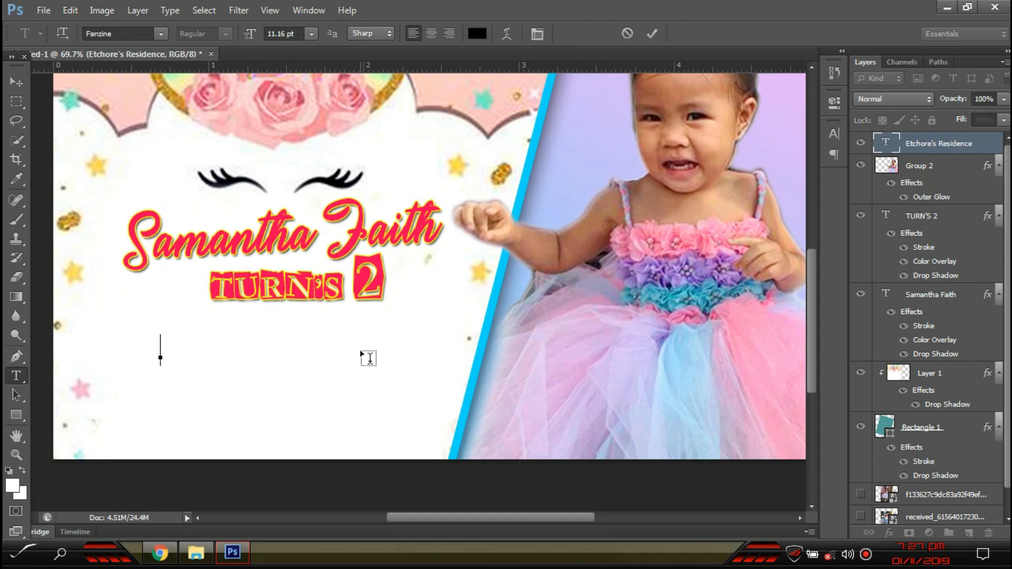
pyautogui.write('ovember')
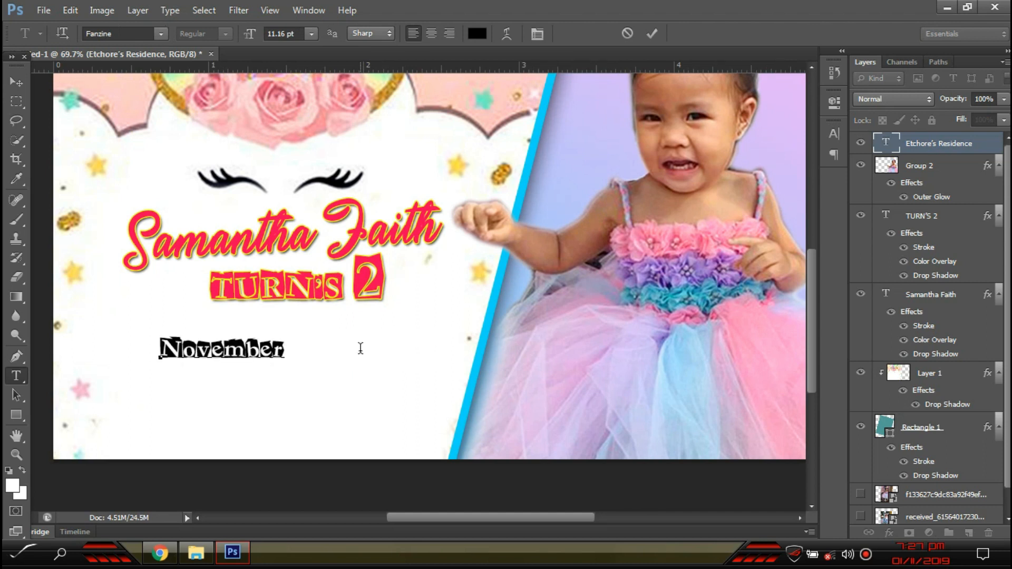
pyautogui.write(' 5, 2019')
# - Try Twisted Stallions on the November 5, 2019 date, then settle on Vanilla Whale
pyautogui.hotkey('ctrl', 'a')
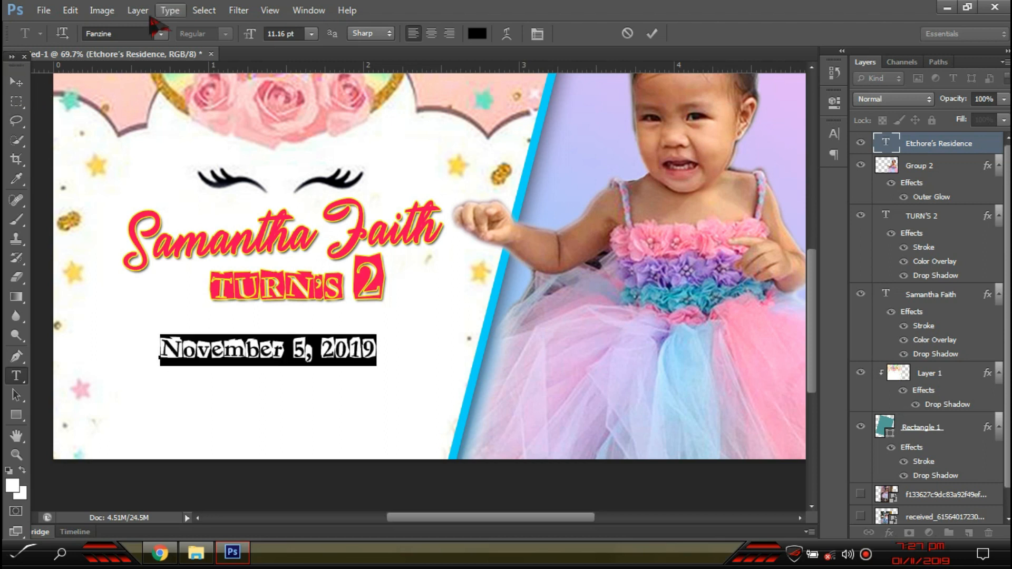
pyautogui.click(162, 35)
pyautogui.scroll(-3, 295, 128)
pyautogui.moveTo(328, 202); pyautogui.dragTo(326, 406)
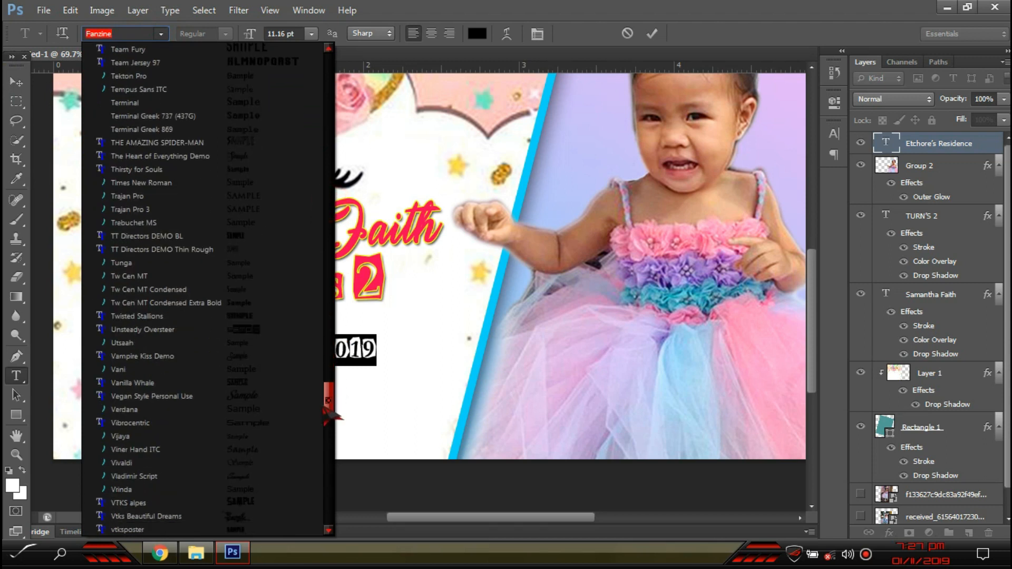
pyautogui.click(137, 316)
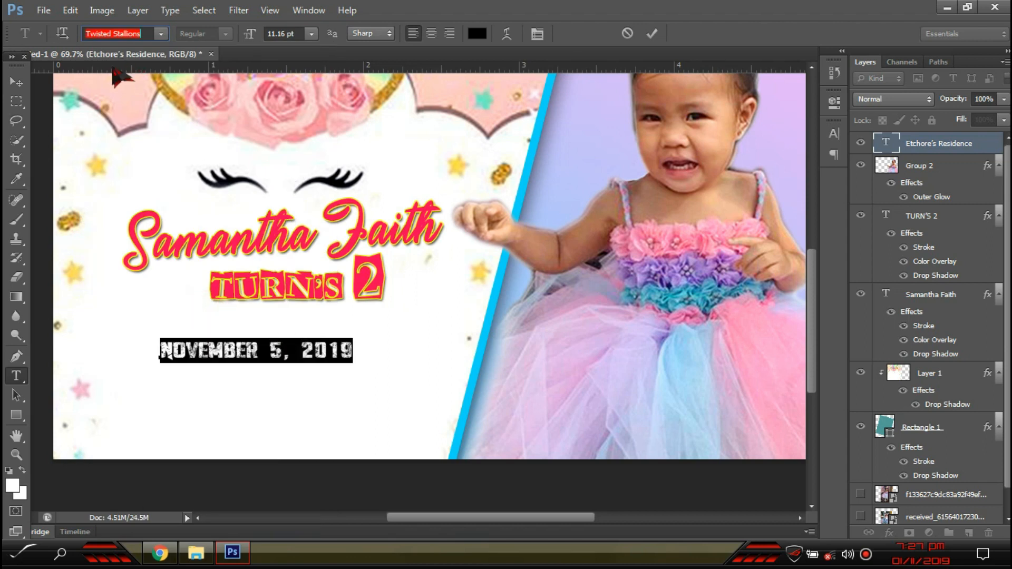
pyautogui.press('Down')
pyautogui.press('Down')
pyautogui.press('Down')
pyautogui.press('Down')
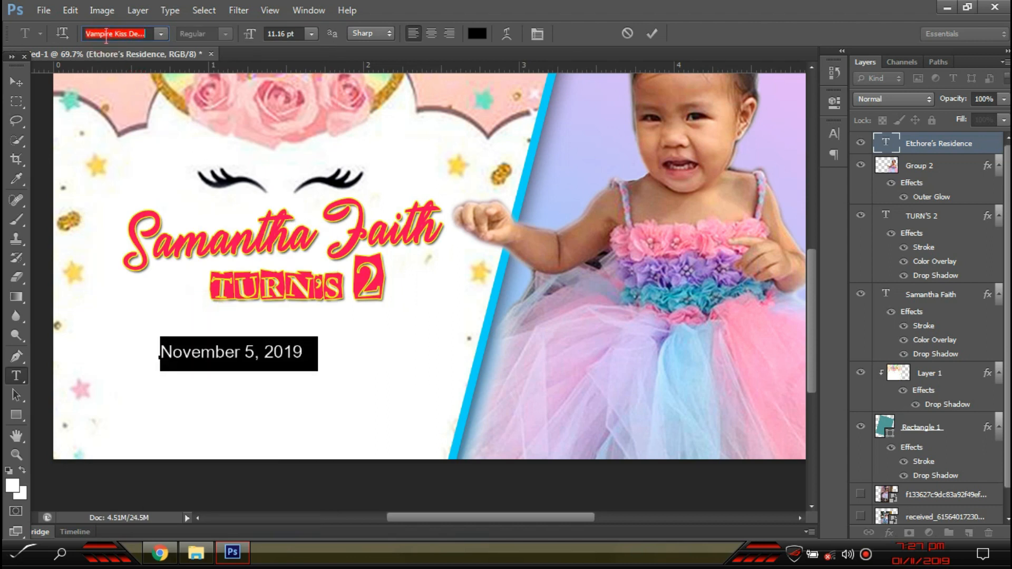
pyautogui.press('Down')
pyautogui.press('Down')
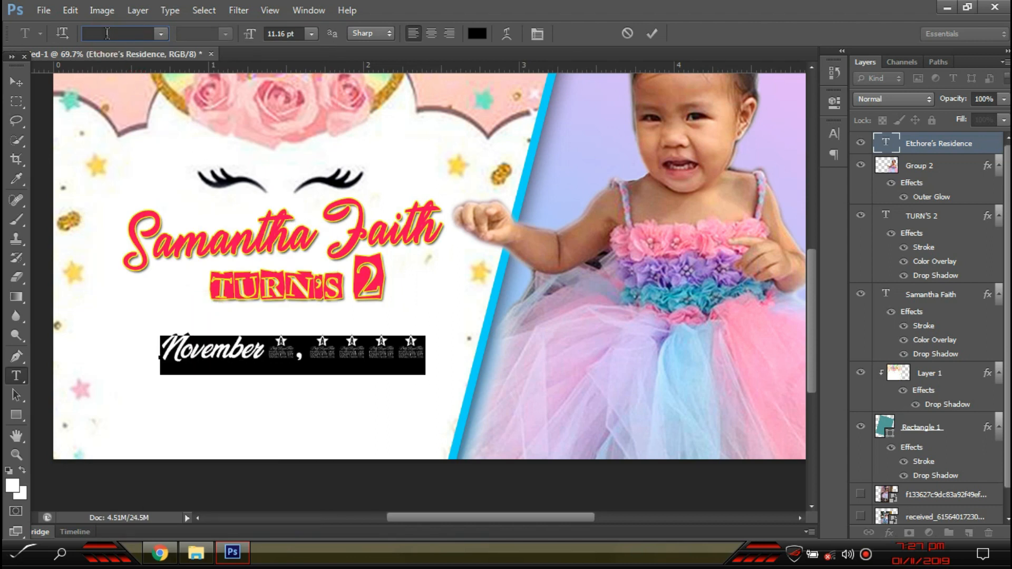
pyautogui.click(16, 82)
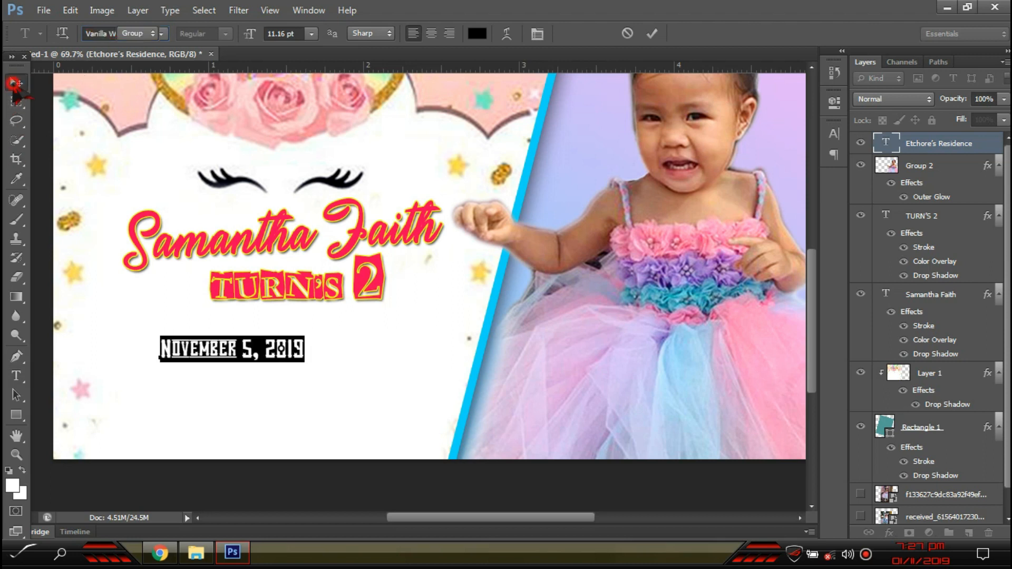
pyautogui.doubleClick(988, 146)
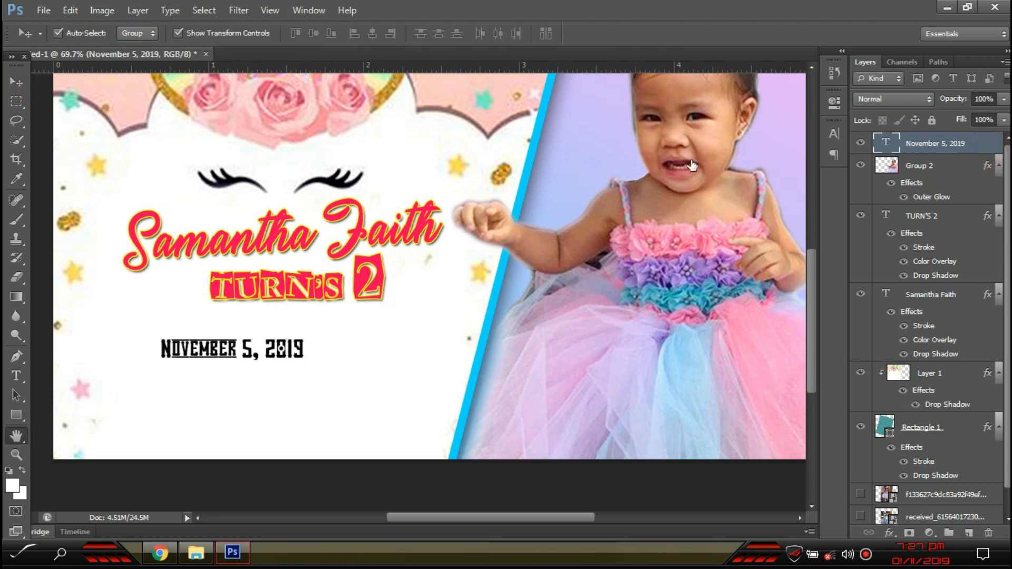
# - Apply a black Color Overlay, with R set to 0, to the November 5, 2019 date layer
pyautogui.click(670, 297)
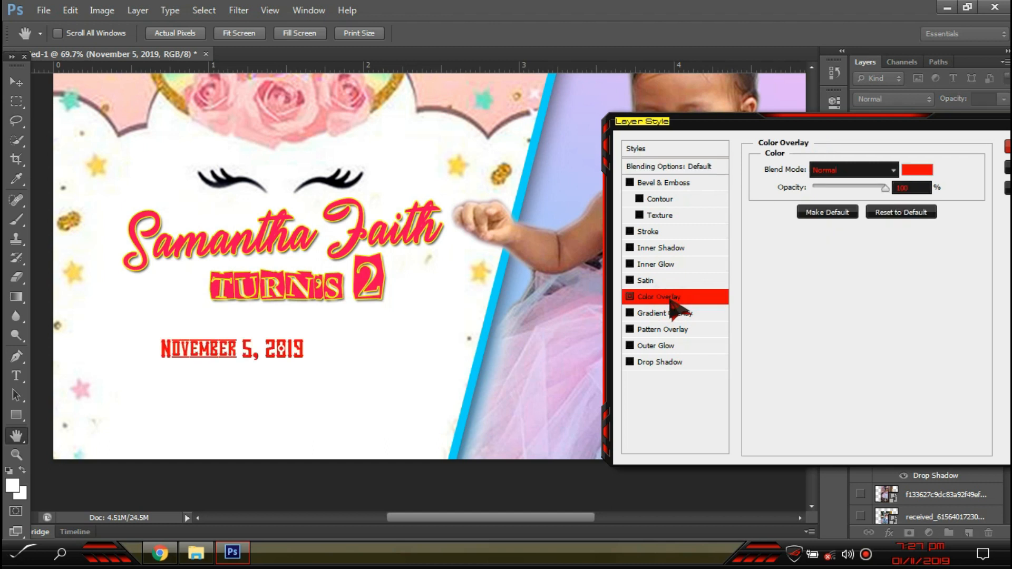
pyautogui.click(910, 174)
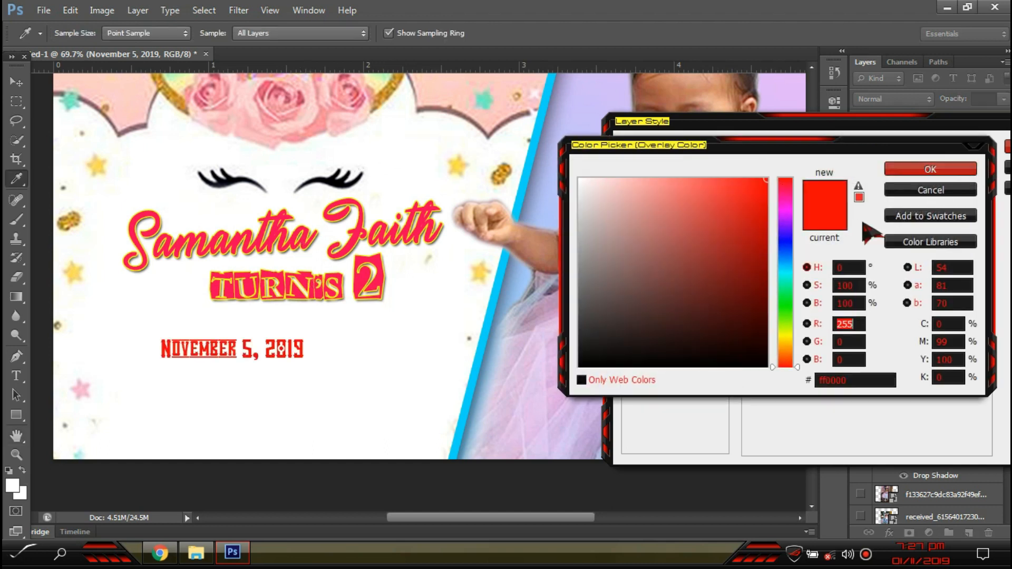
pyautogui.write('0')
pyautogui.click(952, 168)
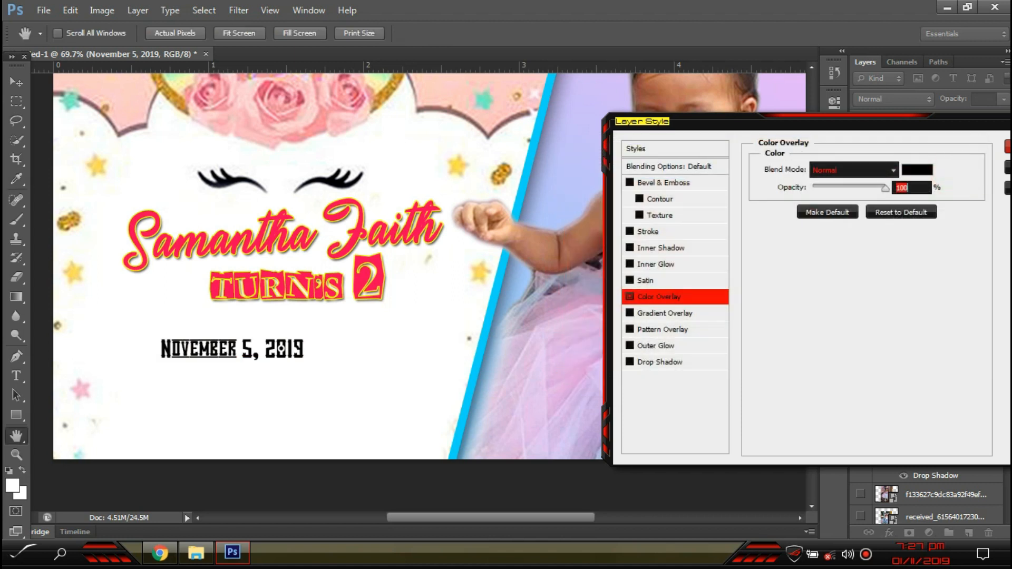
pyautogui.press('Return')
pyautogui.scroll(3, 227, 399)
pyautogui.doubleClick(303, 315)
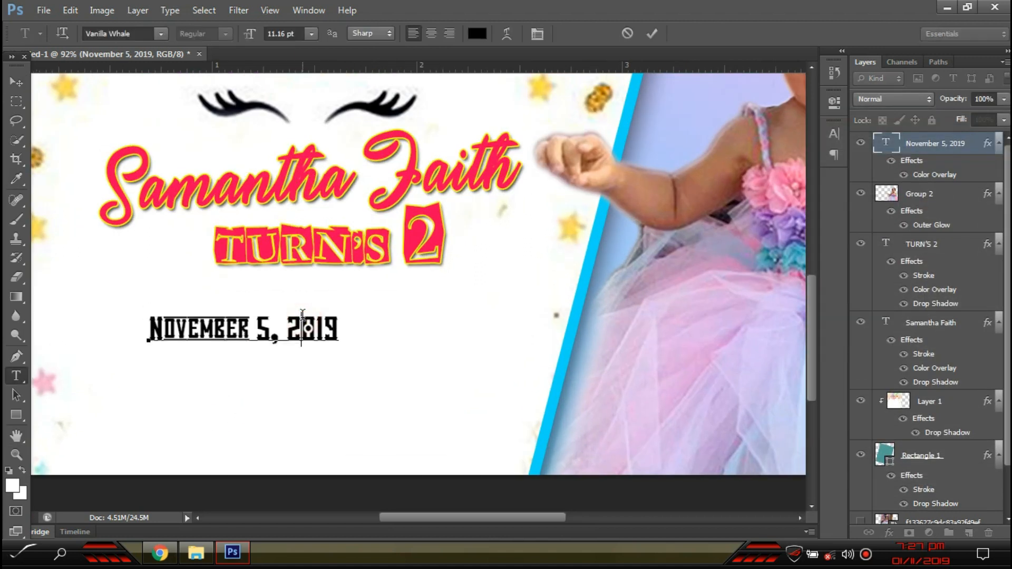
# - Delete the month and day so the date reads just 2019, then enlarge it
pyautogui.press('Left')
pyautogui.press('Right')
pyautogui.press('Right')
pyautogui.press('Right')
pyautogui.press('Right')
pyautogui.press('Right')
pyautogui.press('Right')
pyautogui.press('Right')
pyautogui.press('Right')
pyautogui.press('Right')
pyautogui.press('Right')
pyautogui.press('Right')
pyautogui.press('Right')
pyautogui.press('BackSpace')
pyautogui.press('BackSpace')
pyautogui.press('BackSpace')
pyautogui.press('BackSpace')
pyautogui.press('BackSpace')
pyautogui.press('BackSpace')
pyautogui.press('BackSpace')
pyautogui.press('BackSpace')
pyautogui.press('BackSpace')
pyautogui.press('BackSpace')
pyautogui.press('BackSpace')
pyautogui.press('BackSpace')
pyautogui.click(16, 80)
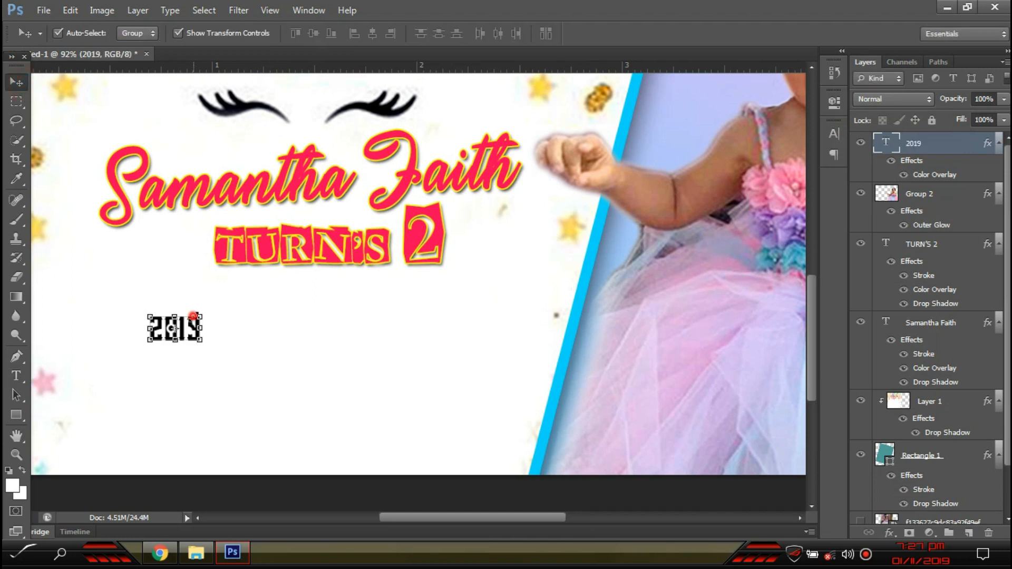
pyautogui.hotkey('ctrl', 't')
pyautogui.moveTo(203, 315)
pyautogui.mouseDown()
pyautogui.moveTo(248, 298)
pyautogui.moveTo(207, 329)
pyautogui.mouseUp()
pyautogui.press('Return')
# - Set 2019 in Tw Cen MT and scale it up proportionally
pyautogui.press('t')
pyautogui.click(203, 330)
pyautogui.hotkey('ctrl', 'a')
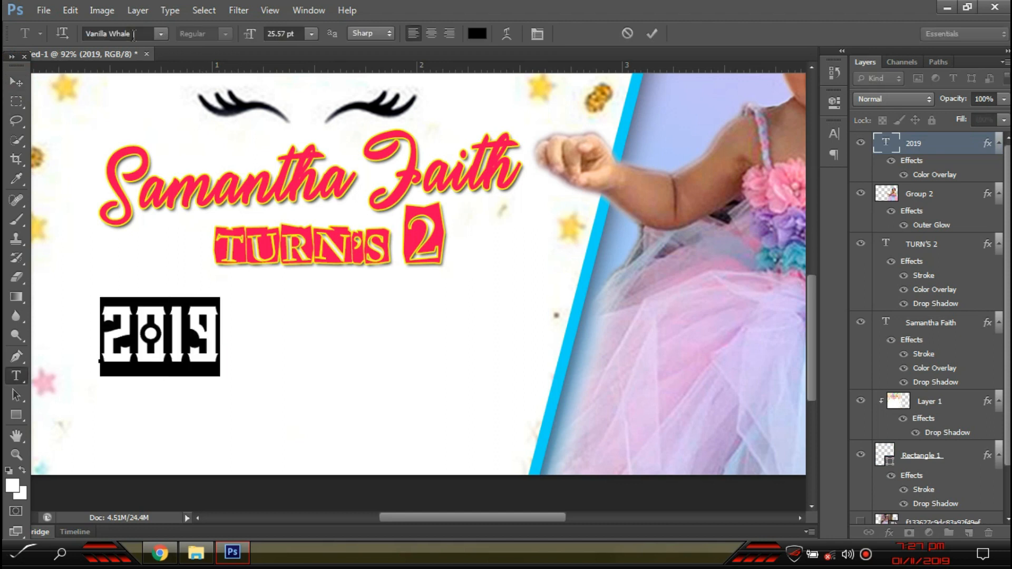
pyautogui.write('Tw Cen MT')
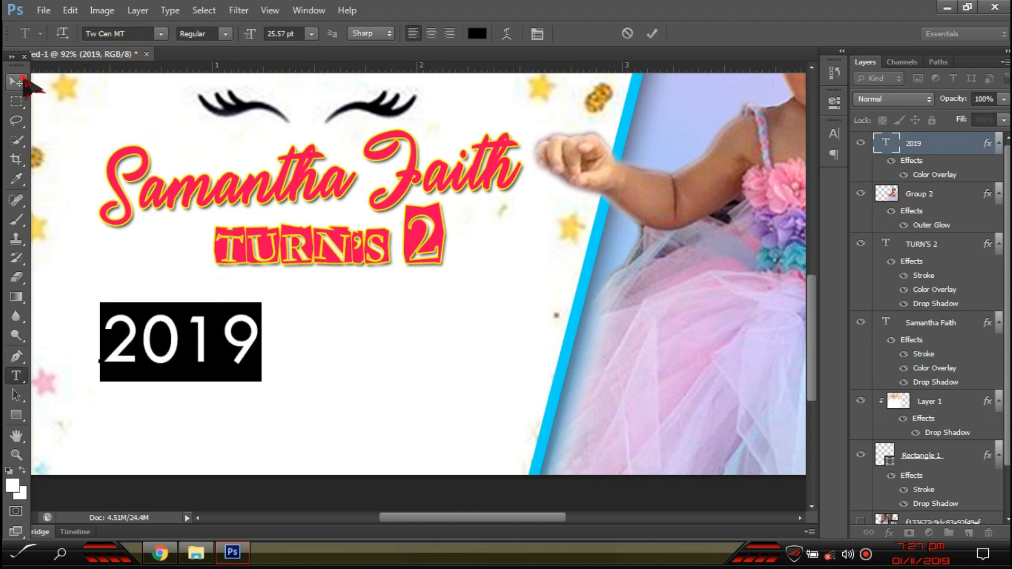
pyautogui.click(16, 82)
pyautogui.hotkey('ctrl', 't')
pyautogui.moveTo(262, 341); pyautogui.dragTo(222, 342)
pyautogui.hotkey('ctrl', 'z')
pyautogui.moveTo(263, 305); pyautogui.dragTo(226, 322)
pyautogui.press('Return')
# - Make 2019 bold and move it slightly up
pyautogui.press('t')
pyautogui.click(192, 333)
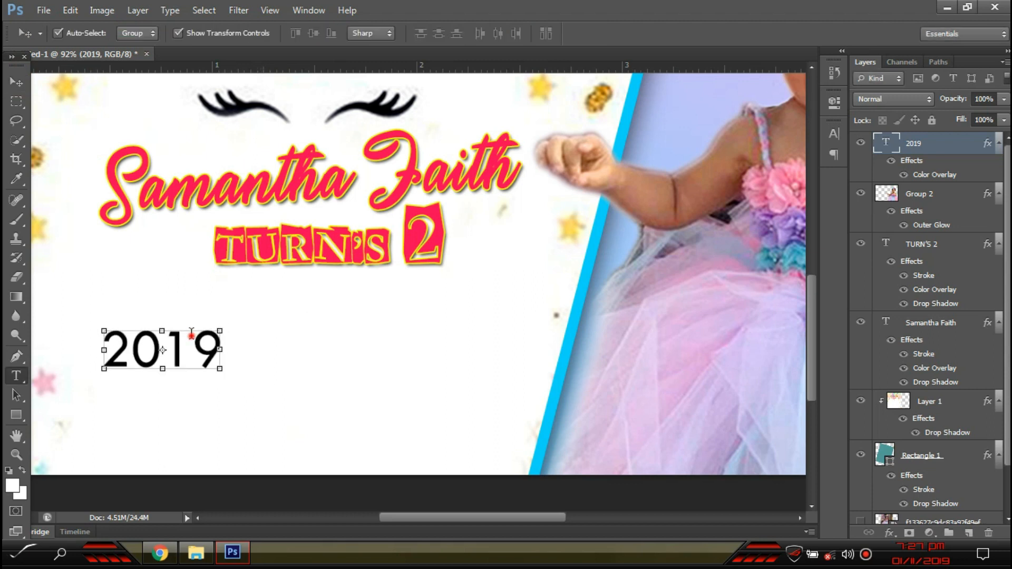
pyautogui.hotkey('ctrl', 'a')
pyautogui.click(225, 34)
pyautogui.click(209, 73)
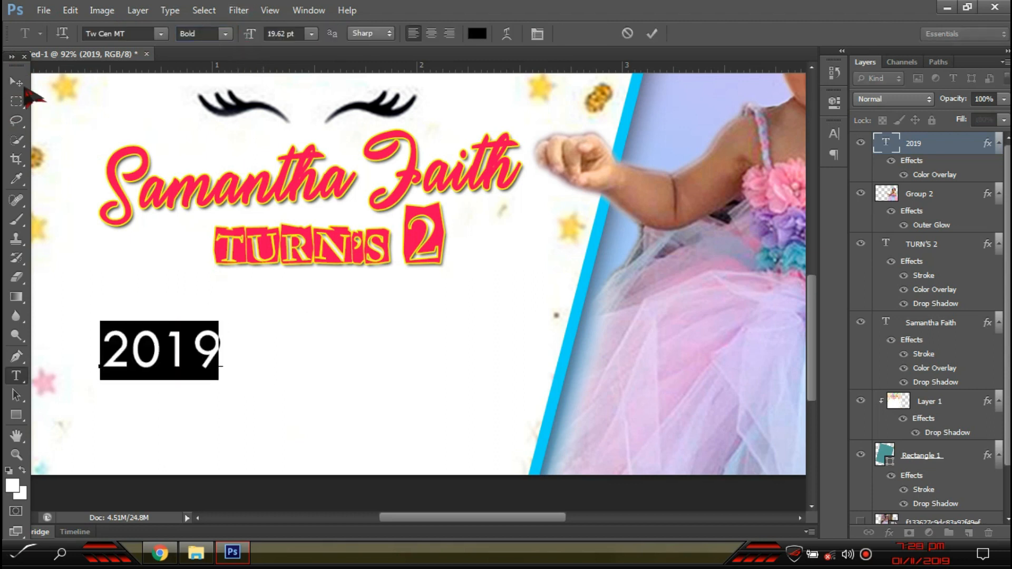
pyautogui.click(18, 83)
pyautogui.moveTo(203, 344); pyautogui.dragTo(200, 328)
# - Switch 2019 to the Porky's font and shrink it to about 90%
pyautogui.press('t')
pyautogui.click(200, 328)
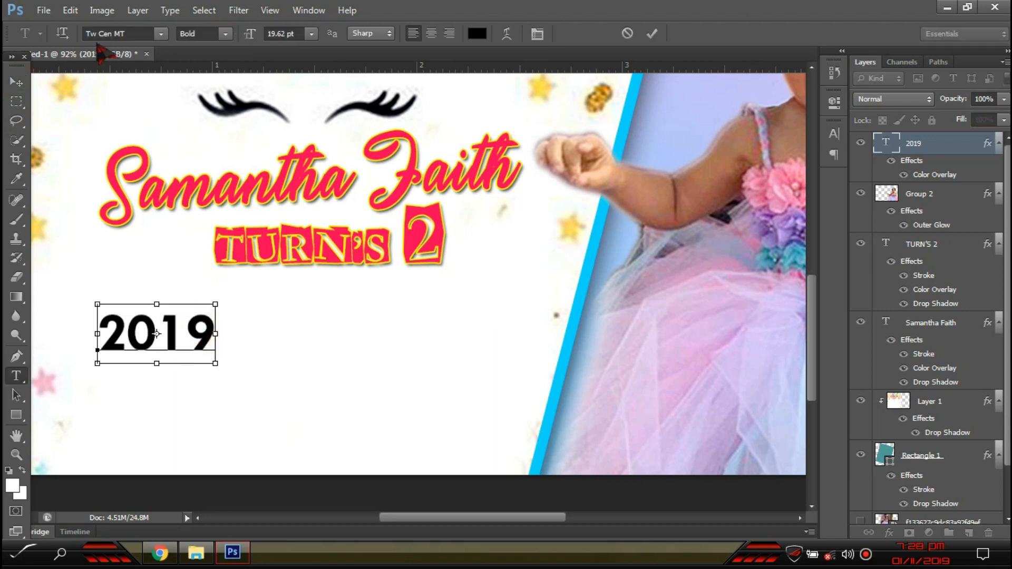
pyautogui.click(161, 34)
pyautogui.scroll(4, 309, 369)
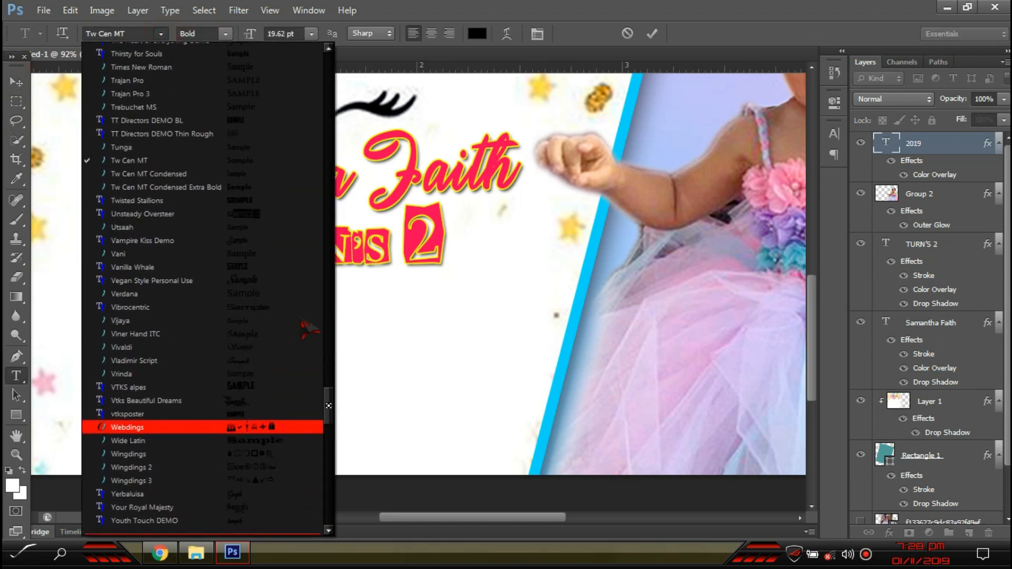
pyautogui.scroll(5, 309, 316)
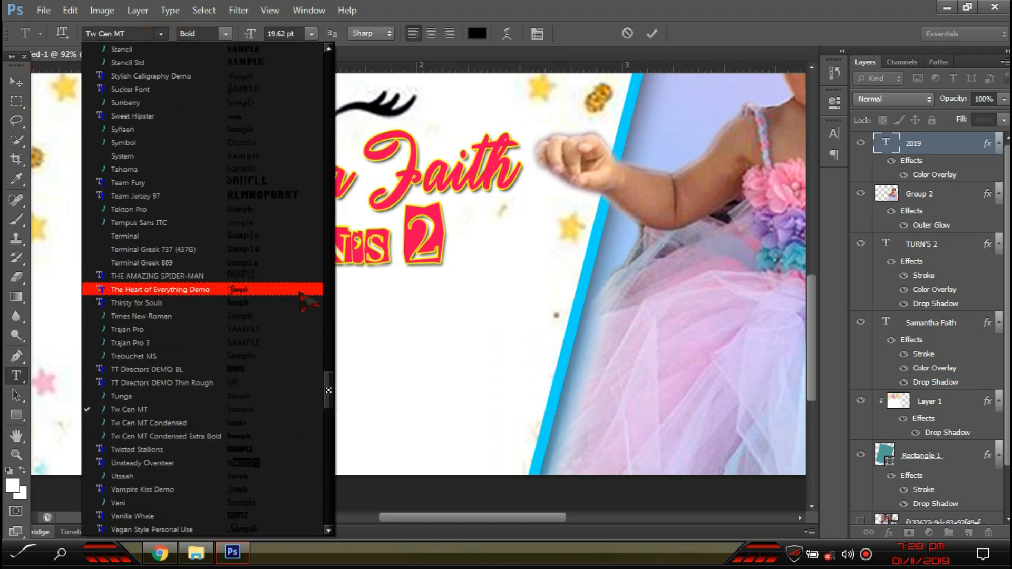
pyautogui.scroll(6, 298, 316)
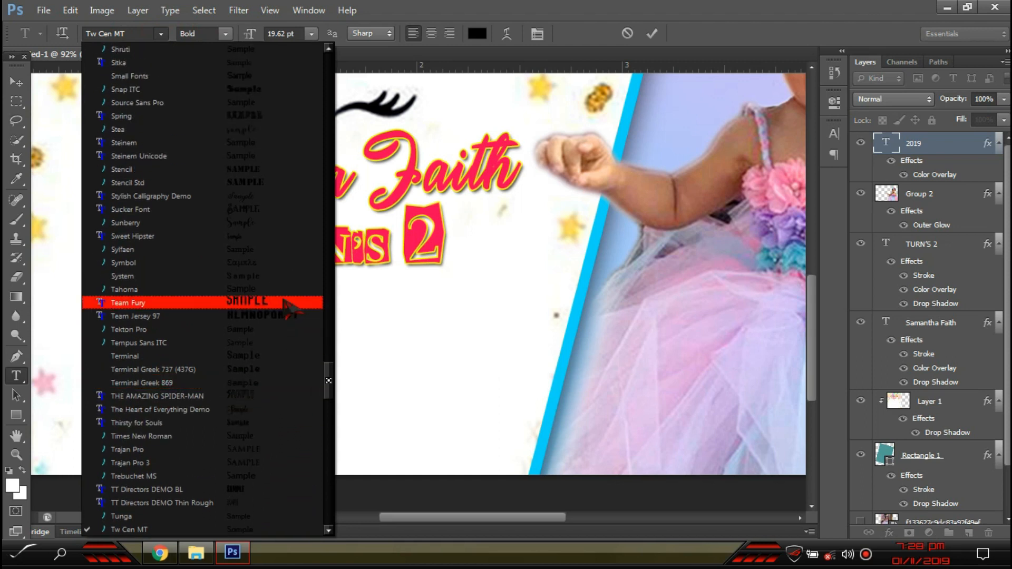
pyautogui.scroll(3, 284, 303)
pyautogui.scroll(6, 289, 305)
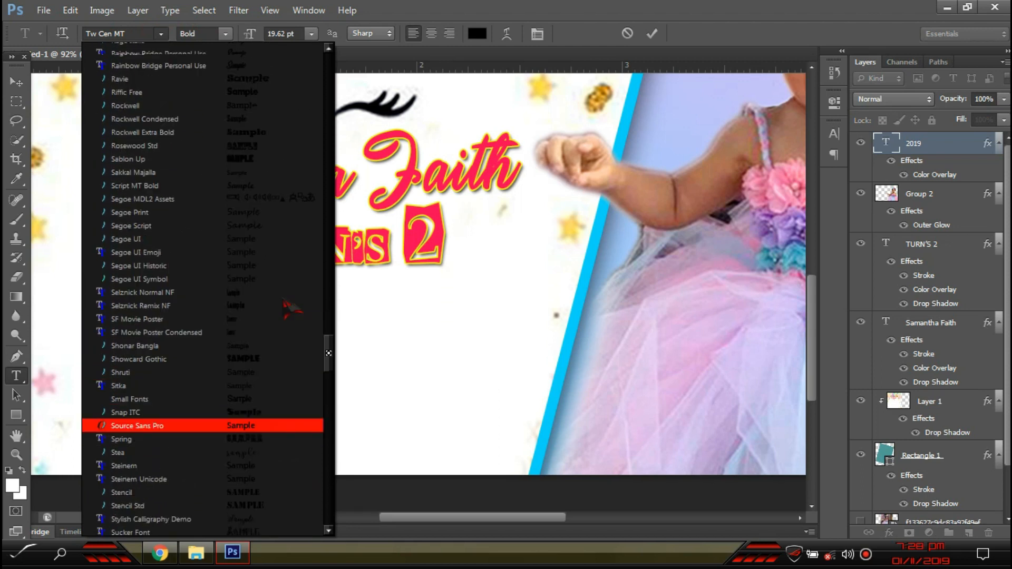
pyautogui.scroll(2, 289, 308)
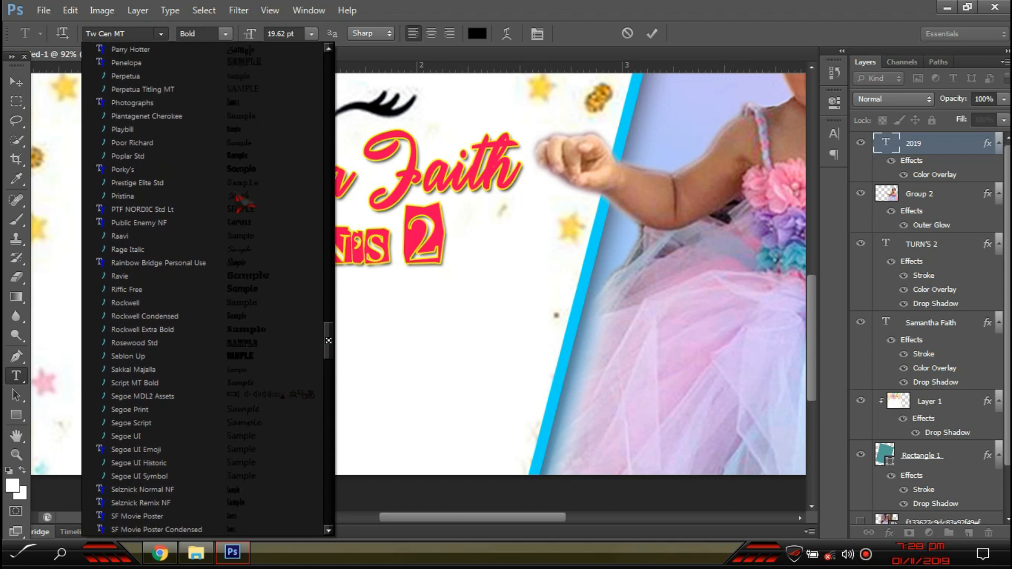
pyautogui.click(285, 168)
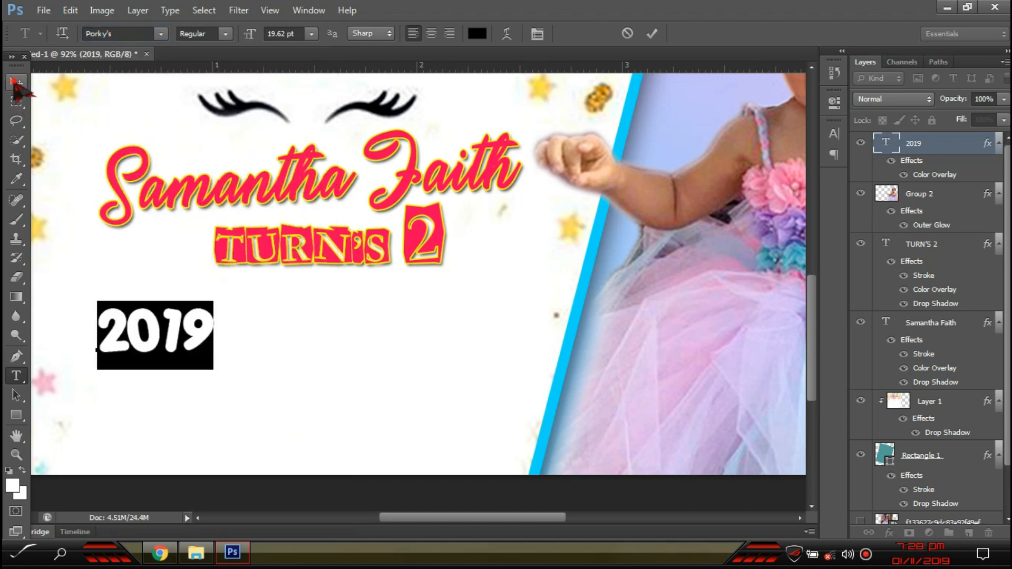
pyautogui.click(15, 81)
pyautogui.hotkey('ctrl', 't')
pyautogui.moveTo(213, 301); pyautogui.dragTo(229, 347)
pyautogui.press('Return')
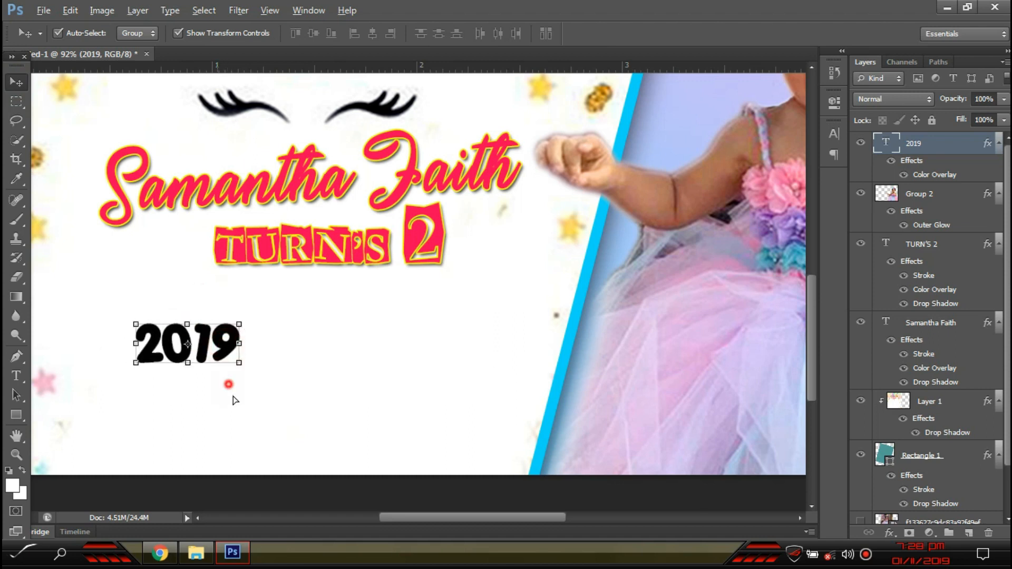
# - Alt-drag a copy of 2019 below it for the month line
pyautogui.moveTo(235, 401); pyautogui.dragTo(239, 413)
pyautogui.press('t')
pyautogui.click(239, 413)
# - Retype the copied line as 'November 5' and shrink it
pyautogui.hotkey('ctrl', 'a')
pyautogui.write('Novembe')
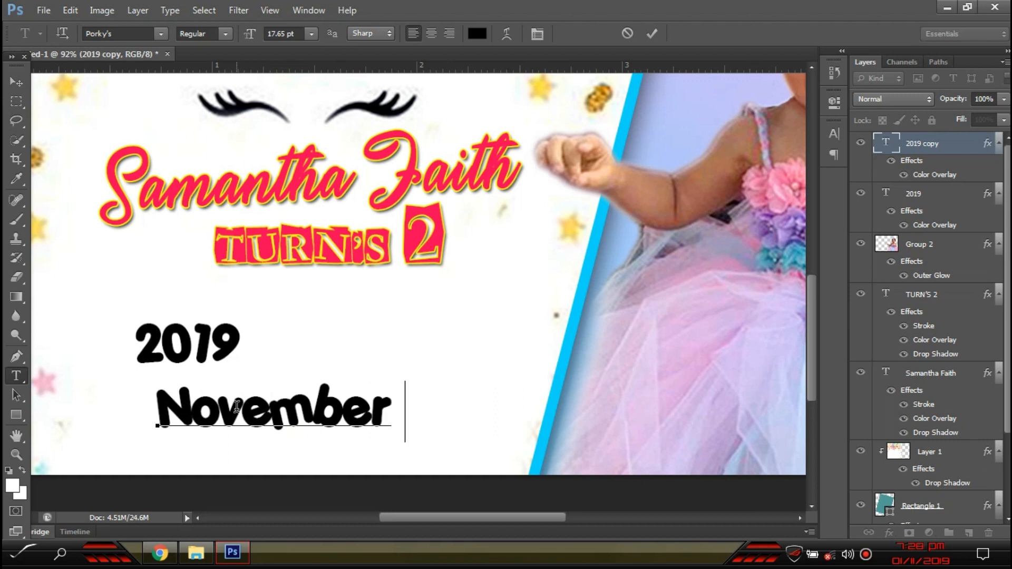
pyautogui.write('r 5')
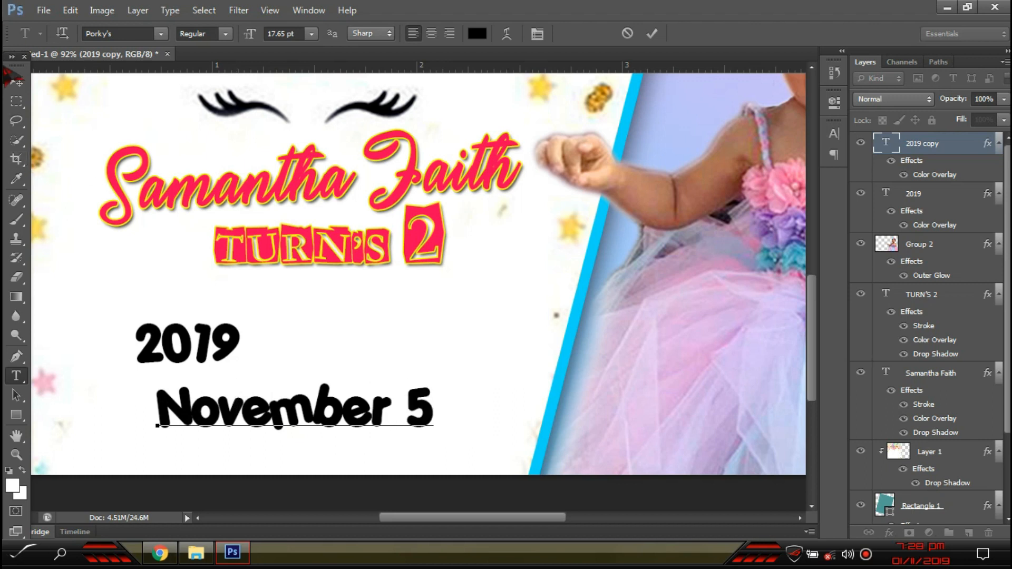
pyautogui.click(16, 82)
pyautogui.moveTo(435, 378); pyautogui.dragTo(208, 382)
pyautogui.press('Return')
pyautogui.press('Return')
# - Restyle the second date line in Tw Cen MT Bold
pyautogui.press('t')
pyautogui.click(224, 384)
pyautogui.hotkey('ctrl', 'a')
pyautogui.write('N')
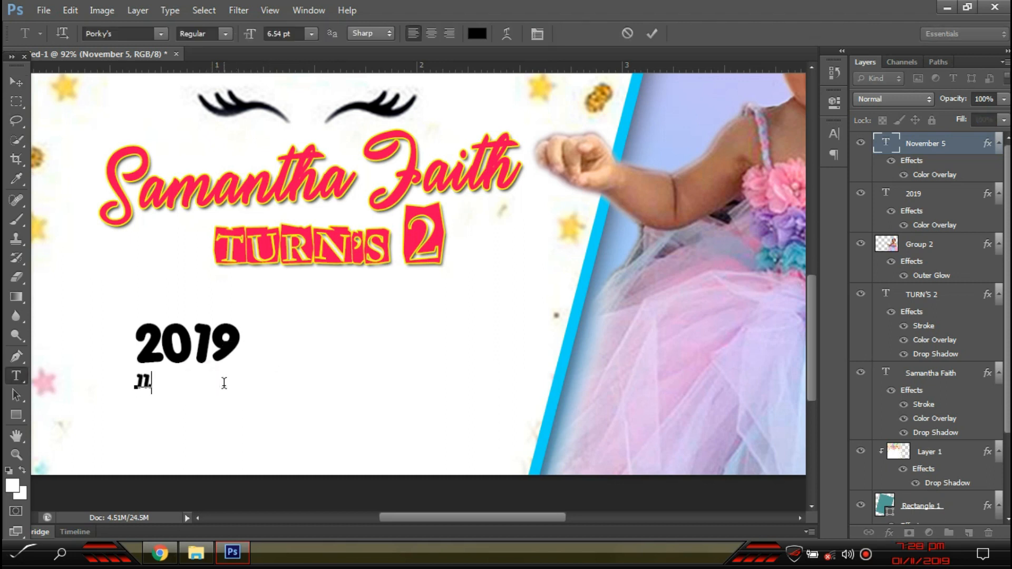
pyautogui.hotkey('ctrl', 'a')
pyautogui.click(142, 39)
pyautogui.click(141, 39)
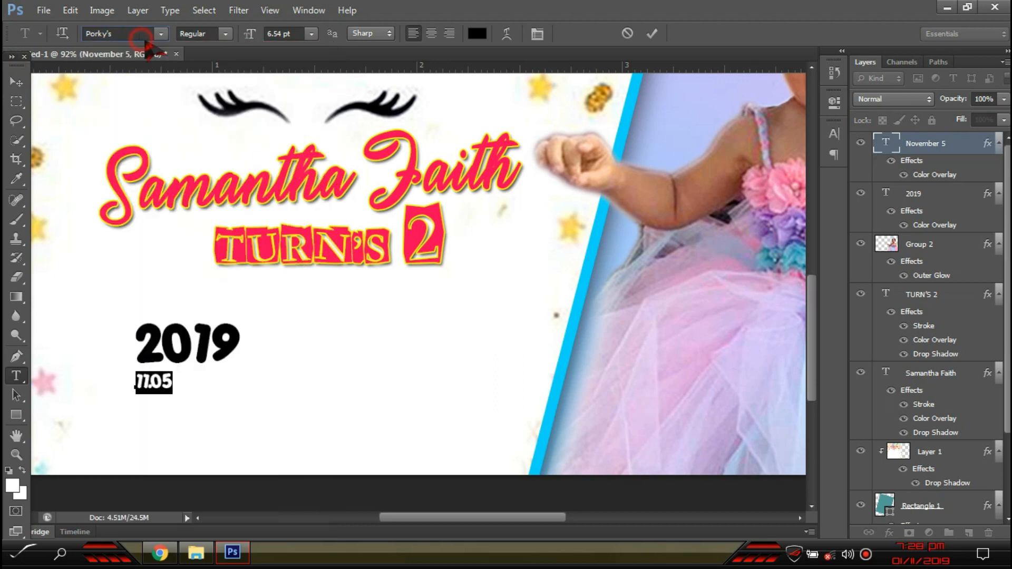
pyautogui.click(225, 34)
pyautogui.click(223, 71)
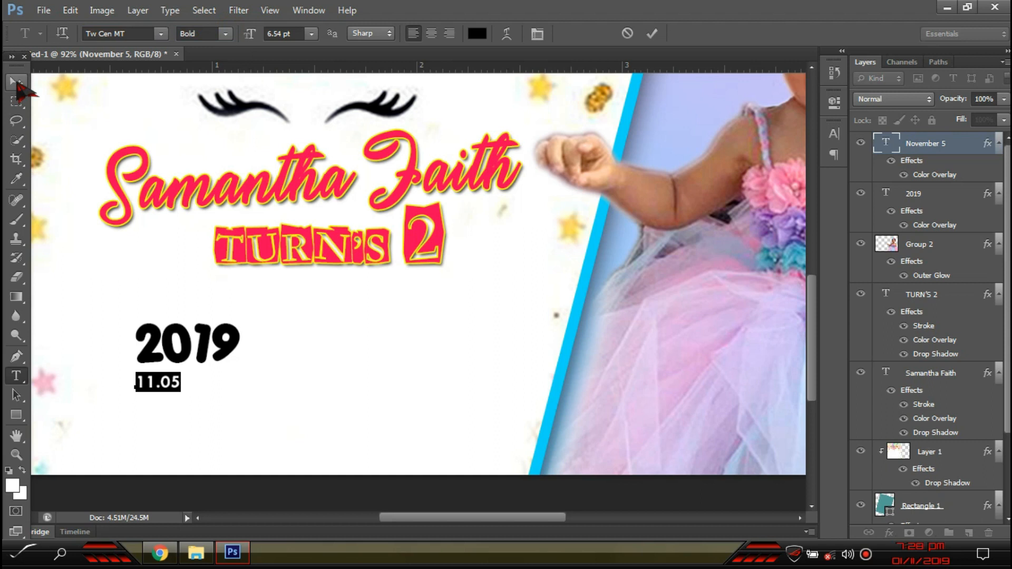
pyautogui.click(16, 82)
# - Make the line read NOVEMBER.05 and narrow it to 98% horizontal scale
pyautogui.press('t')
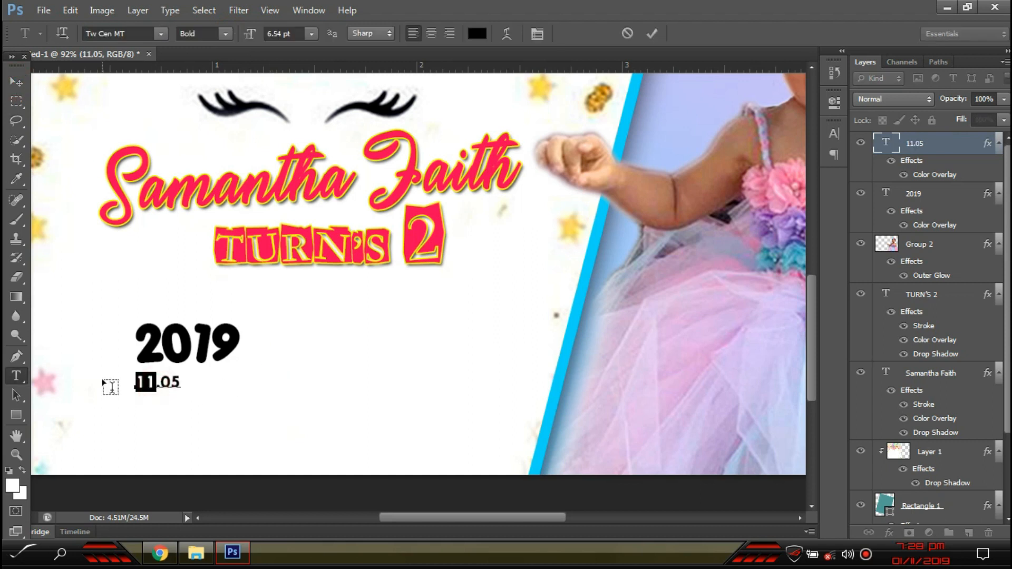
pyautogui.write('N OVEMBER')
pyautogui.hotkey('ctrl', 'a')
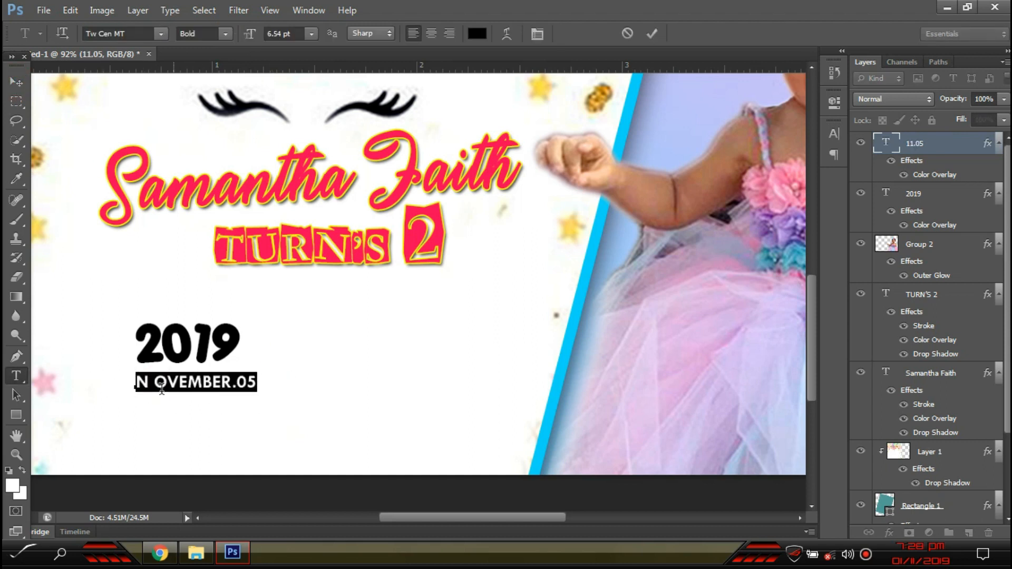
pyautogui.click(151, 384)
pyautogui.press('Delete')
pyautogui.hotkey('ctrl', 'a')
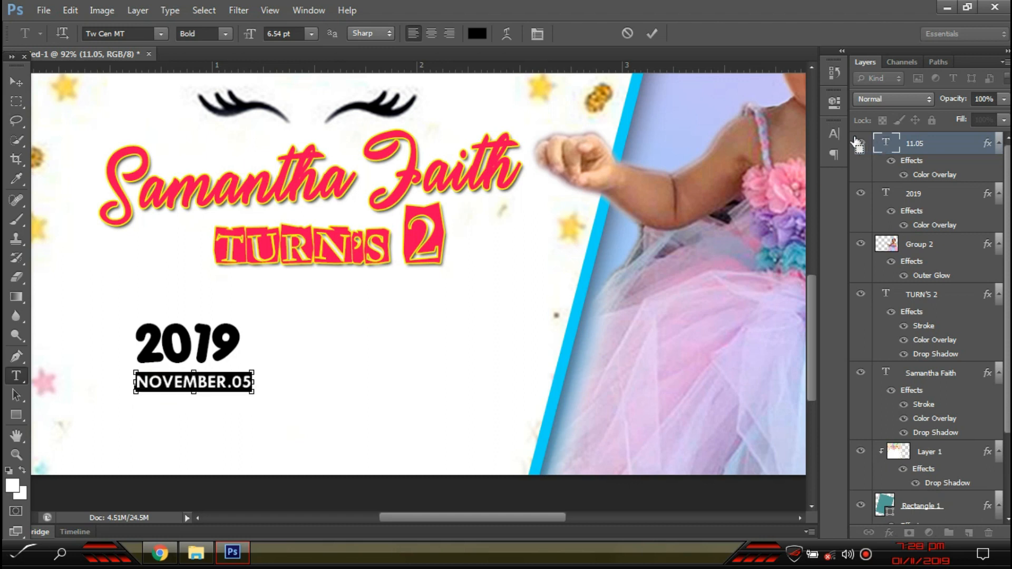
pyautogui.click(835, 135)
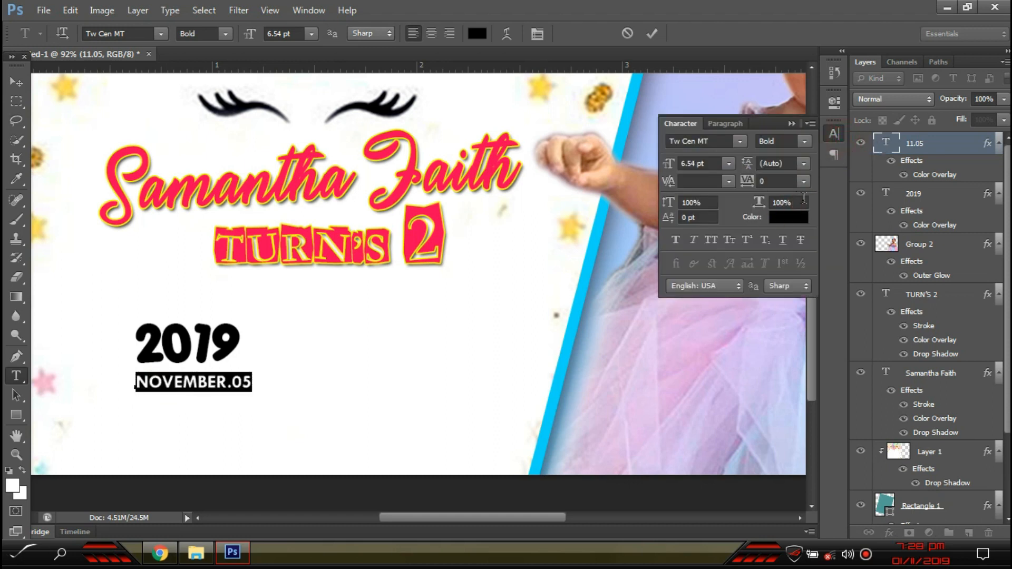
pyautogui.press('Down')
pyautogui.click(11, 79)
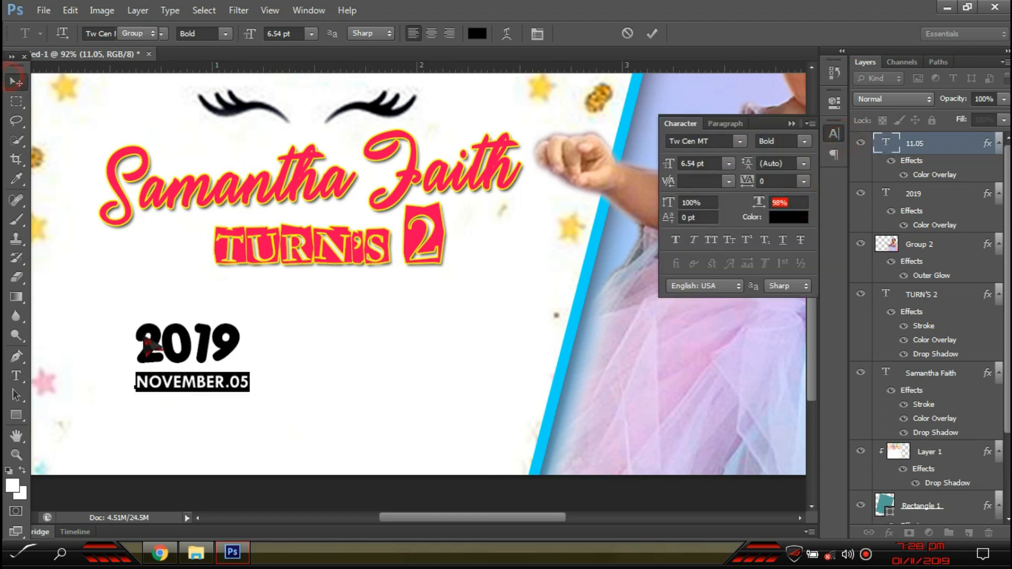
# - Enlarge 2019 to about 110%, undoing an accidental confetti layer move
pyautogui.scroll(4, 137, 382)
pyautogui.click(274, 328)
pyautogui.moveTo(290, 291); pyautogui.dragTo(330, 318)
pyautogui.press('Return')
pyautogui.press('Return')
pyautogui.moveTo(301, 384); pyautogui.dragTo(305, 360)
pyautogui.hotkey('ctrl', 'z')
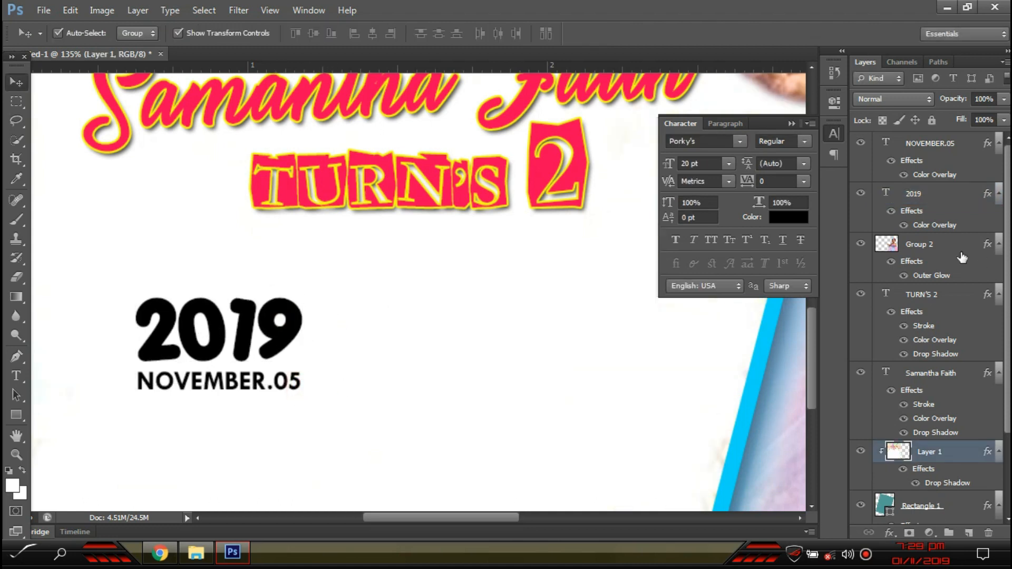
# - Lock the confetti and rectangle layers after undoing an accidental rectangle move
pyautogui.click(936, 121)
pyautogui.moveTo(282, 434); pyautogui.dragTo(287, 335)
pyautogui.hotkey('ctrl', 'z')
pyautogui.click(932, 121)
pyautogui.moveTo(357, 428); pyautogui.dragTo(227, 385)
pyautogui.click(377, 404)
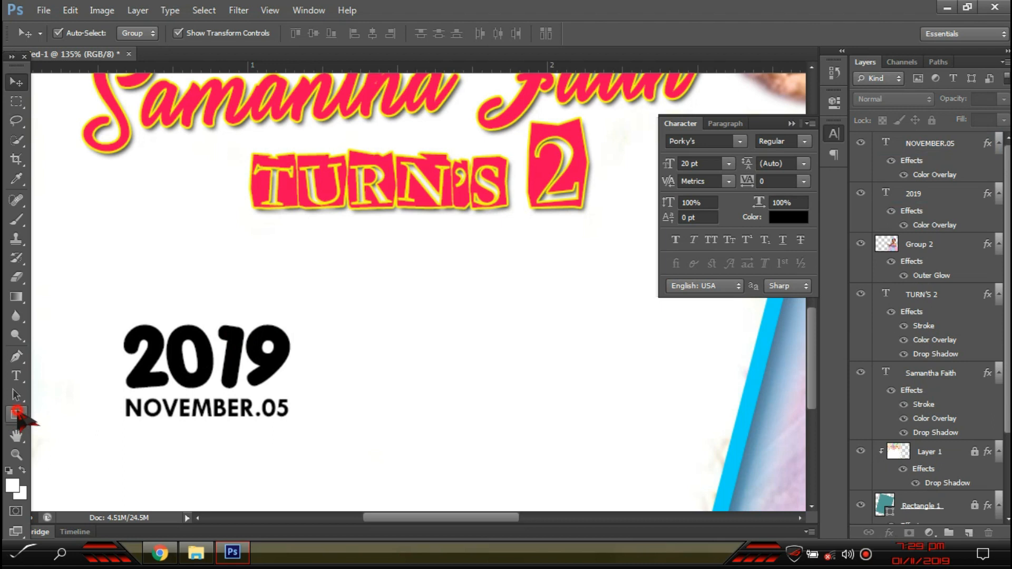
# - Draw a thin vertical bar beside the date and paste the black layer style onto it
pyautogui.click(16, 415)
pyautogui.moveTo(316, 453); pyautogui.dragTo(316, 455)
pyautogui.click(16, 81)
pyautogui.moveTo(941, 188); pyautogui.dragTo(949, 151)
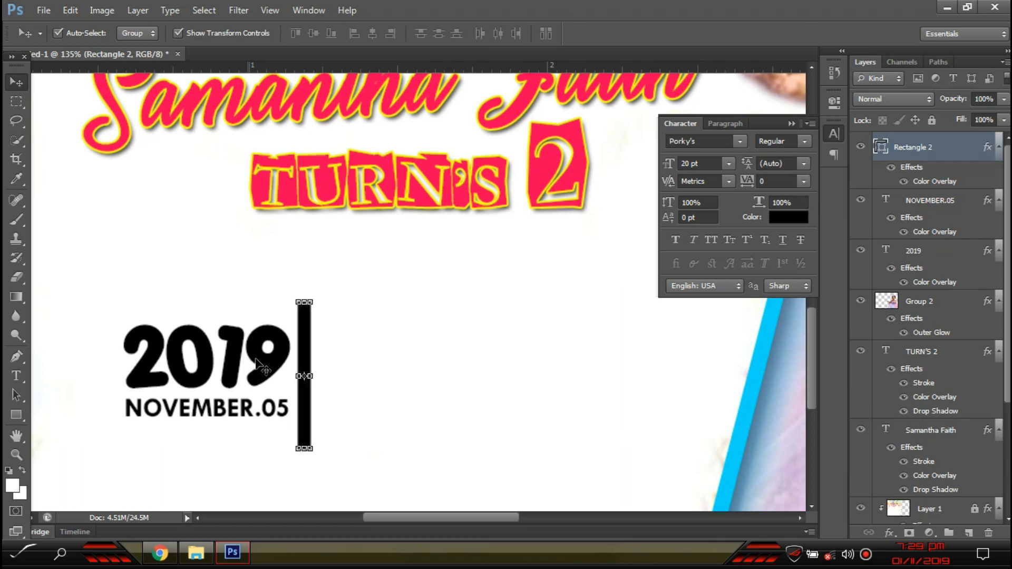
# - Cancel a stray transform on 2019 and Alt-drag a copy to the right of the bar
pyautogui.click(208, 357)
pyautogui.moveTo(209, 359); pyautogui.dragTo(401, 360)
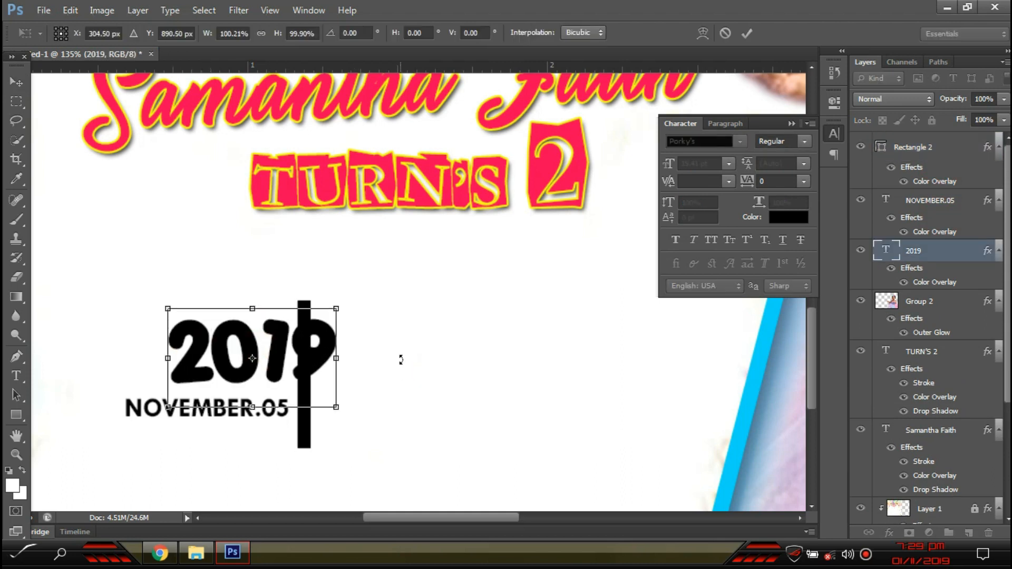
pyautogui.press('Escape')
pyautogui.moveTo(326, 362); pyautogui.dragTo(491, 362)
# - Retype the duplicated text as the venue name, correcting the mistyped ending
pyautogui.press('t')
pyautogui.click(490, 361)
pyautogui.hotkey('ctrl', 'a')
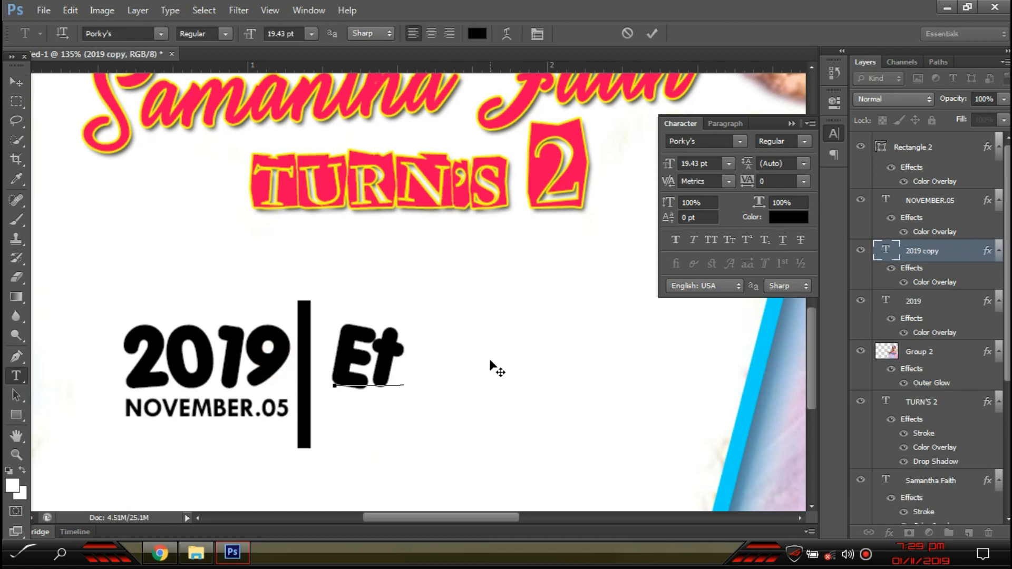
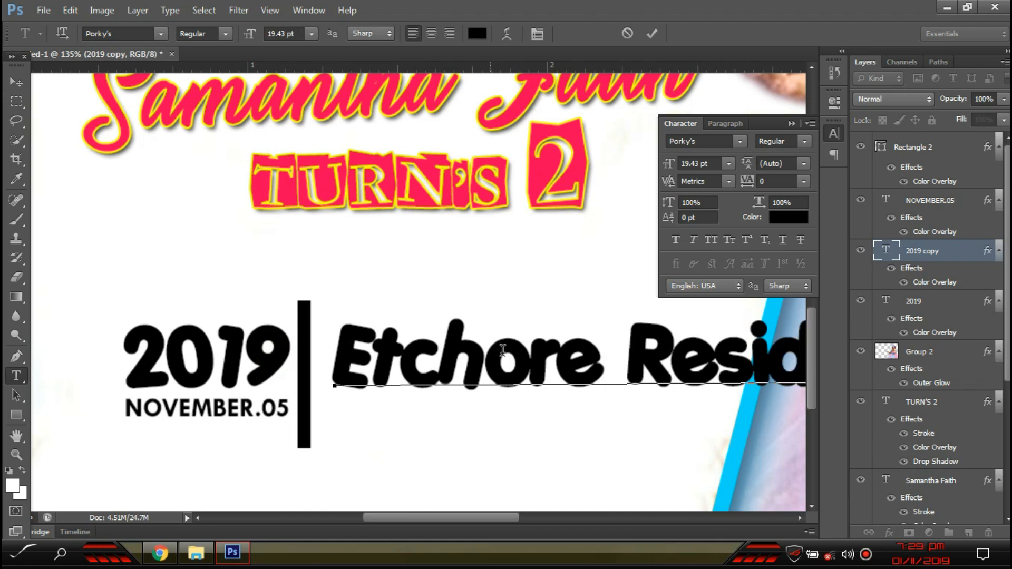
pyautogui.scroll(-4, 487, 388)
pyautogui.moveTo(689, 372); pyautogui.dragTo(752, 373)
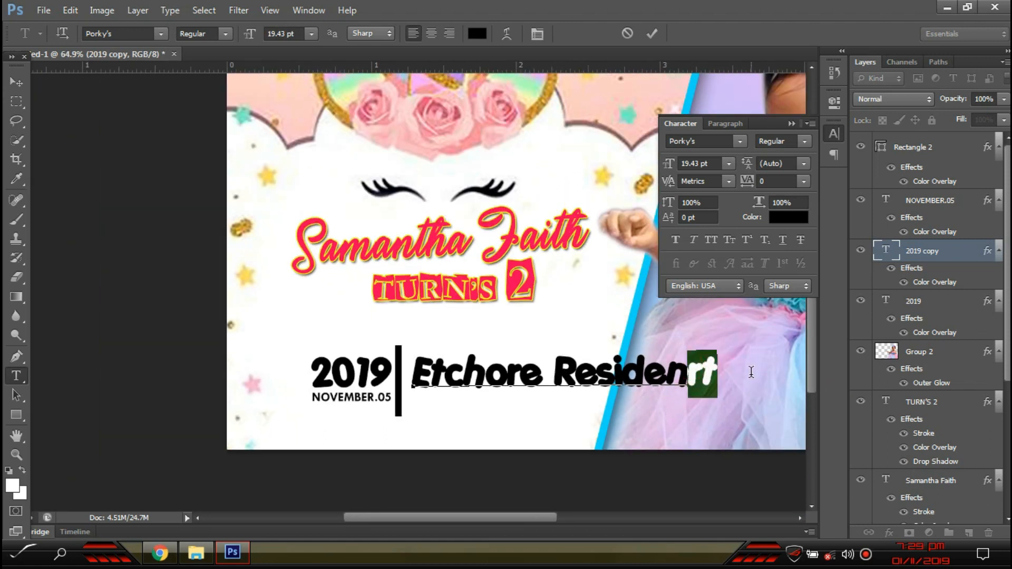
pyautogui.write('ce')
# - Set the venue line in Tw Cen MT Bold at 90% horizontal scale
pyautogui.hotkey('ctrl', 'a')
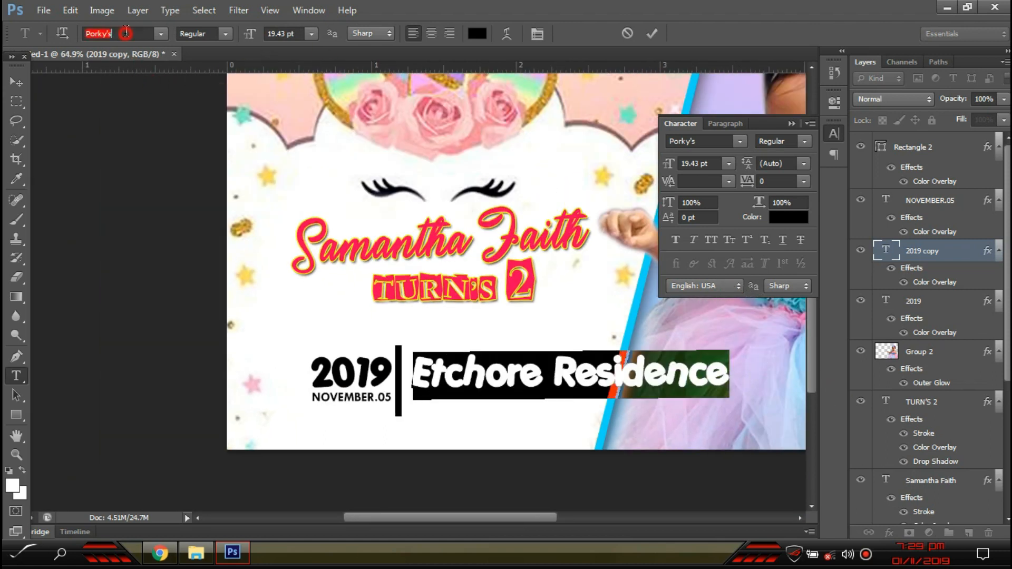
pyautogui.write('Tw Cen MT')
pyautogui.click(226, 33)
pyautogui.click(192, 66)
pyautogui.press('Down')
pyautogui.press('Down')
pyautogui.press('Down')
pyautogui.press('Down')
pyautogui.press('Down')
pyautogui.press('Down')
pyautogui.press('Down')
pyautogui.press('Down')
pyautogui.press('Down')
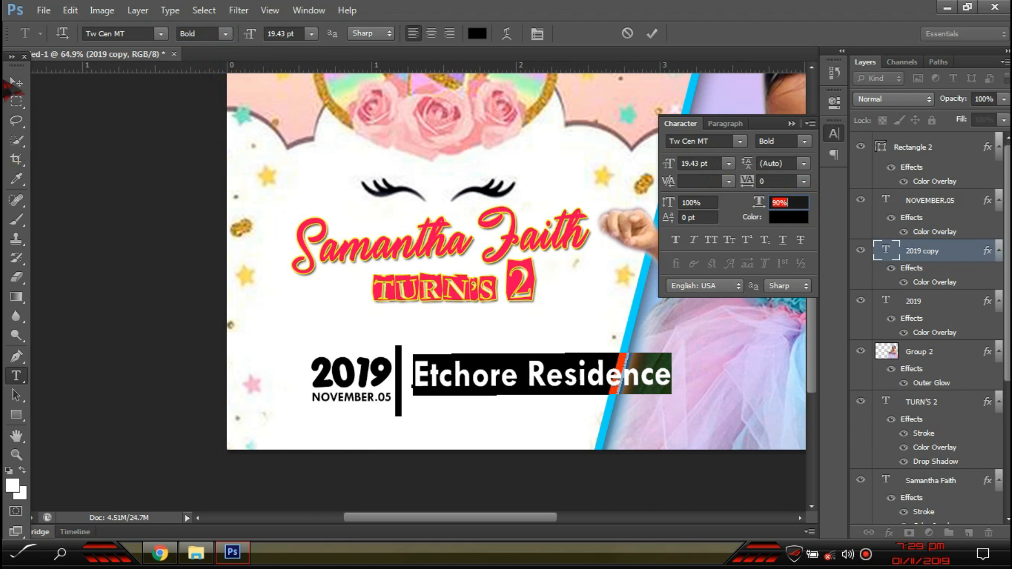
pyautogui.click(16, 82)
# - Scale the venue line down to about half size
pyautogui.scroll(2, 680, 361)
pyautogui.hotkey('ctrl', 't')
pyautogui.moveTo(673, 345); pyautogui.dragTo(474, 319)
pyautogui.scroll(2, 506, 442)
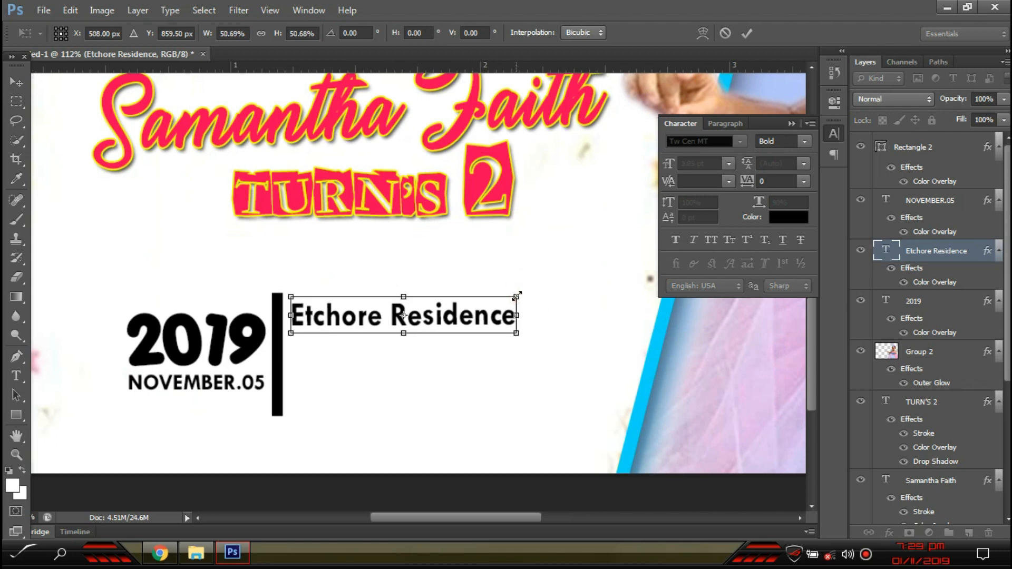
pyautogui.press('Return')
pyautogui.scroll(1, 506, 348)
# - Duplicate the venue line, retype it as the street line, and move it beneath the first
pyautogui.moveTo(486, 328); pyautogui.dragTo(484, 395)
pyautogui.doubleClick(484, 368)
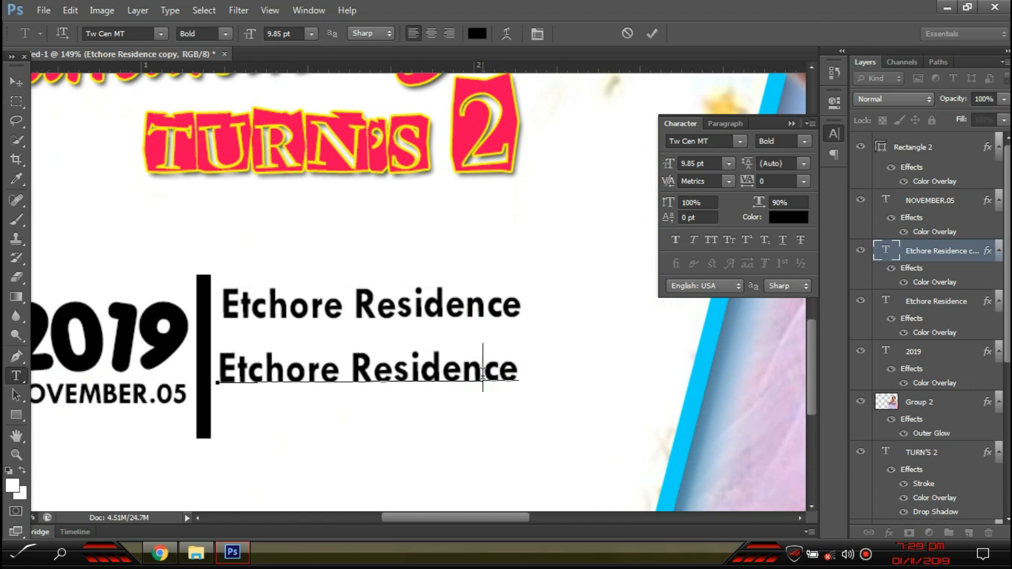
pyautogui.write('La')
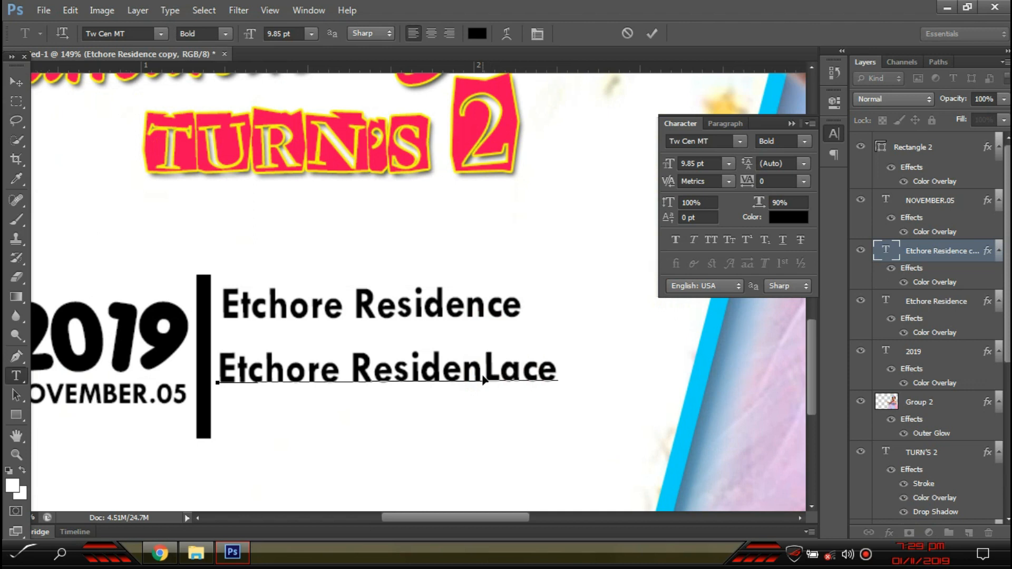
pyautogui.hotkey('ctrl', 'a')
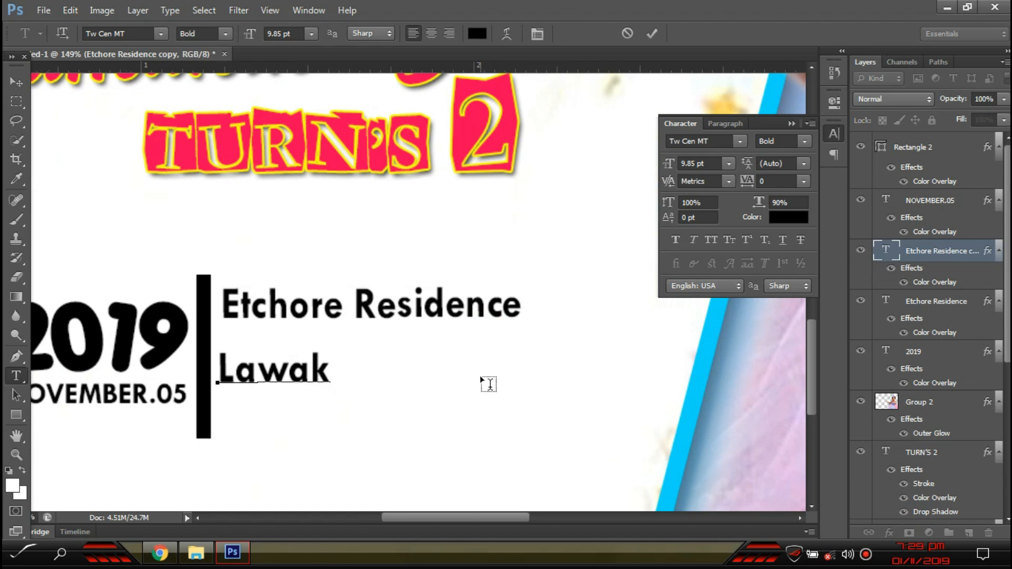
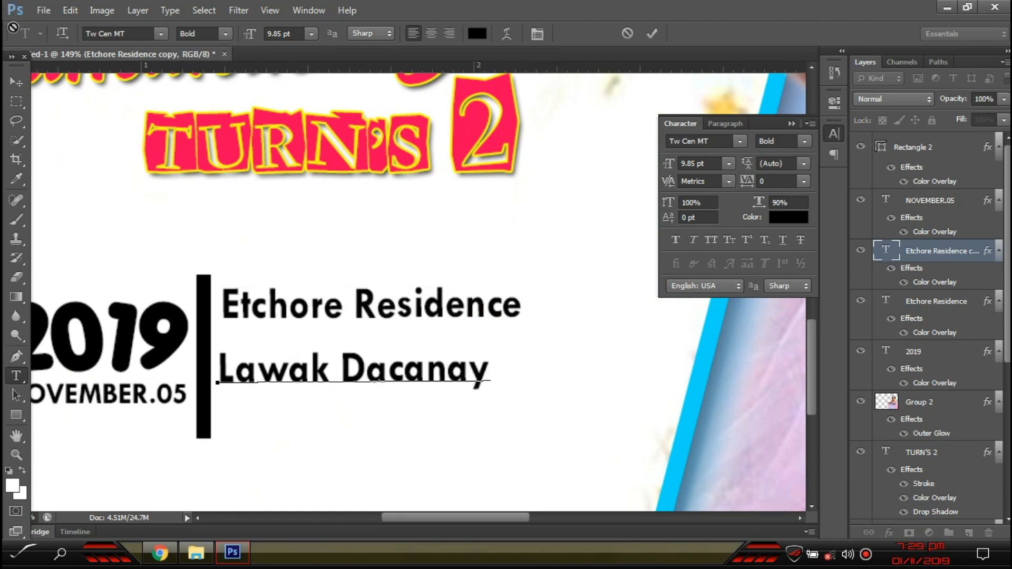
pyautogui.click(16, 82)
pyautogui.moveTo(391, 369); pyautogui.dragTo(396, 329)
pyautogui.press('Down')
pyautogui.press('Down')
pyautogui.press('Down')
pyautogui.press('Down')
pyautogui.press('Down')
pyautogui.press('t')
# - Leave the venue name unchanged and add a comma at the end of the street line
pyautogui.click(436, 311)
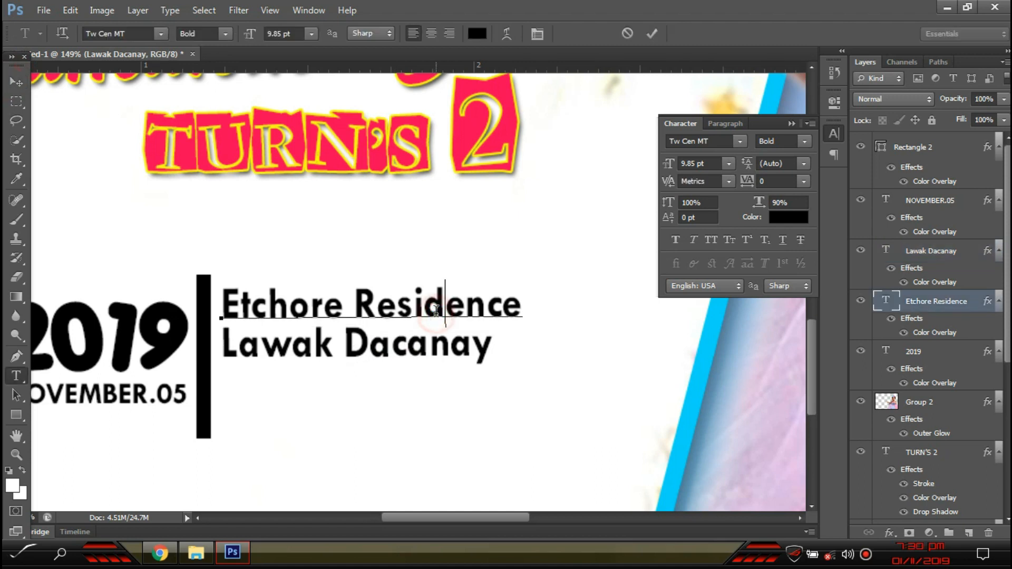
pyautogui.hotkey('ctrl', 'a')
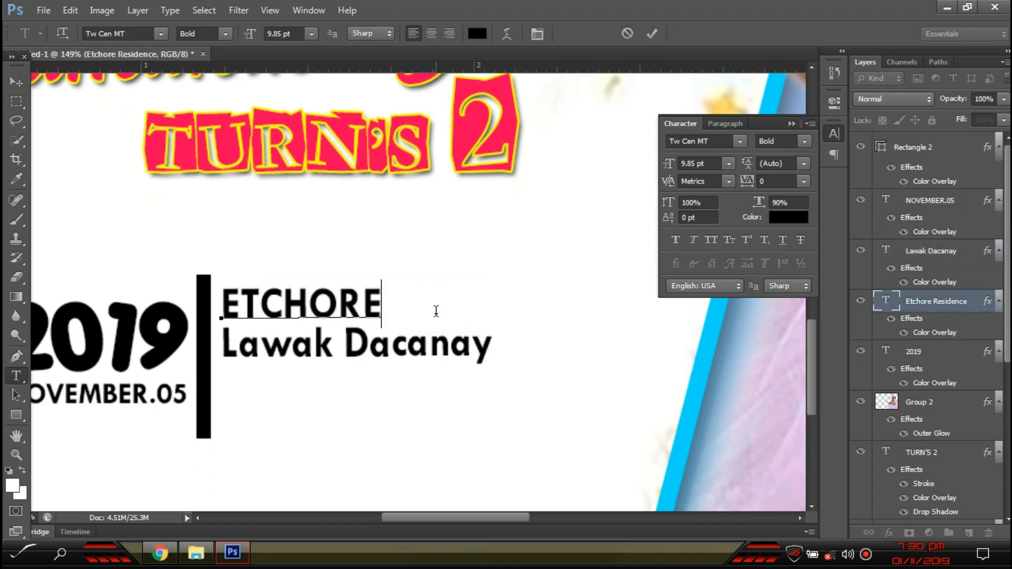
pyautogui.press('Escape')
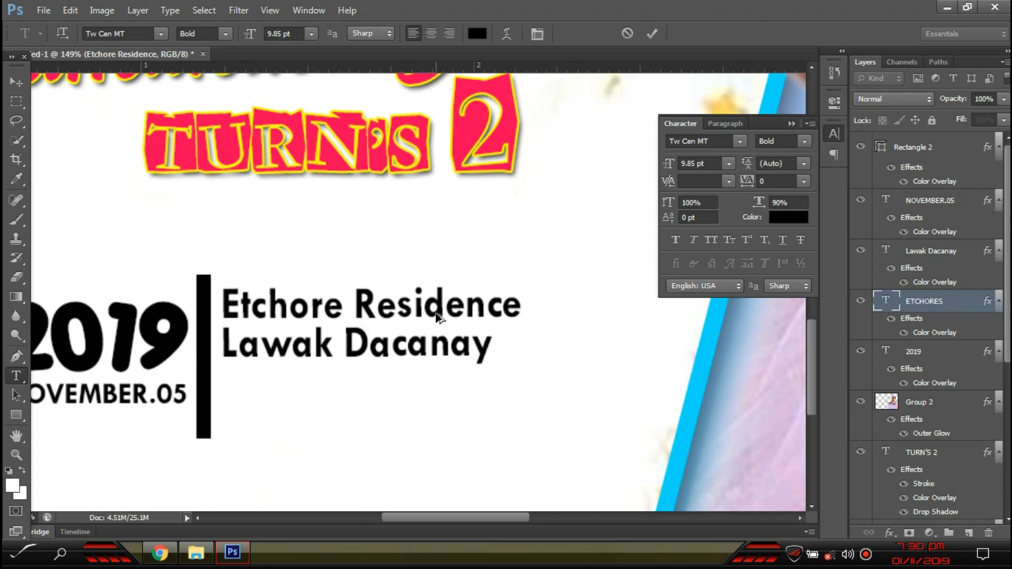
pyautogui.click(16, 82)
pyautogui.scroll(3, 300, 343)
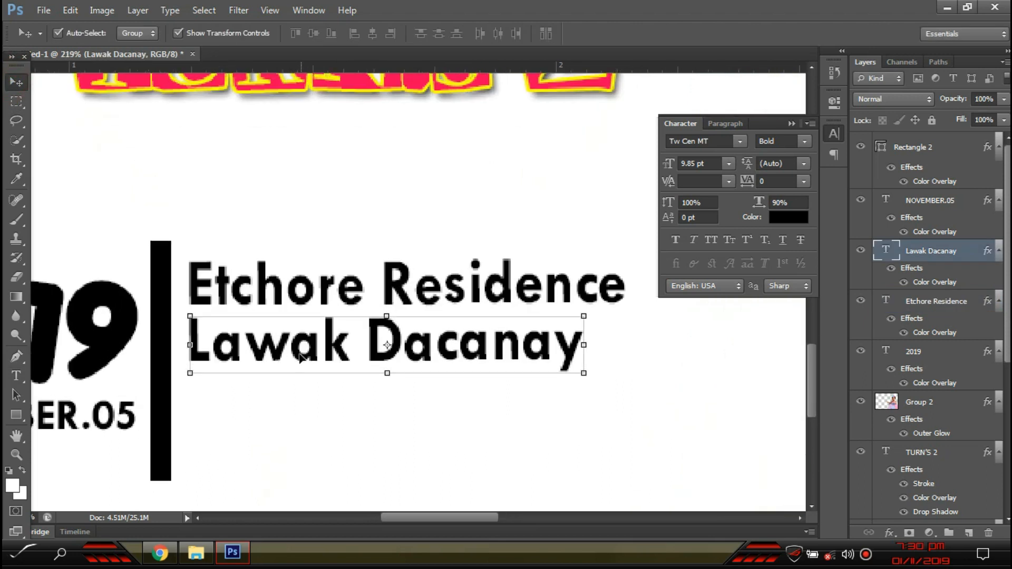
pyautogui.press('t')
pyautogui.click(573, 350)
pyautogui.write(',')
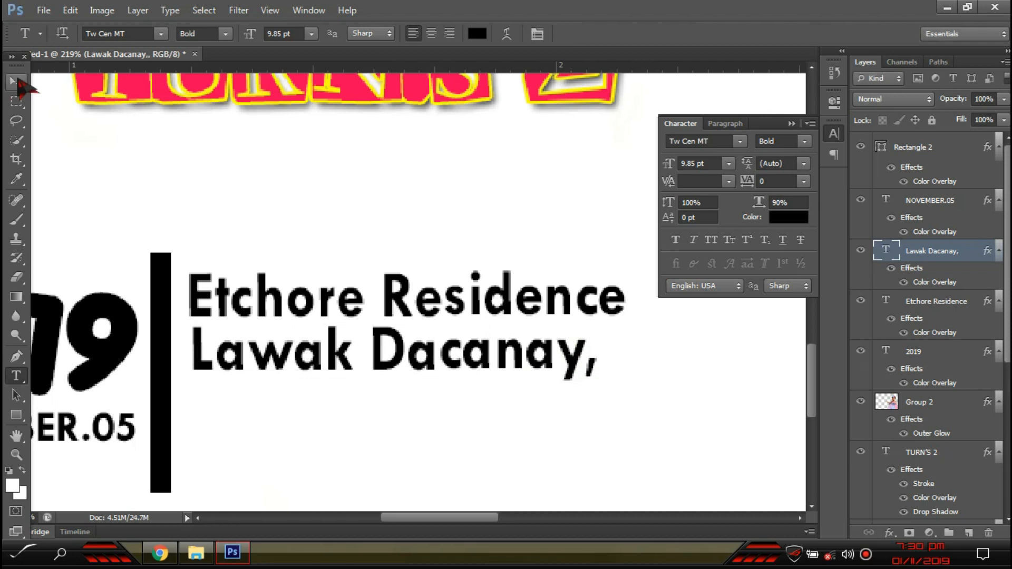
pyautogui.click(16, 81)
# - Duplicate the street line and retype it as the town and province, capitalising the province
pyautogui.moveTo(314, 368); pyautogui.dragTo(316, 412)
pyautogui.press('t')
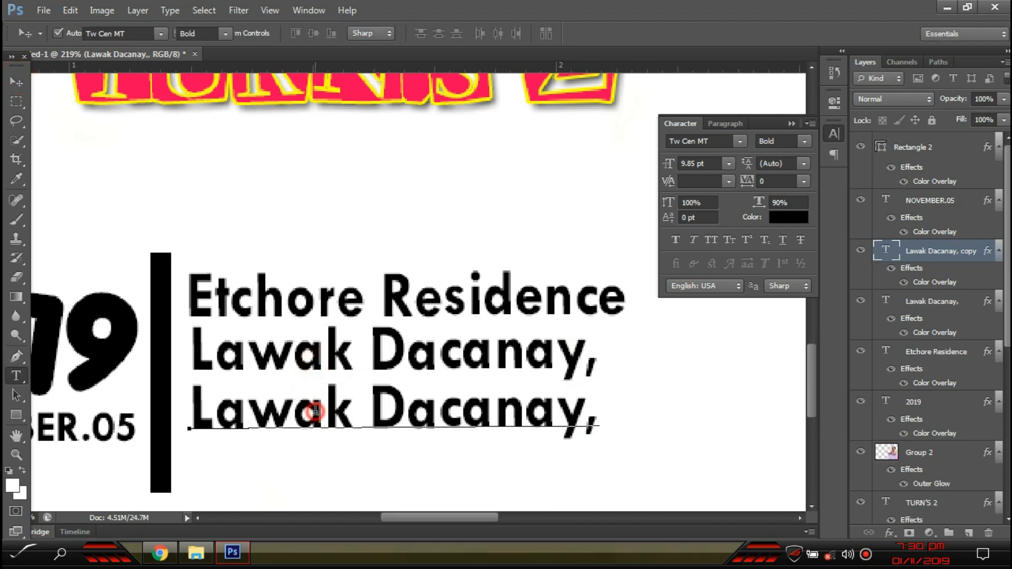
pyautogui.tripleClick(316, 411)
pyautogui.click(316, 410)
pyautogui.hotkey('ctrl', 'a')
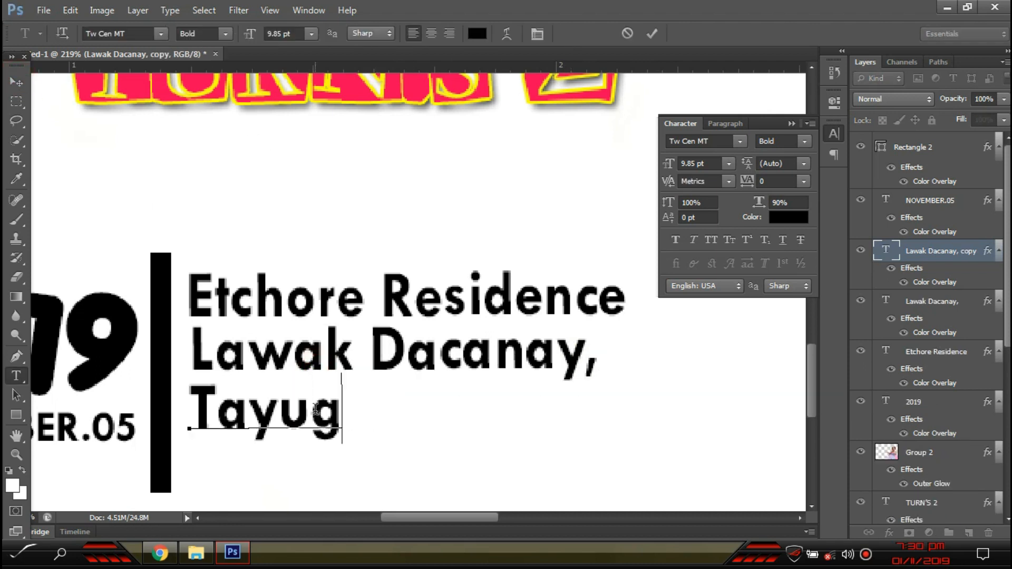
pyautogui.moveTo(394, 411); pyautogui.dragTo(380, 407)
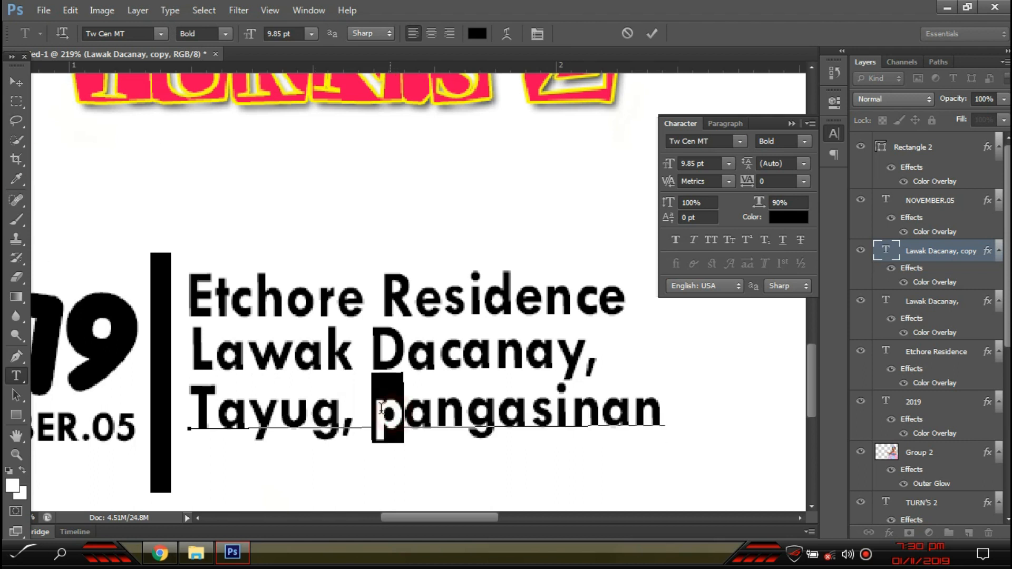
pyautogui.write('P')
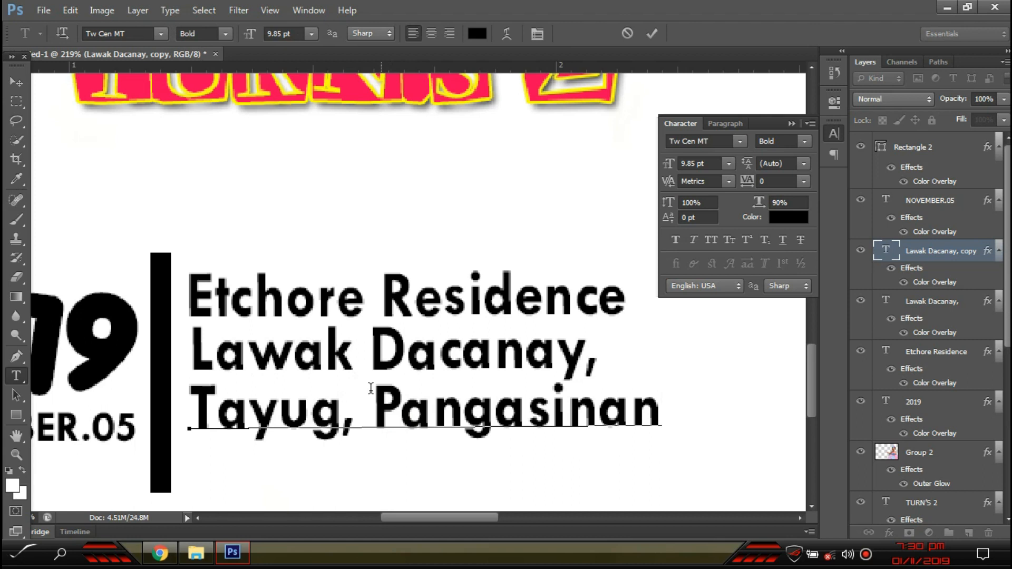
pyautogui.click(16, 82)
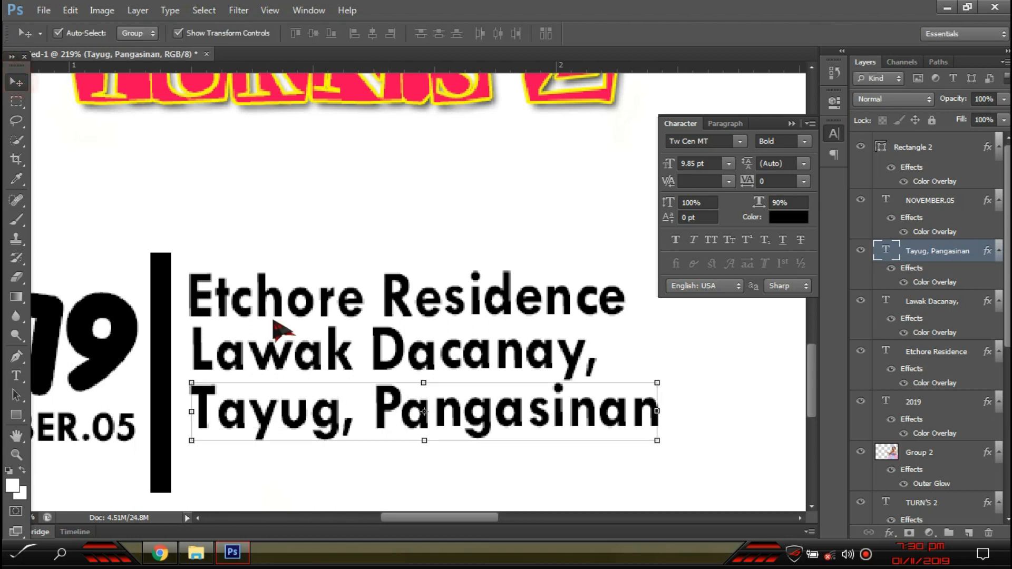
# - Select all three address lines, move them down slightly, and scale them a bit smaller
pyautogui.keyDown('shift'); pyautogui.click(357, 356); pyautogui.keyUp('shift')
pyautogui.keyDown('shift'); pyautogui.click(328, 299); pyautogui.keyUp('shift')
pyautogui.moveTo(329, 299); pyautogui.dragTo(325, 317)
pyautogui.moveTo(654, 459); pyautogui.dragTo(654, 447)
pyautogui.press('Return')
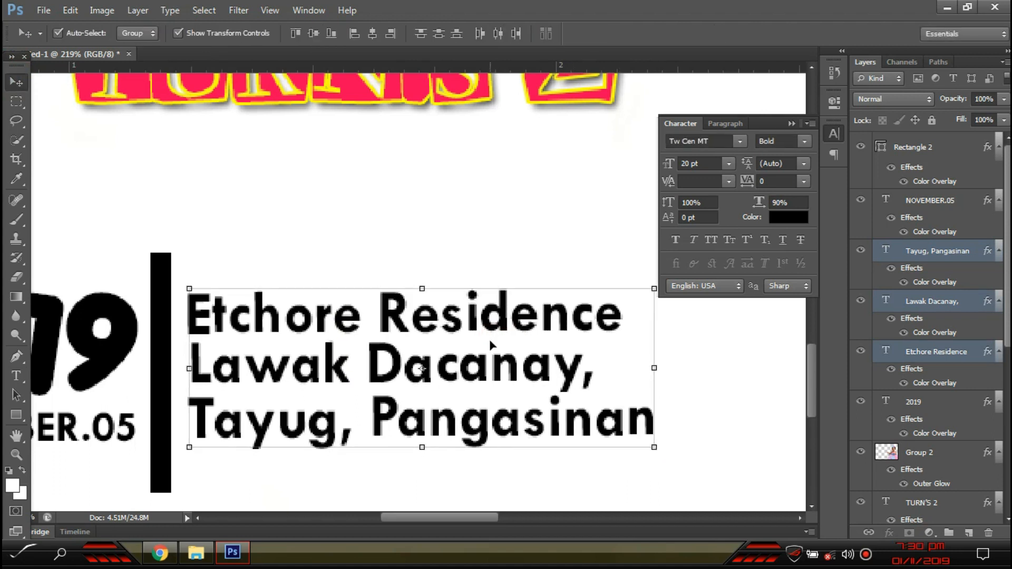
pyautogui.click(730, 403)
pyautogui.hotkey('ctrl', '0')
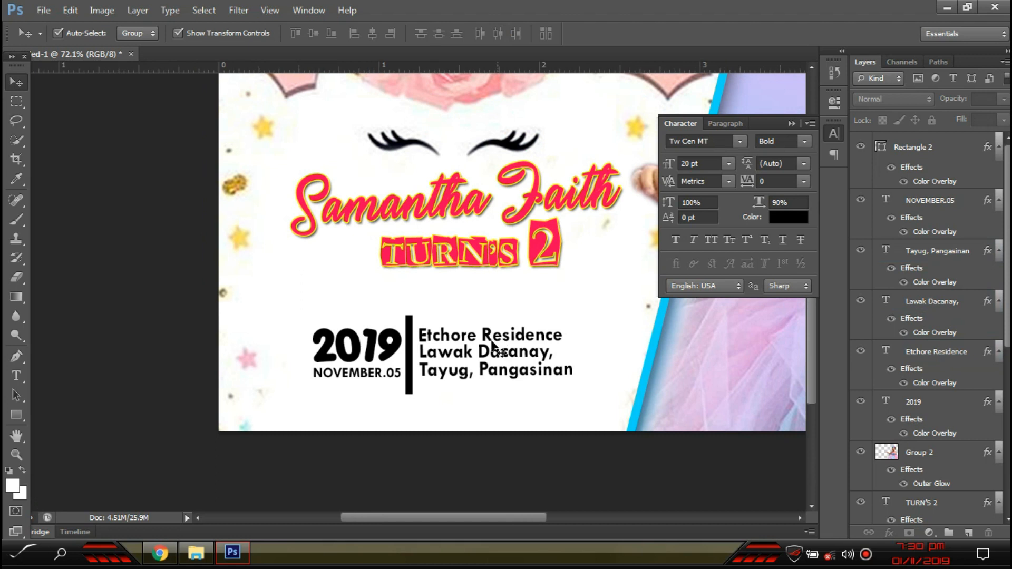
# - Nudge the date, bar and address layers slightly lower, then duplicate the name title below TURN'S 2
pyautogui.scroll(-1, 492, 345)
pyautogui.scroll(2, 134, 323)
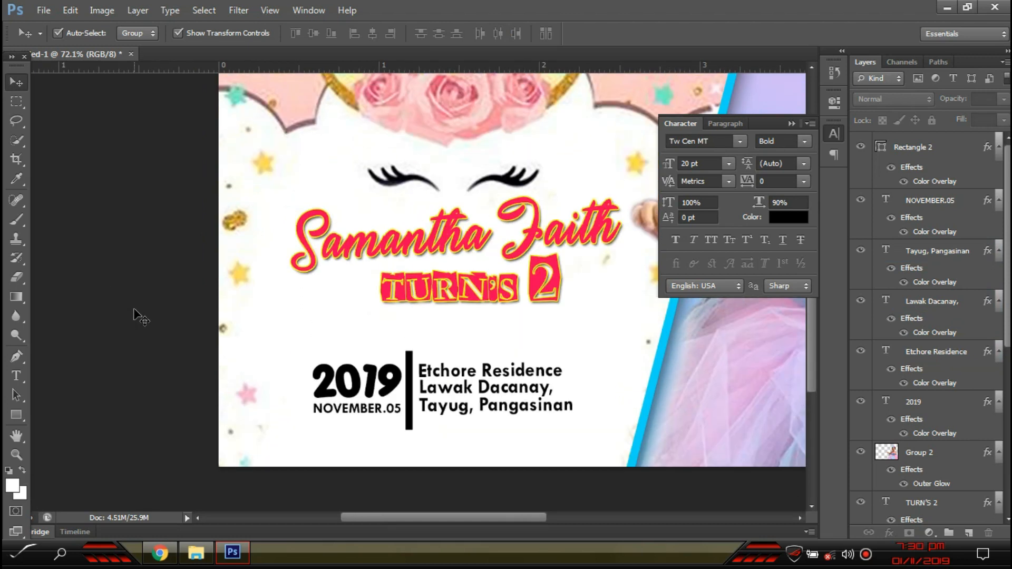
pyautogui.scroll(-2, 177, 293)
pyautogui.scroll(2, 536, 472)
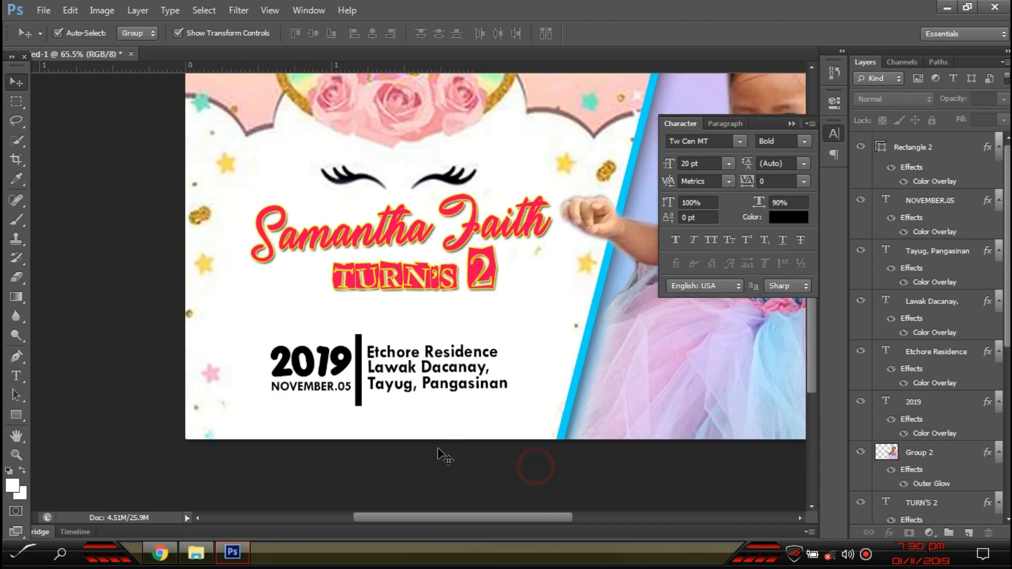
pyautogui.moveTo(452, 416); pyautogui.dragTo(339, 278)
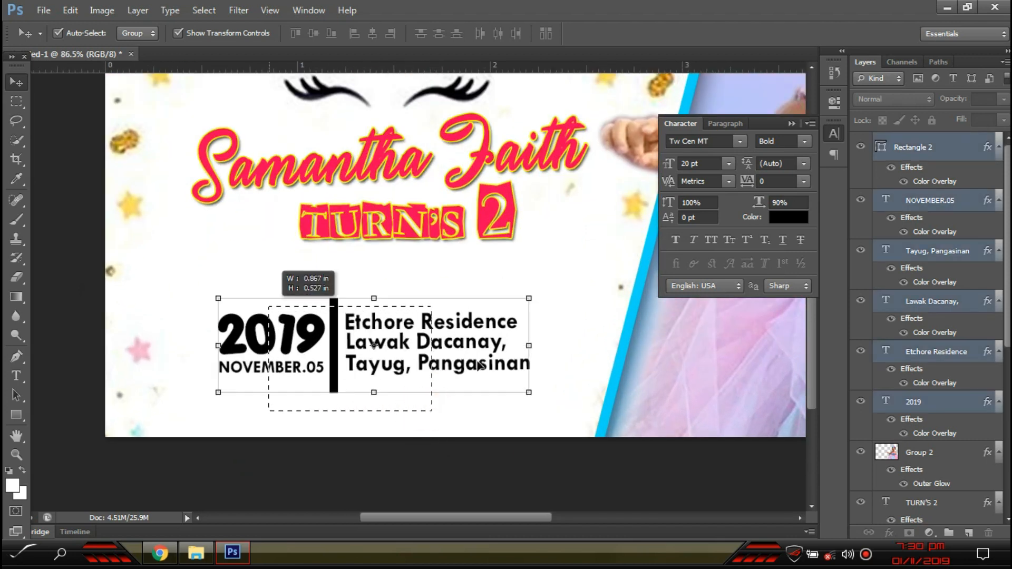
pyautogui.moveTo(474, 333); pyautogui.dragTo(474, 342)
pyautogui.scroll(2, 352, 243)
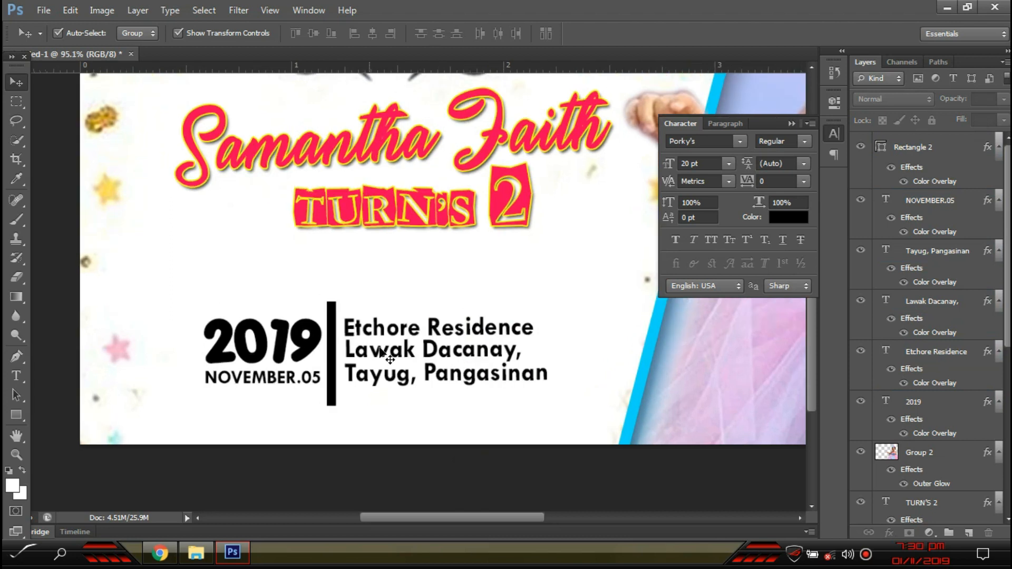
pyautogui.keyDown('alt'); pyautogui.moveTo(334, 200); pyautogui.dragTo(296, 344); pyautogui.keyUp('alt')
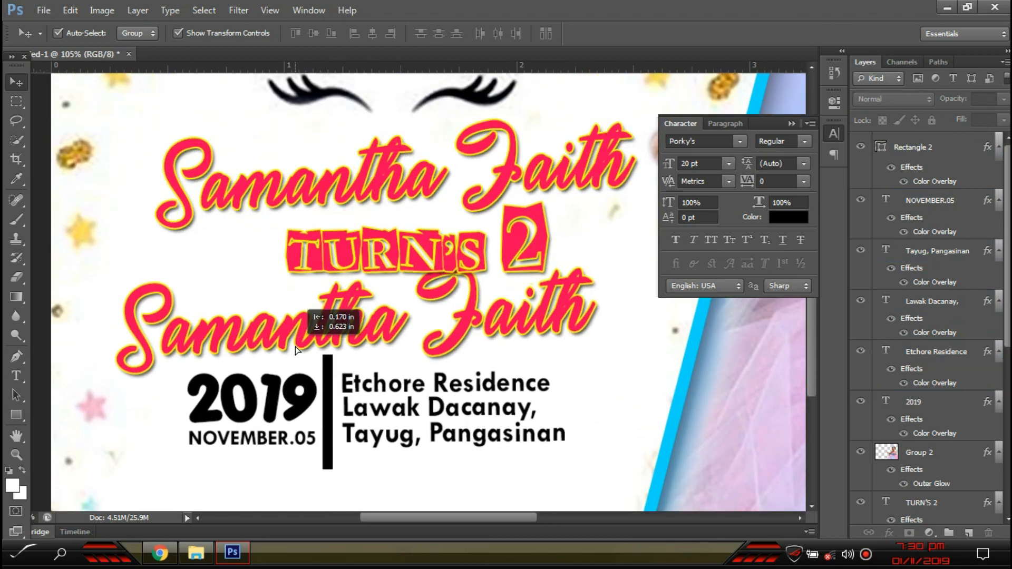
# - Retype the duplicated title as 'Be there @' and shrink it to about 42%
pyautogui.press('t')
pyautogui.click(296, 343)
pyautogui.hotkey('ctrl', 'a')
pyautogui.write('Ye there')
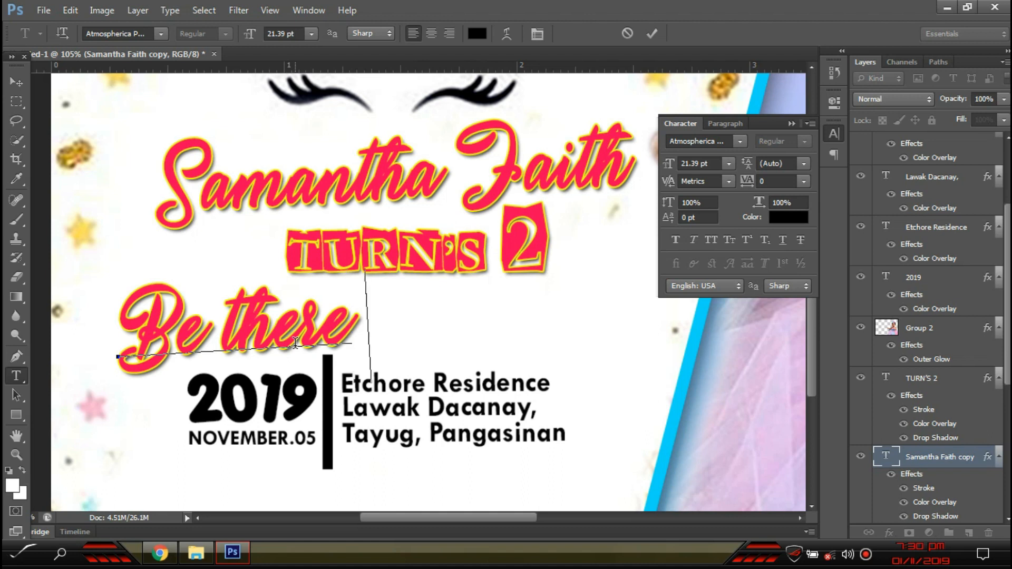
pyautogui.write(' @')
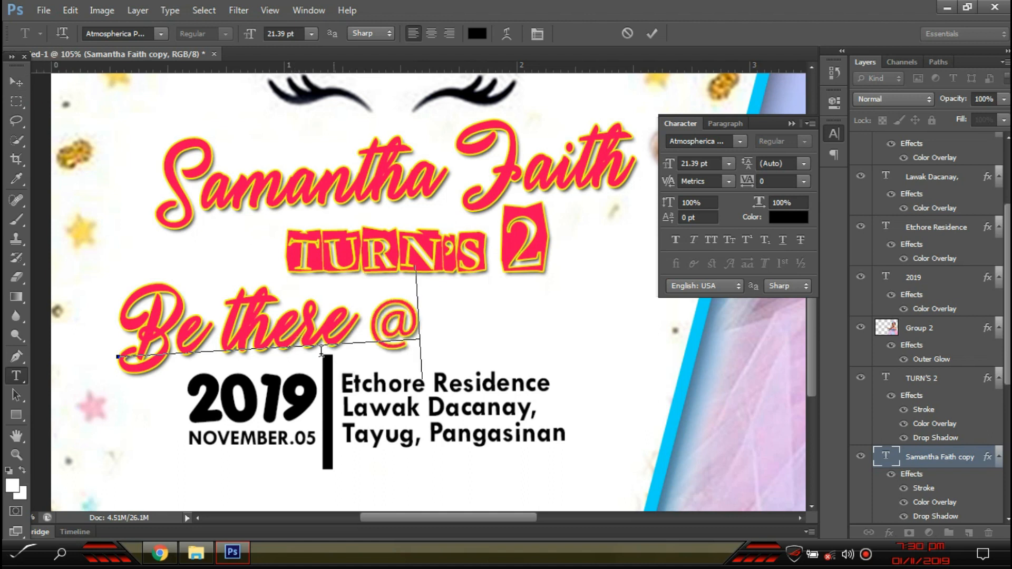
pyautogui.hotkey('shift', 'Left')
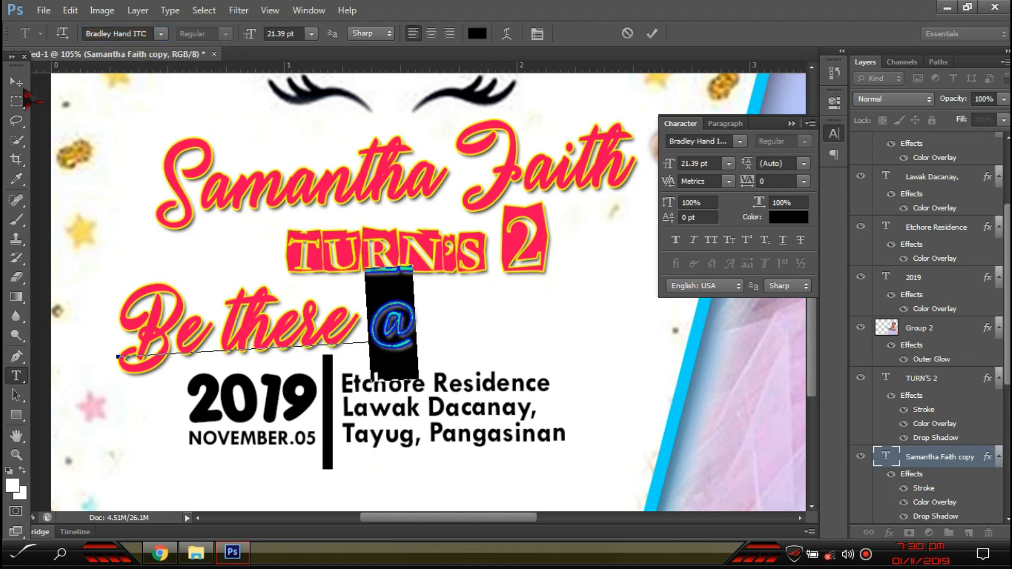
pyautogui.click(16, 82)
pyautogui.moveTo(416, 271); pyautogui.dragTo(254, 348)
pyautogui.press('Return')
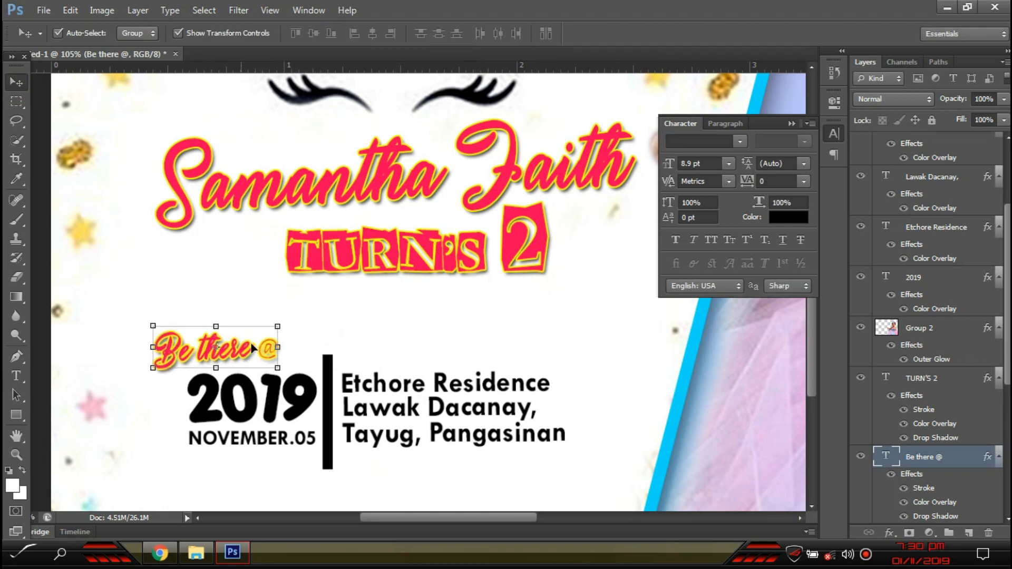
# - Enlarge the name and TURN'S 2 titles together to about 108%
pyautogui.click(279, 442)
pyautogui.scroll(2, 376, 449)
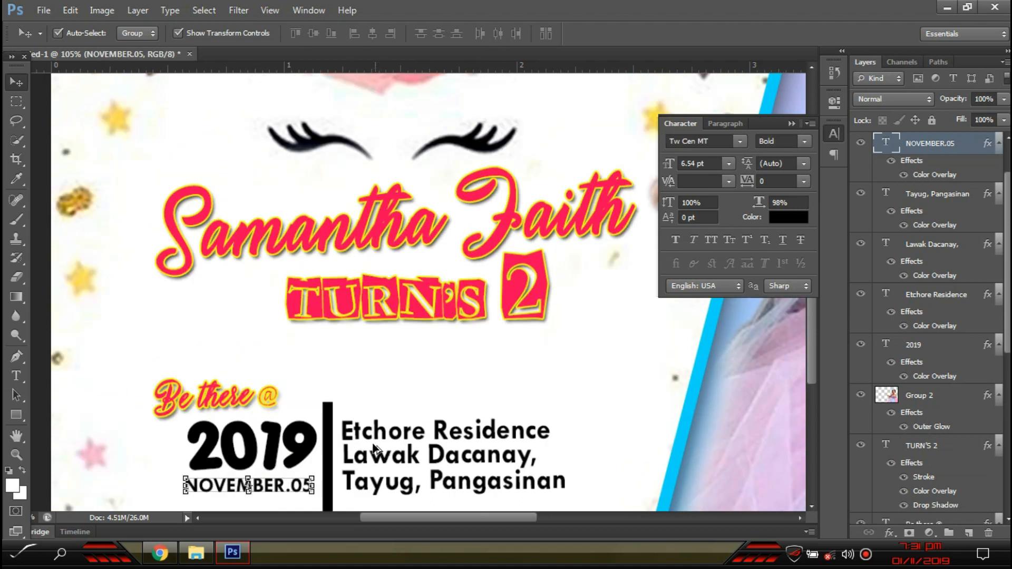
pyautogui.scroll(-2, 376, 450)
pyautogui.click(136, 364)
pyautogui.click(376, 352)
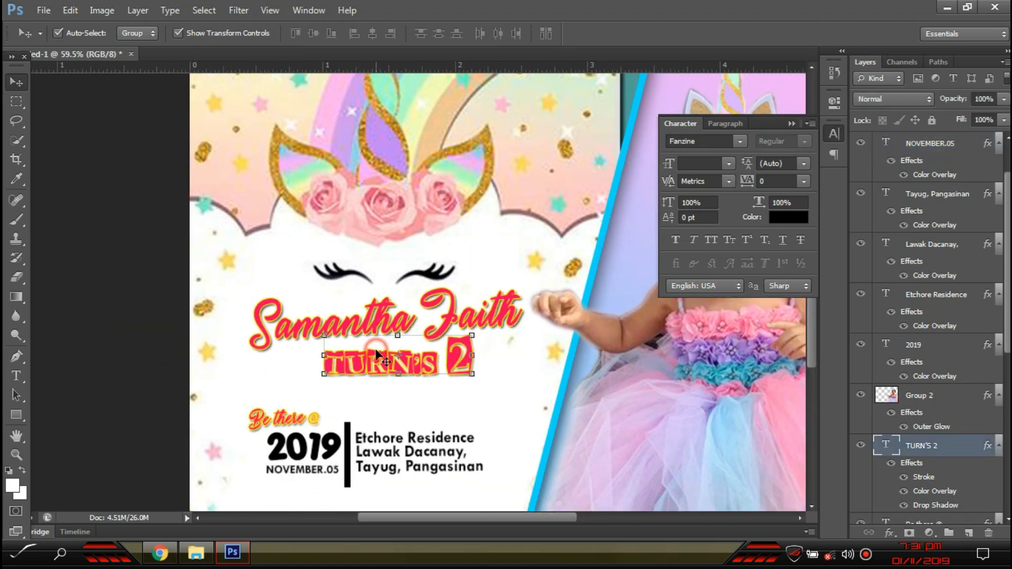
pyautogui.click(368, 331)
pyautogui.press('Escape')
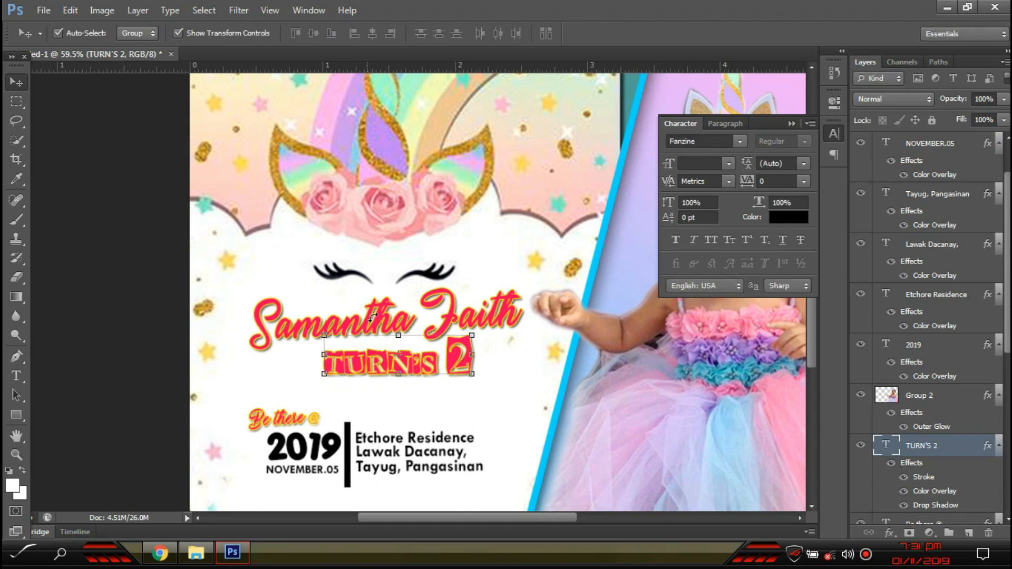
pyautogui.keyDown('shift'); pyautogui.click(372, 317); pyautogui.keyUp('shift')
pyautogui.hotkey('ctrl', 't')
pyautogui.moveTo(527, 282); pyautogui.dragTo(533, 281)
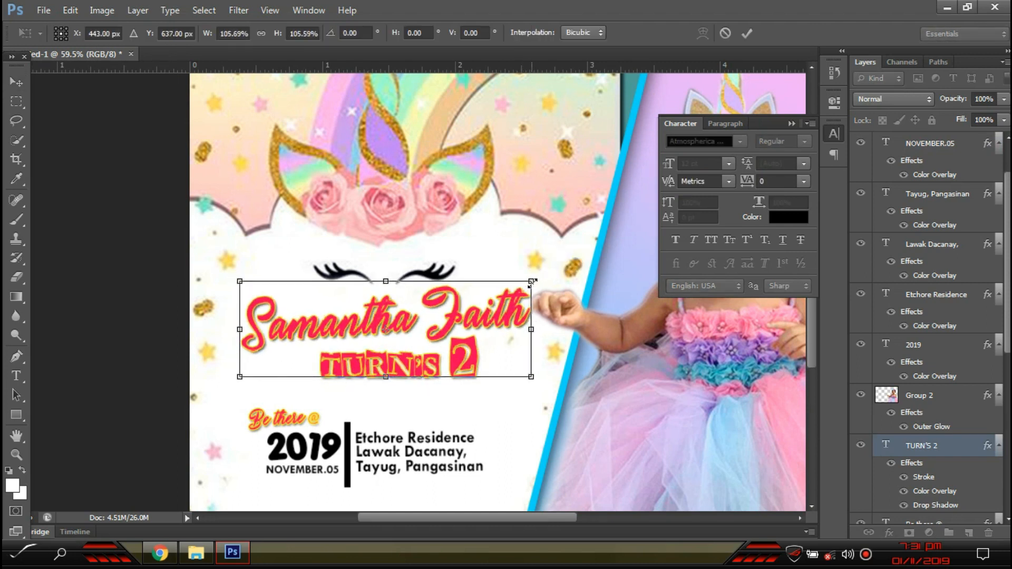
pyautogui.press('Return')
pyautogui.click(493, 168)
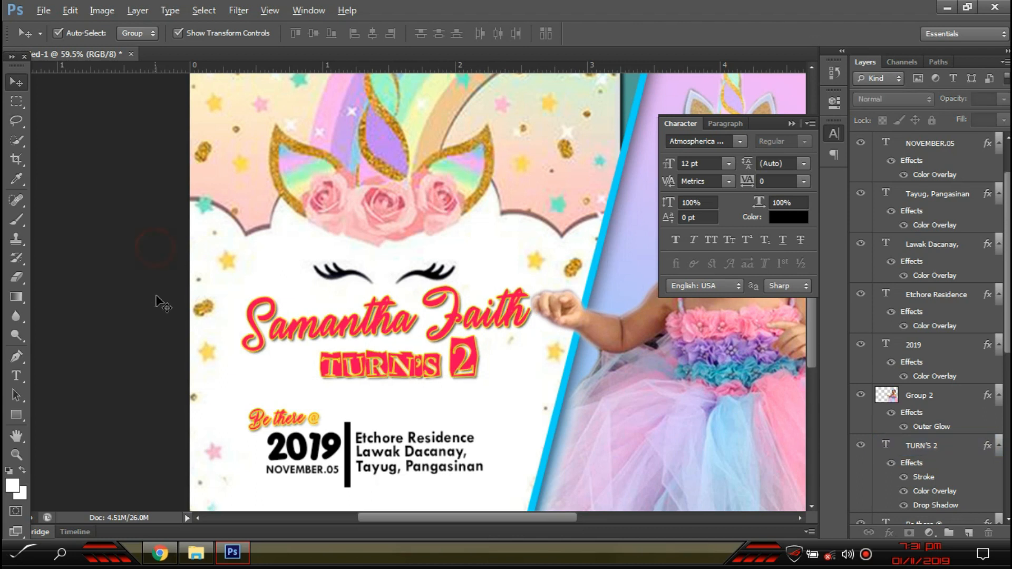
# - Collapse the character settings panel
pyautogui.scroll(-2, 158, 302)
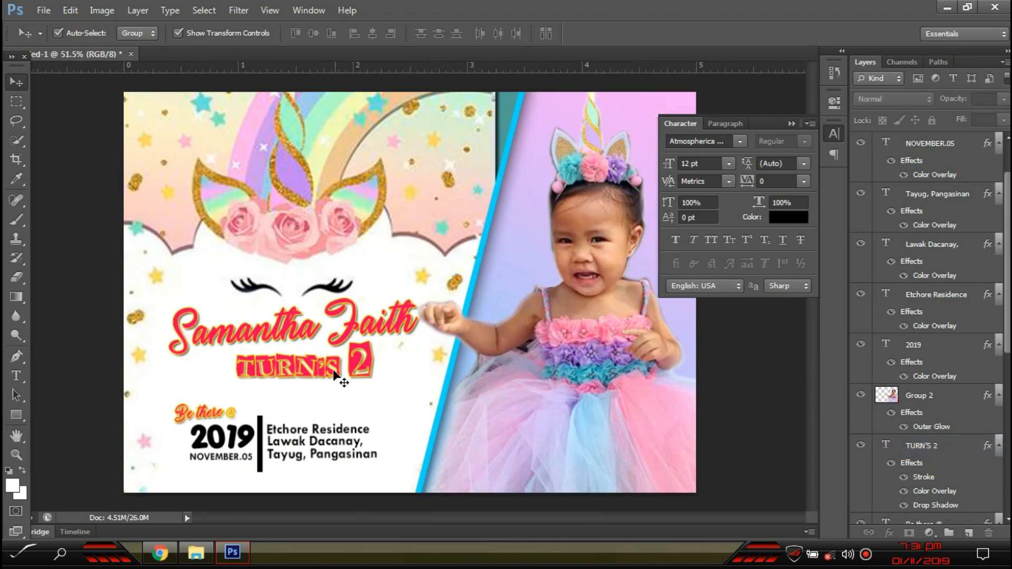
pyautogui.scroll(2, 336, 373)
pyautogui.scroll(-3, 332, 374)
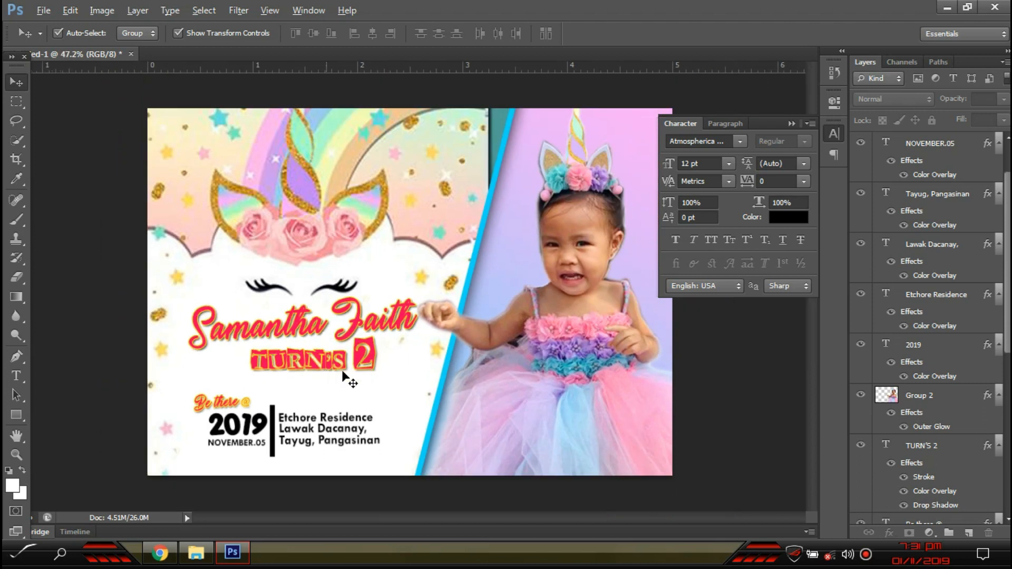
pyautogui.click(791, 124)
# - Drop the swirl ornaments and gold lattice pattern images into the invitation and place them
pyautogui.click(600, 559)
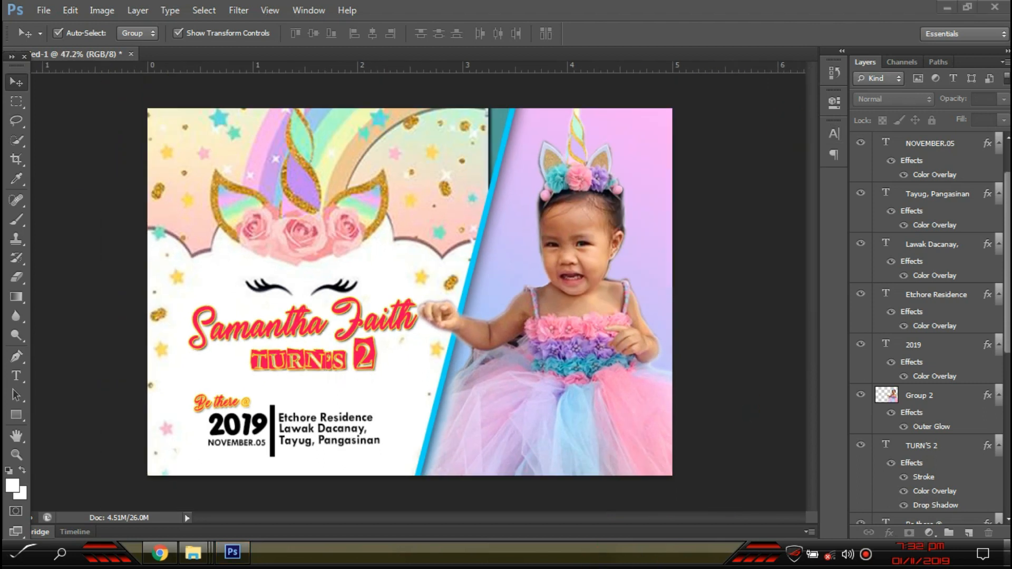
pyautogui.click(1008, 556)
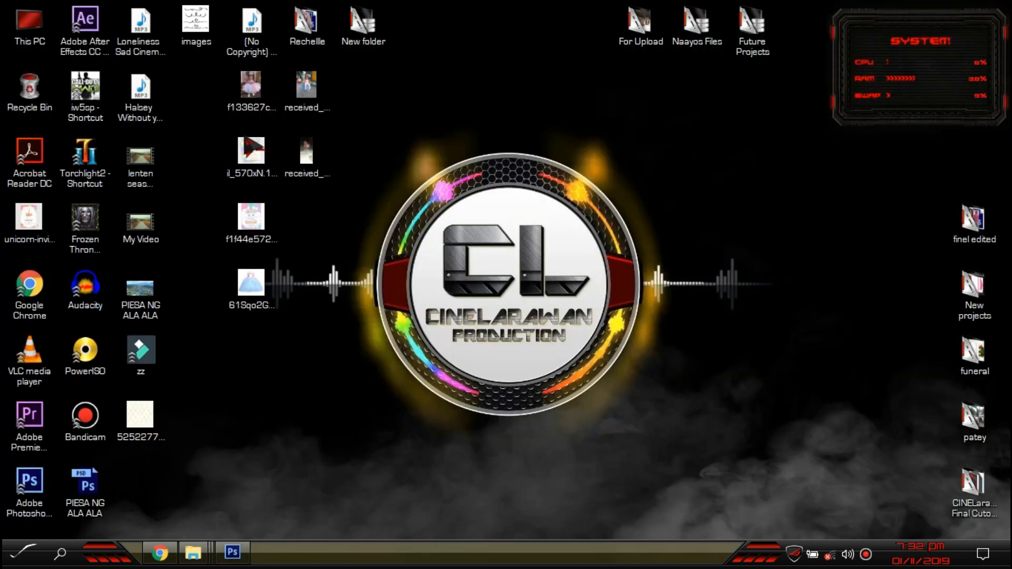
pyautogui.moveTo(177, 27); pyautogui.dragTo(346, 368)
pyautogui.click(135, 416)
pyautogui.press('Return')
pyautogui.press('Return')
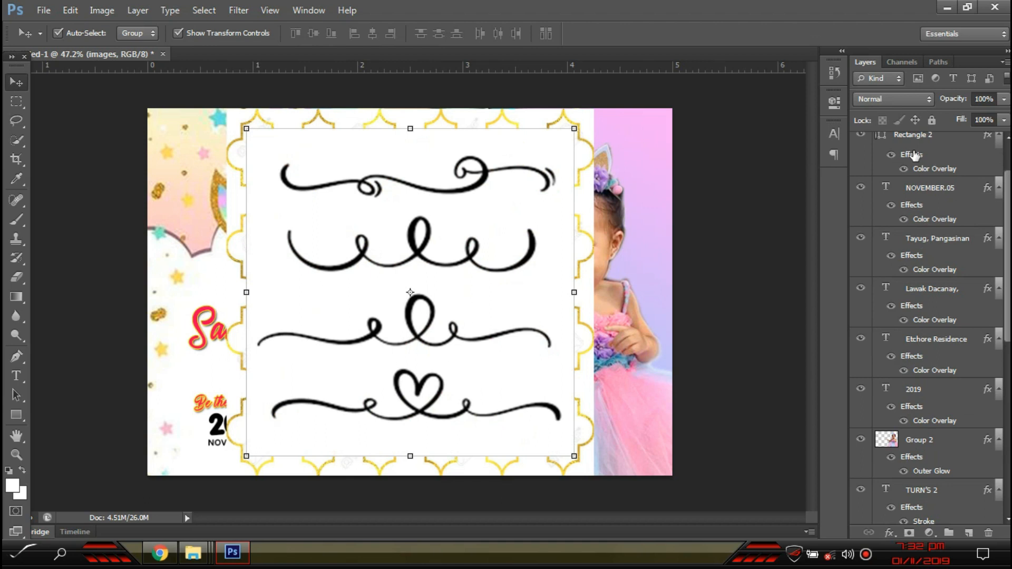
# - Hide the swirl layer, scale the lattice over the left half and move its layer lower
pyautogui.click(861, 143)
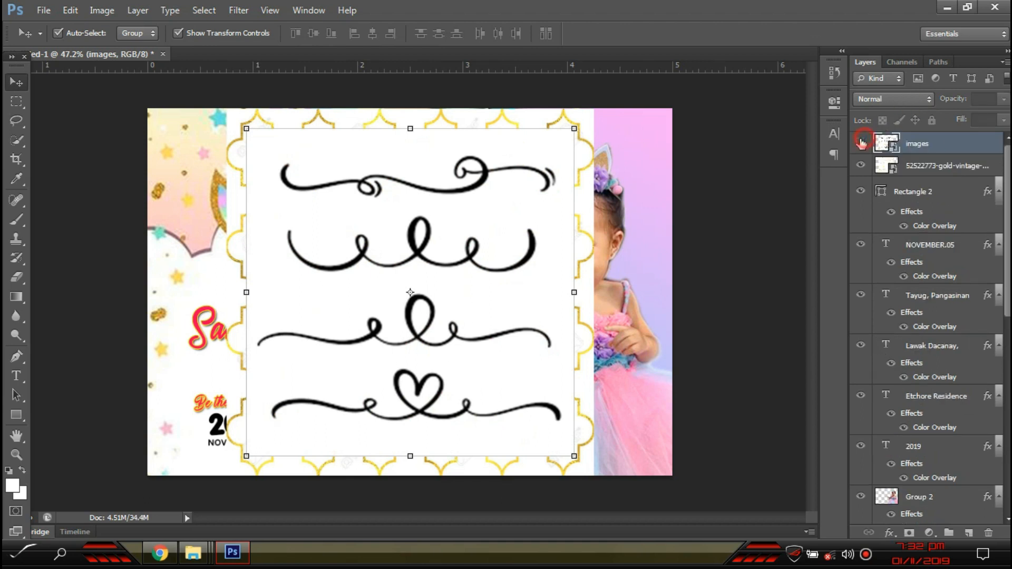
pyautogui.click(492, 308)
pyautogui.moveTo(592, 108); pyautogui.dragTo(543, 169)
pyautogui.moveTo(483, 274); pyautogui.dragTo(381, 308)
pyautogui.moveTo(984, 168); pyautogui.dragTo(916, 406)
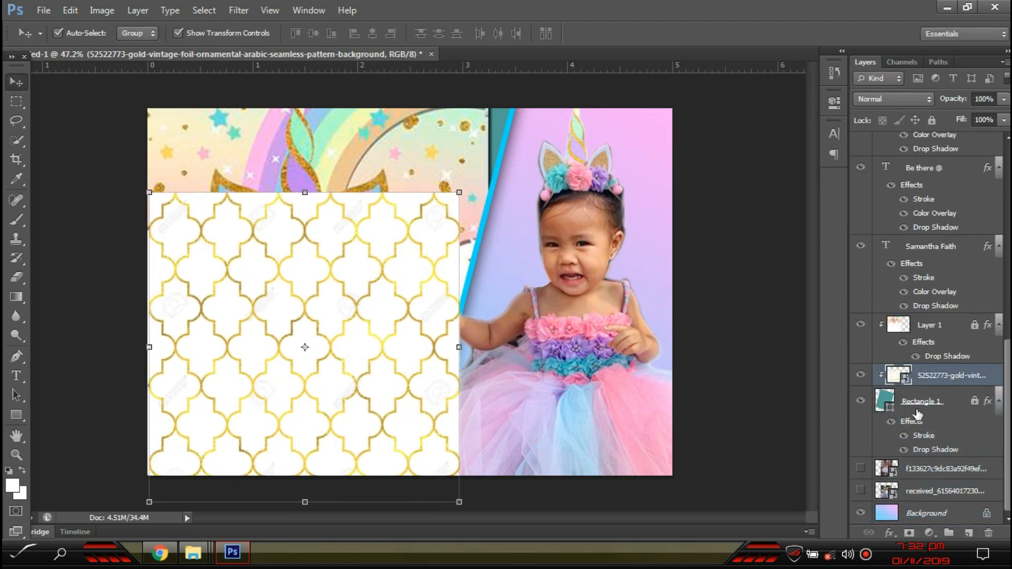
# - Unlock Layer 1 and test a Magic Eraser on its white area, then undo it
pyautogui.click(413, 398)
pyautogui.press('e')
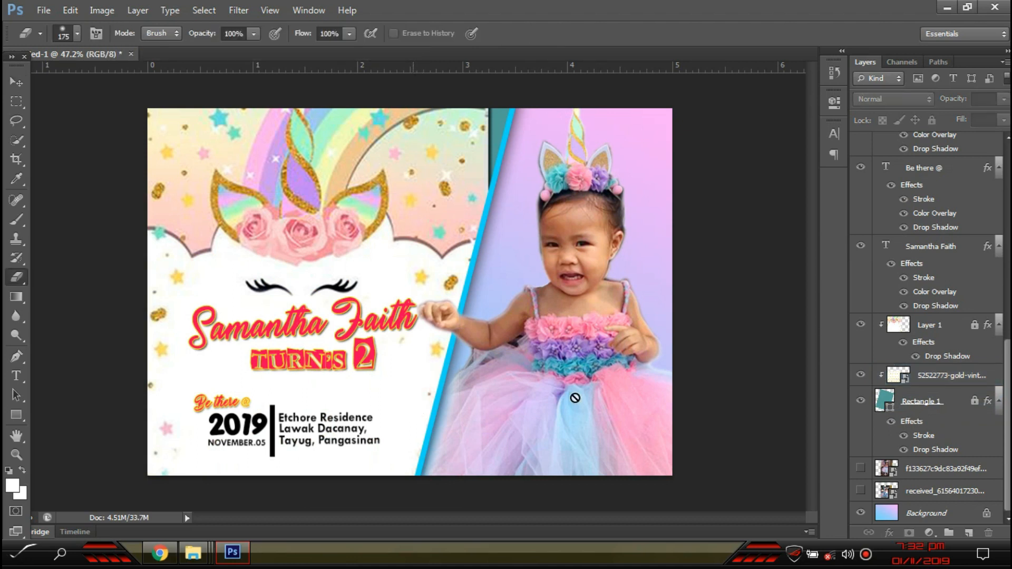
pyautogui.click(941, 328)
pyautogui.click(359, 370)
pyautogui.press('Return')
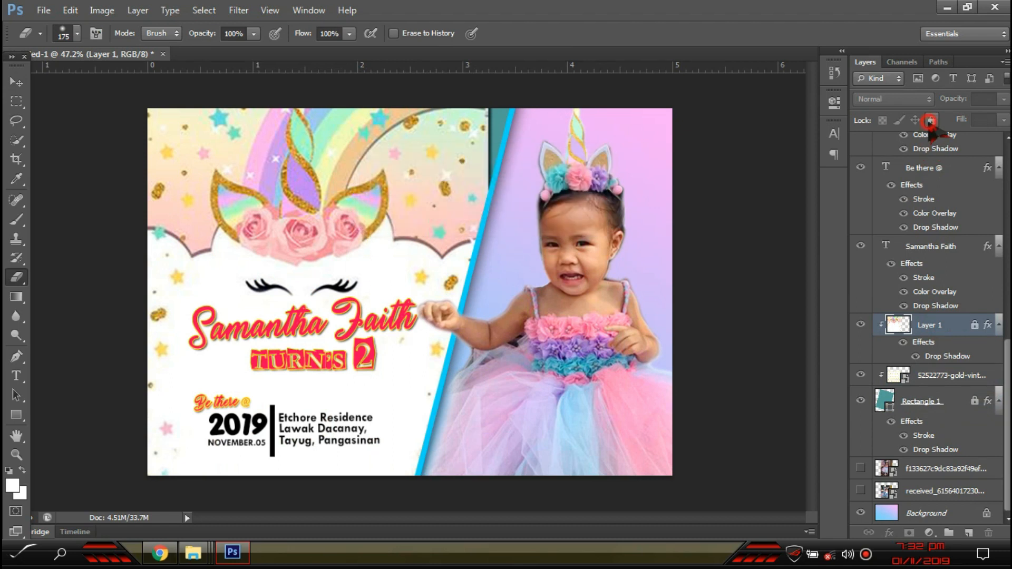
pyautogui.click(932, 120)
pyautogui.rightClick(16, 277)
pyautogui.click(63, 300)
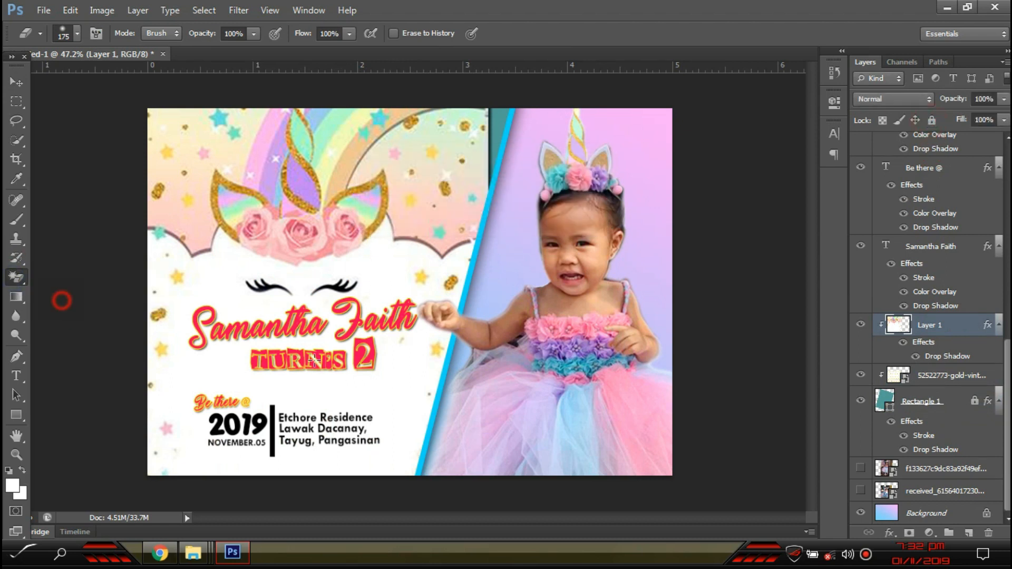
pyautogui.click(395, 420)
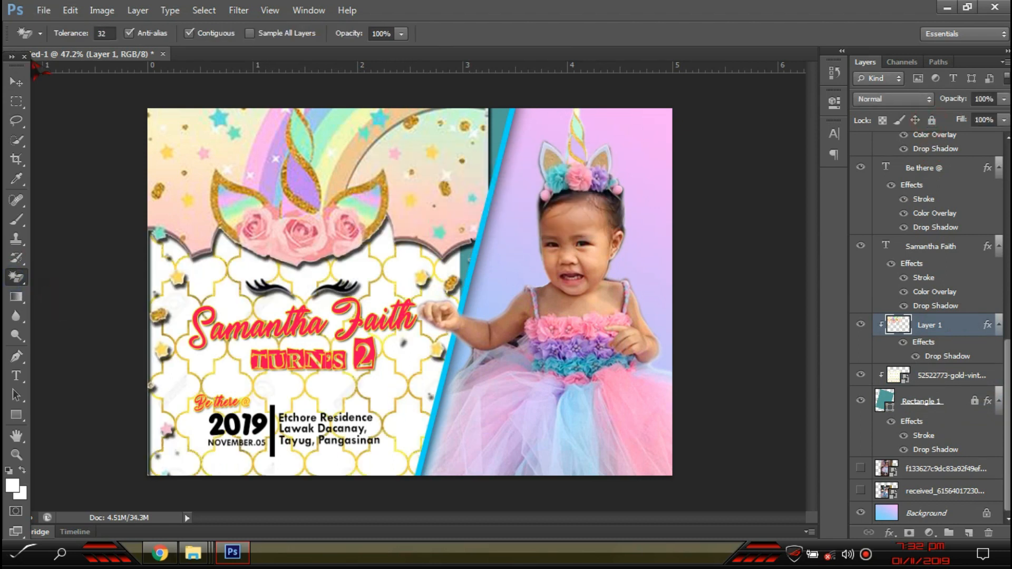
pyautogui.hotkey('ctrl', 'z')
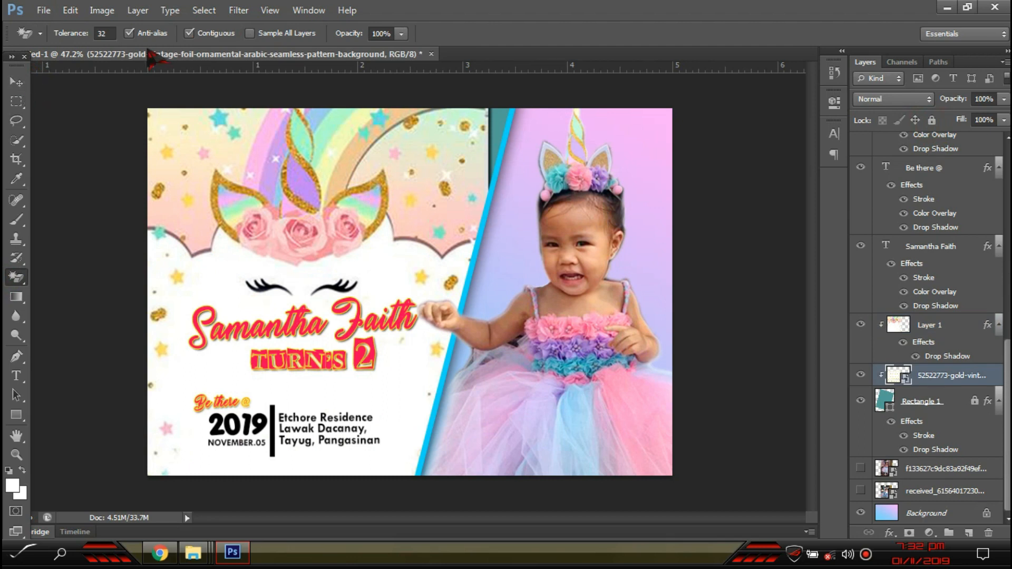
# - Lower the eraser opacity to about 36%, rasterize the gold pattern layer, and undo a partial erase
pyautogui.click(402, 33)
pyautogui.moveTo(385, 50); pyautogui.dragTo(353, 51)
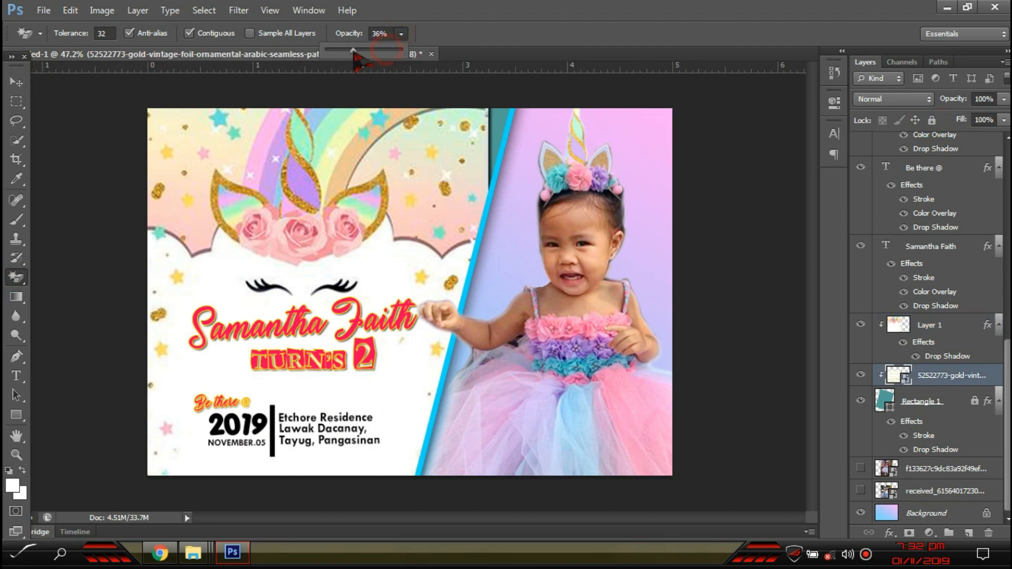
pyautogui.click(401, 379)
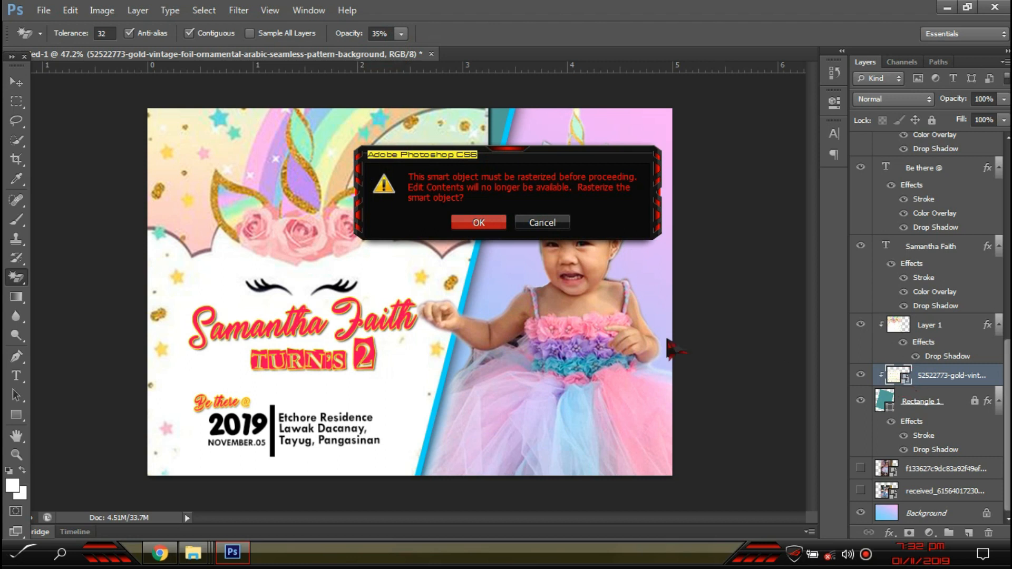
pyautogui.click(479, 223)
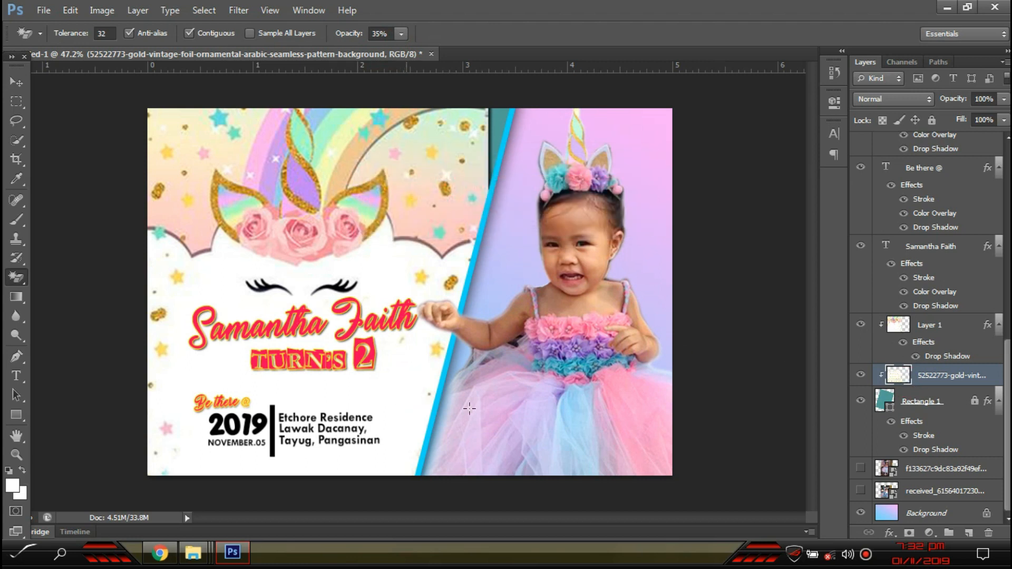
pyautogui.click(977, 322)
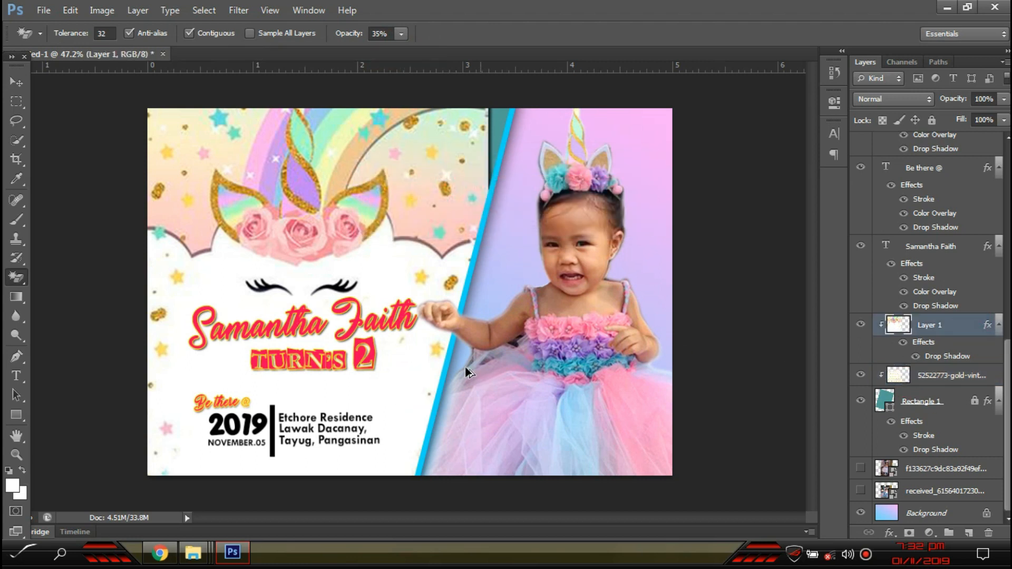
pyautogui.click(397, 368)
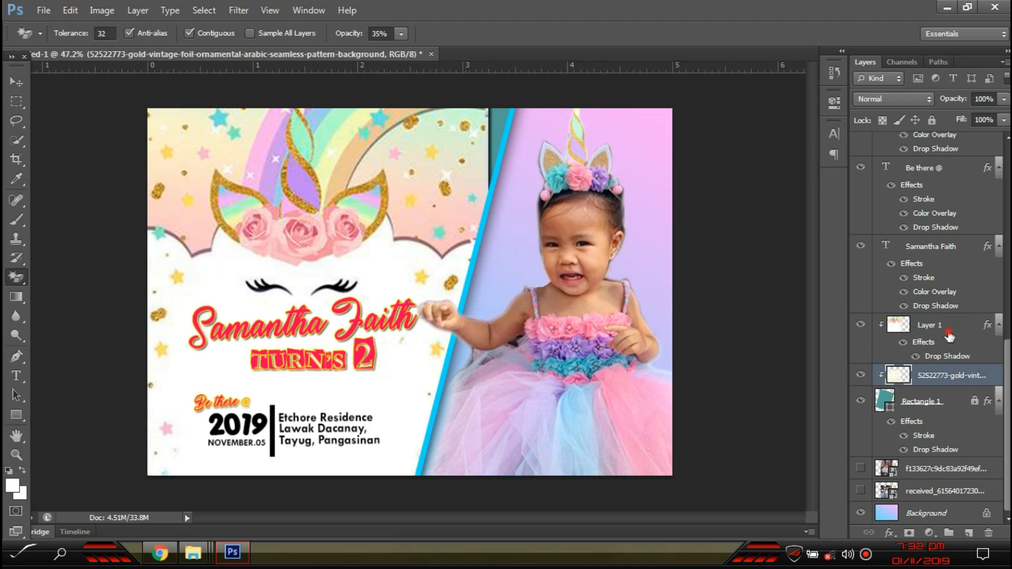
pyautogui.click(949, 334)
pyautogui.click(399, 383)
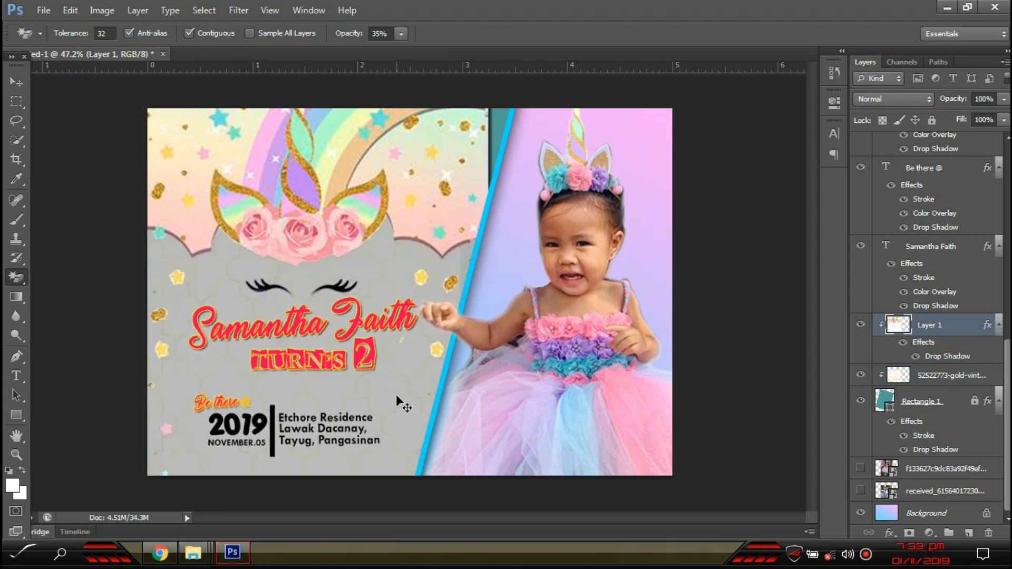
pyautogui.hotkey('ctrl', 'alt', 'z')
pyautogui.hotkey('ctrl', 'alt', 'z')
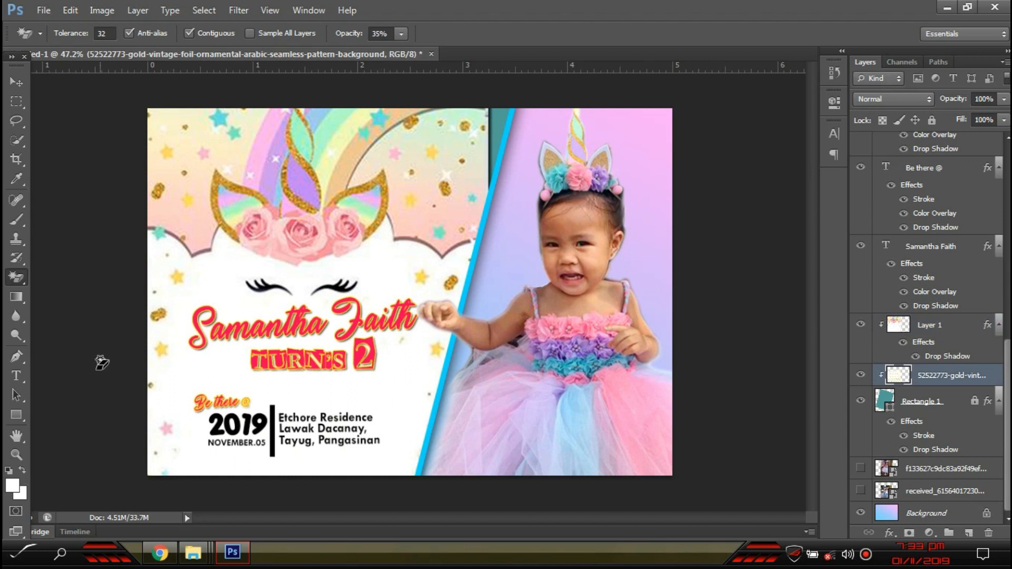
# - Try brush-eraser strokes around TURN'S 2 on Layer 1 and undo each one
pyautogui.moveTo(17, 279); pyautogui.dragTo(58, 280)
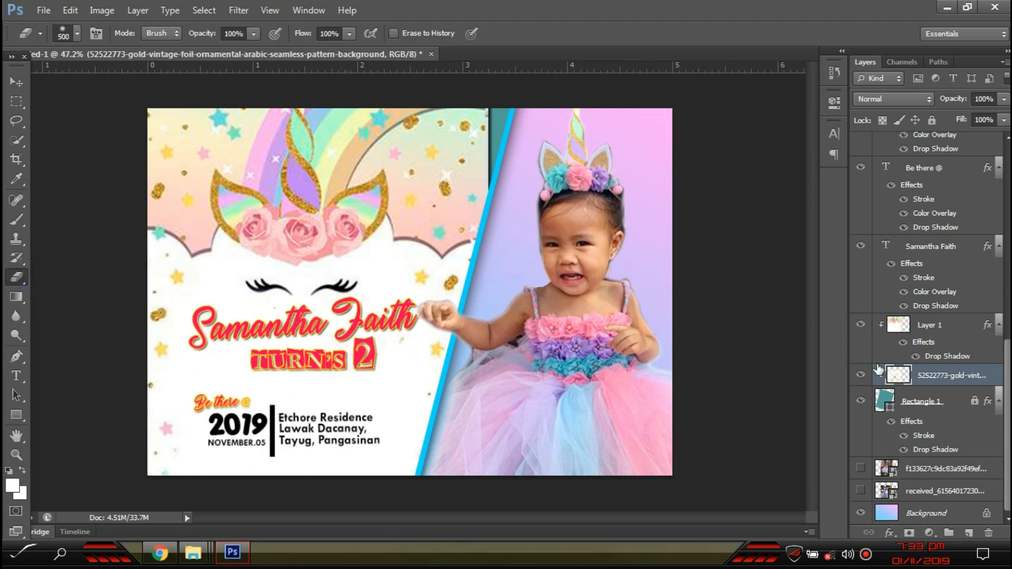
pyautogui.click(967, 322)
pyautogui.moveTo(317, 391); pyautogui.dragTo(263, 354)
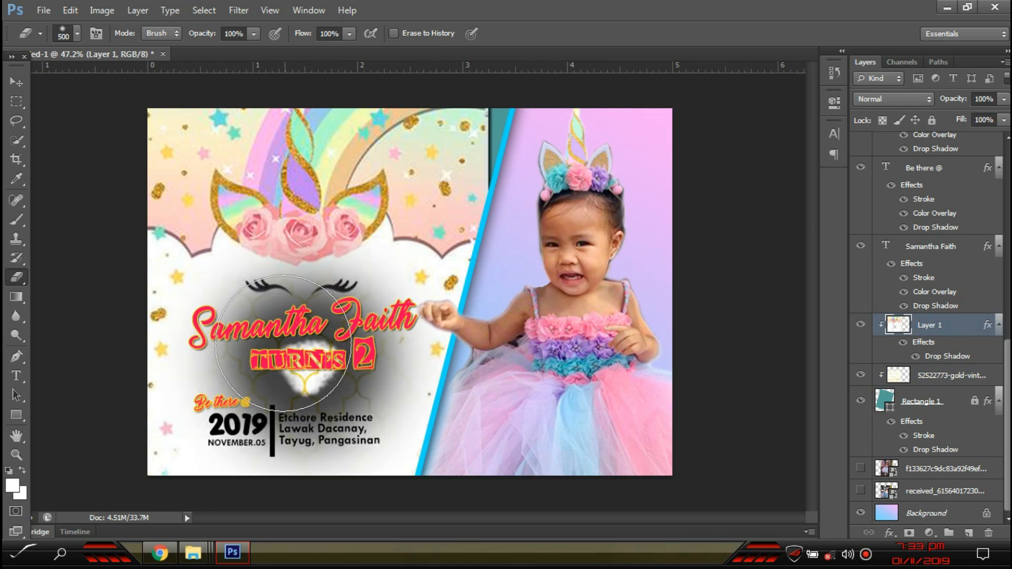
pyautogui.hotkey('ctrl', 'z')
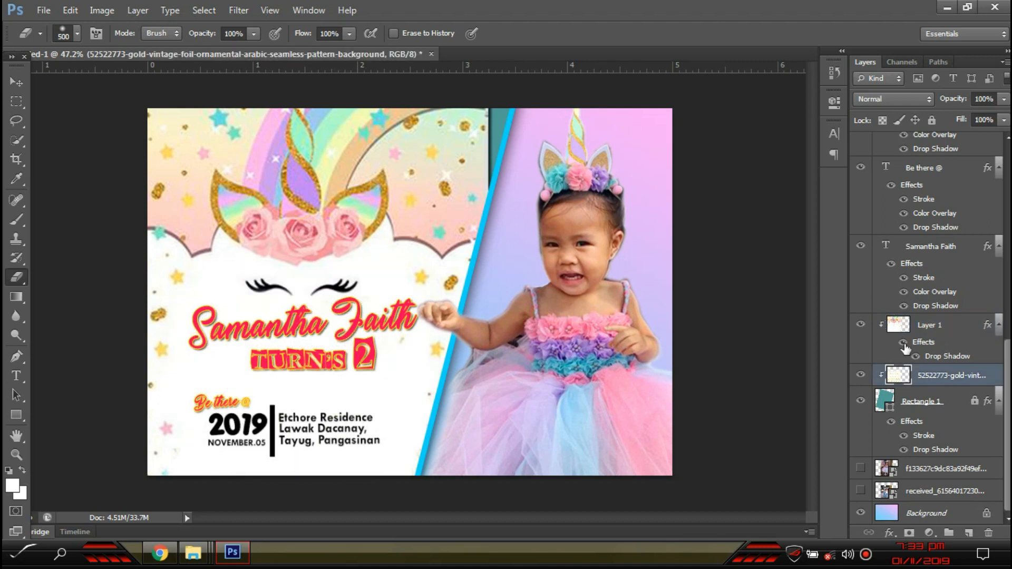
pyautogui.click(947, 327)
pyautogui.moveTo(296, 348)
pyautogui.mouseDown()
pyautogui.moveTo(264, 352)
pyautogui.moveTo(329, 378)
pyautogui.moveTo(344, 357)
pyautogui.moveTo(233, 355)
pyautogui.mouseUp()
pyautogui.hotkey('ctrl', 'z')
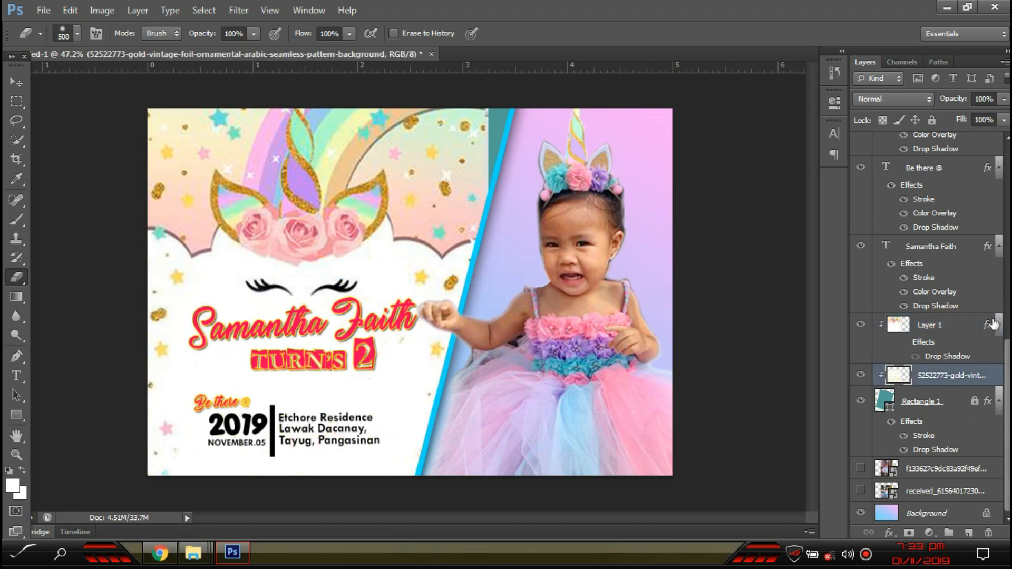
# - Quick-select the white cloud area beside Faith and 2 on Layer 1
pyautogui.click(16, 200)
pyautogui.click(17, 141)
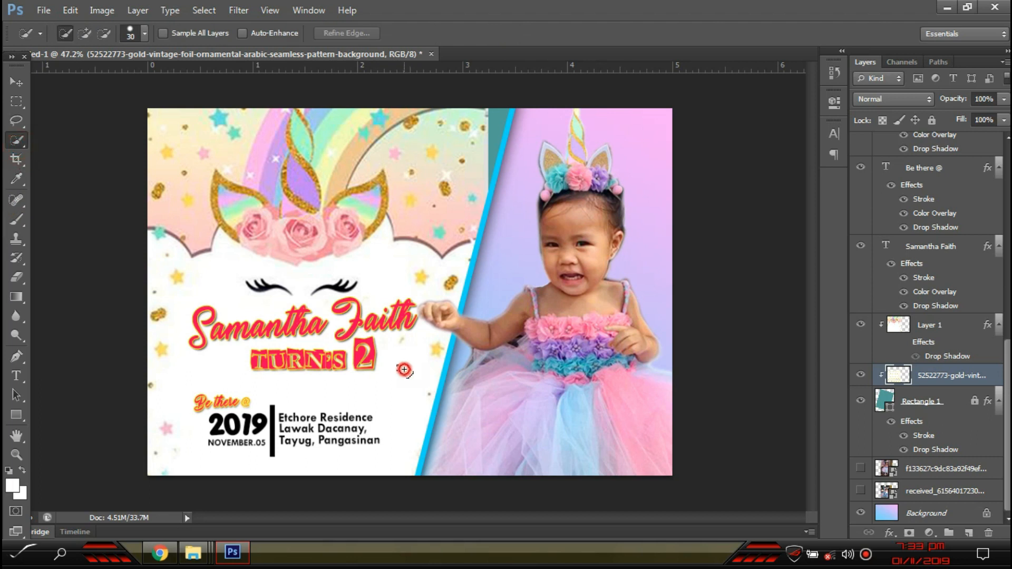
pyautogui.moveTo(404, 369); pyautogui.dragTo(399, 377)
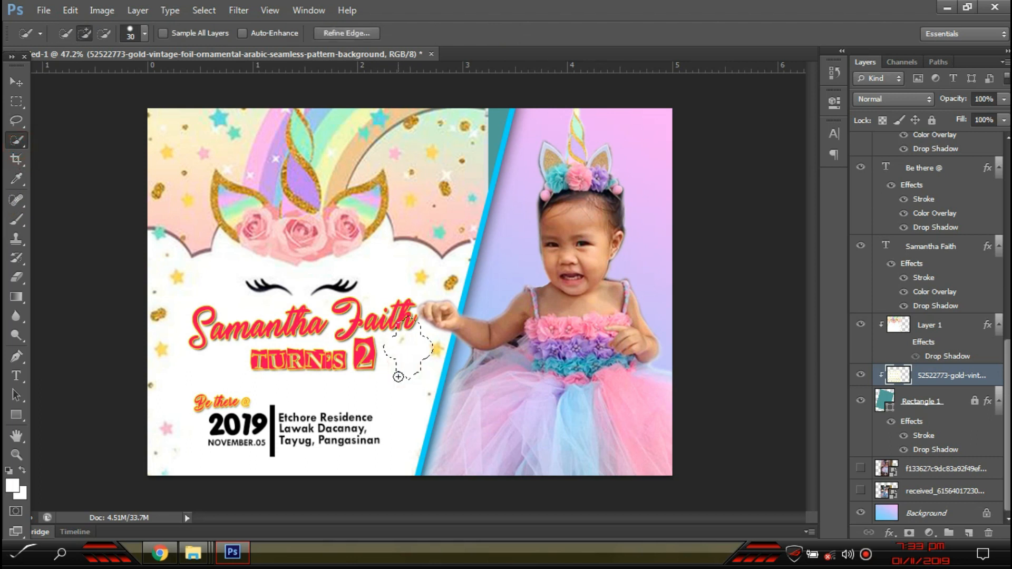
pyautogui.click(942, 330)
pyautogui.click(401, 409)
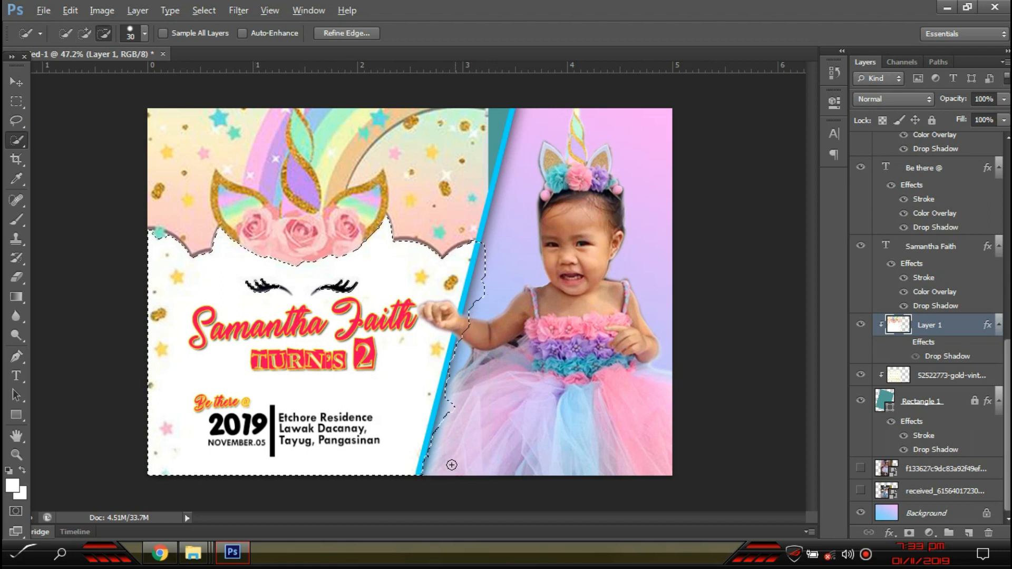
# - Set the eraser to 69% flow and 41% opacity and fade the white area to reveal the lattice
pyautogui.press('e')
pyautogui.moveTo(419, 418)
pyautogui.mouseDown()
pyautogui.moveTo(327, 406)
pyautogui.moveTo(392, 459)
pyautogui.moveTo(295, 416)
pyautogui.moveTo(411, 411)
pyautogui.moveTo(253, 380)
pyautogui.moveTo(270, 363)
pyautogui.mouseUp()
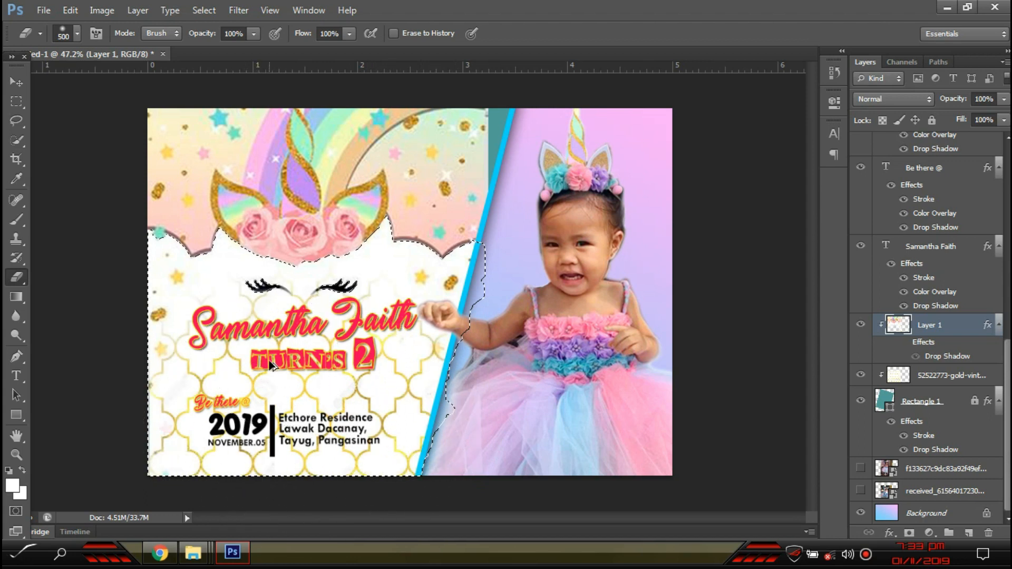
pyautogui.hotkey('ctrl', 'alt', 'z')
pyautogui.hotkey('ctrl', 'alt', 'z')
pyautogui.hotkey('ctrl', 'alt', 'z')
pyautogui.click(349, 35)
pyautogui.moveTo(348, 50); pyautogui.dragTo(327, 51)
pyautogui.click(254, 34)
pyautogui.moveTo(253, 50)
pyautogui.mouseDown()
pyautogui.moveTo(218, 51)
pyautogui.moveTo(210, 68)
pyautogui.mouseUp()
pyautogui.moveTo(371, 411)
pyautogui.mouseDown()
pyautogui.moveTo(304, 446)
pyautogui.moveTo(248, 346)
pyautogui.moveTo(367, 372)
pyautogui.moveTo(270, 372)
pyautogui.moveTo(367, 366)
pyautogui.moveTo(312, 412)
pyautogui.moveTo(344, 344)
pyautogui.moveTo(271, 418)
pyautogui.moveTo(276, 428)
pyautogui.moveTo(224, 354)
pyautogui.mouseUp()
pyautogui.moveTo(354, 371); pyautogui.dragTo(214, 361)
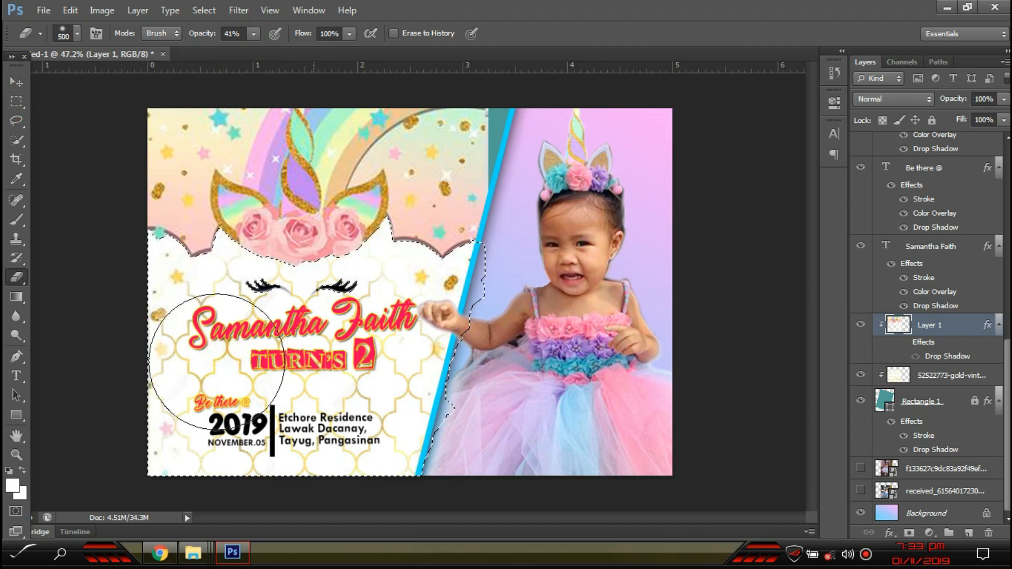
# - Clear the selection and return to the Move tool, checking the TURN'S 2 and Layer 1 layers
pyautogui.click(16, 101)
pyautogui.click(105, 176)
pyautogui.click(16, 81)
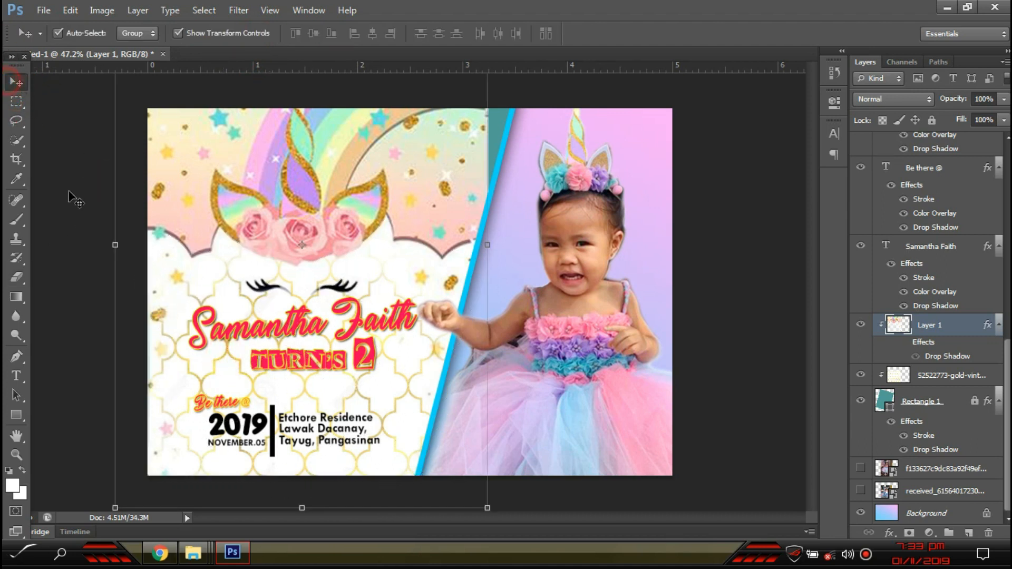
pyautogui.click(72, 200)
pyautogui.scroll(3, 383, 447)
pyautogui.click(290, 335)
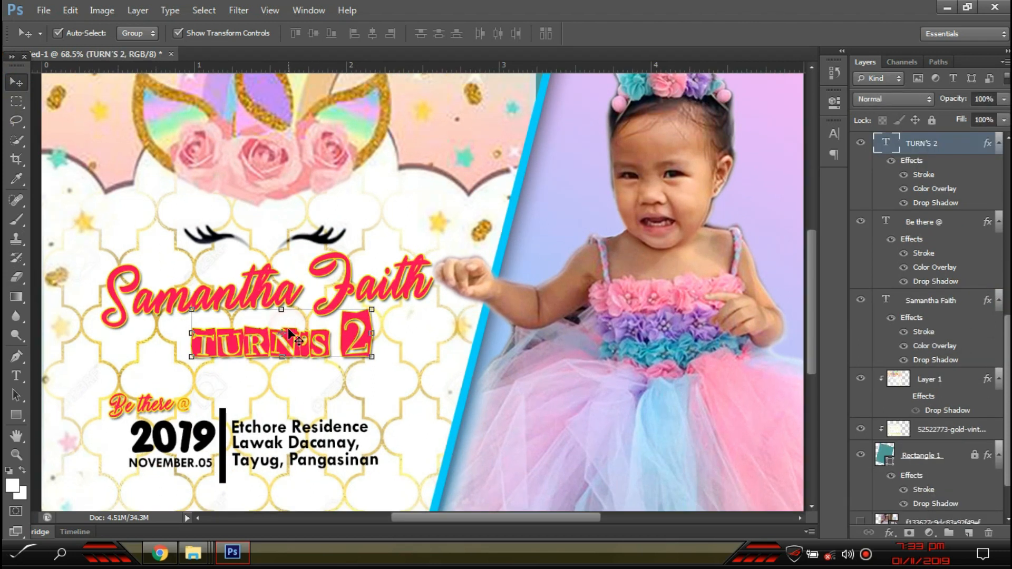
pyautogui.click(297, 325)
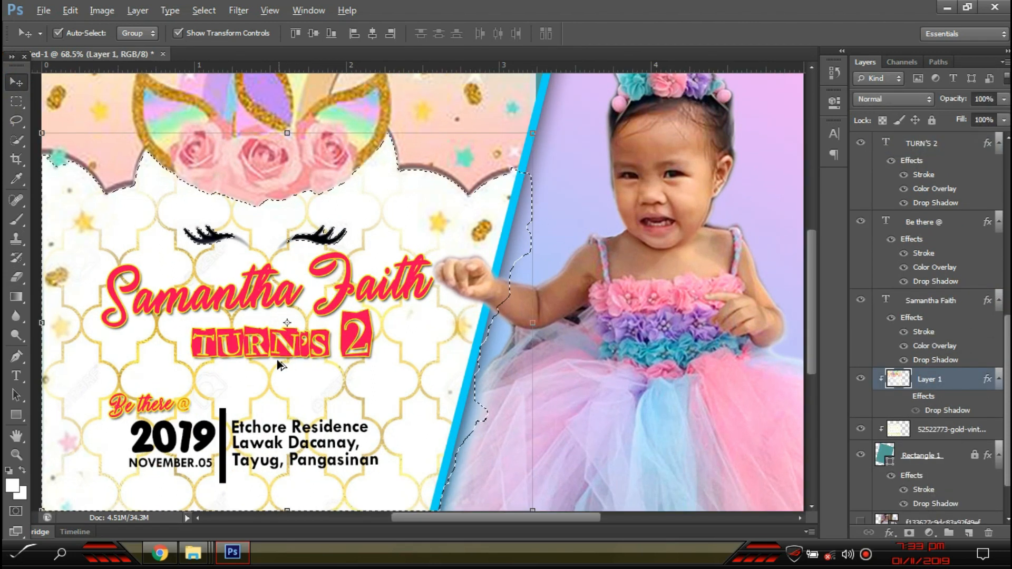
pyautogui.scroll(-3, 276, 359)
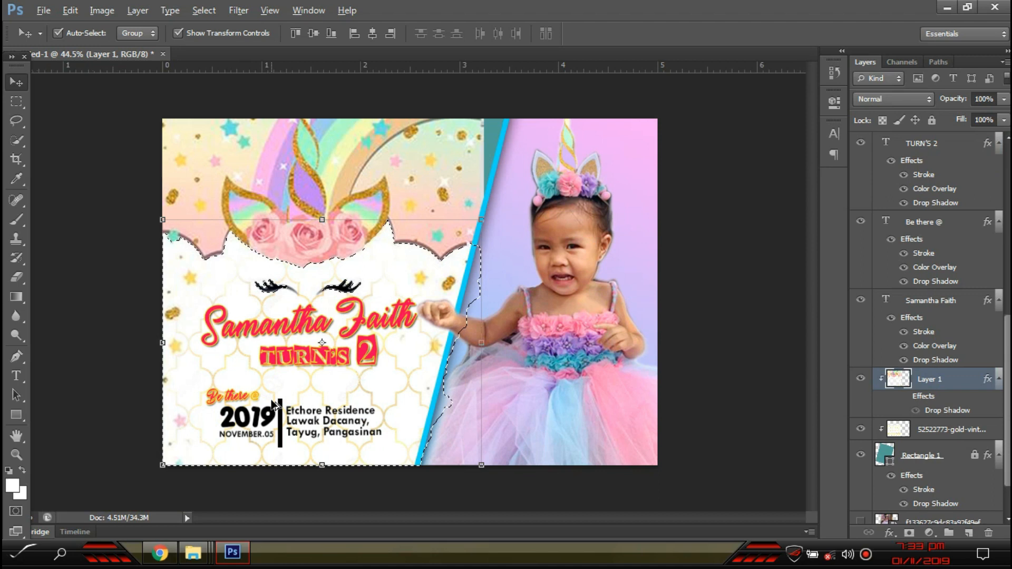
pyautogui.click(16, 101)
pyautogui.click(70, 176)
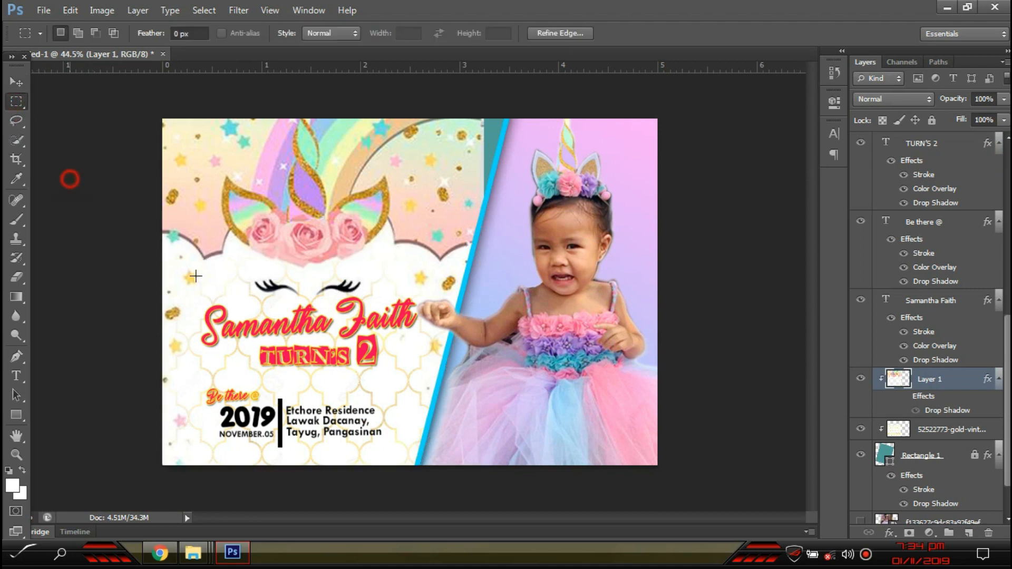
pyautogui.scroll(2, 262, 346)
pyautogui.scroll(1, 262, 346)
pyautogui.click(16, 81)
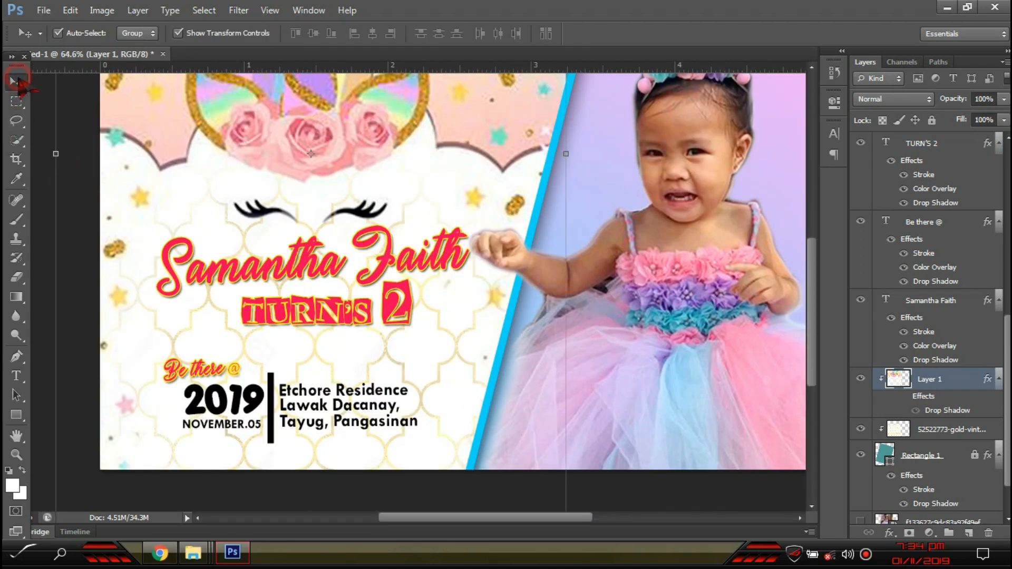
pyautogui.scroll(10, 875, 170)
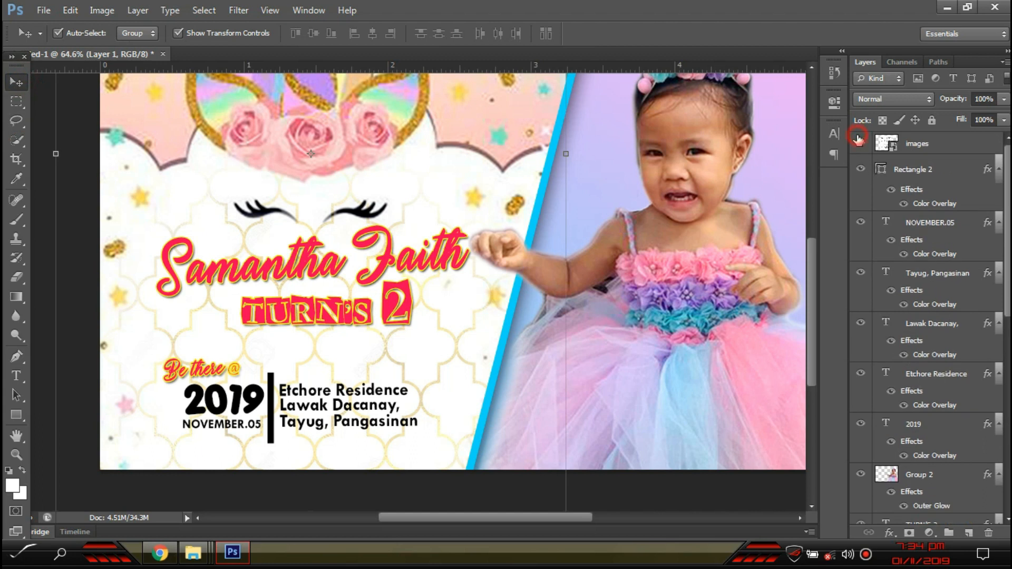
# - Show the swirl sheet and marquee-select the top swirl ornament
pyautogui.click(859, 138)
pyautogui.scroll(1, 412, 227)
pyautogui.scroll(-1, 412, 227)
pyautogui.scroll(3, 337, 211)
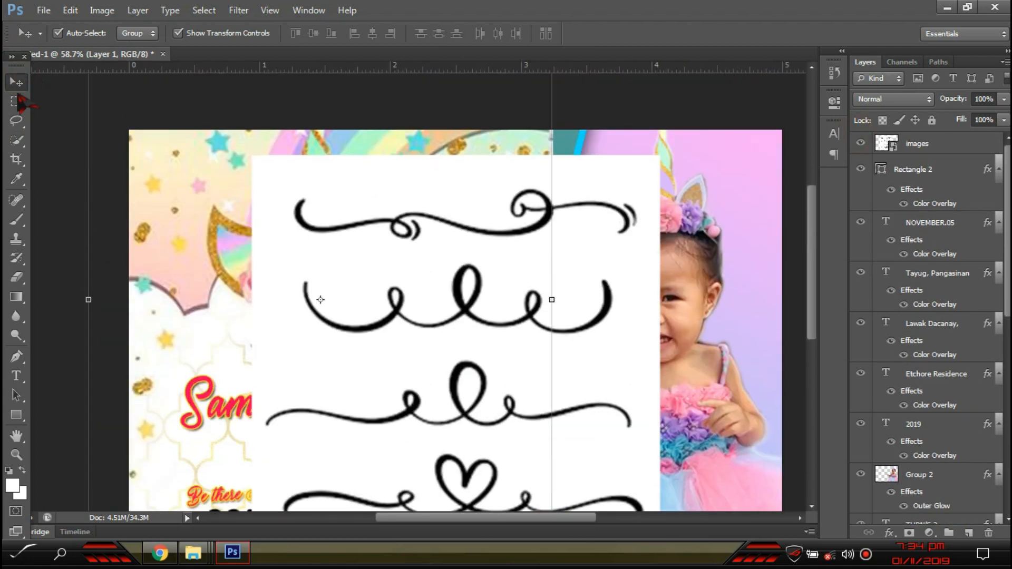
pyautogui.click(16, 101)
pyautogui.moveTo(276, 174); pyautogui.dragTo(644, 250)
pyautogui.moveTo(283, 160); pyautogui.dragTo(651, 254)
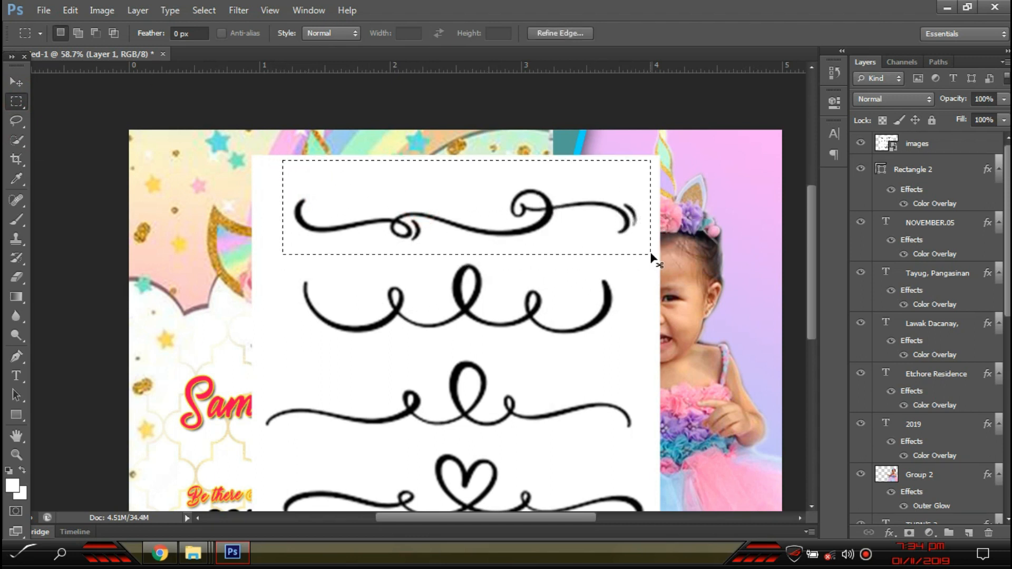
pyautogui.hotkey('ctrl', 'j')
# - Copy the selected swirl from the images layer onto a new layer and delete the swirl sheet
pyautogui.click(966, 203)
pyautogui.scroll(5, 1004, 245)
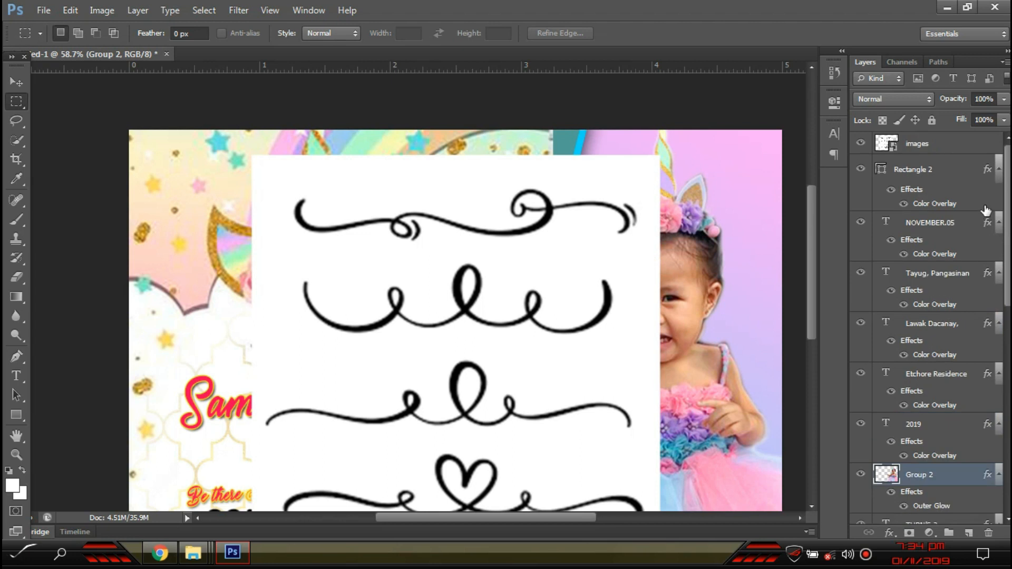
pyautogui.hotkey('ctrl', 'alt', 'z')
pyautogui.hotkey('ctrl', 'alt', 'z')
pyautogui.scroll(3, 978, 210)
pyautogui.scroll(1, 1006, 264)
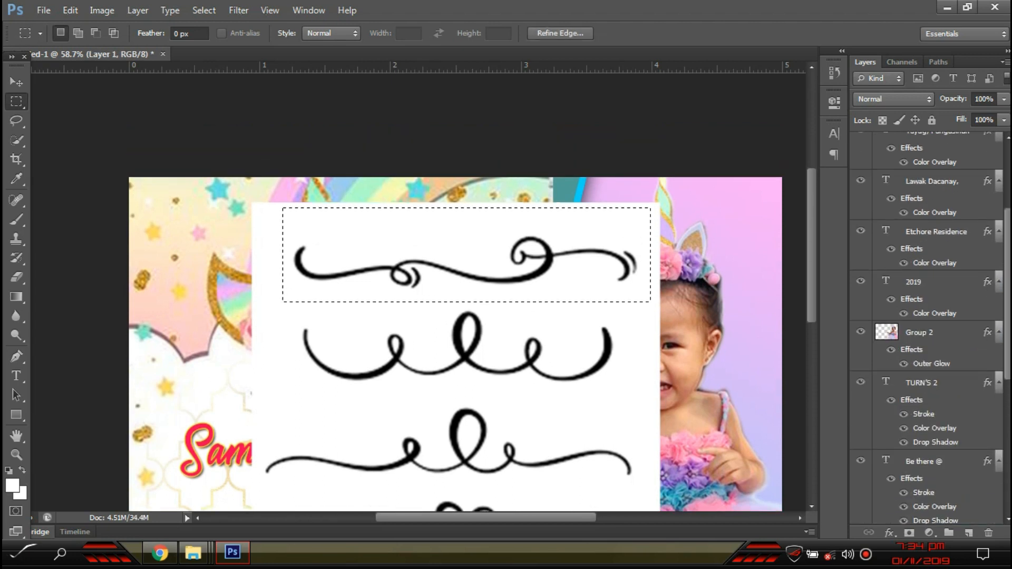
pyautogui.moveTo(1007, 303); pyautogui.dragTo(1008, 243)
pyautogui.click(949, 143)
pyautogui.hotkey('ctrl', 'j')
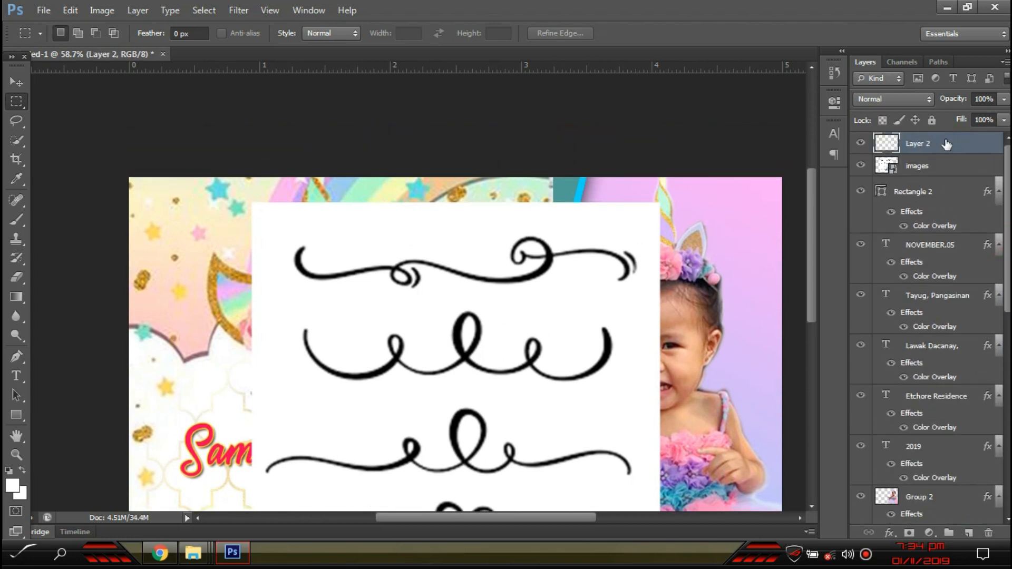
pyautogui.click(945, 174)
pyautogui.press('Delete')
# - Magic-erase the white banner around the swirl on Layer 2
pyautogui.press('e')
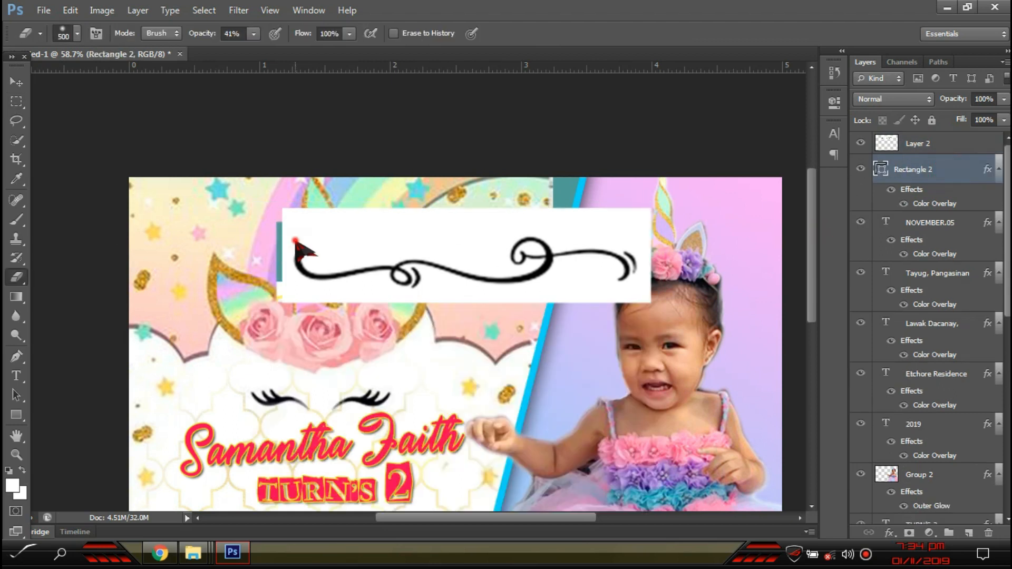
pyautogui.click(295, 240)
pyautogui.press('Escape')
pyautogui.press('Escape')
pyautogui.click(937, 147)
pyautogui.rightClick(17, 277)
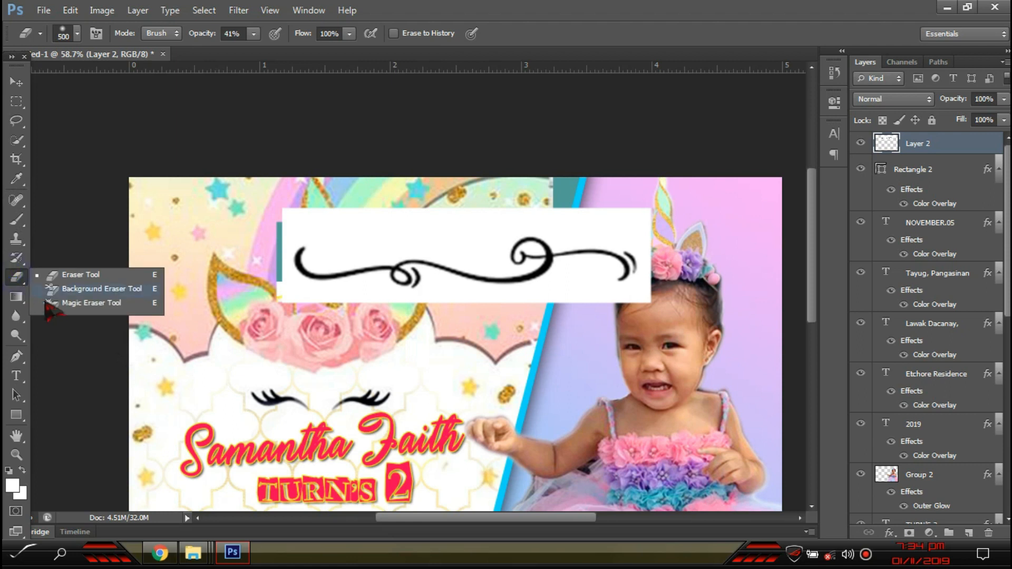
pyautogui.click(50, 304)
pyautogui.click(422, 232)
# - Clear the remaining white inside and around the swirl's loops at 100% opacity
pyautogui.click(536, 245)
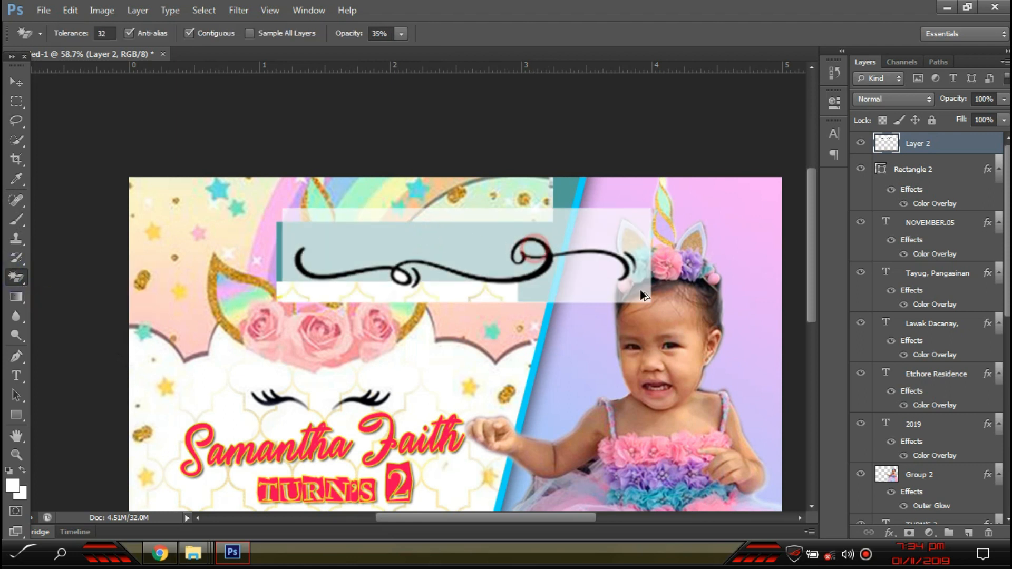
pyautogui.scroll(4, 640, 294)
pyautogui.click(403, 33)
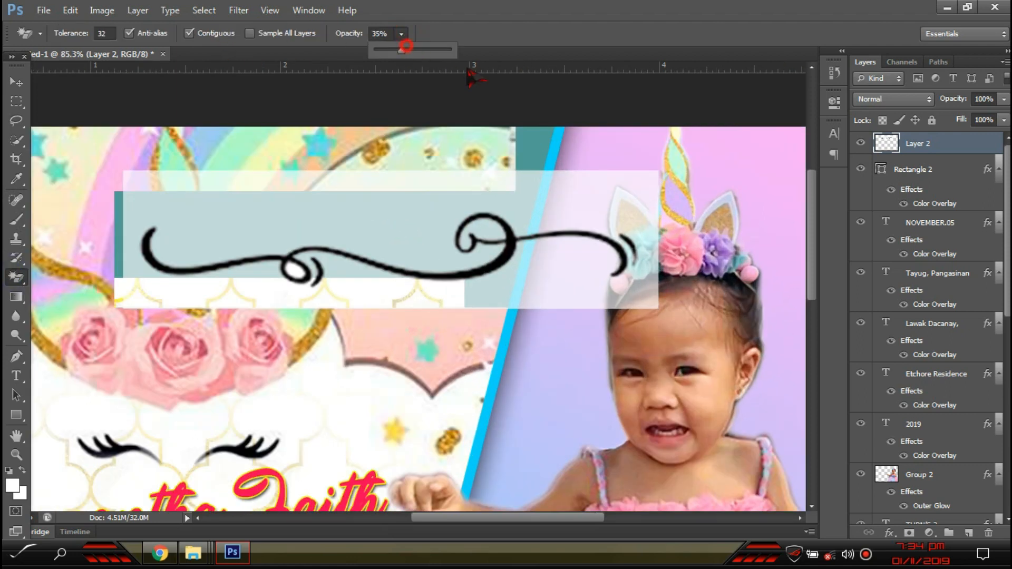
pyautogui.click(423, 231)
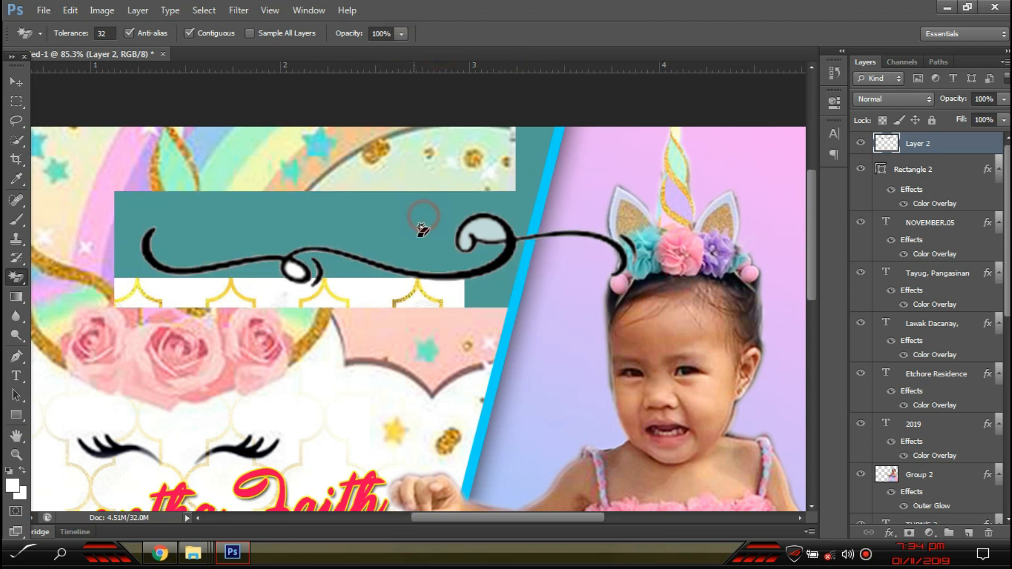
pyautogui.click(486, 227)
pyautogui.click(291, 274)
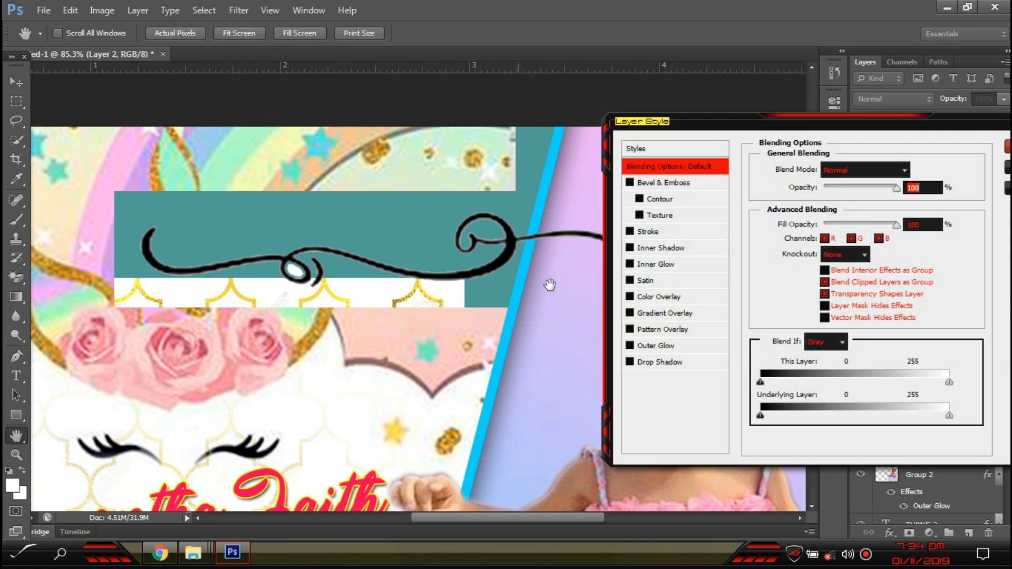
# - Give the swirl a black #000000 Color Overlay layer style
pyautogui.click(661, 298)
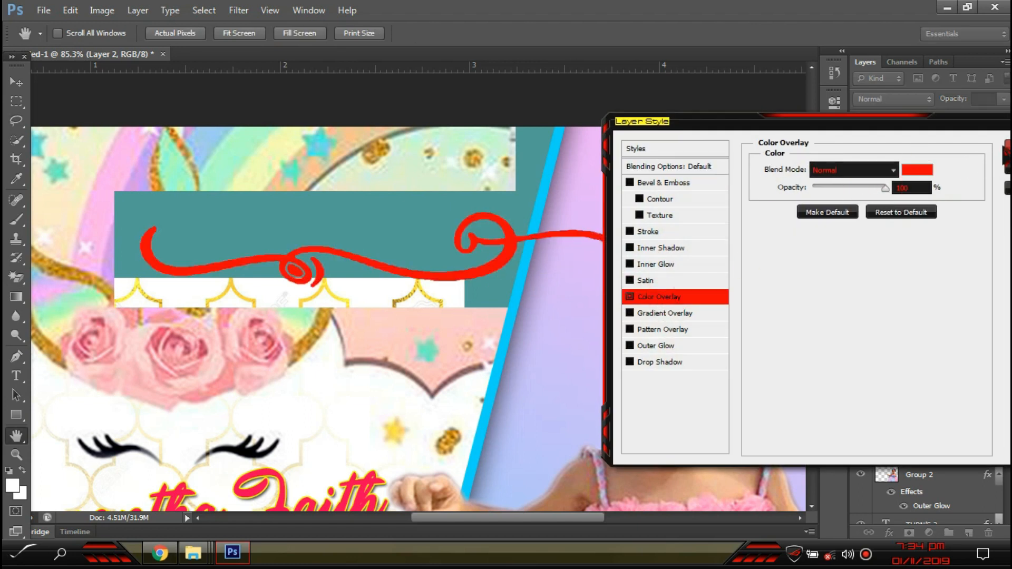
pyautogui.click(927, 165)
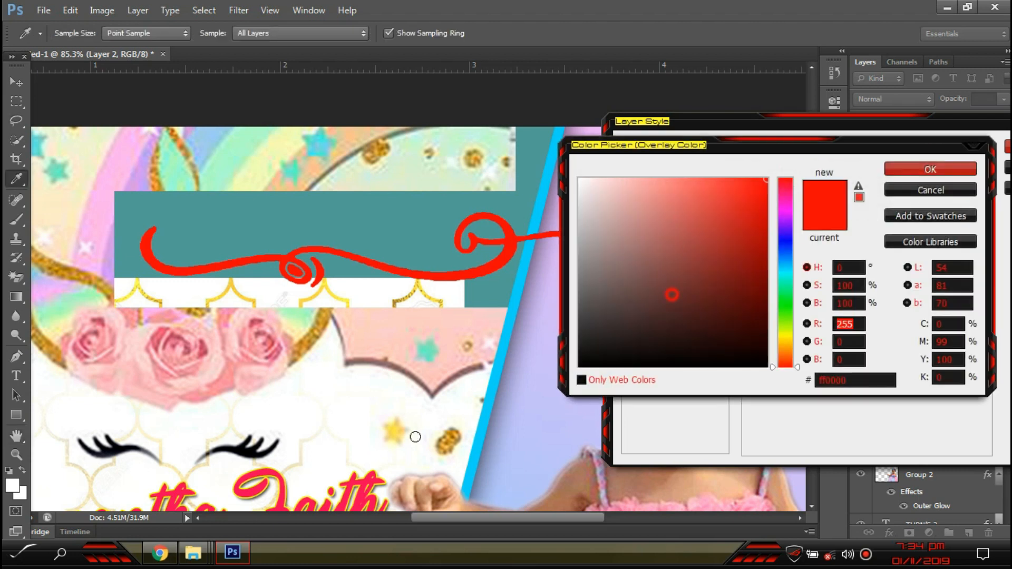
pyautogui.write('0')
pyautogui.click(937, 170)
pyautogui.click(1008, 147)
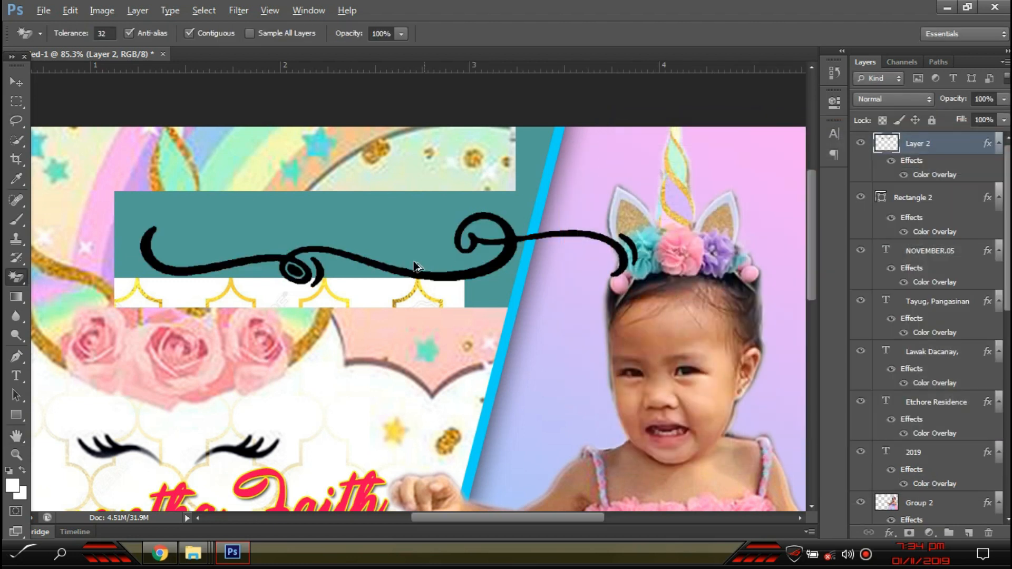
pyautogui.scroll(-2, 414, 267)
pyautogui.click(21, 81)
# - Undo the swirl's overlay, erasing and trial moves to get back to the full swirl sheet
pyautogui.moveTo(474, 179); pyautogui.dragTo(150, 211)
pyautogui.hotkey('ctrl', 'alt', 'z')
pyautogui.hotkey('ctrl', 'alt', 'z')
pyautogui.hotkey('ctrl', 'alt', 'z')
pyautogui.hotkey('ctrl', 'alt', 'z')
pyautogui.hotkey('ctrl', 'alt', 'z')
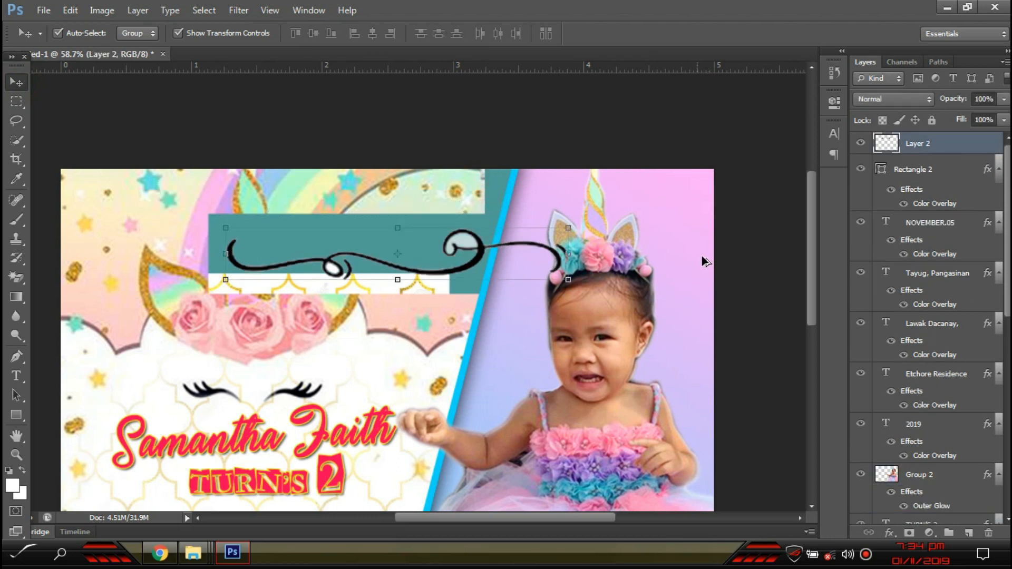
pyautogui.hotkey('ctrl', 'alt', 'z')
pyautogui.hotkey('ctrl', 'alt', 'z')
pyautogui.hotkey('ctrl', 'alt', 'z')
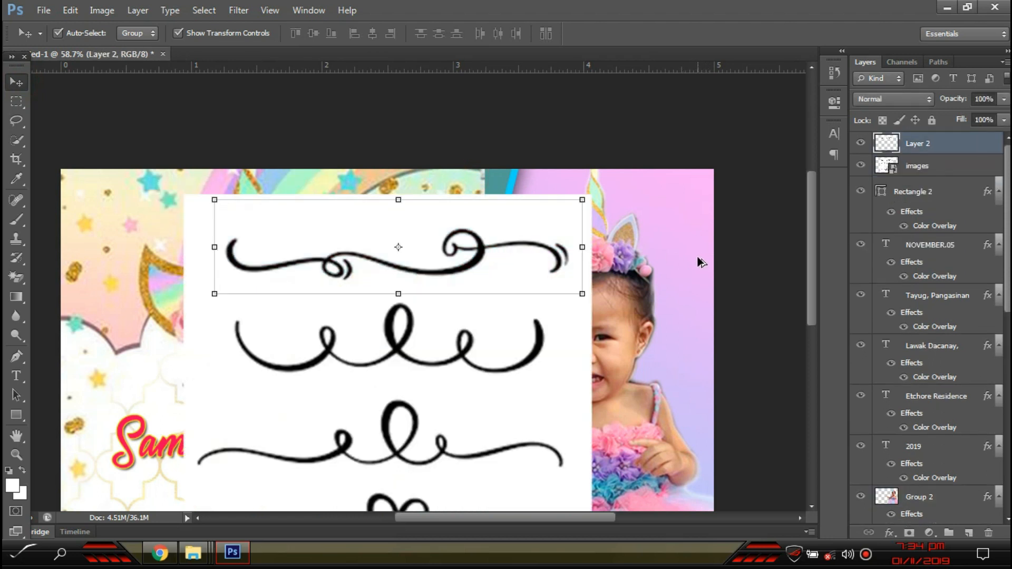
pyautogui.moveTo(192, 229); pyautogui.dragTo(390, 392)
pyautogui.hotkey('ctrl', 'alt', 'z')
pyautogui.hotkey('ctrl', 'alt', 'z')
pyautogui.hotkey('ctrl', 'alt', 'z')
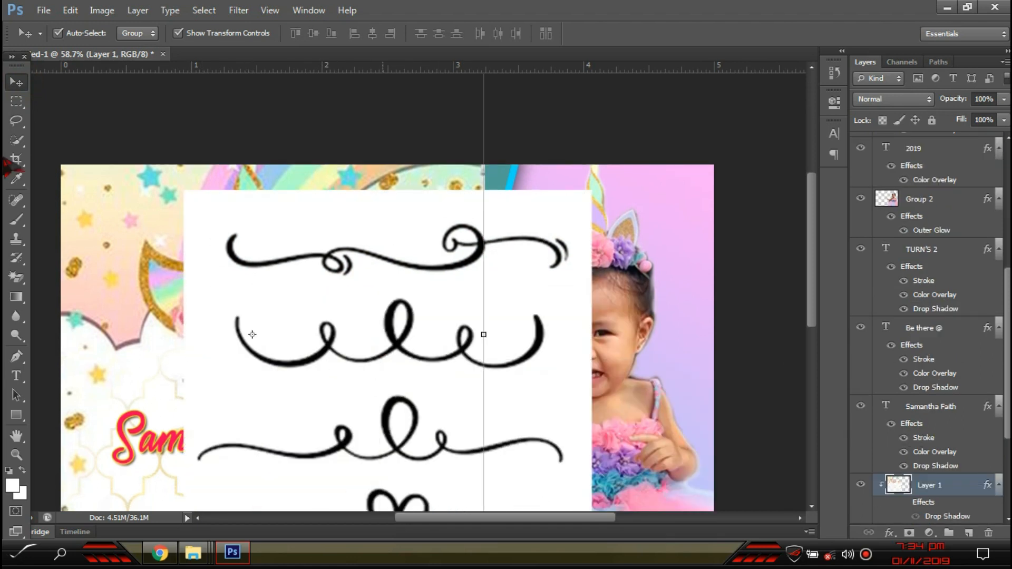
pyautogui.click(258, 217)
pyautogui.moveTo(389, 248); pyautogui.dragTo(346, 451)
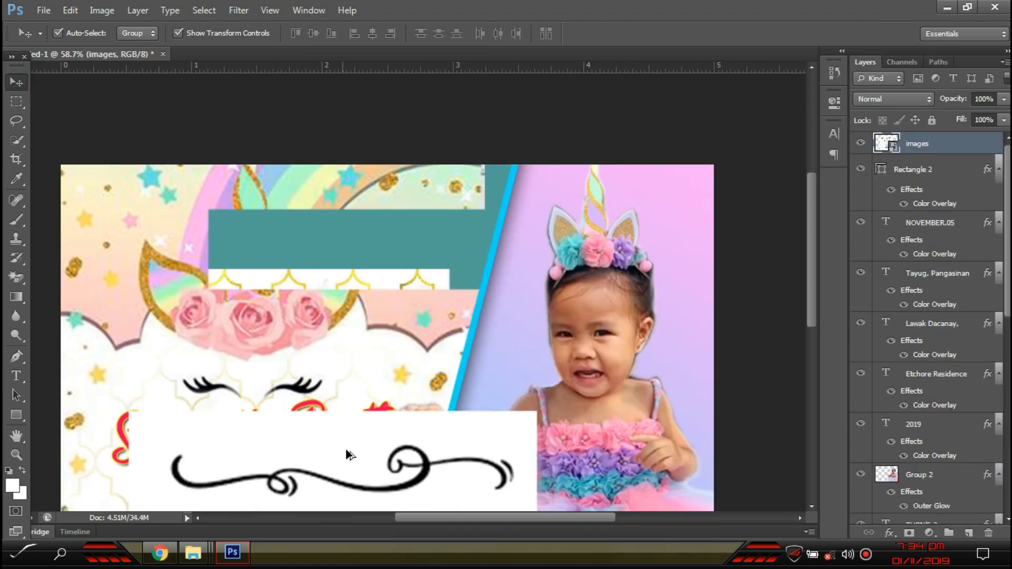
pyautogui.hotkey('ctrl', 'alt', 'z')
pyautogui.scroll(5, 978, 283)
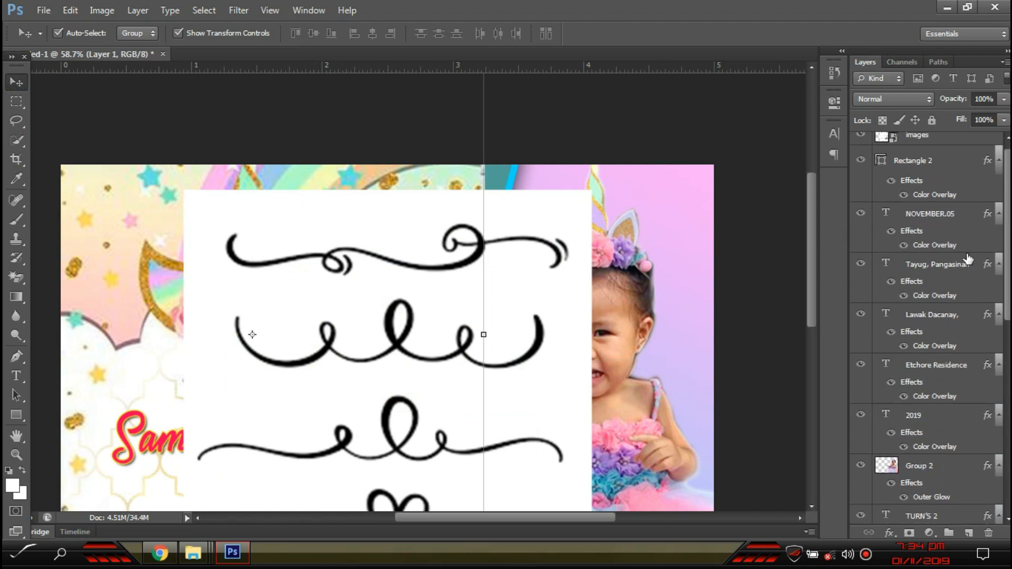
pyautogui.click(862, 146)
pyautogui.hotkey('ctrl', 'alt', 'z')
pyautogui.hotkey('ctrl', 'alt', 'z')
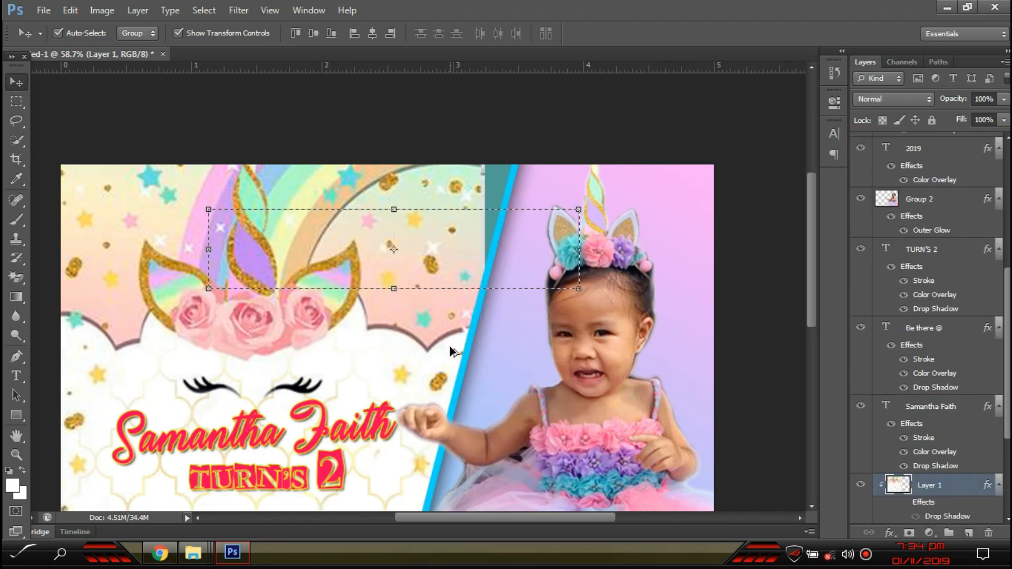
pyautogui.scroll(5, 995, 215)
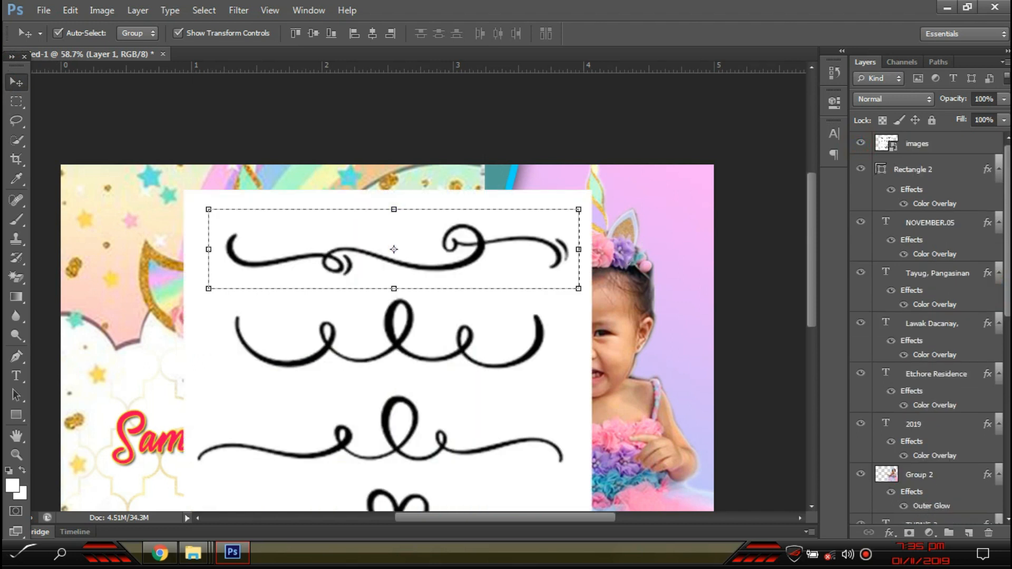
# - Copy the swirl onto a new Layer 2 and delete the original swirl sheet layer
pyautogui.click(956, 150)
pyautogui.hotkey('ctrl', 'j')
pyautogui.click(932, 168)
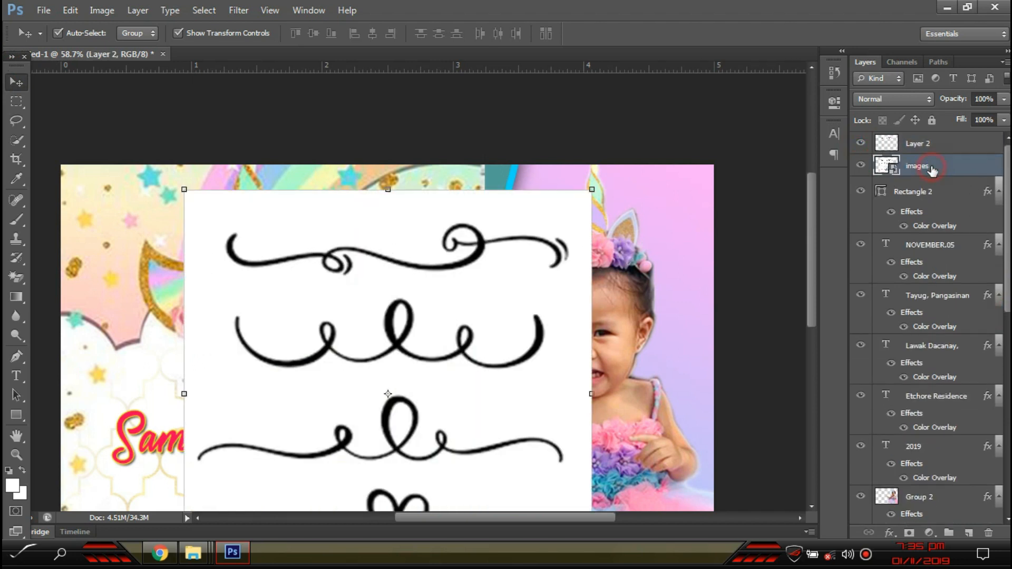
pyautogui.press('Delete')
# - Erase the white box behind the swirl on Layer 2 with the Magic Eraser, undoing Rectangle 2's rasterize
pyautogui.press('e')
pyautogui.click(374, 228)
pyautogui.click(456, 218)
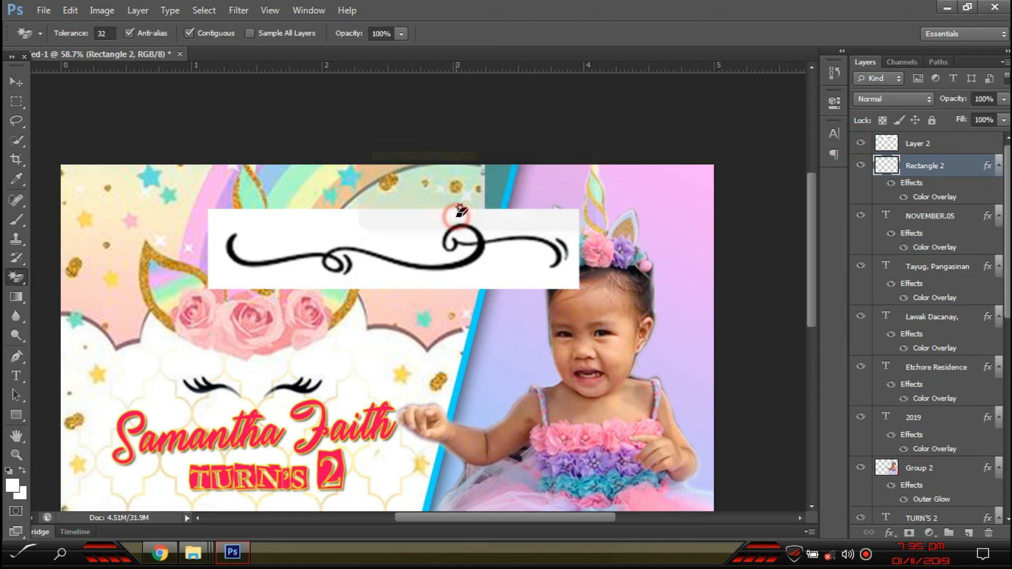
pyautogui.hotkey('ctrl', 'z')
pyautogui.click(955, 141)
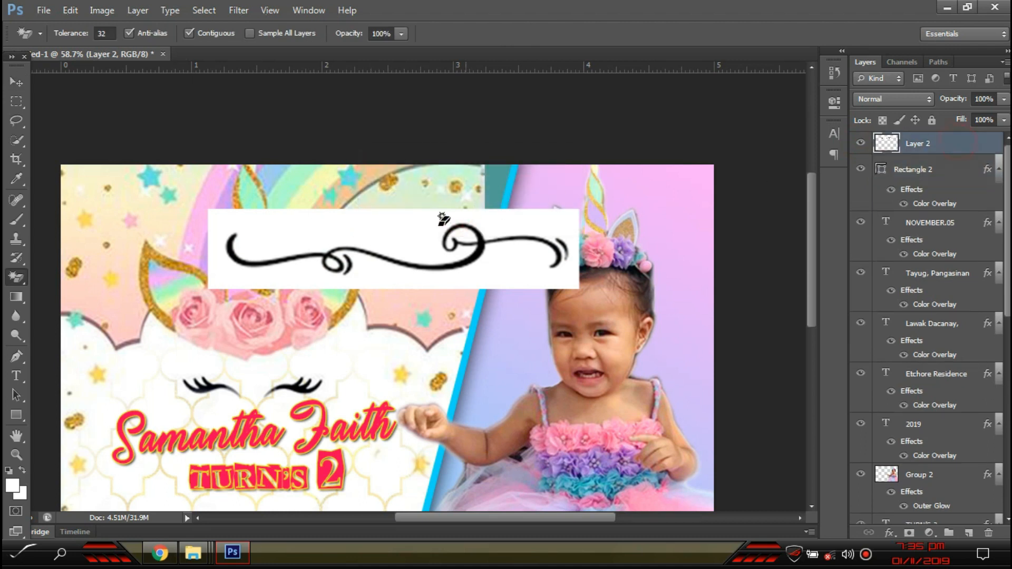
pyautogui.click(392, 244)
pyautogui.scroll(-3, 462, 228)
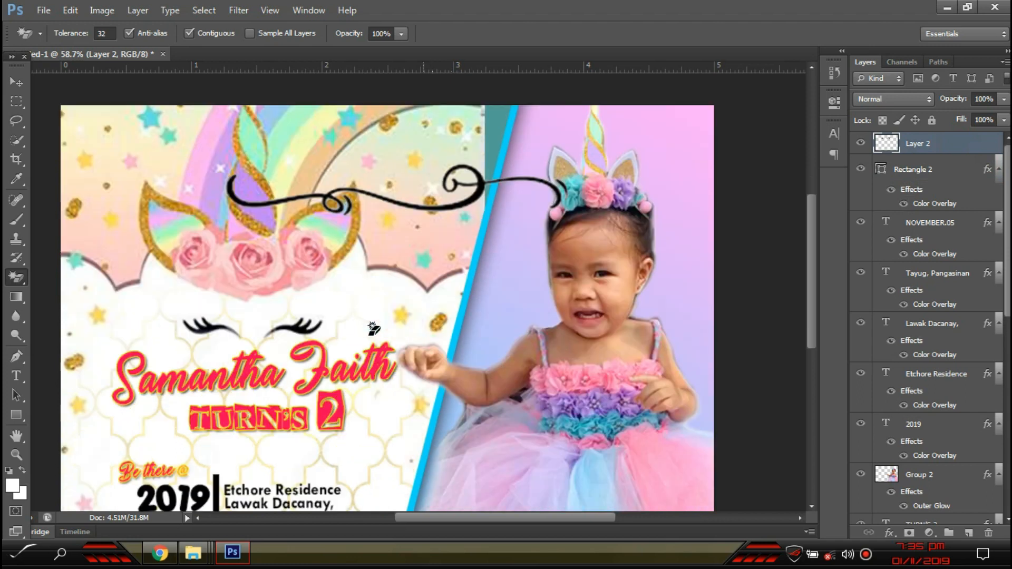
# - Scale the swirl to about 57%, set it beneath TURN'S 2, and tilt it slightly counter-clockwise
pyautogui.click(15, 83)
pyautogui.moveTo(561, 93); pyautogui.dragTo(423, 115)
pyautogui.moveTo(365, 131); pyautogui.dragTo(363, 385)
pyautogui.press('Return')
pyautogui.moveTo(435, 372); pyautogui.dragTo(434, 364)
pyautogui.press('Return')
pyautogui.moveTo(369, 368); pyautogui.dragTo(368, 359)
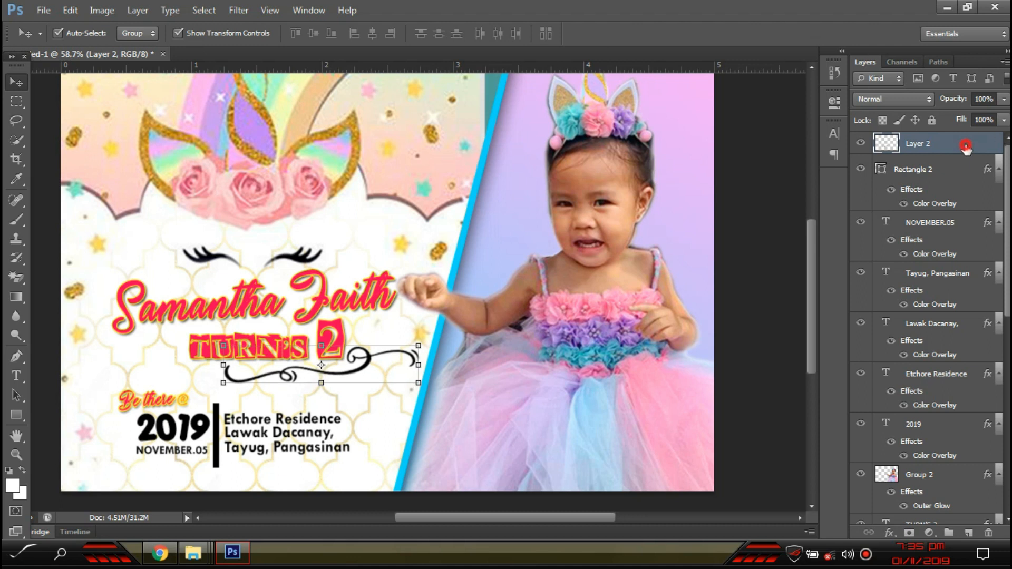
# - Copy Rectangle 2's stroke, colour overlay and drop shadow effects onto NOVEMBER.05
pyautogui.doubleClick(966, 148)
pyautogui.press('Escape')
pyautogui.scroll(-3, 963, 408)
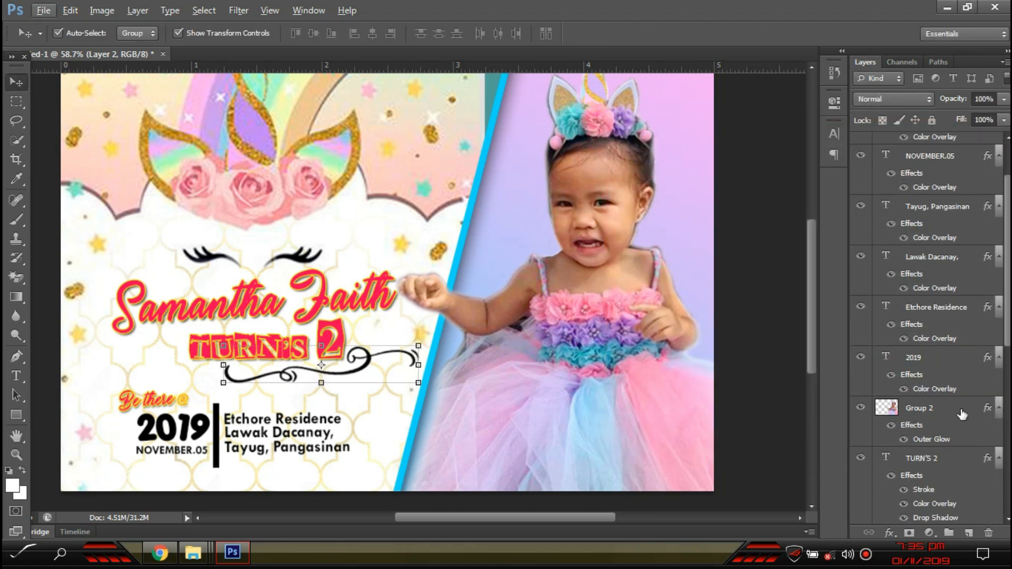
pyautogui.scroll(4, 938, 480)
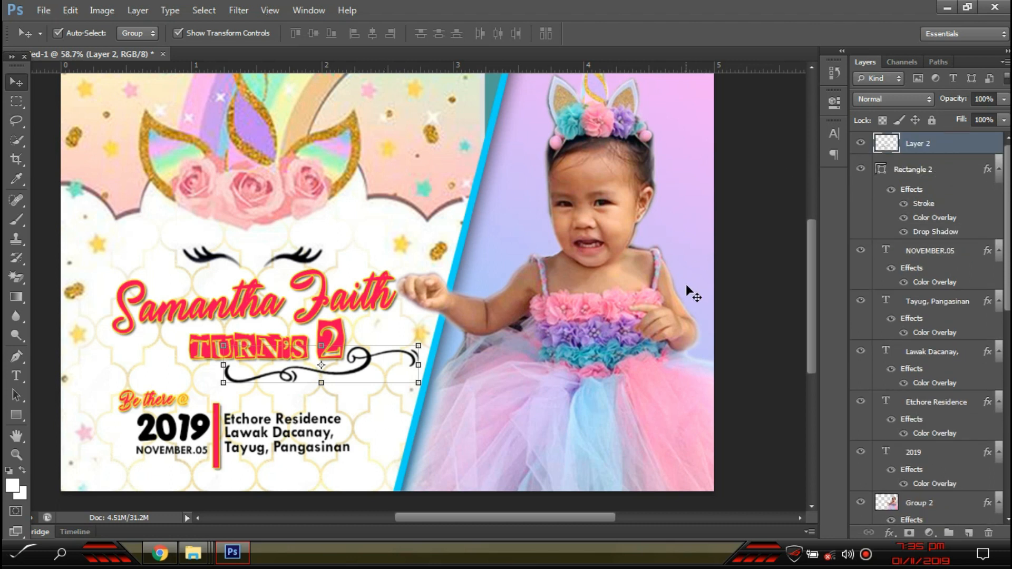
pyautogui.scroll(-7, 911, 328)
pyautogui.scroll(7, 908, 329)
pyautogui.moveTo(920, 196); pyautogui.dragTo(935, 266)
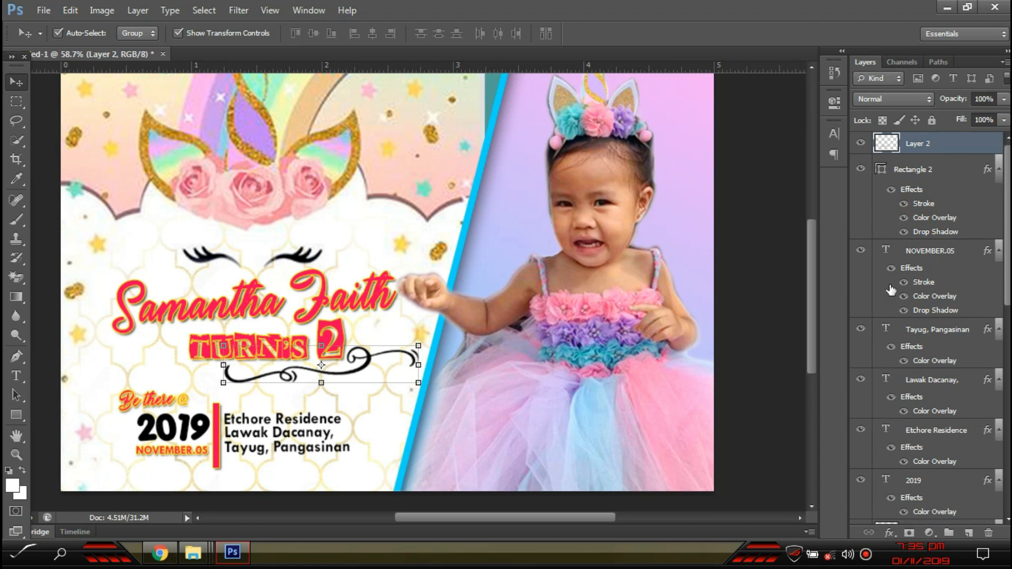
# - Undo the effects copied onto the address lines, then select the swirl layer
pyautogui.click(309, 424)
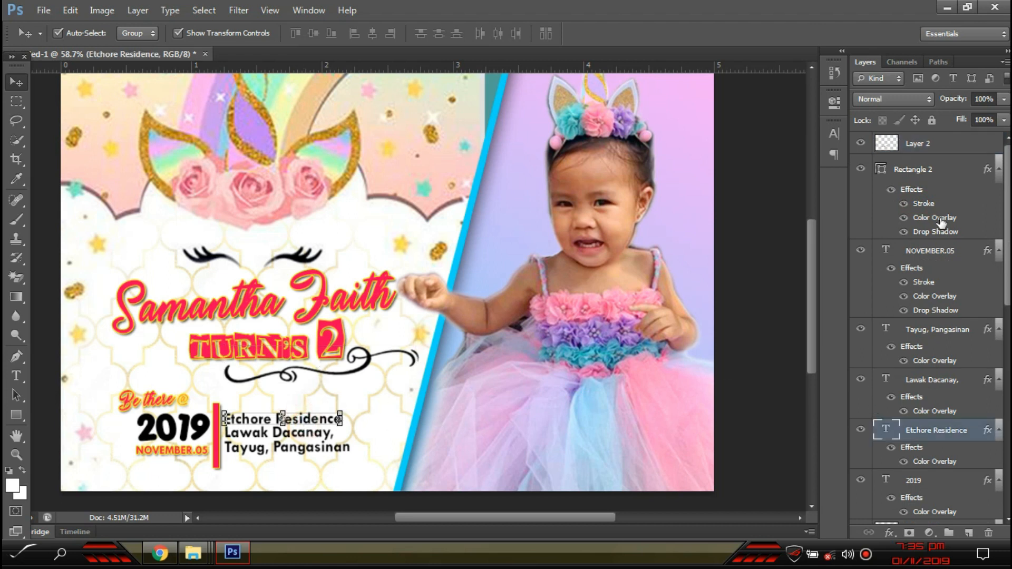
pyautogui.moveTo(926, 270)
pyautogui.mouseDown()
pyautogui.moveTo(946, 429)
pyautogui.moveTo(923, 359)
pyautogui.moveTo(931, 330)
pyautogui.mouseUp()
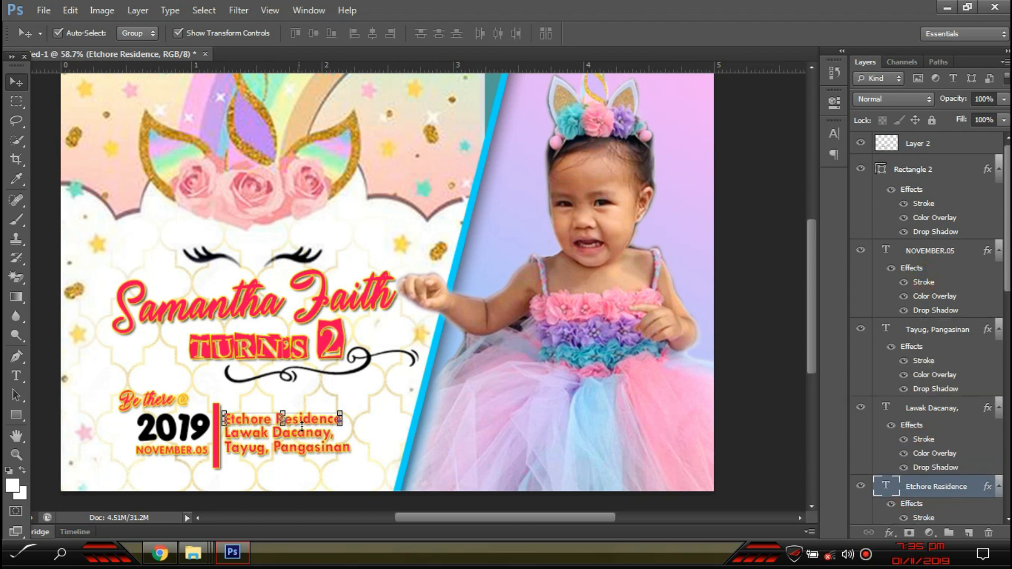
pyautogui.click(276, 436)
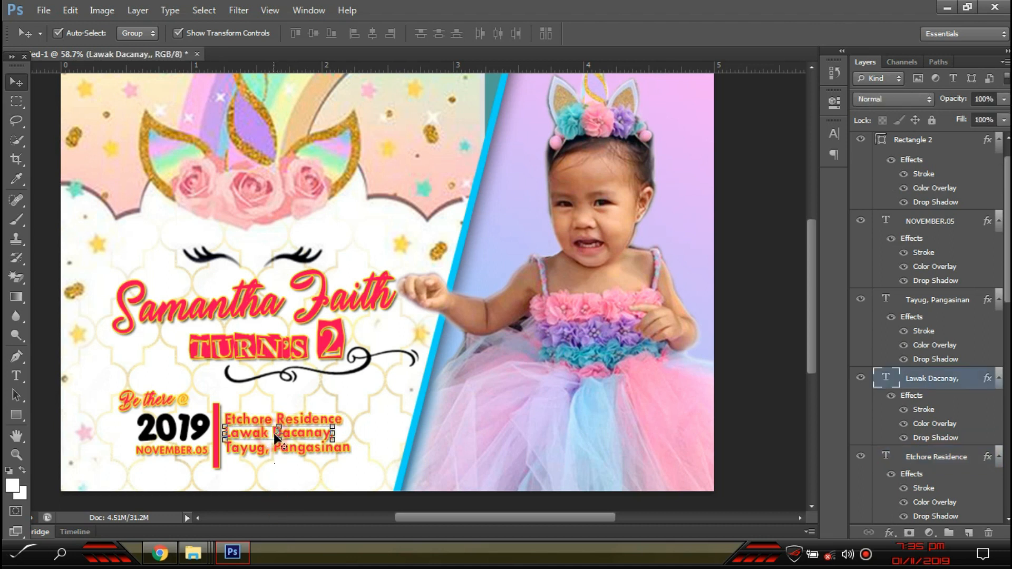
pyautogui.click(361, 518)
pyautogui.hotkey('ctrl', 'alt', 'z')
pyautogui.scroll(-4, 379, 425)
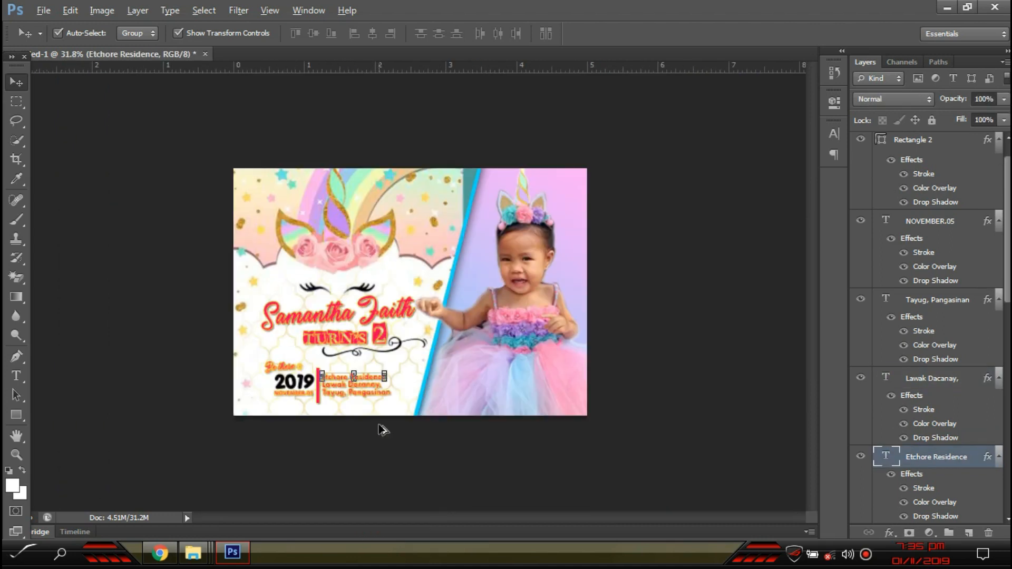
pyautogui.hotkey('ctrl', 'alt', 'z')
pyautogui.hotkey('ctrl', 'alt', 'z')
pyautogui.hotkey('ctrl', 'alt', 'z')
pyautogui.scroll(6, 381, 442)
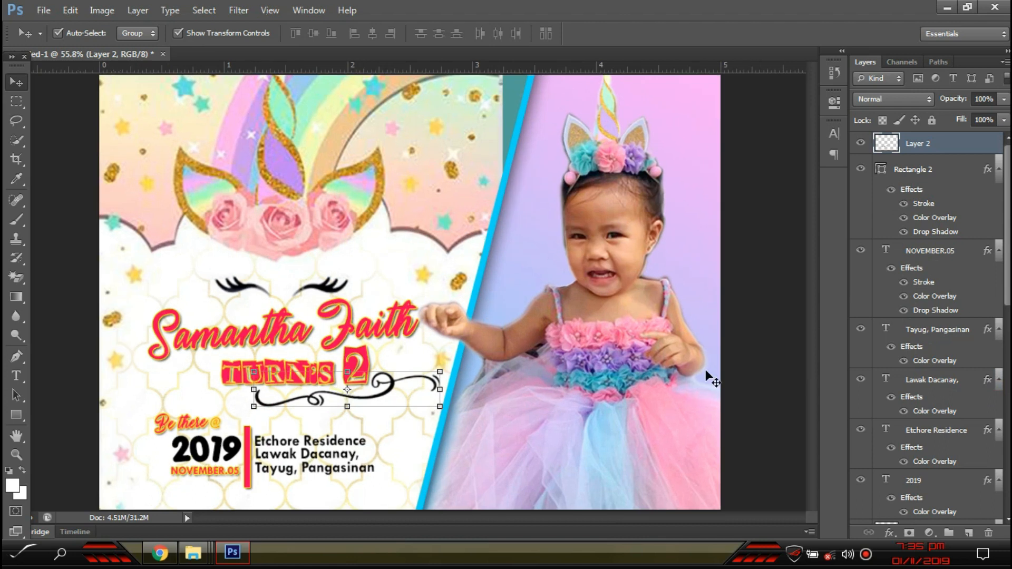
pyautogui.click(758, 378)
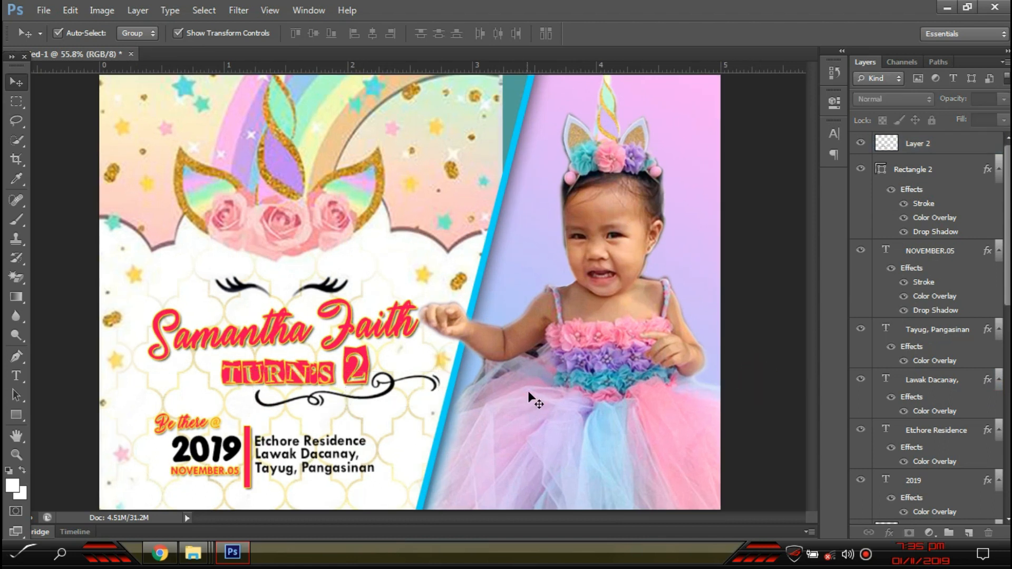
pyautogui.click(391, 393)
# - Turn the swirl red with Rectangle 2's effects and add a copy rotated the other way, shrunk to about 58%
pyautogui.moveTo(924, 203); pyautogui.dragTo(926, 146)
pyautogui.moveTo(392, 390); pyautogui.dragTo(220, 282)
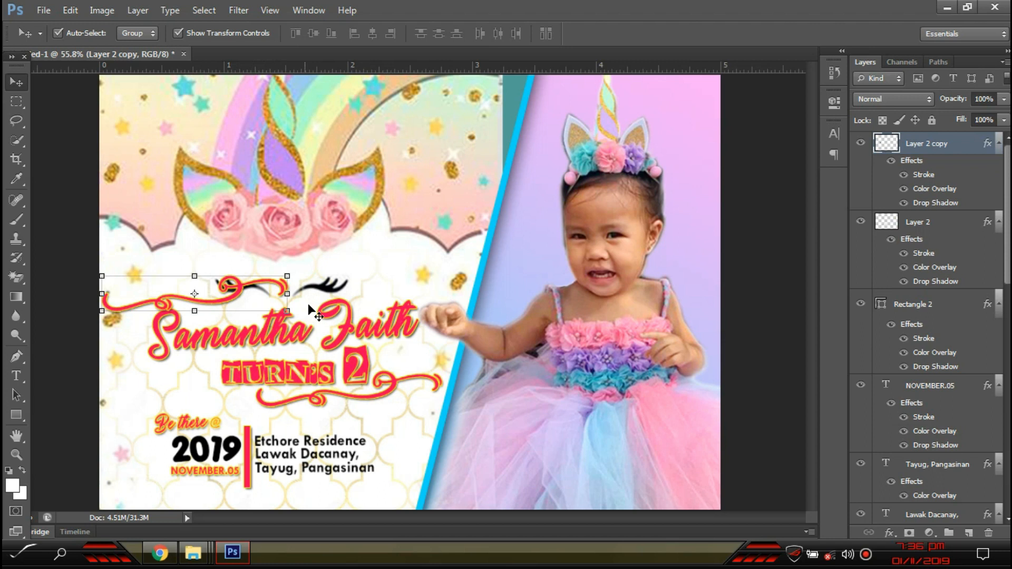
pyautogui.click(225, 303)
pyautogui.click(232, 305)
pyautogui.moveTo(298, 288); pyautogui.dragTo(77, 325)
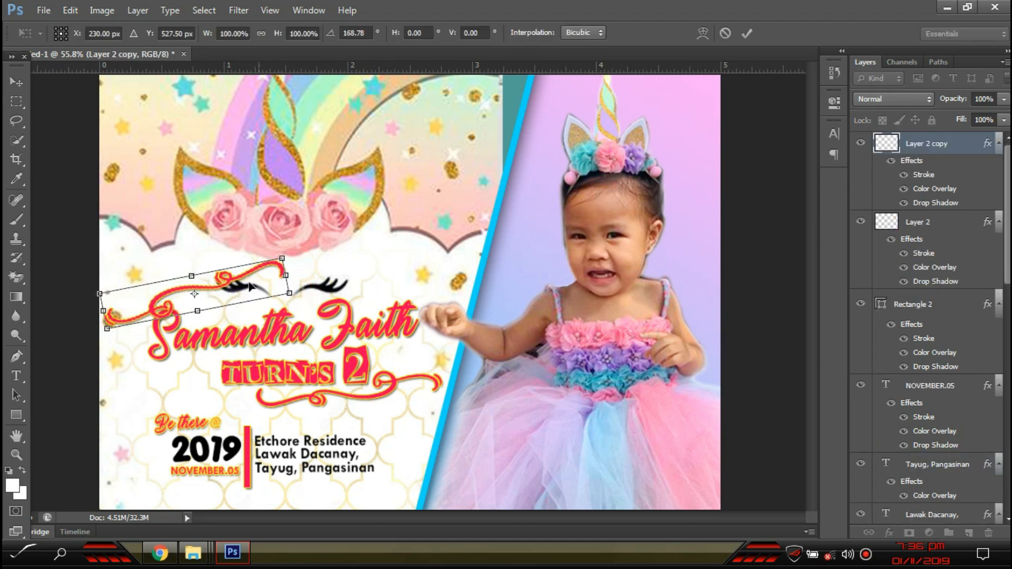
pyautogui.moveTo(248, 279); pyautogui.dragTo(239, 280)
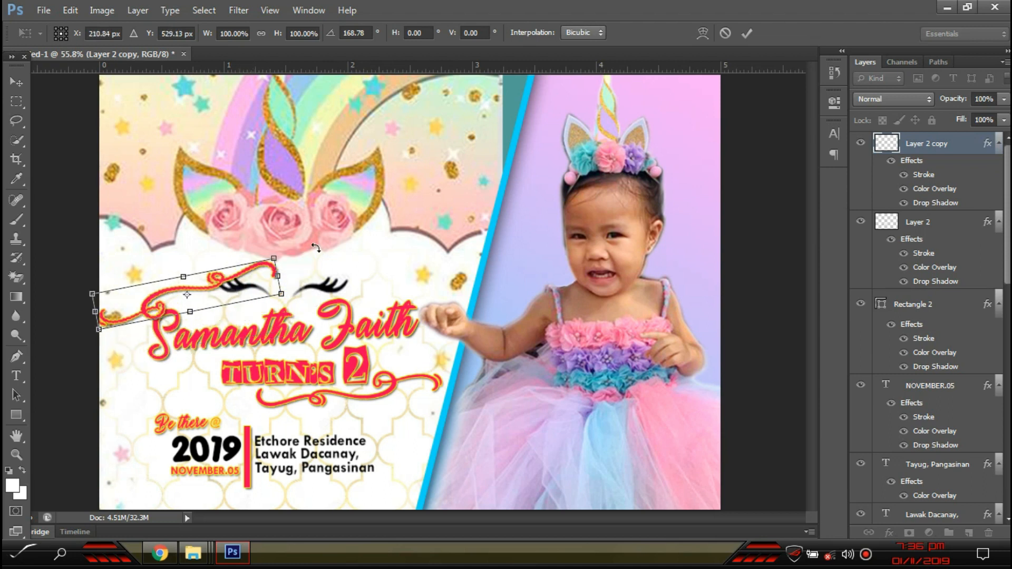
pyautogui.moveTo(280, 255); pyautogui.dragTo(244, 361)
pyautogui.press('Return')
pyautogui.moveTo(398, 401); pyautogui.dragTo(397, 411)
# - Nudge the TURN'S 2 text slightly upward with Free Transform
pyautogui.click(363, 369)
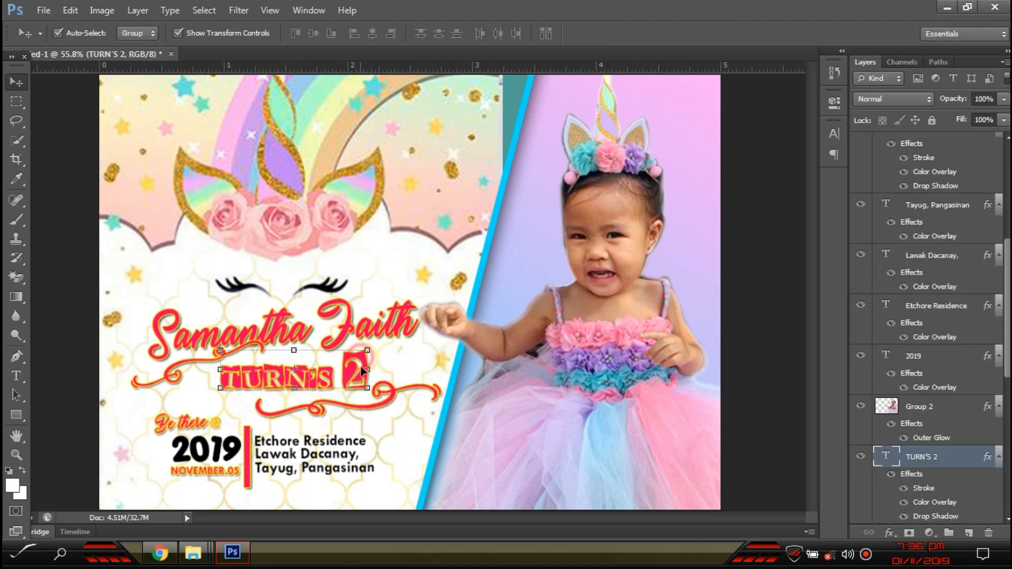
pyautogui.hotkey('ctrl', 't')
pyautogui.moveTo(363, 371); pyautogui.dragTo(363, 377)
pyautogui.press('Up')
pyautogui.press('Up')
pyautogui.press('Up')
pyautogui.press('Up')
pyautogui.press('Up')
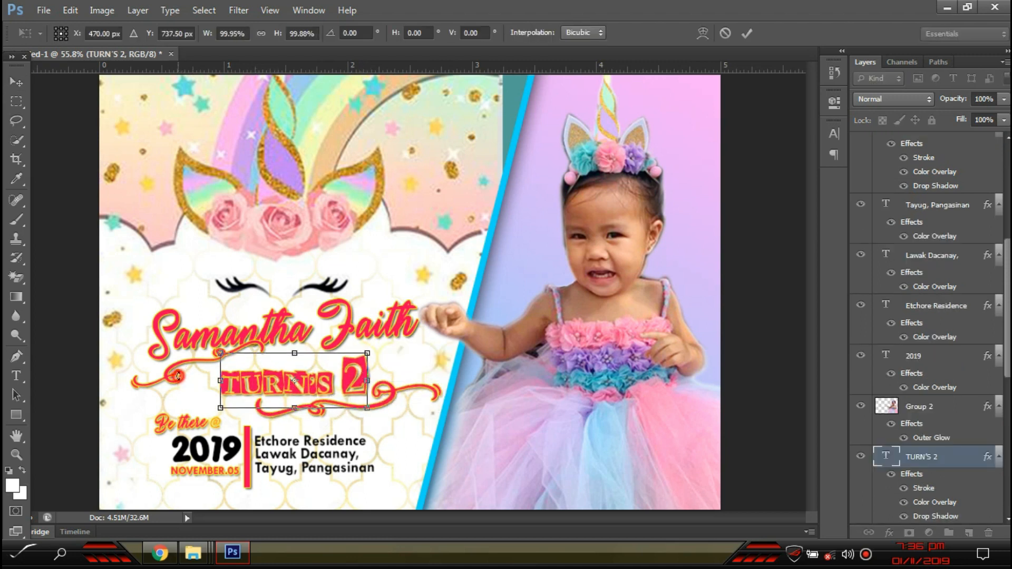
pyautogui.press('Return')
pyautogui.click(172, 371)
# - Move the left swirl under the name, tilt it slightly, and fine-tune both swirls' positions
pyautogui.click(174, 371)
pyautogui.moveTo(183, 365); pyautogui.dragTo(230, 361)
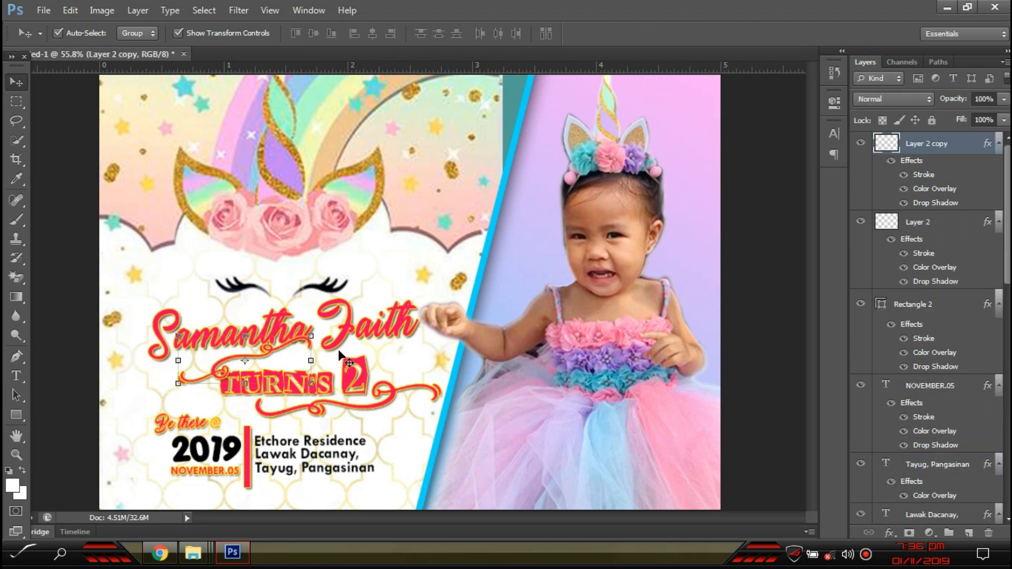
pyautogui.moveTo(323, 359); pyautogui.dragTo(274, 361)
pyautogui.press('Return')
pyautogui.press('Down')
pyautogui.press('Down')
pyautogui.press('Down')
pyautogui.moveTo(384, 404); pyautogui.dragTo(383, 404)
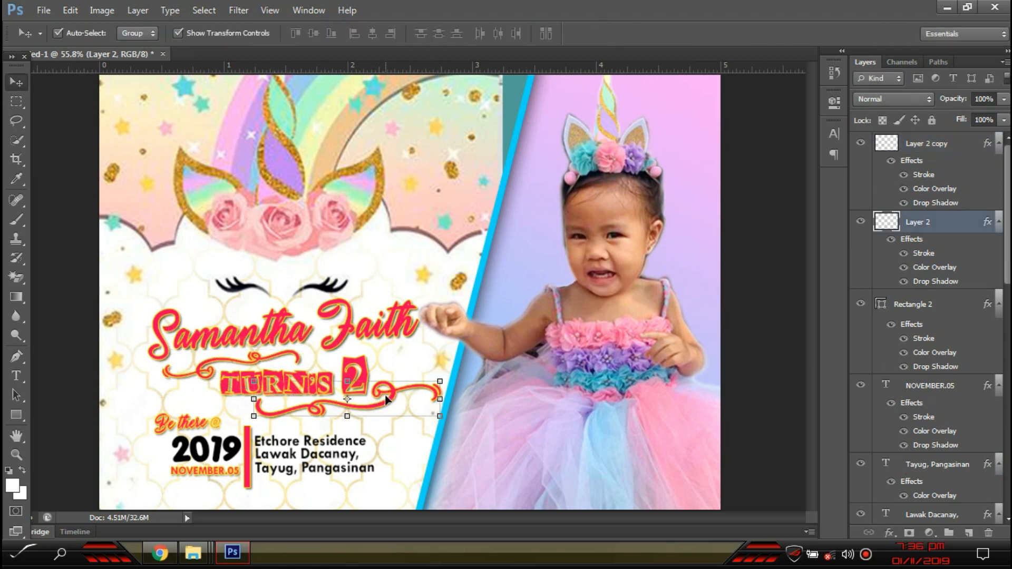
pyautogui.click(60, 308)
pyautogui.scroll(-3, 622, 337)
# - Undo an accidental layer move and lock Layer 1 against changes
pyautogui.click(591, 309)
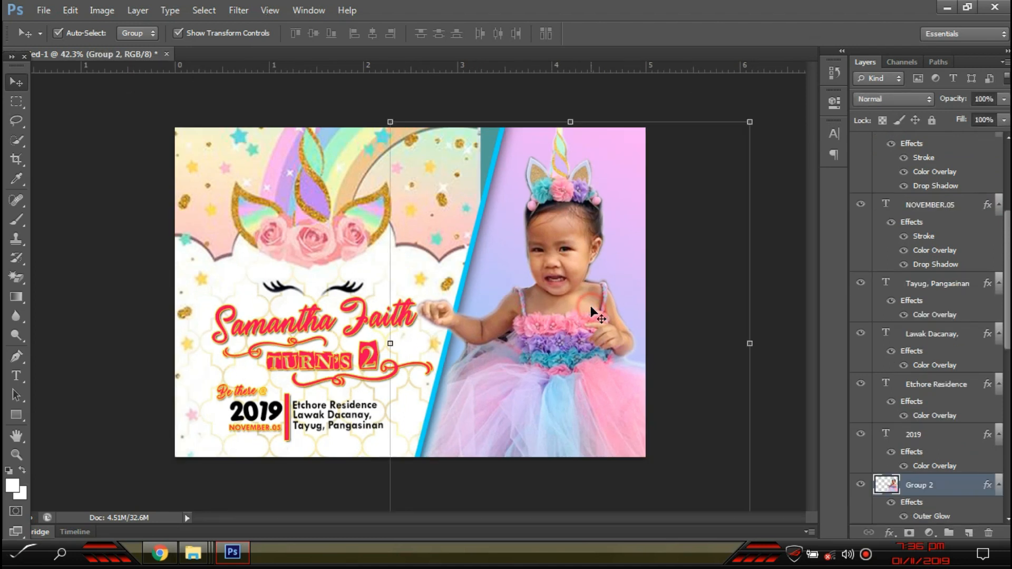
pyautogui.click(775, 418)
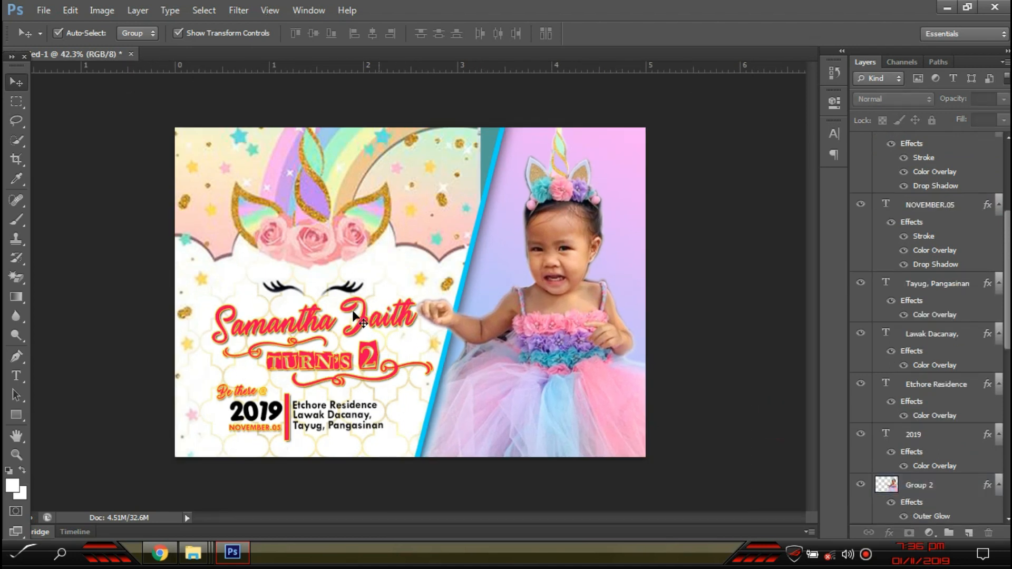
pyautogui.scroll(-5, 953, 458)
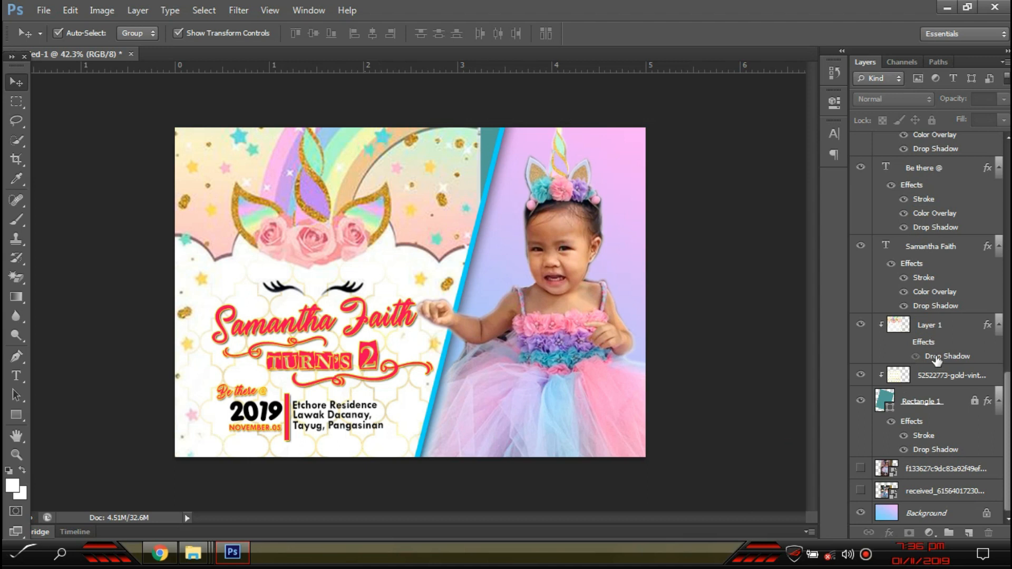
pyautogui.click(941, 376)
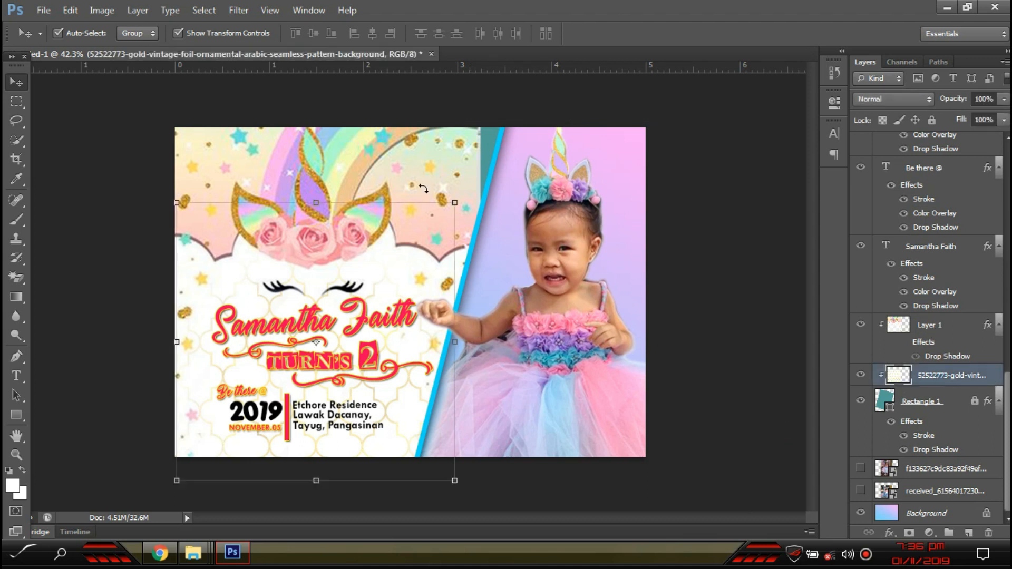
pyautogui.moveTo(559, 303); pyautogui.dragTo(609, 260)
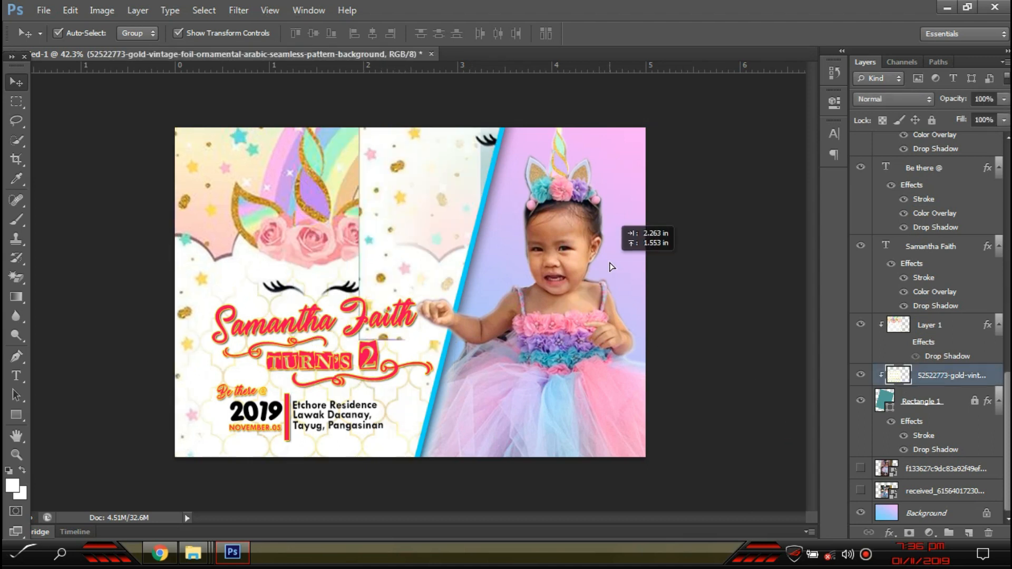
pyautogui.hotkey('ctrl', 'z')
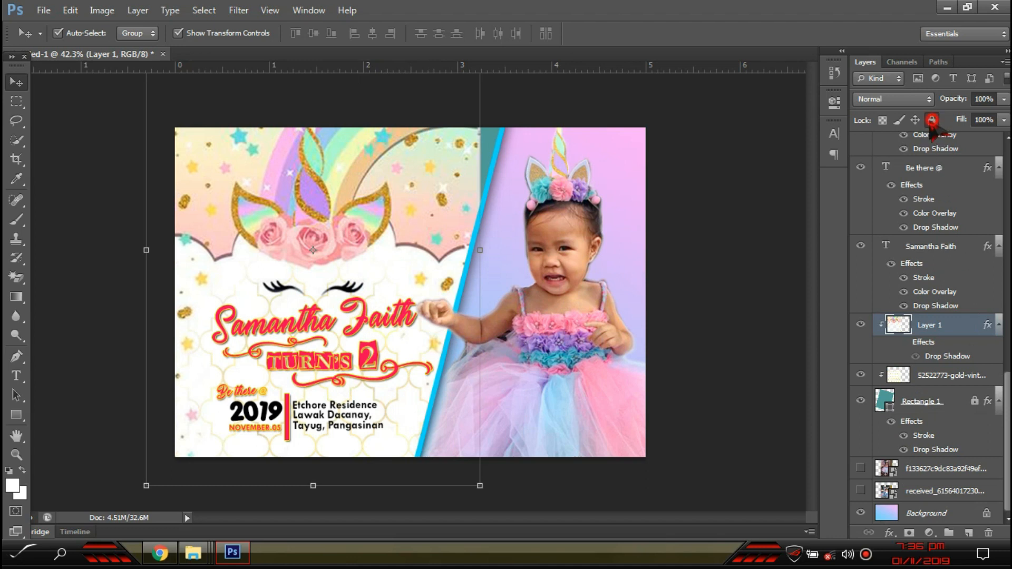
pyautogui.click(933, 120)
# - Duplicate the gold lattice pattern layer, place the copy just above Background, and slide it right
pyautogui.click(404, 395)
pyautogui.click(932, 377)
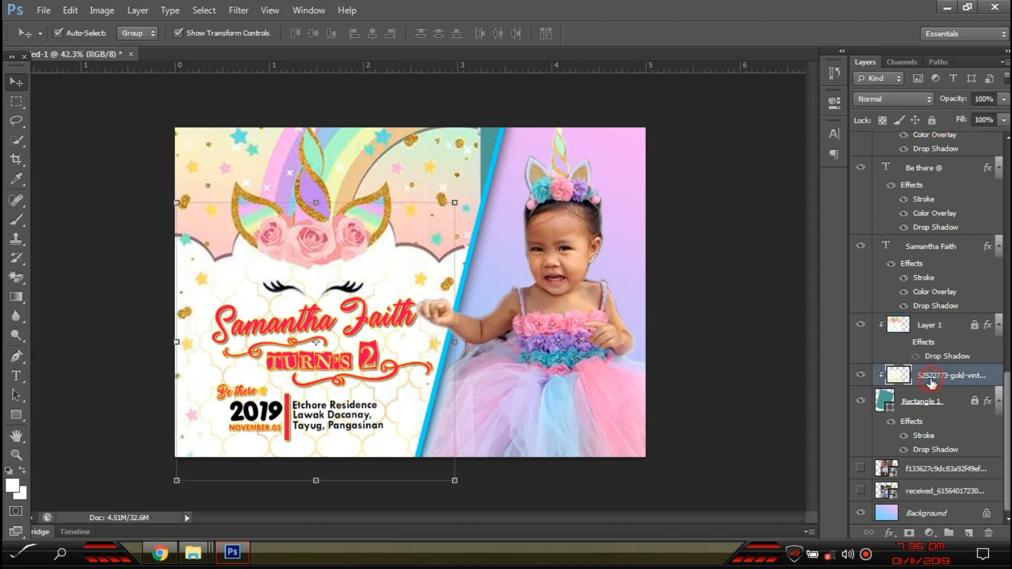
pyautogui.hotkey('ctrl', 'j')
pyautogui.rightClick(946, 376)
pyautogui.click(796, 282)
pyautogui.moveTo(951, 268); pyautogui.dragTo(955, 550)
pyautogui.moveTo(949, 464); pyautogui.dragTo(936, 501)
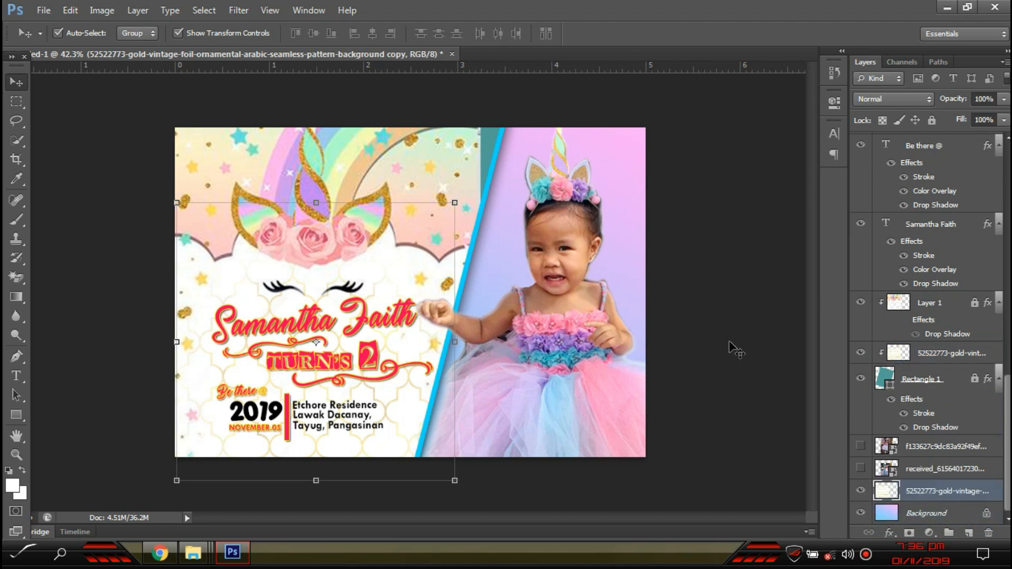
pyautogui.moveTo(448, 368); pyautogui.dragTo(701, 294)
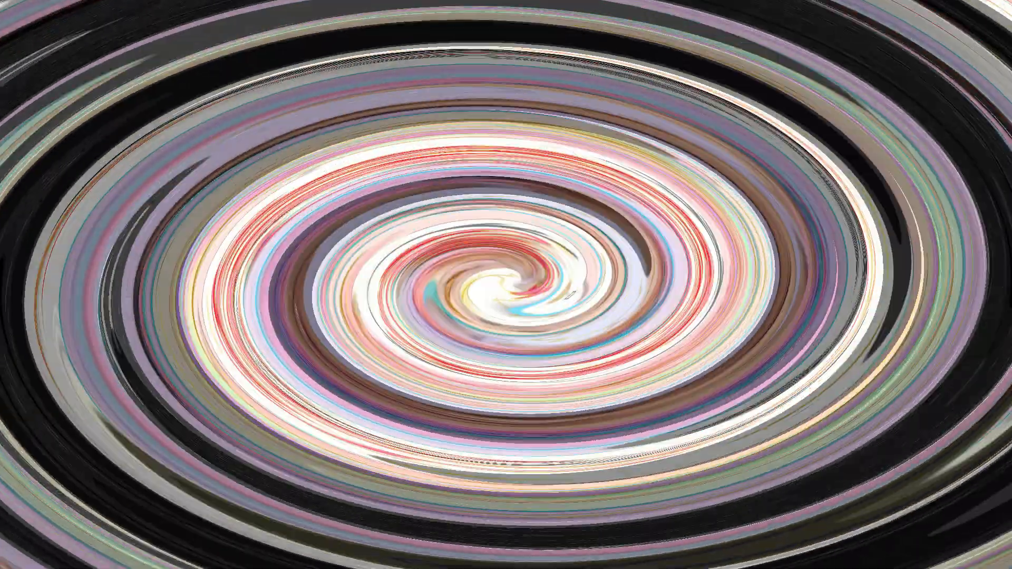